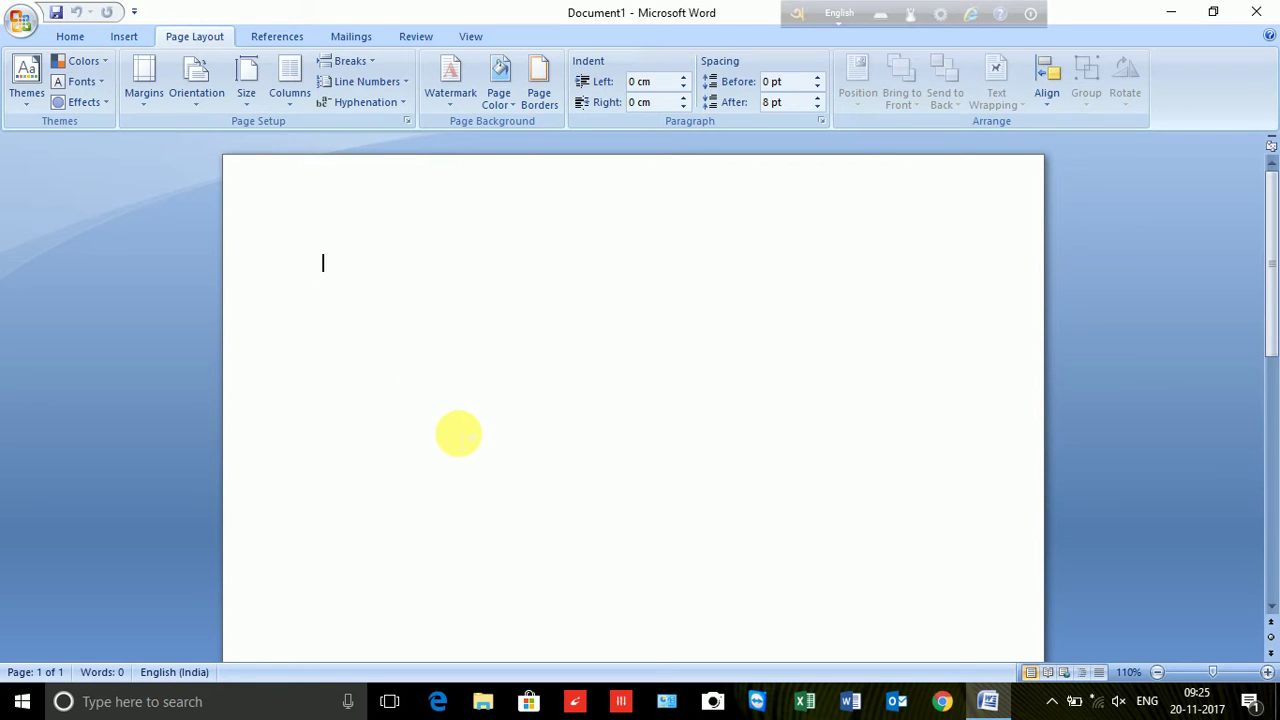
- Generate three sample paragraphs on the blank page with =rand()
{"action": "type", "text": "="}
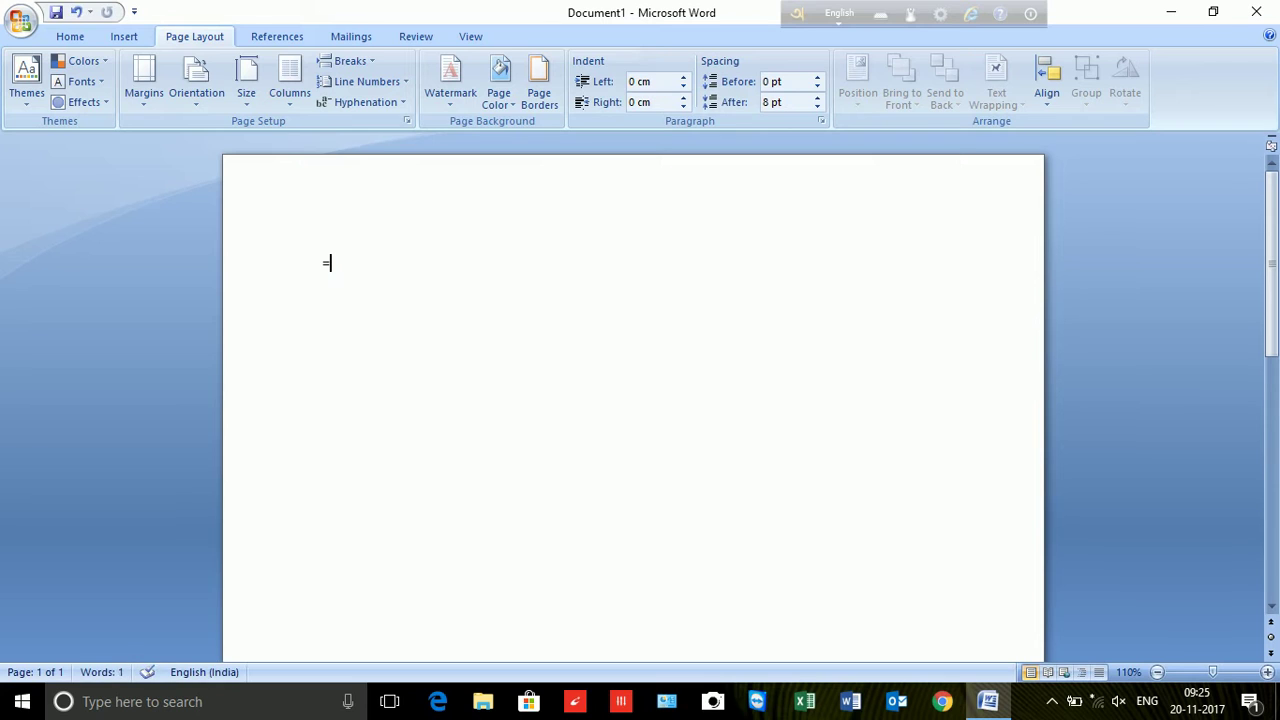
{"action": "type", "text": "rand()"}
{"action": "key", "text": "Return"}
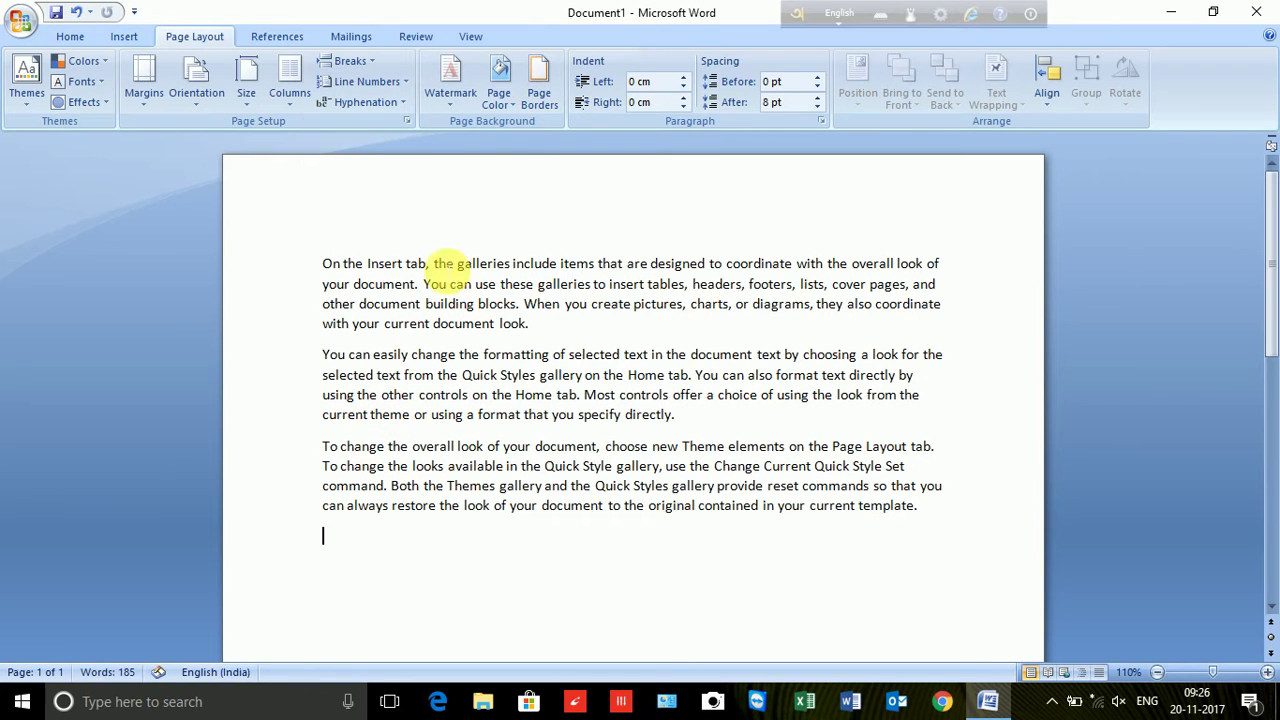
- Apply the CONFIDENTIAL 1 diagonal watermark and scroll through the page to check it
{"action": "left_click", "coordinate": [454, 108]}
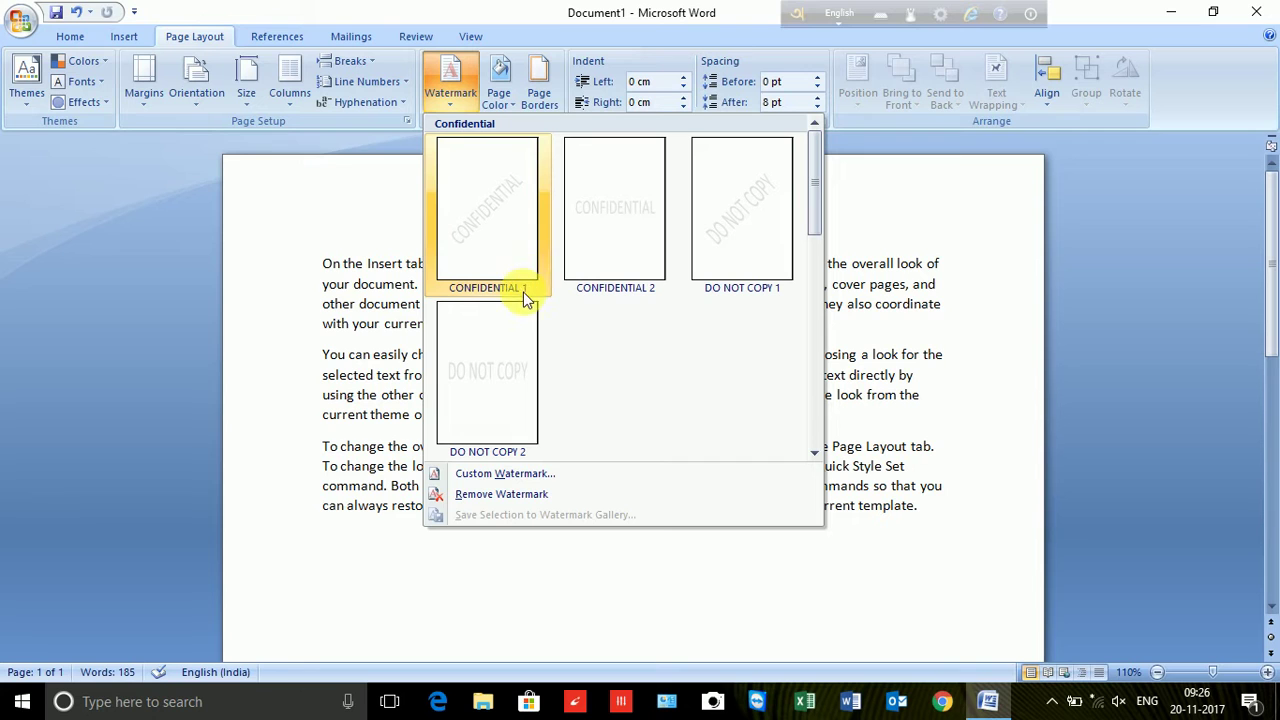
{"action": "left_click", "coordinate": [494, 226]}
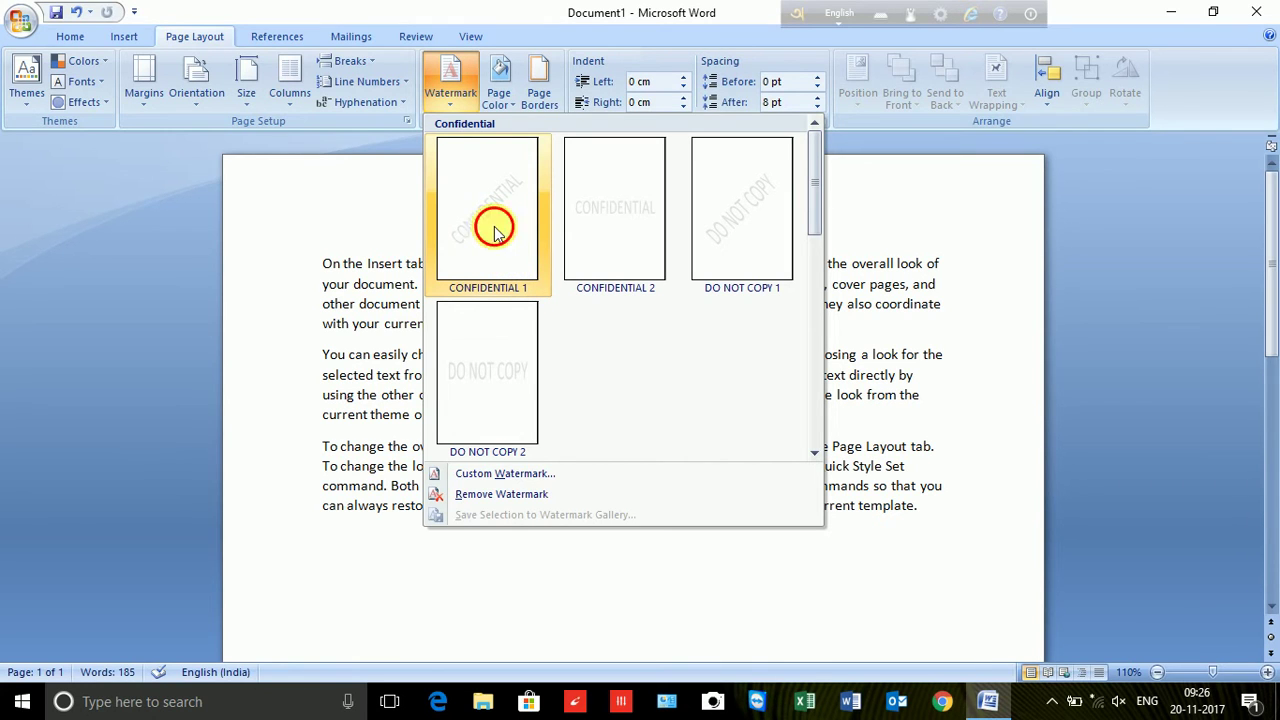
{"action": "scroll", "coordinate": [553, 538], "scroll_direction": "down", "scroll_amount": 3}
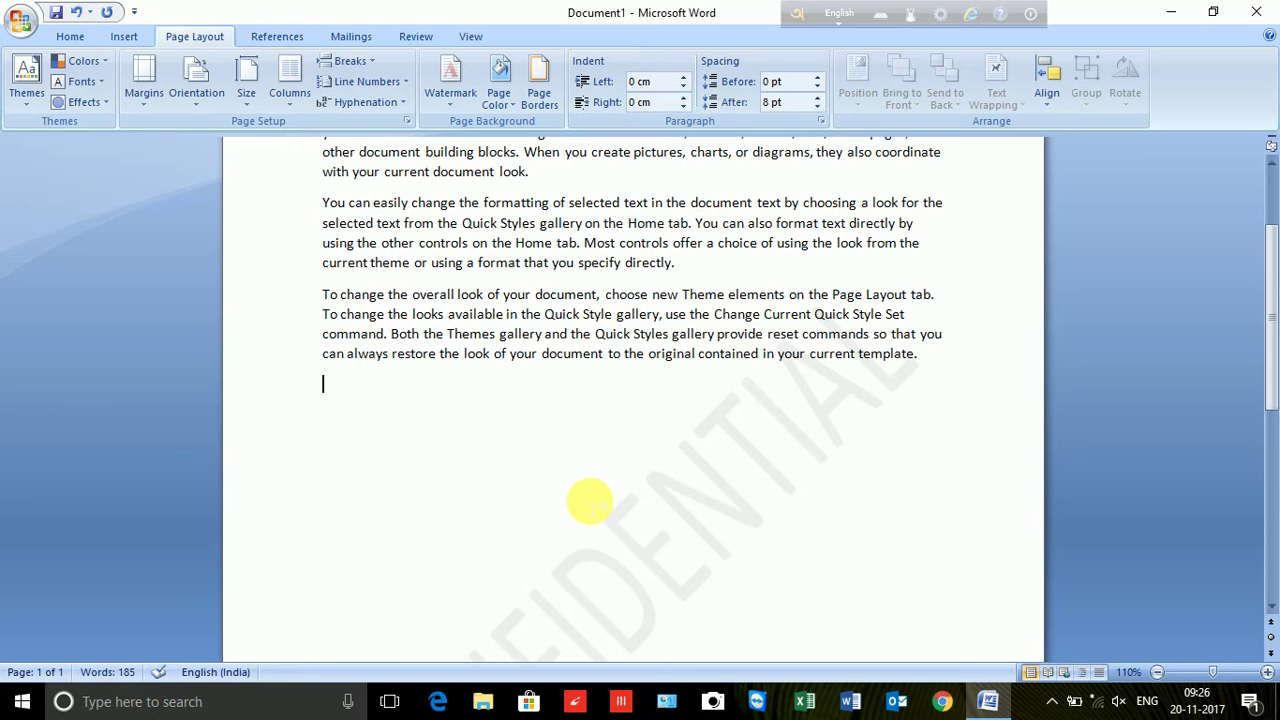
{"action": "scroll", "coordinate": [590, 502], "scroll_direction": "down", "scroll_amount": 6}
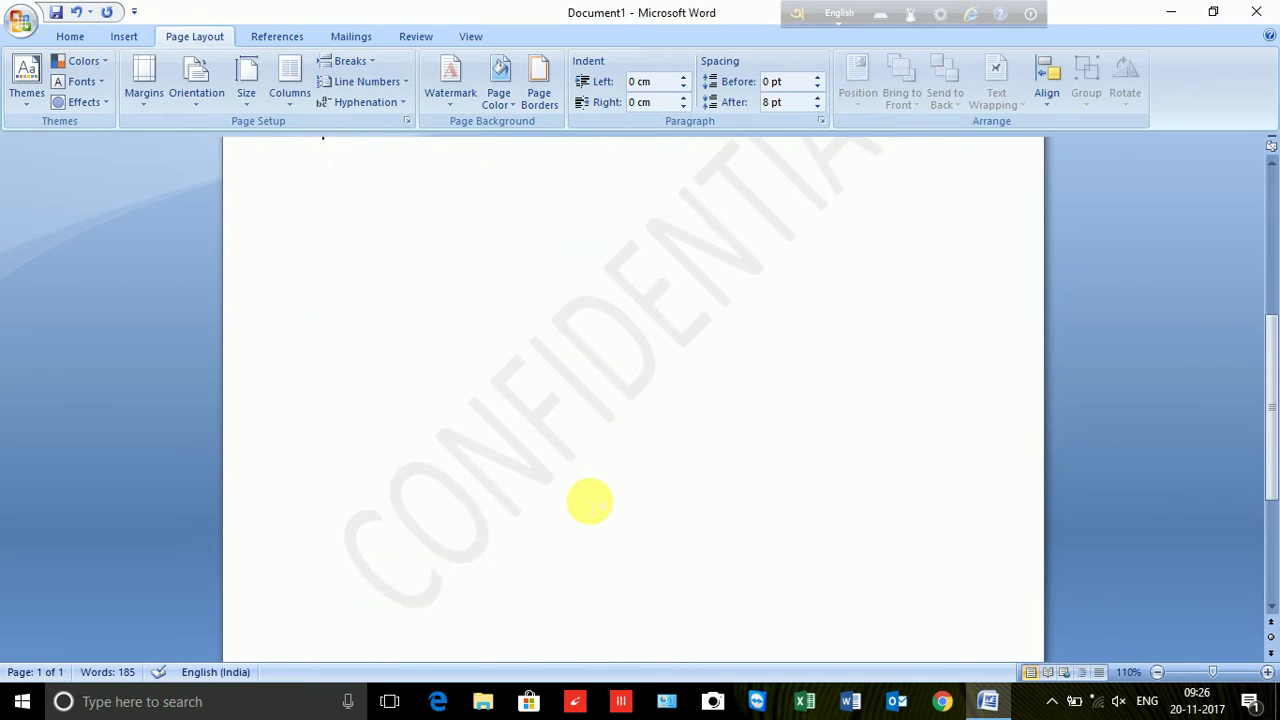
{"action": "scroll", "coordinate": [590, 502], "scroll_direction": "down", "scroll_amount": 4}
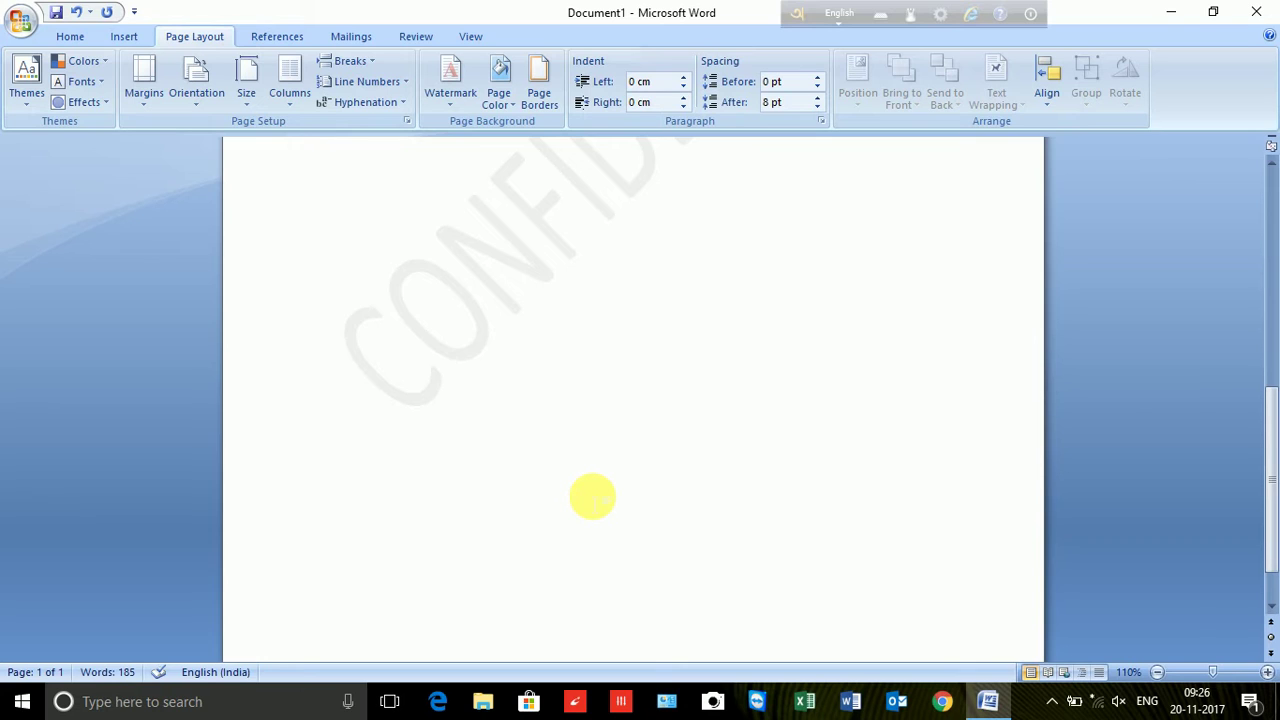
{"action": "scroll", "coordinate": [593, 496], "scroll_direction": "up", "scroll_amount": 4}
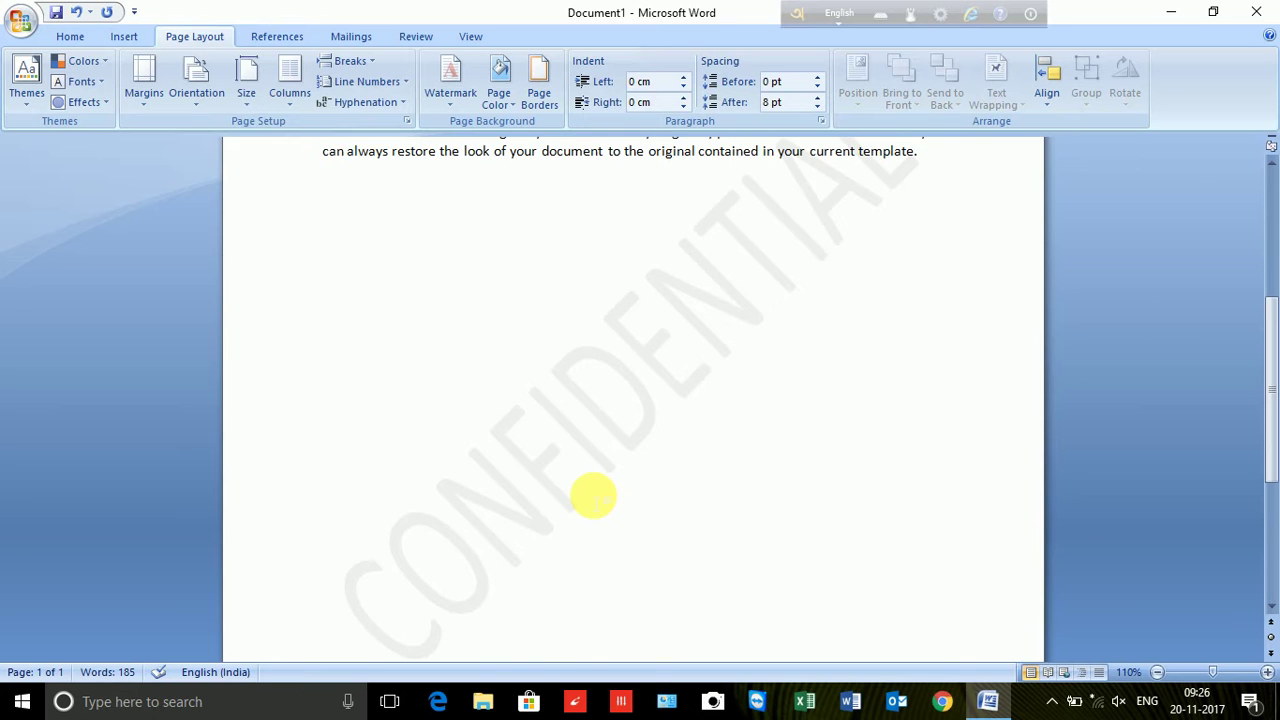
{"action": "scroll", "coordinate": [593, 496], "scroll_direction": "up", "scroll_amount": 4}
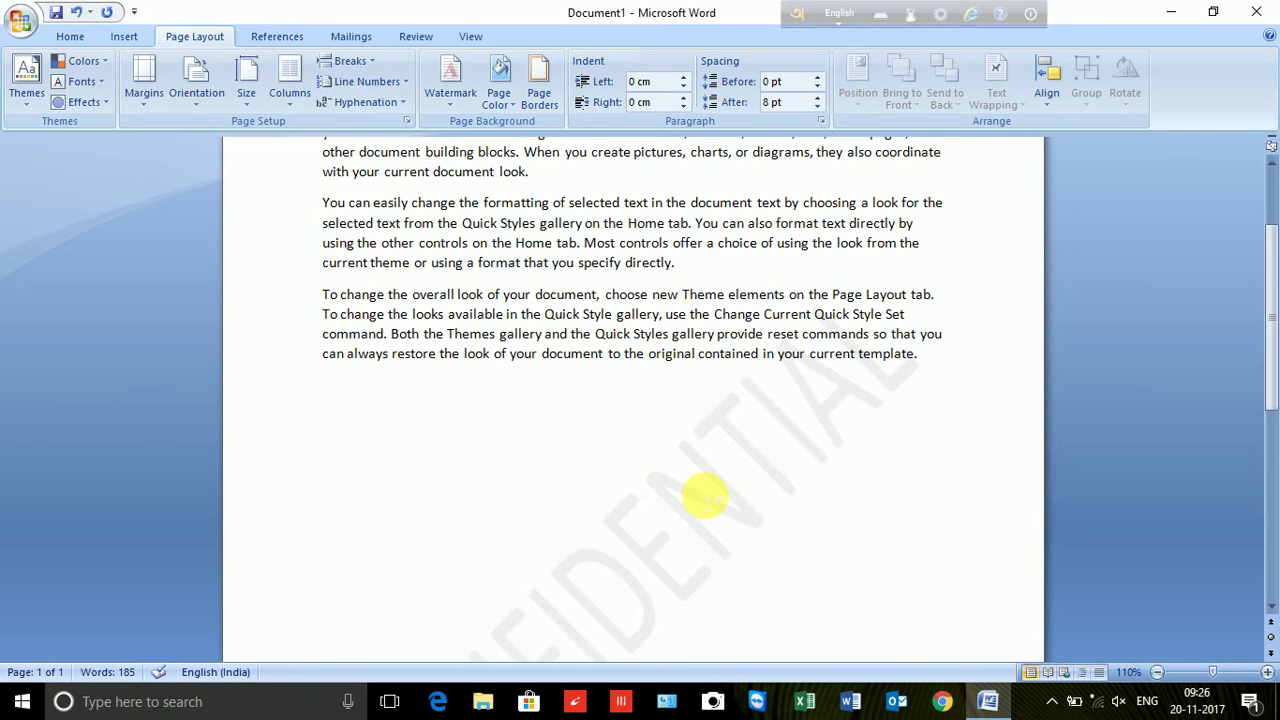
{"action": "scroll", "coordinate": [705, 496], "scroll_direction": "up", "scroll_amount": 2}
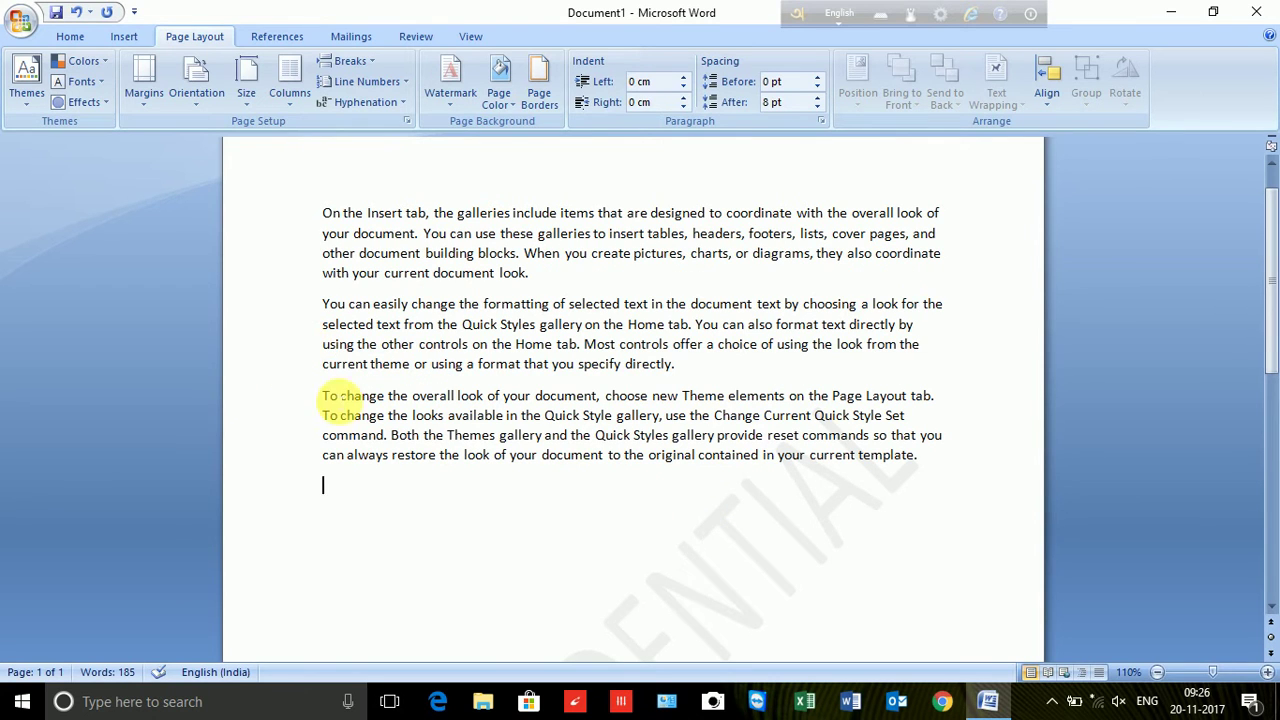
{"action": "scroll", "coordinate": [480, 486], "scroll_direction": "down", "scroll_amount": 5}
{"action": "scroll", "coordinate": [449, 586], "scroll_direction": "down", "scroll_amount": 5}
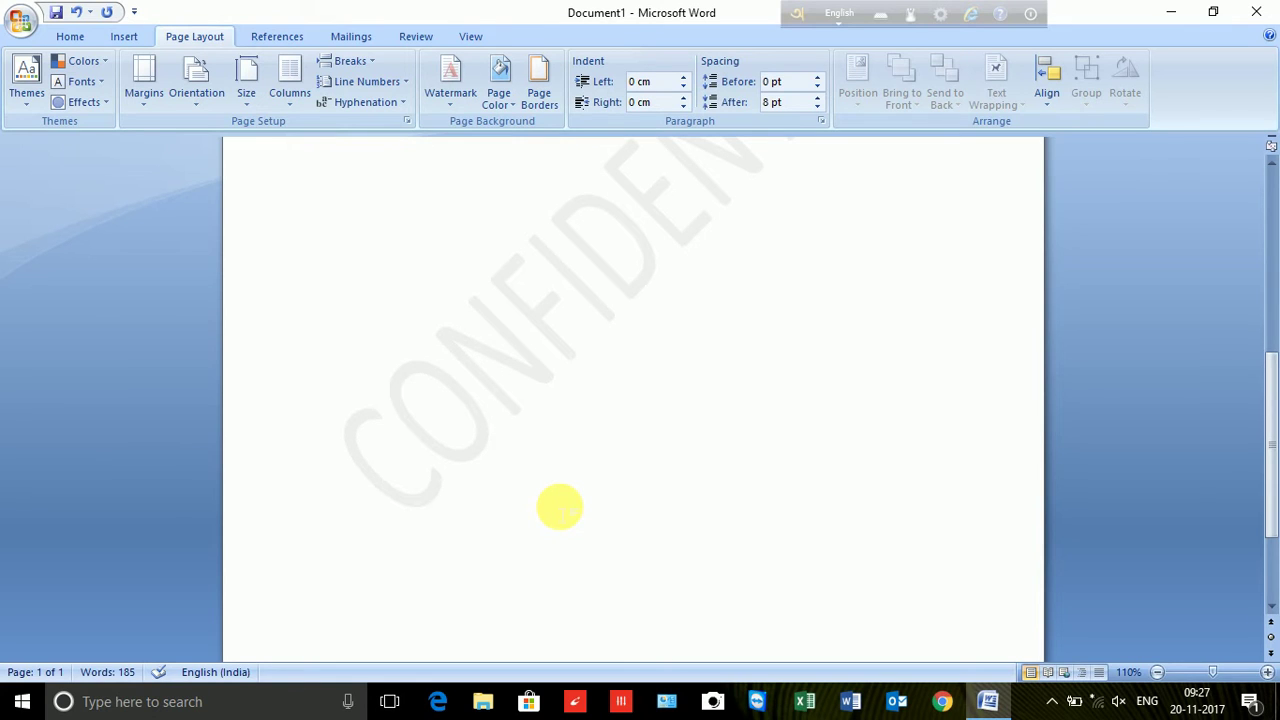
{"action": "scroll", "coordinate": [559, 507], "scroll_direction": "up", "scroll_amount": 8}
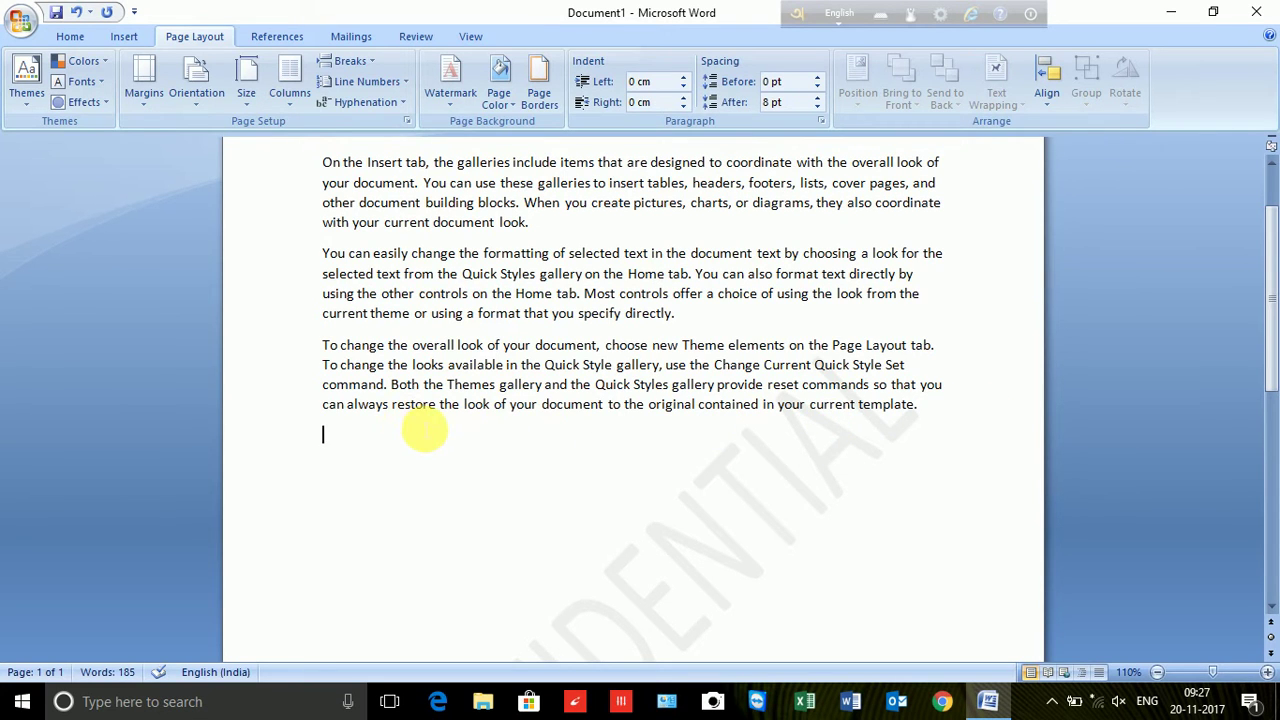
- Add three more sample paragraphs with =rand()
{"action": "type", "text": "=r"}
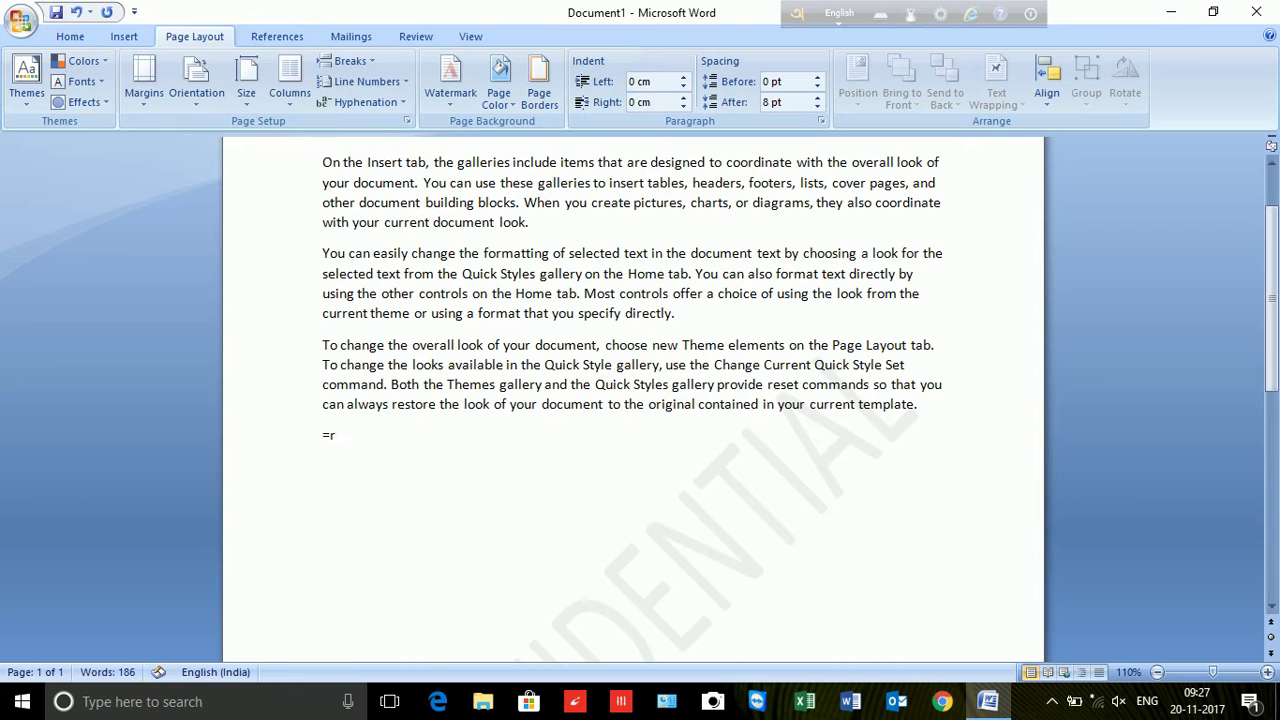
{"action": "type", "text": "and()"}
{"action": "key", "text": "Return"}
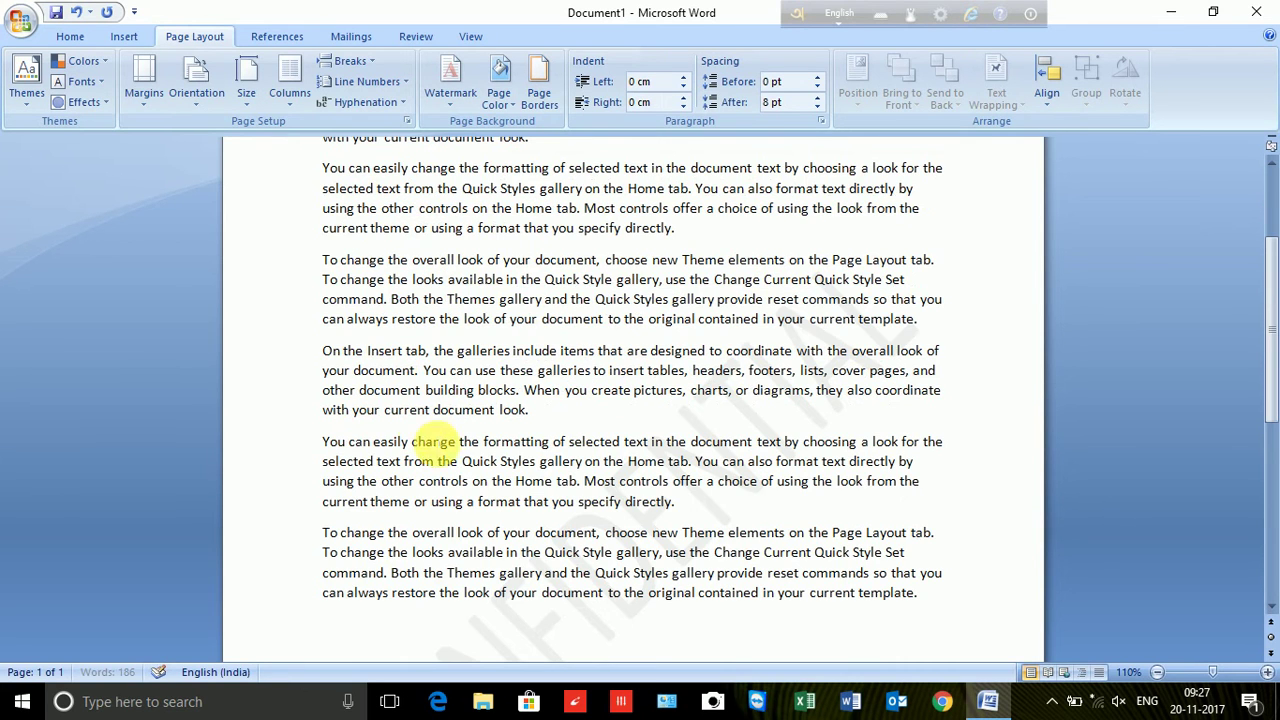
{"action": "scroll", "coordinate": [740, 418], "scroll_direction": "down", "scroll_amount": 5}
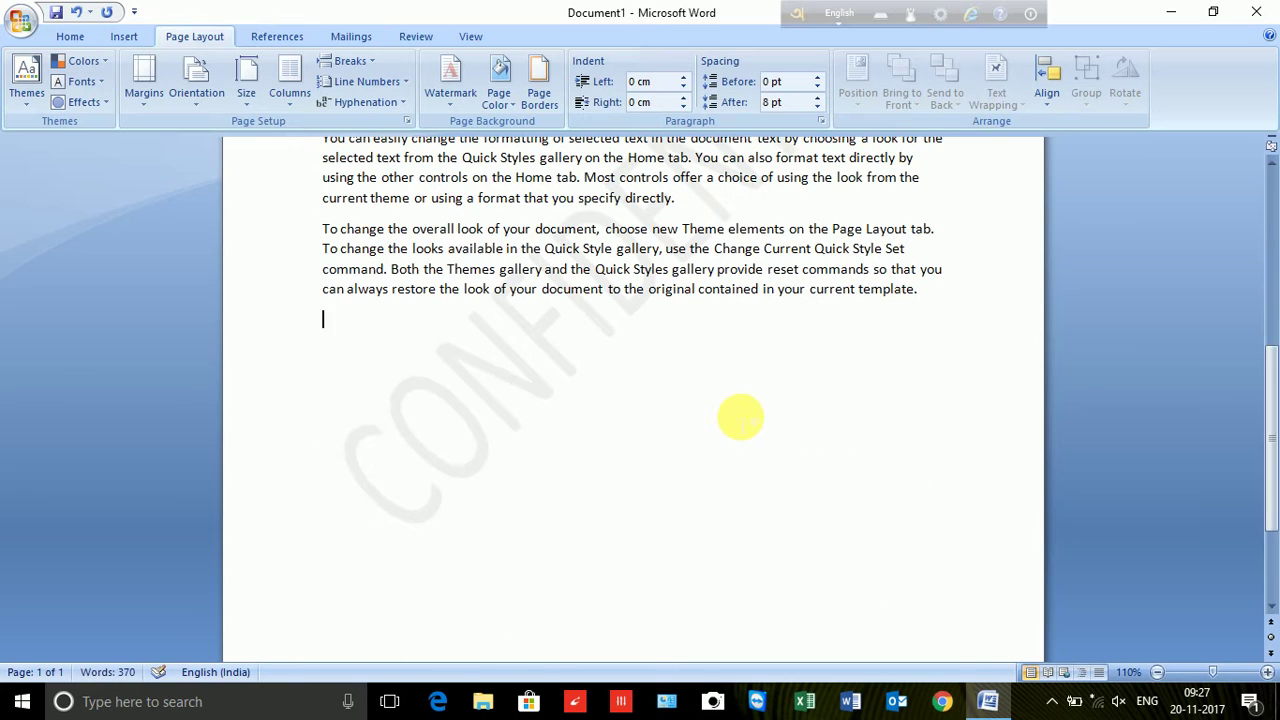
- Paste two copies of the 'To change the overall look' paragraph on new lines below it
{"action": "left_click_drag", "start_coordinate": [322, 228], "coordinate": [954, 306]}
{"action": "key", "text": "ctrl+c"}
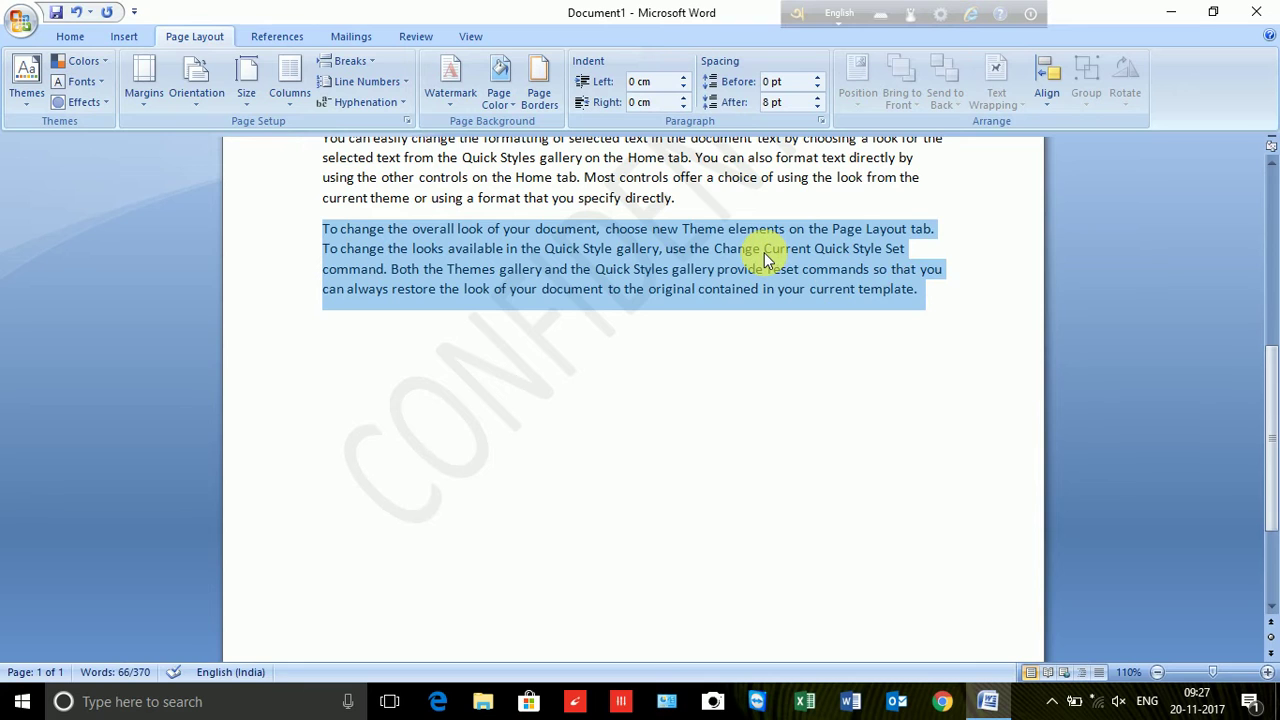
{"action": "left_click", "coordinate": [937, 305]}
{"action": "key", "text": "Return"}
{"action": "key", "text": "ctrl+v"}
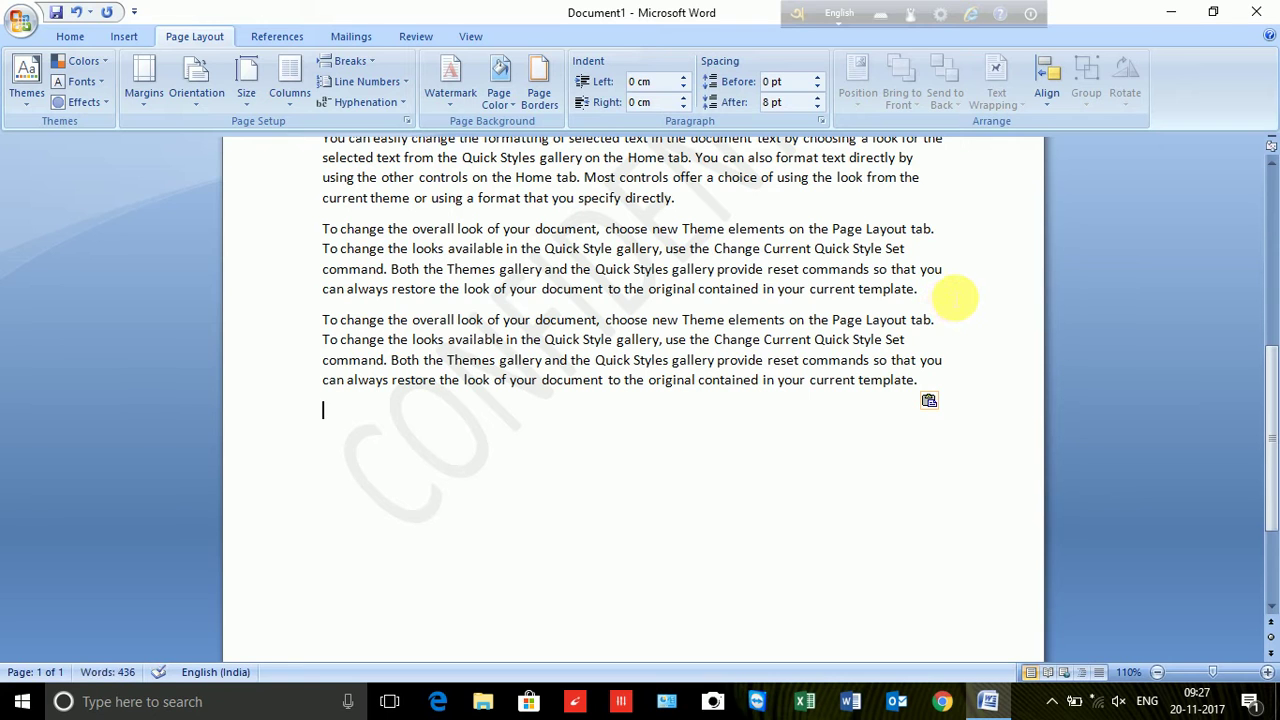
{"action": "key", "text": "ctrl+v"}
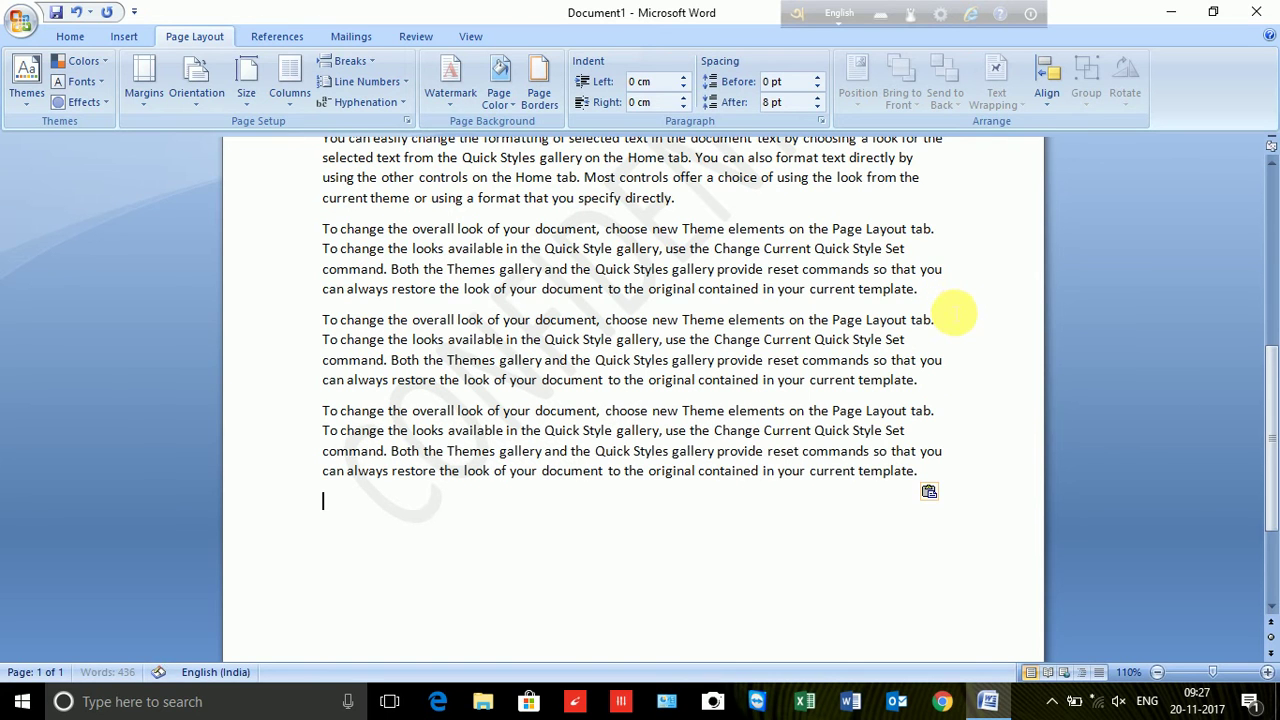
{"action": "scroll", "coordinate": [714, 466], "scroll_direction": "up", "scroll_amount": 3}
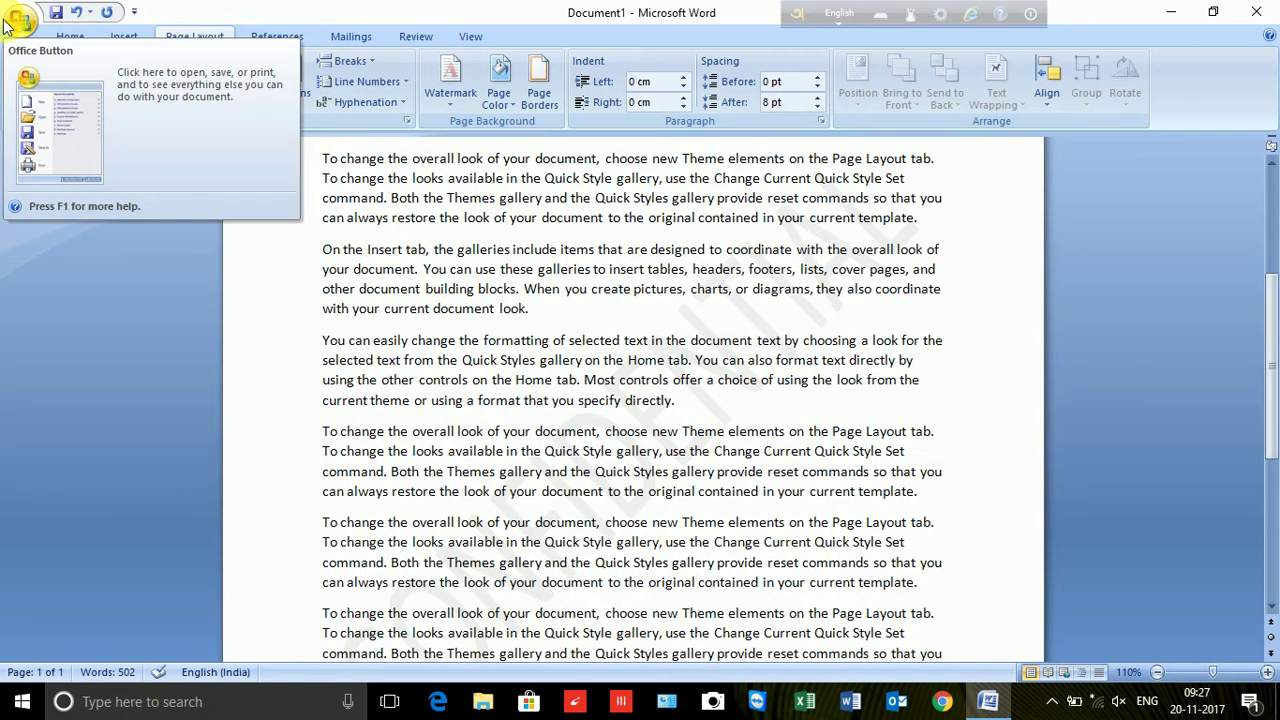
- Remove the CONFIDENTIAL watermark, then bring up the Custom Watermark settings
{"action": "left_click", "coordinate": [450, 85]}
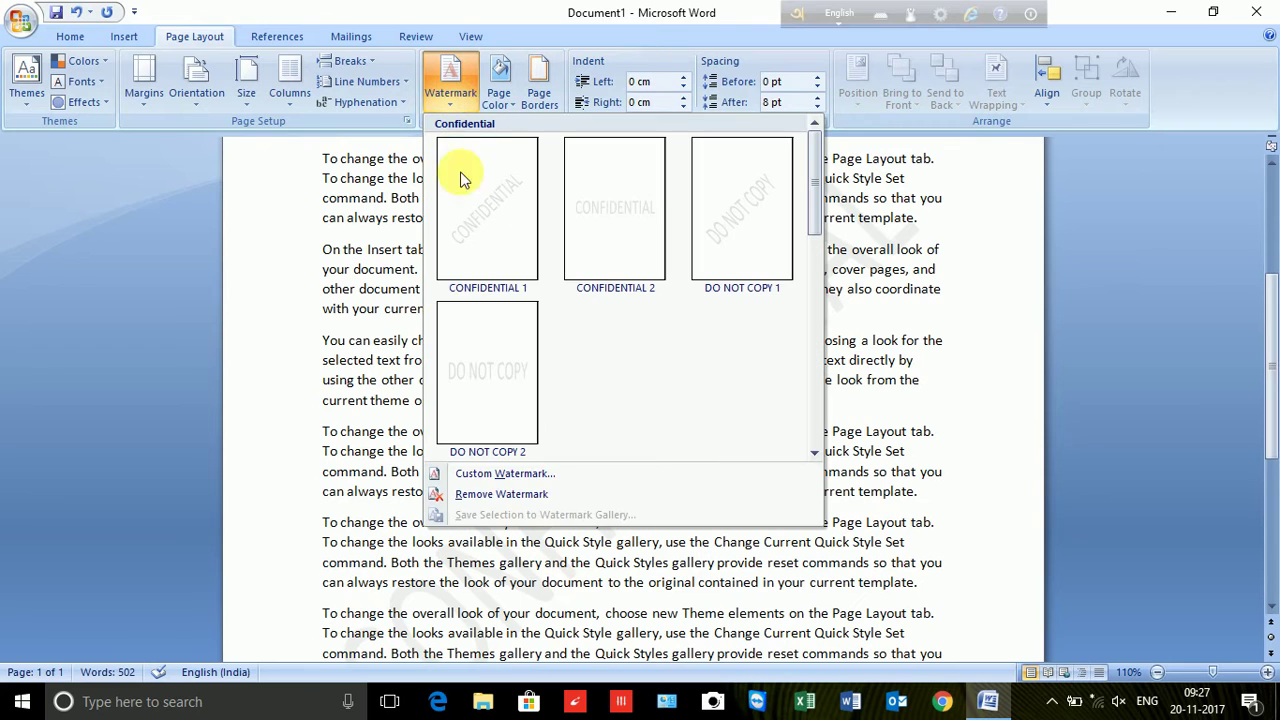
{"action": "left_click", "coordinate": [566, 496]}
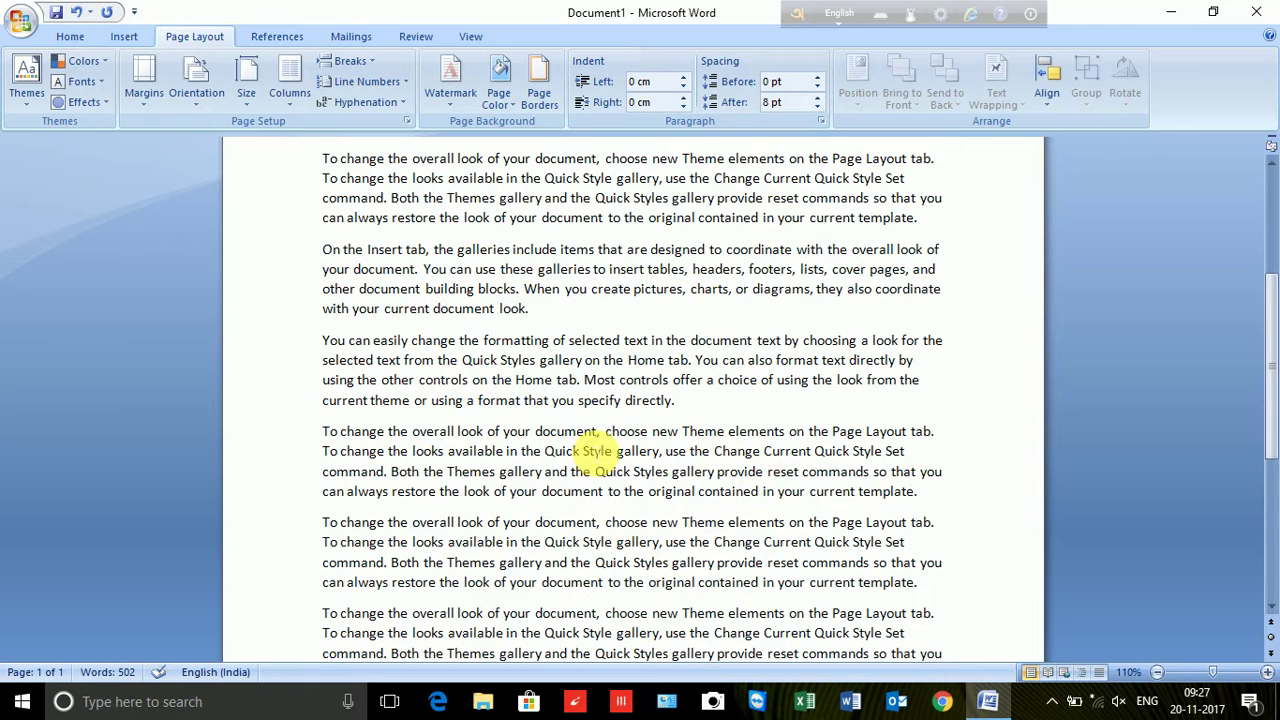
{"action": "left_click", "coordinate": [452, 103]}
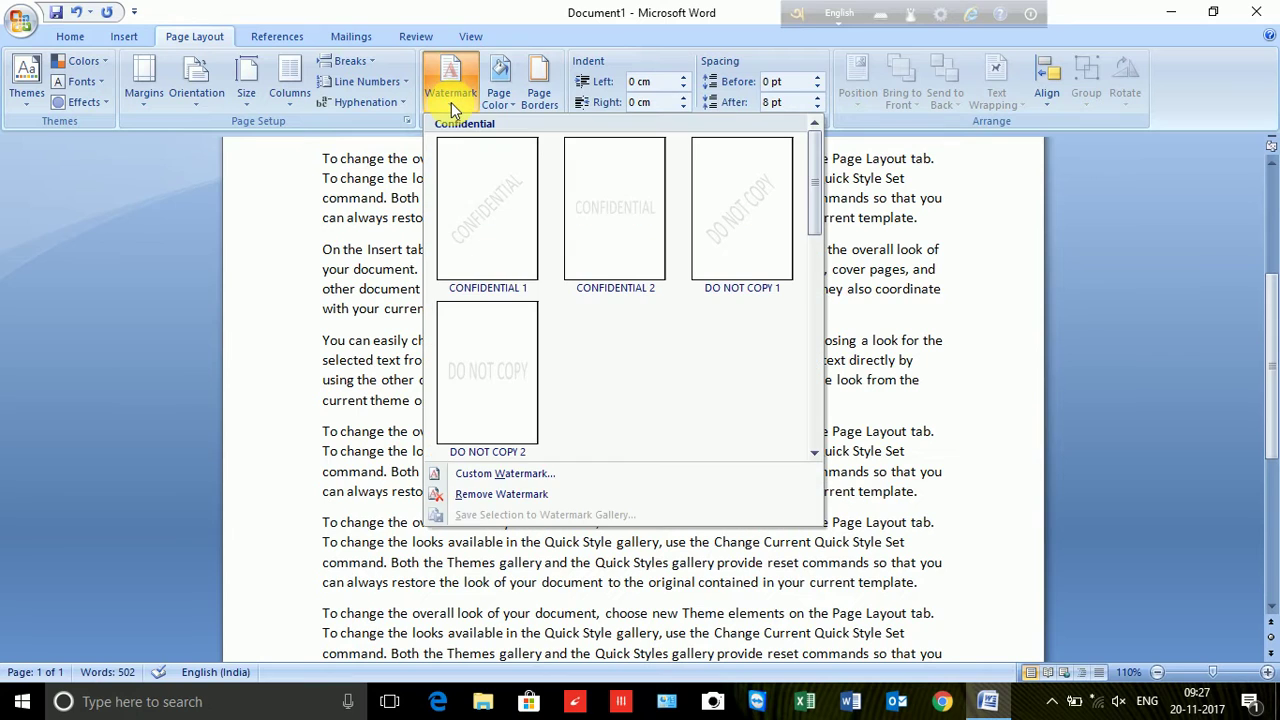
{"action": "left_click", "coordinate": [549, 475]}
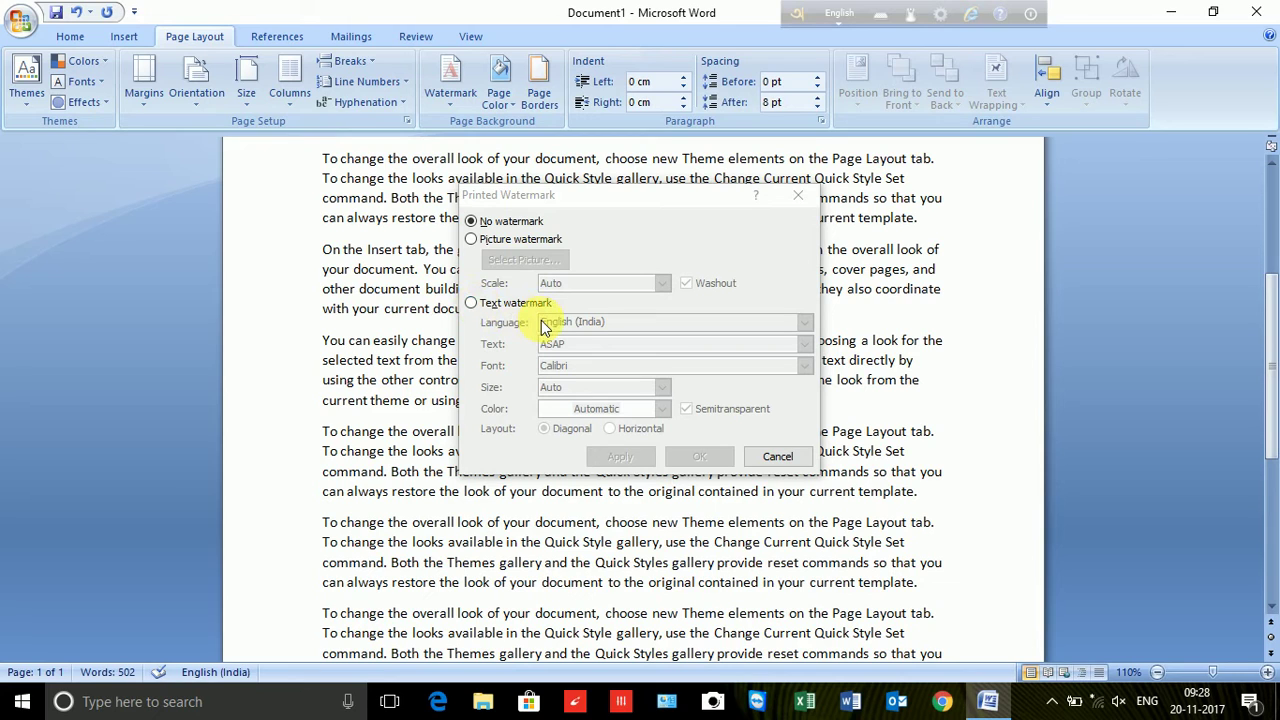
- Switch to Picture watermark and browse for its image with Select Picture
{"action": "left_click", "coordinate": [473, 241]}
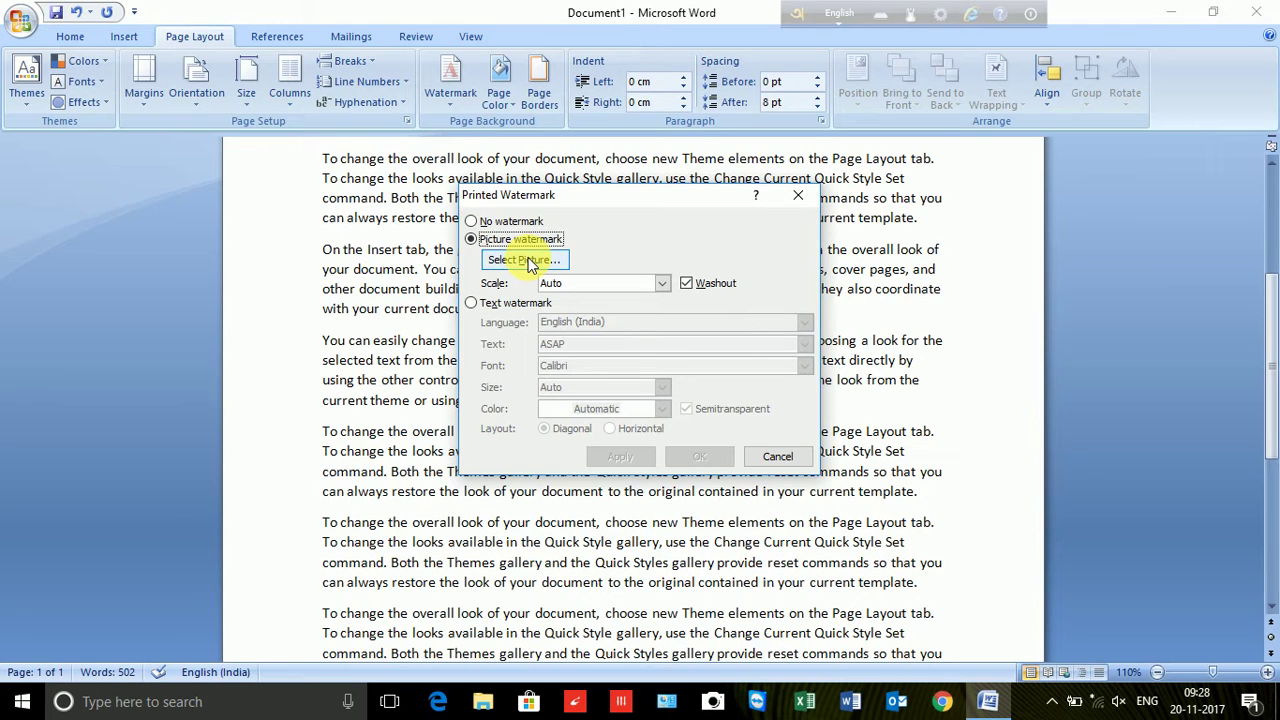
{"action": "left_click", "coordinate": [528, 262]}
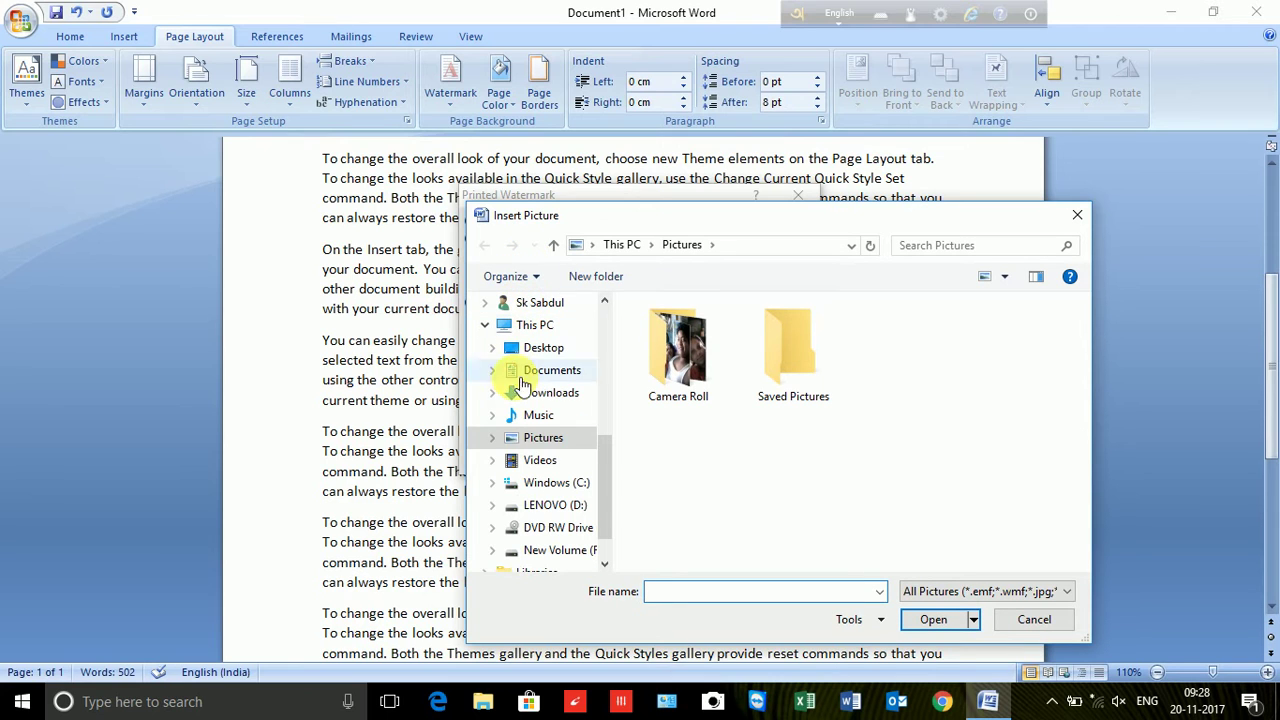
- Insert lal-bahadur-shastri.jpg from the Desktop as the watermark picture
{"action": "left_click", "coordinate": [545, 347]}
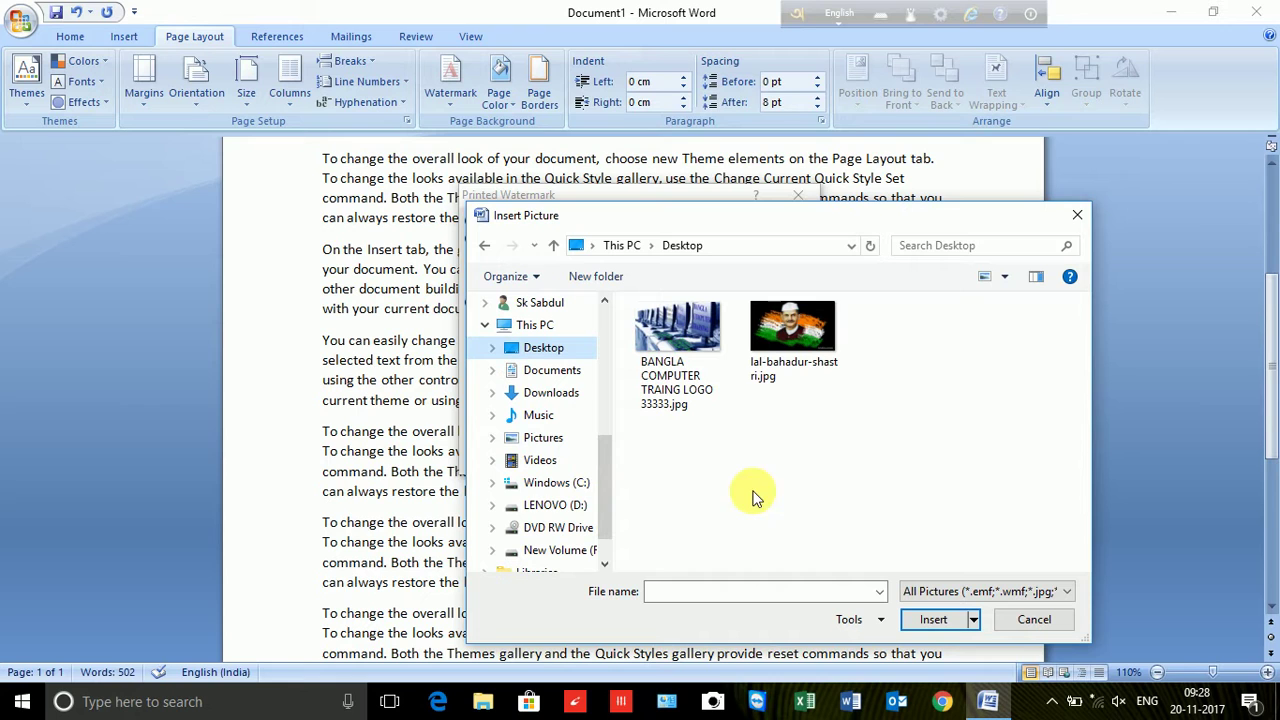
{"action": "left_click", "coordinate": [800, 340]}
{"action": "left_click", "coordinate": [933, 619]}
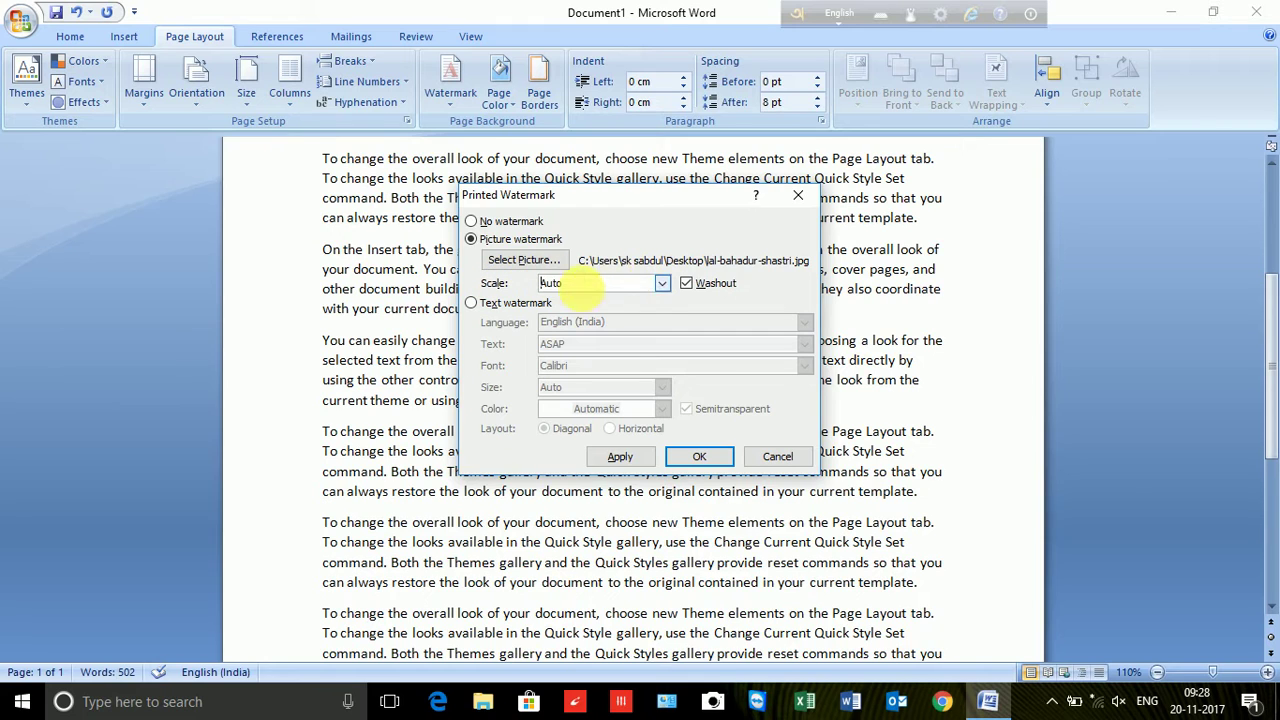
- Keep scale at Auto with Washout on, apply the picture watermark and close the dialog
{"action": "left_click", "coordinate": [662, 285]}
{"action": "left_click", "coordinate": [665, 286]}
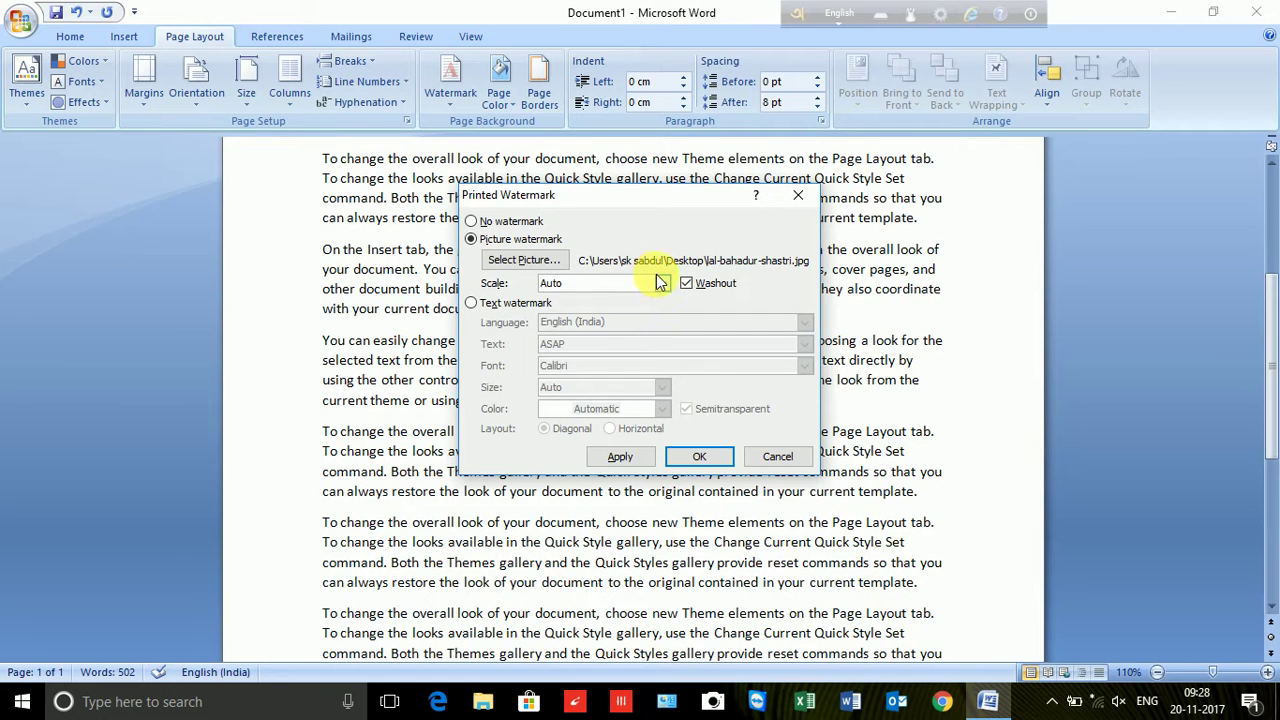
{"action": "left_click", "coordinate": [664, 284]}
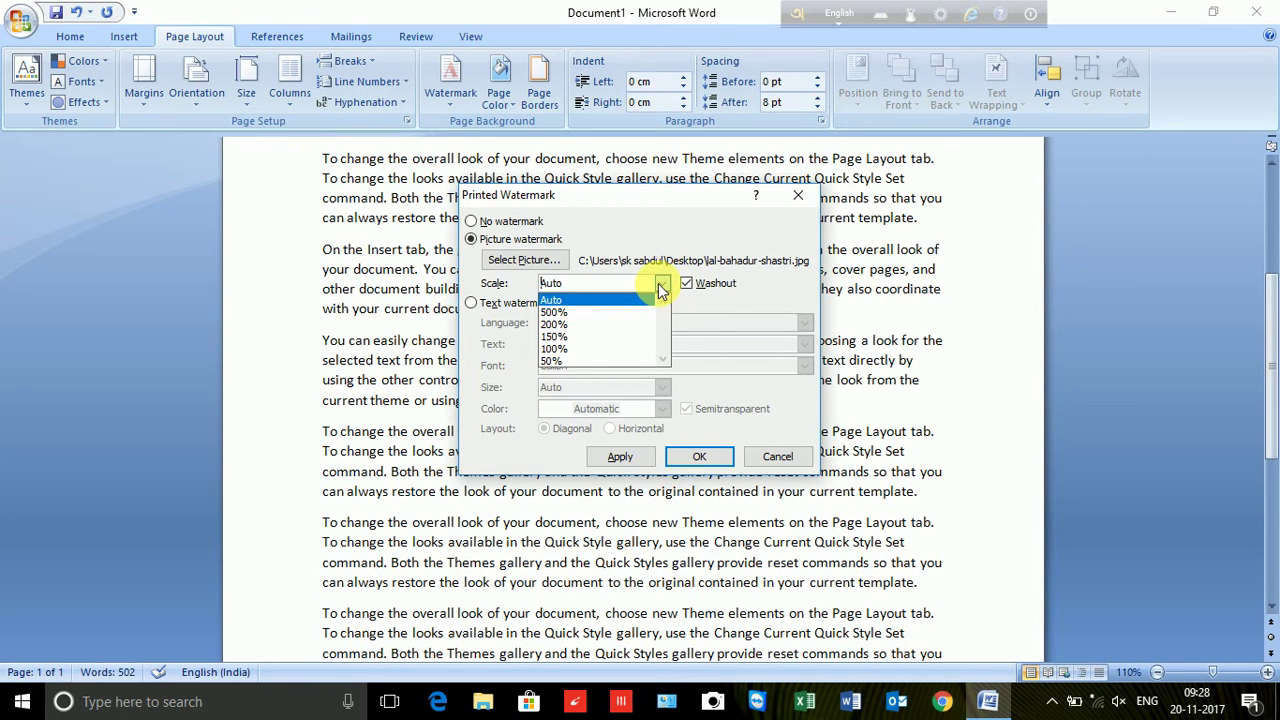
{"action": "left_click", "coordinate": [660, 285]}
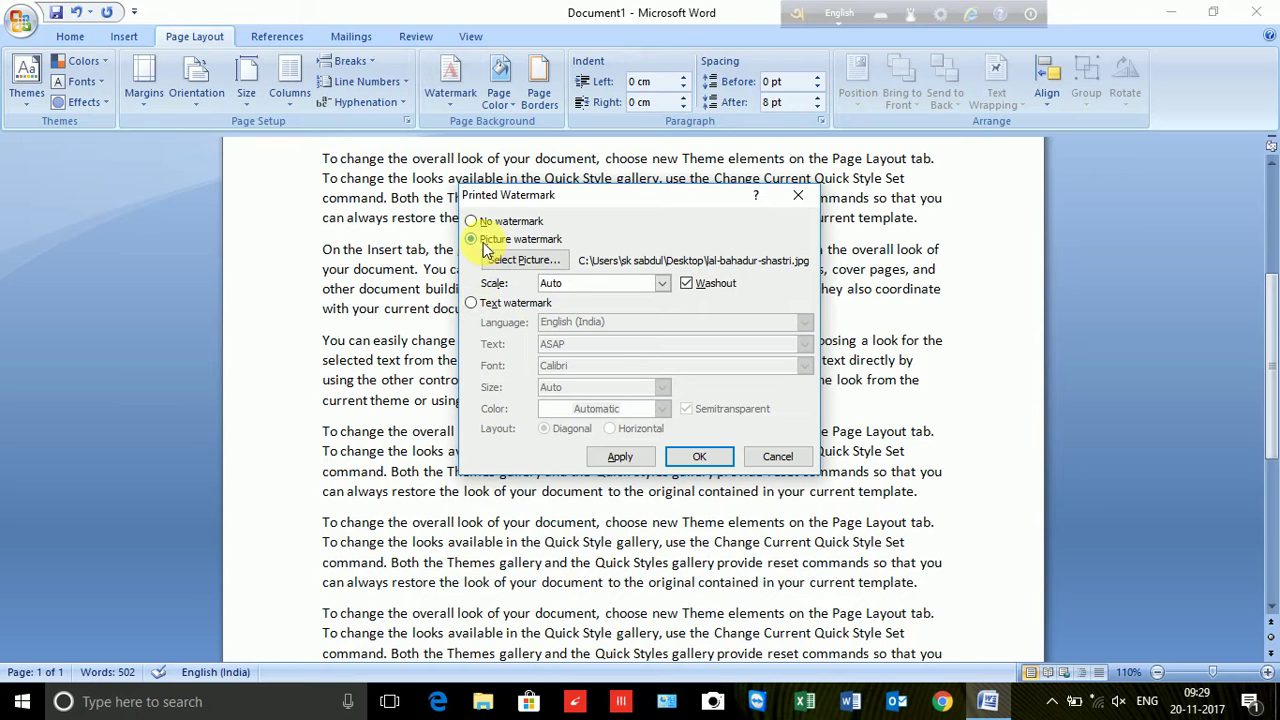
{"action": "left_click", "coordinate": [620, 457]}
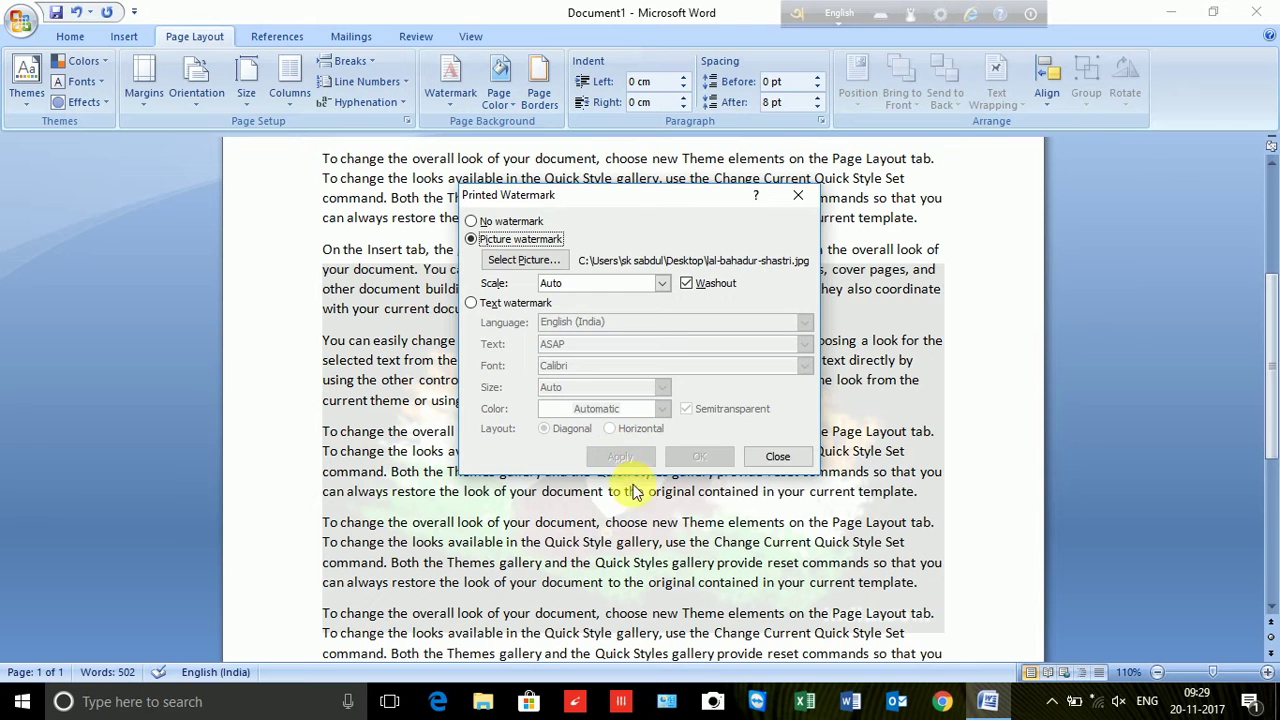
{"action": "left_click", "coordinate": [778, 457]}
{"action": "scroll", "coordinate": [500, 525], "scroll_direction": "down", "scroll_amount": 4}
- Scroll through the document to review the watermark, then reopen the Watermark gallery
{"action": "scroll", "coordinate": [497, 465], "scroll_direction": "up", "scroll_amount": 4}
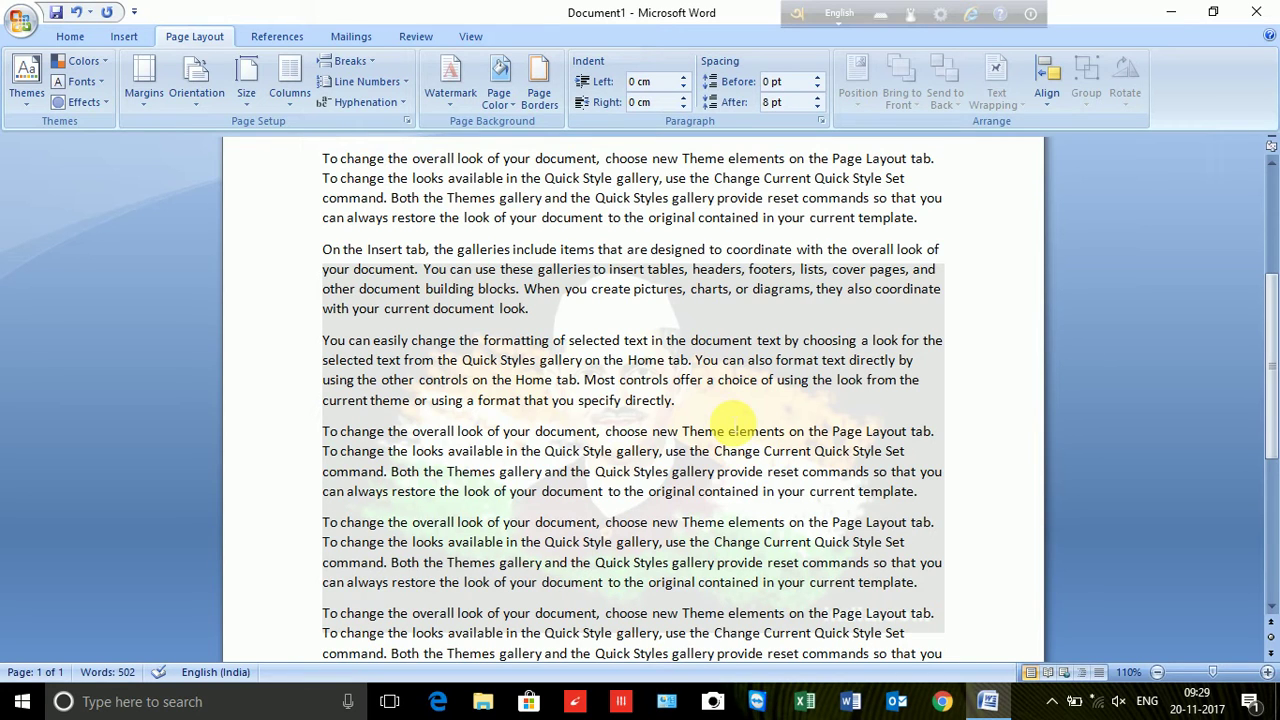
{"action": "scroll", "coordinate": [571, 508], "scroll_direction": "down", "scroll_amount": 2}
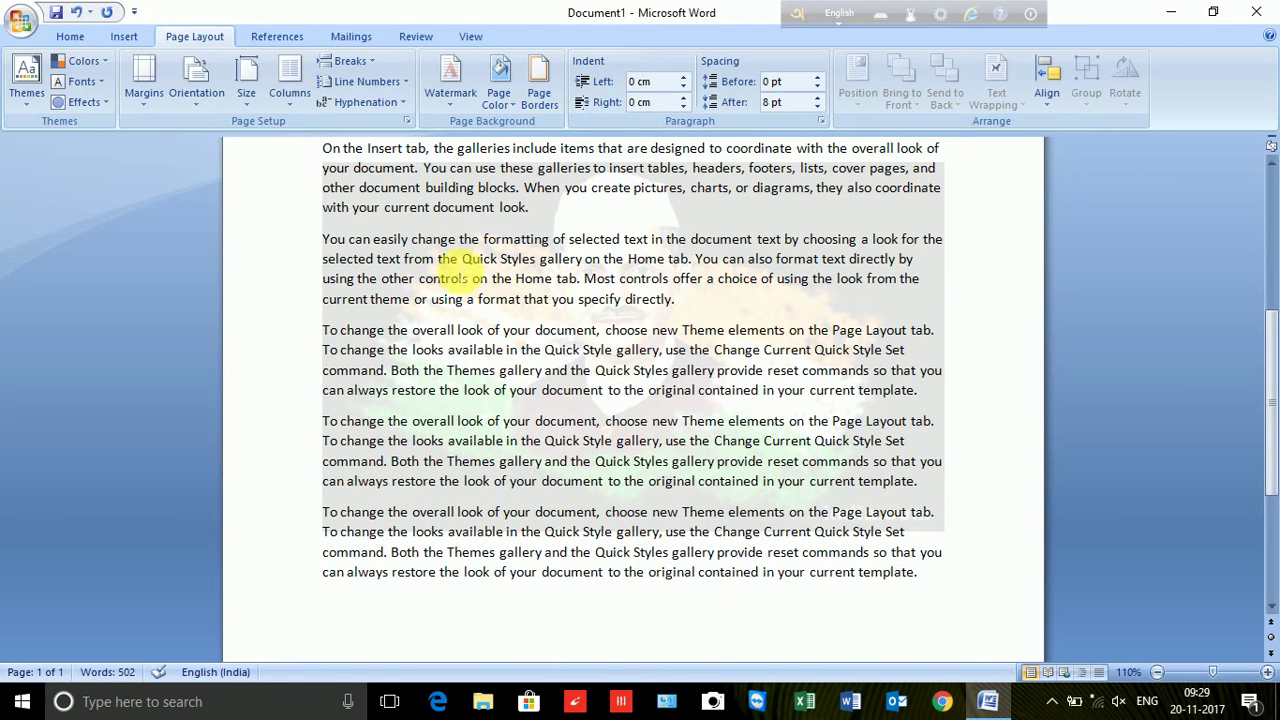
{"action": "left_click", "coordinate": [444, 106]}
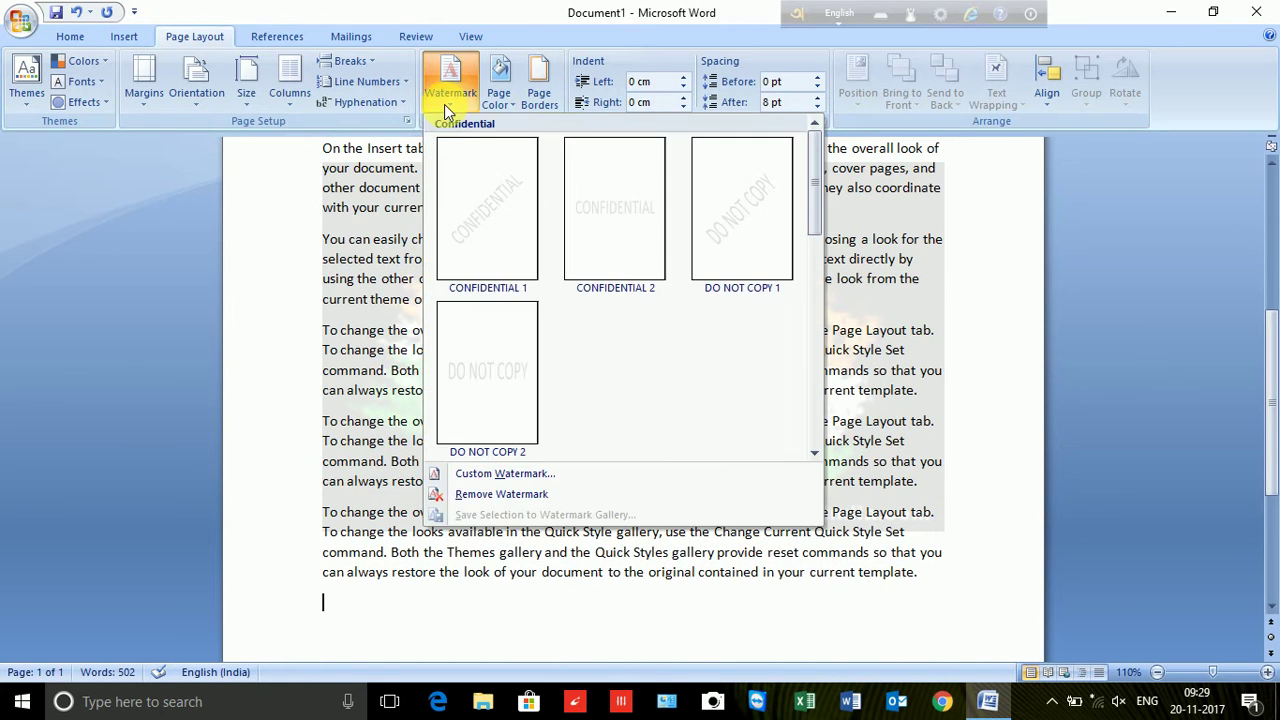
- Uncheck Washout in Custom Watermark and apply the full-colour picture watermark
{"action": "left_click", "coordinate": [482, 478]}
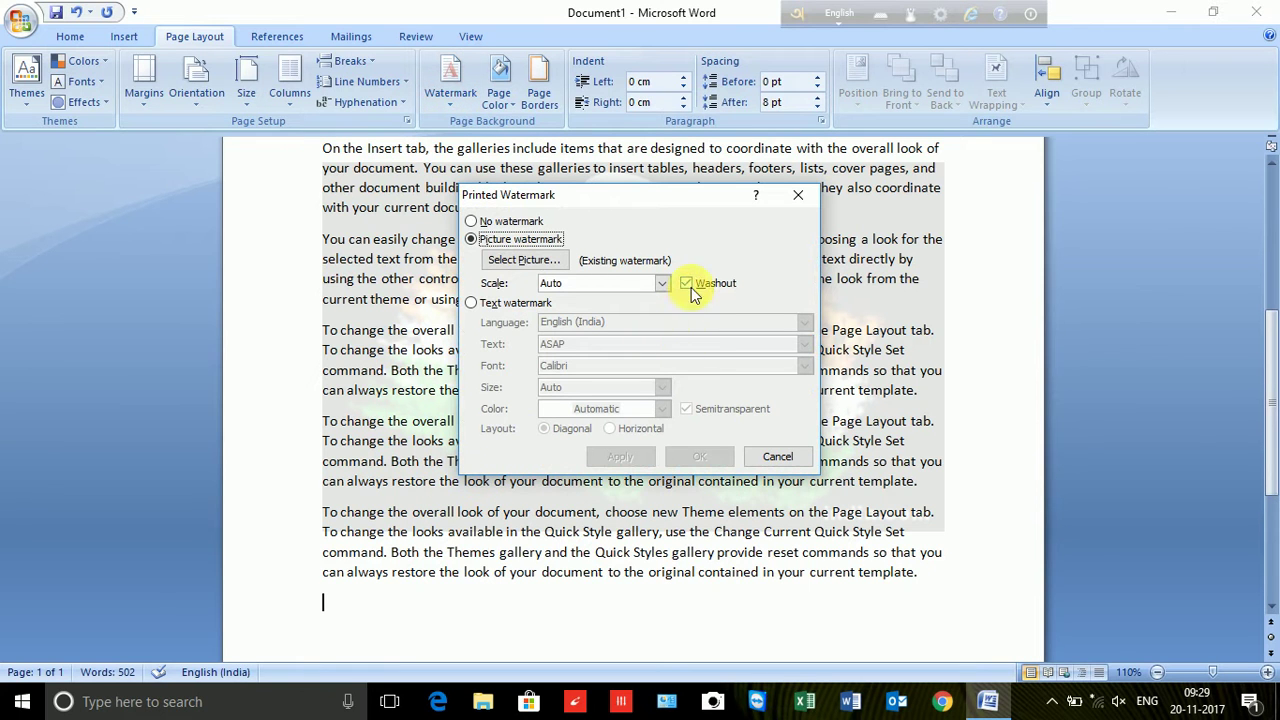
{"action": "left_click", "coordinate": [686, 285]}
{"action": "left_click_drag", "start_coordinate": [663, 198], "coordinate": [1115, 193]}
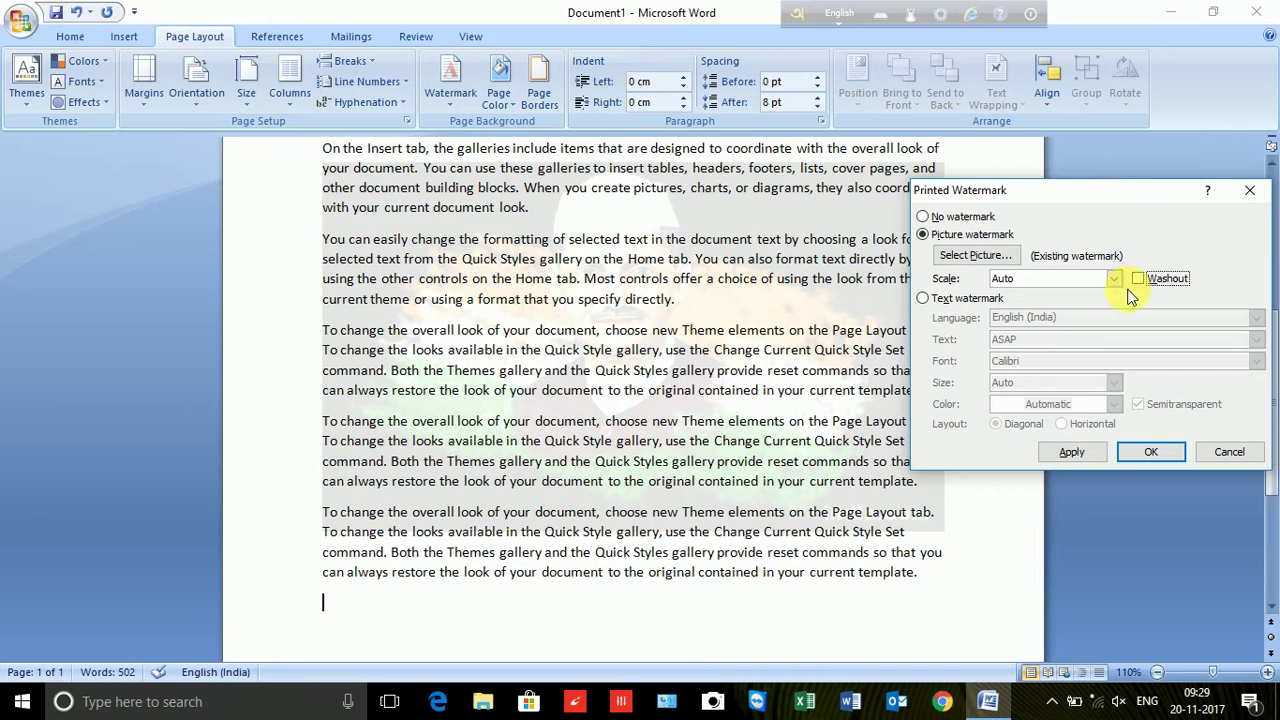
{"action": "left_click", "coordinate": [1071, 454]}
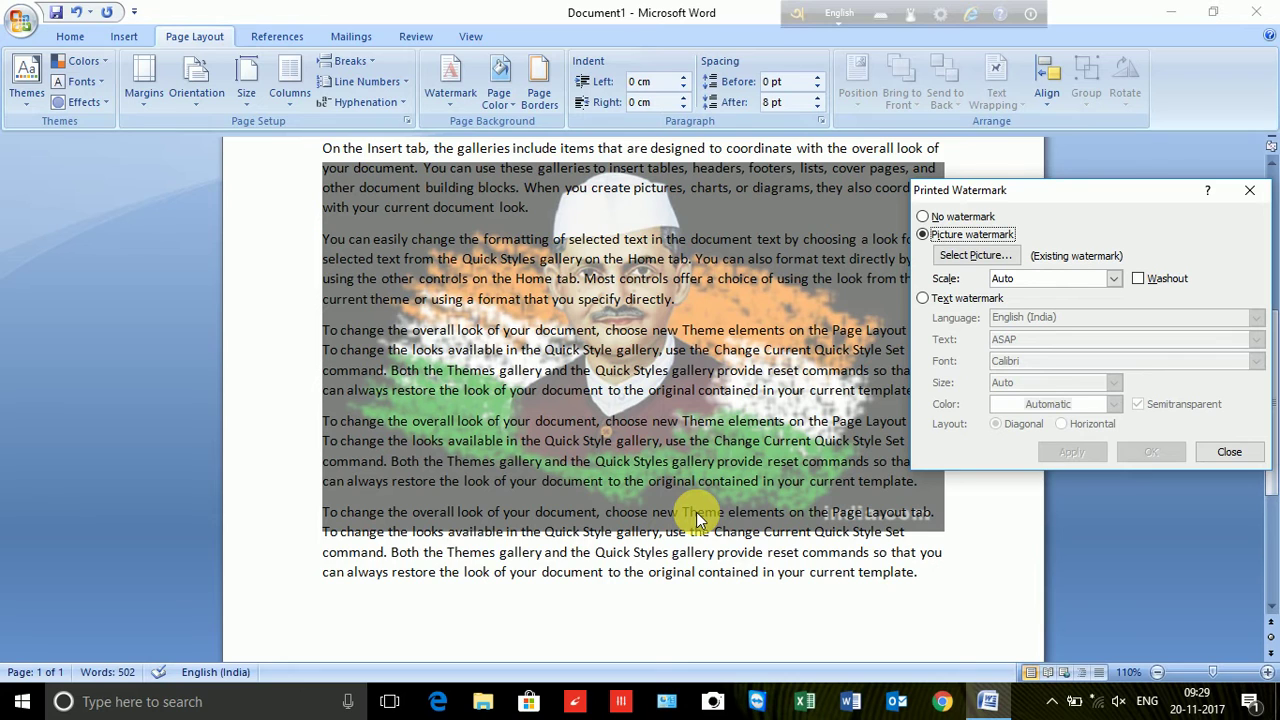
{"action": "left_click", "coordinate": [1236, 454]}
- Remove the picture watermark from the page, then reopen the Watermark gallery
{"action": "scroll", "coordinate": [655, 370], "scroll_direction": "up", "scroll_amount": 3}
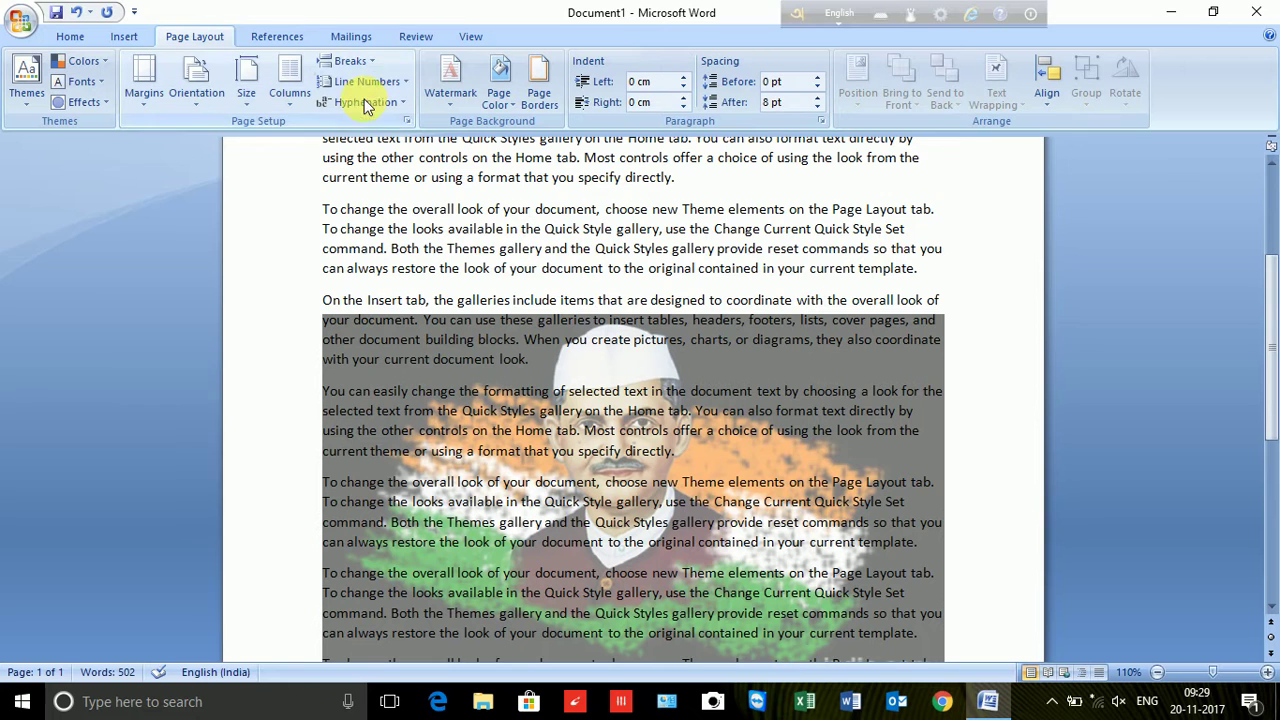
{"action": "left_click", "coordinate": [451, 95]}
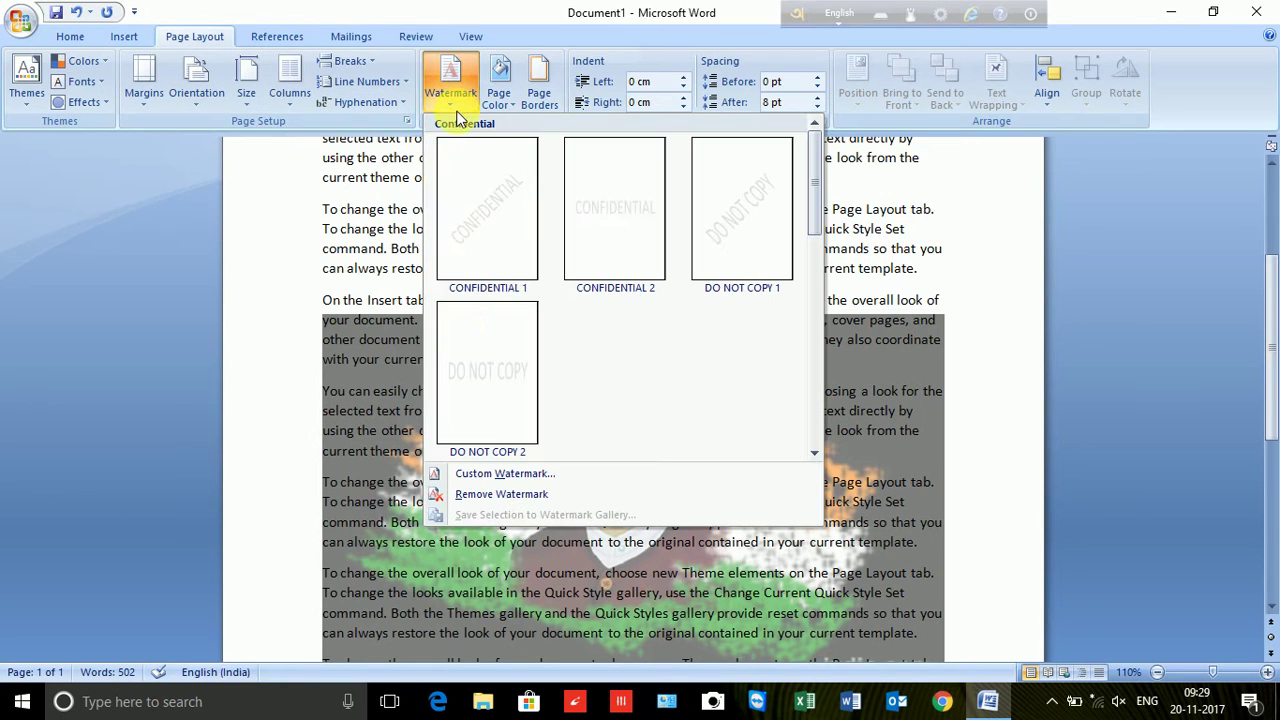
{"action": "left_click", "coordinate": [527, 494]}
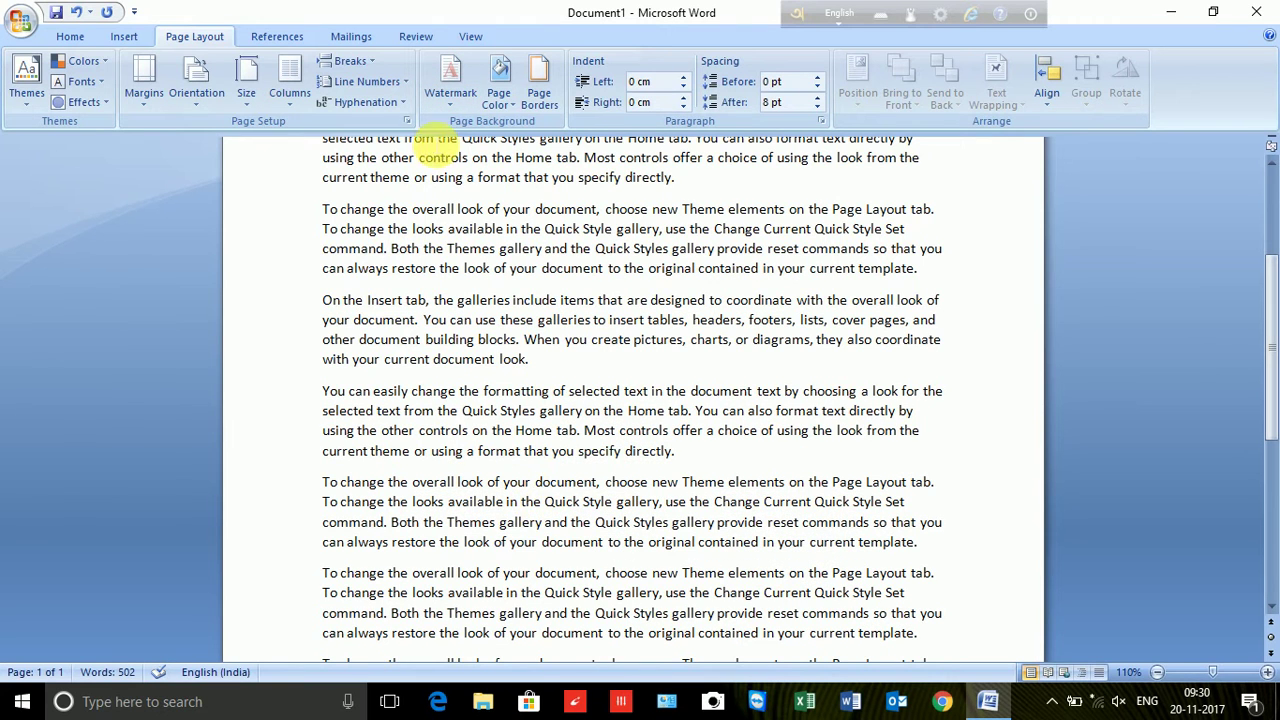
{"action": "left_click", "coordinate": [447, 80]}
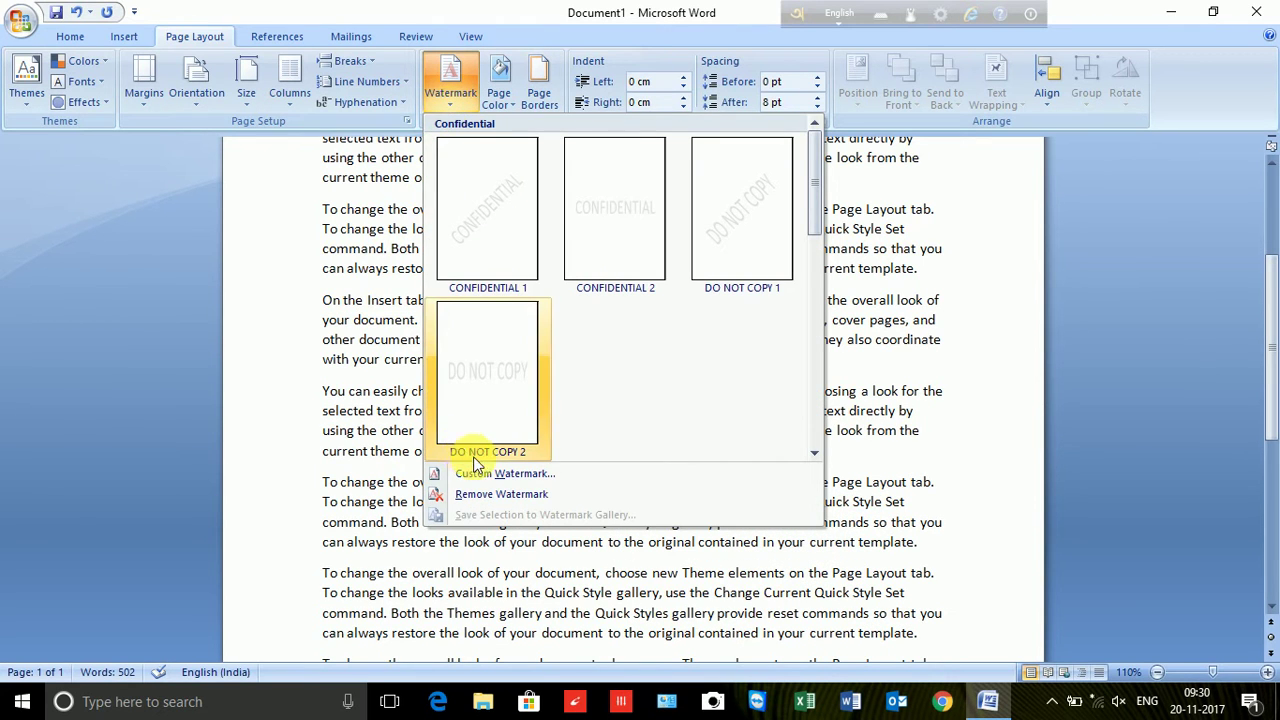
- Choose a Text watermark, keep English (India) as its language, and replace ASAP with INIDA
{"action": "left_click", "coordinate": [480, 473]}
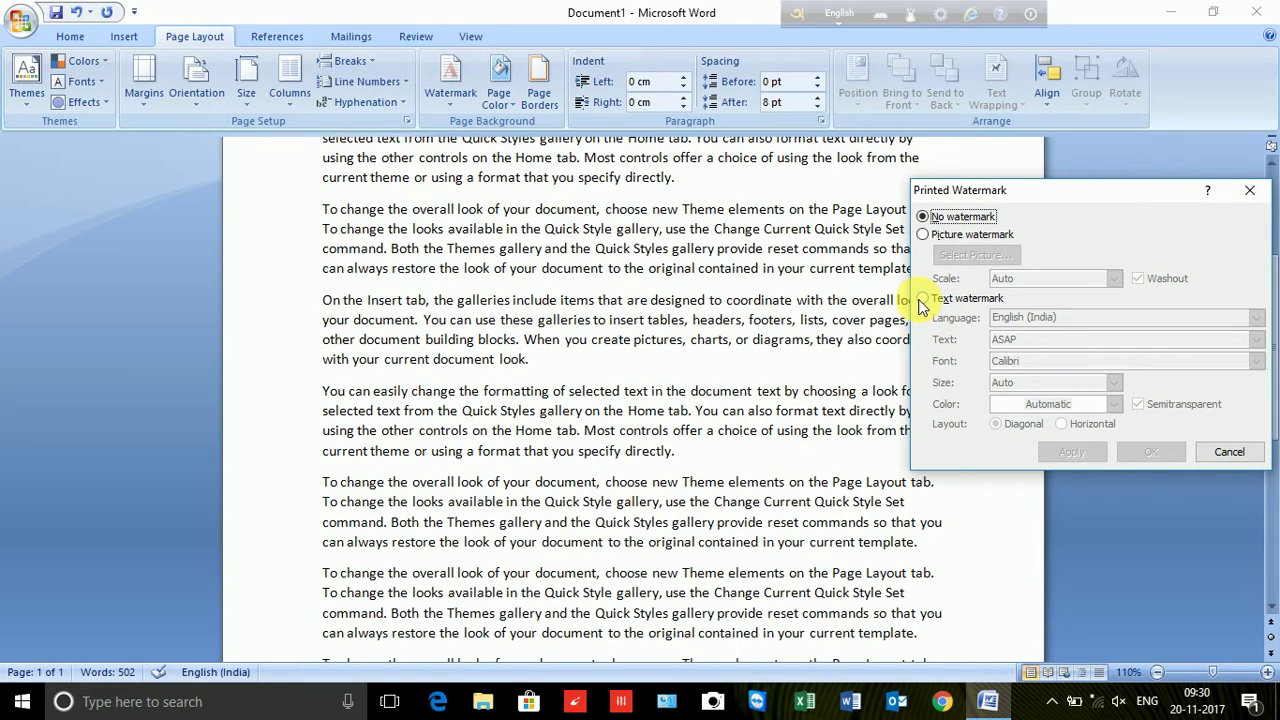
{"action": "left_click", "coordinate": [922, 299]}
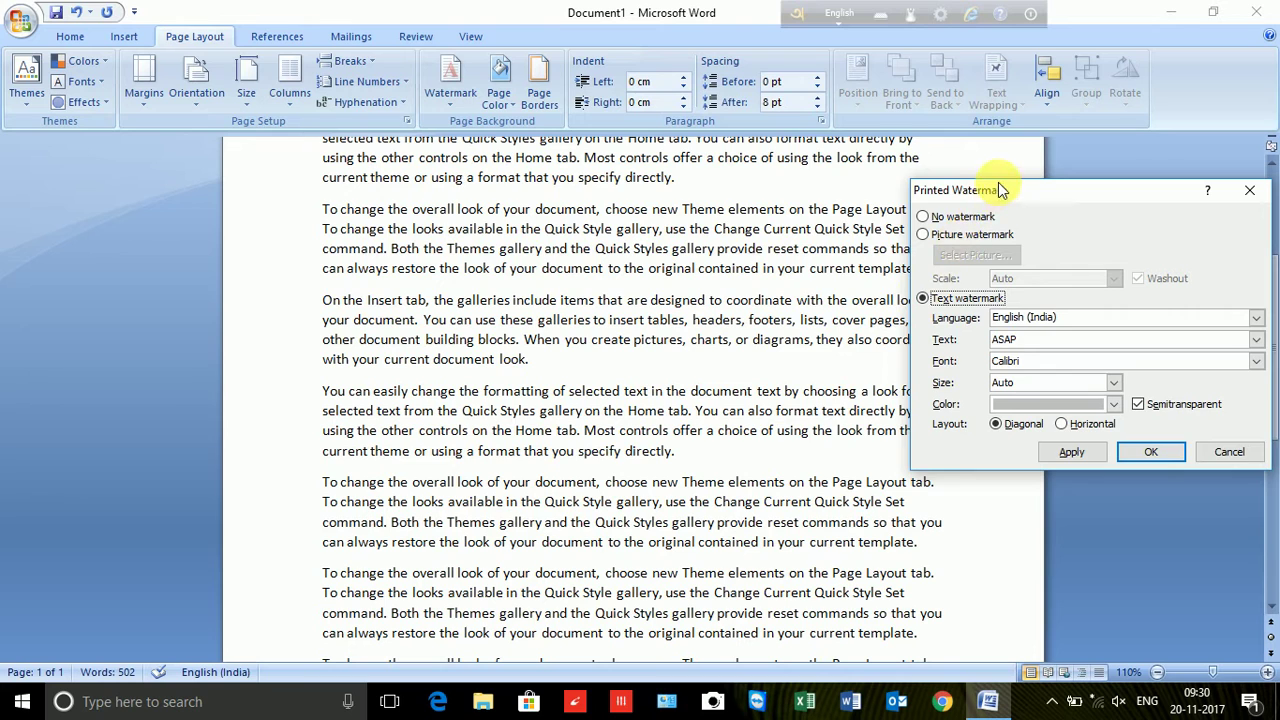
{"action": "left_click_drag", "start_coordinate": [997, 184], "coordinate": [775, 160]}
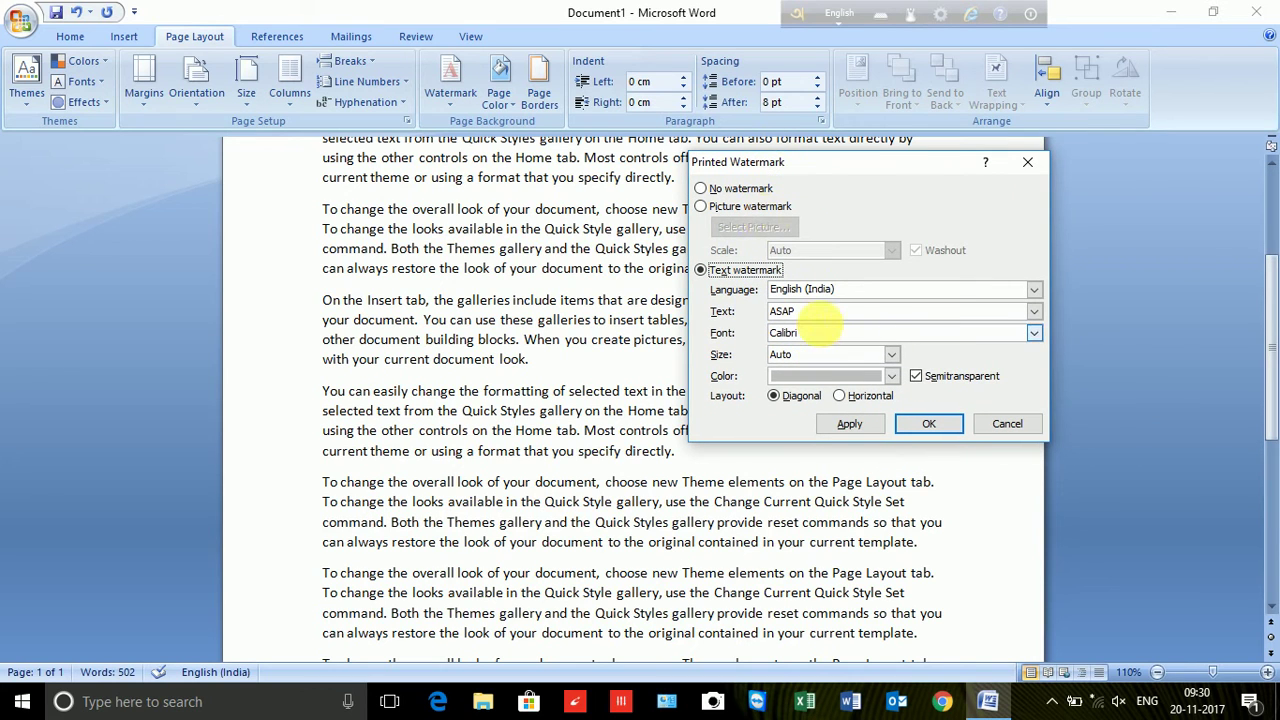
{"action": "left_click_drag", "start_coordinate": [808, 318], "coordinate": [748, 314]}
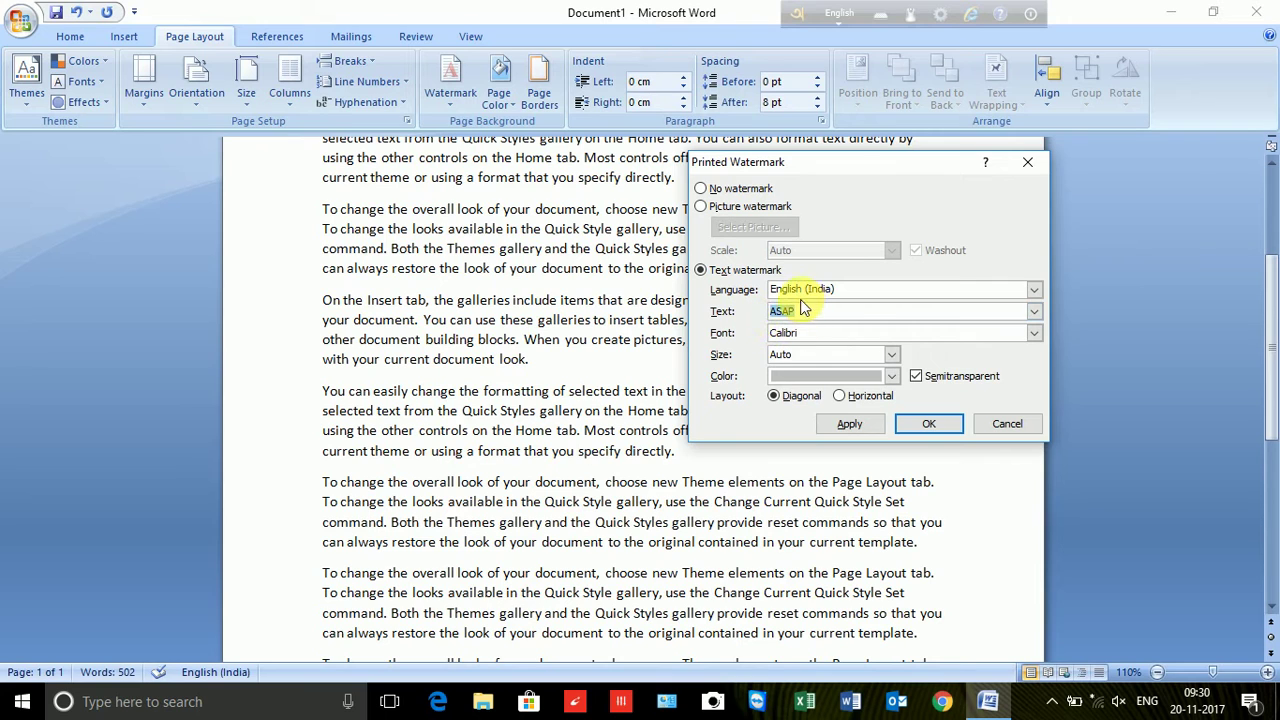
{"action": "left_click", "coordinate": [854, 288]}
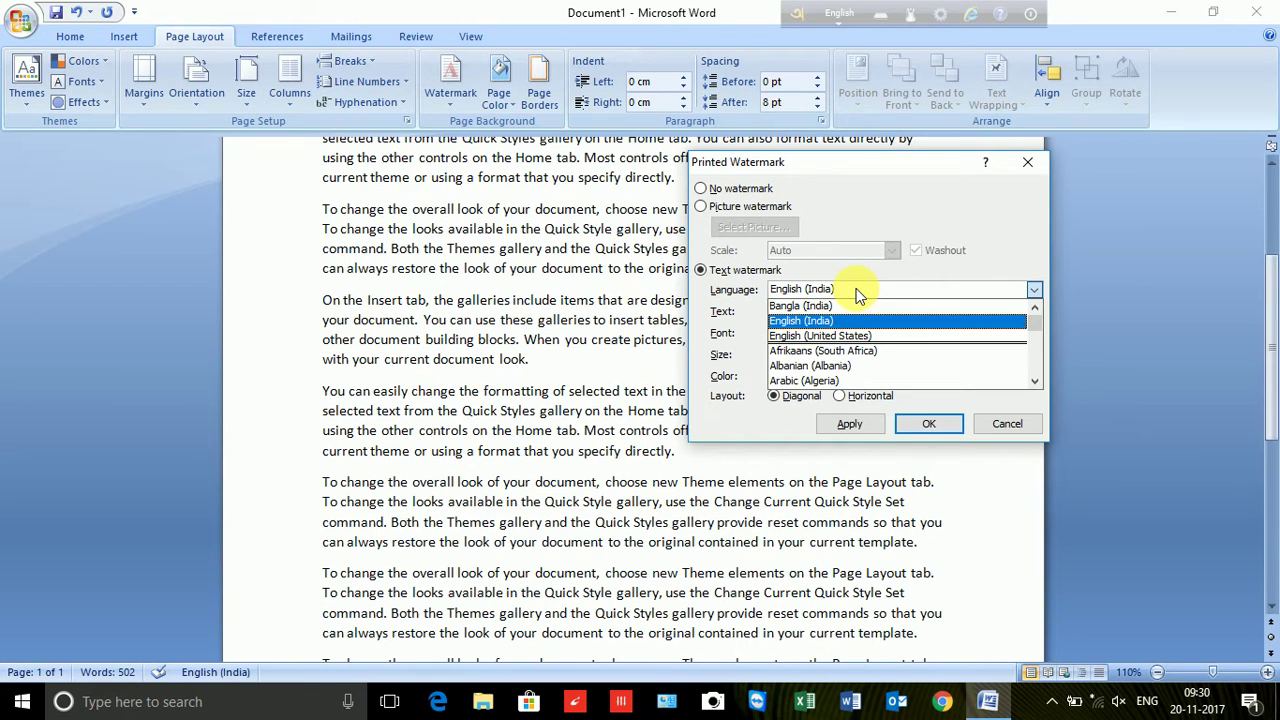
{"action": "left_click", "coordinate": [856, 290]}
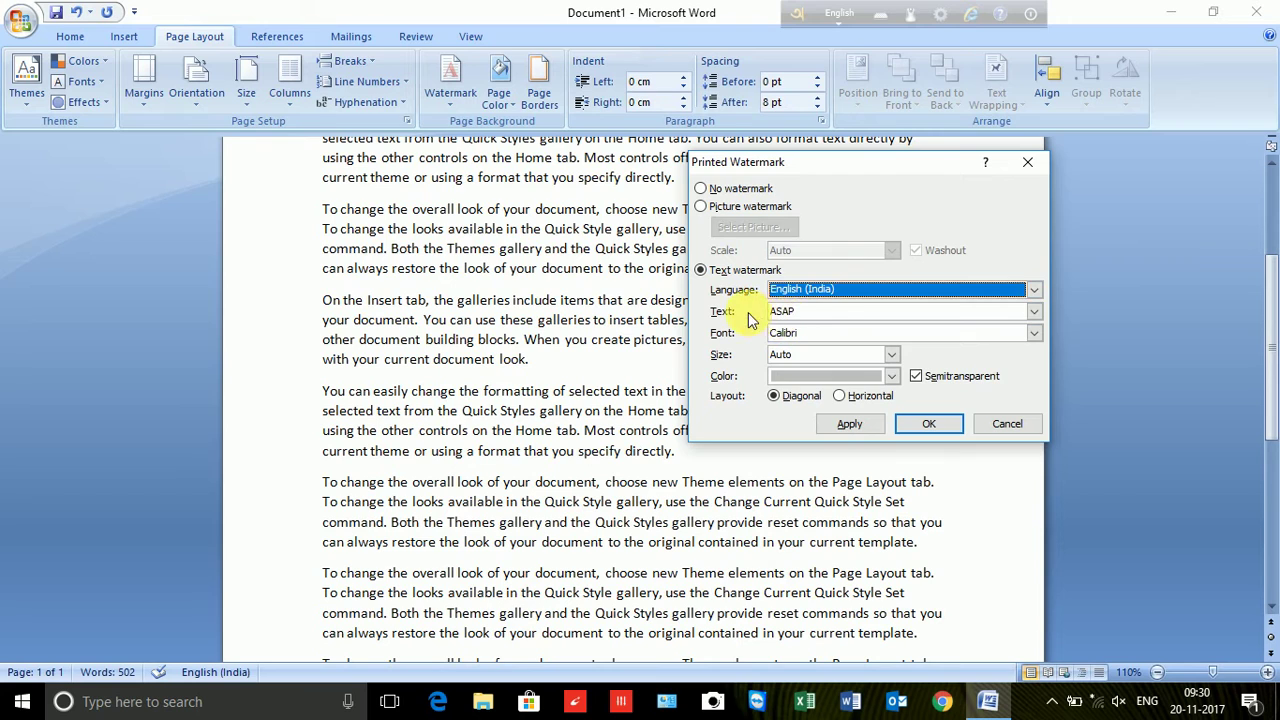
{"action": "left_click_drag", "start_coordinate": [818, 316], "coordinate": [750, 316]}
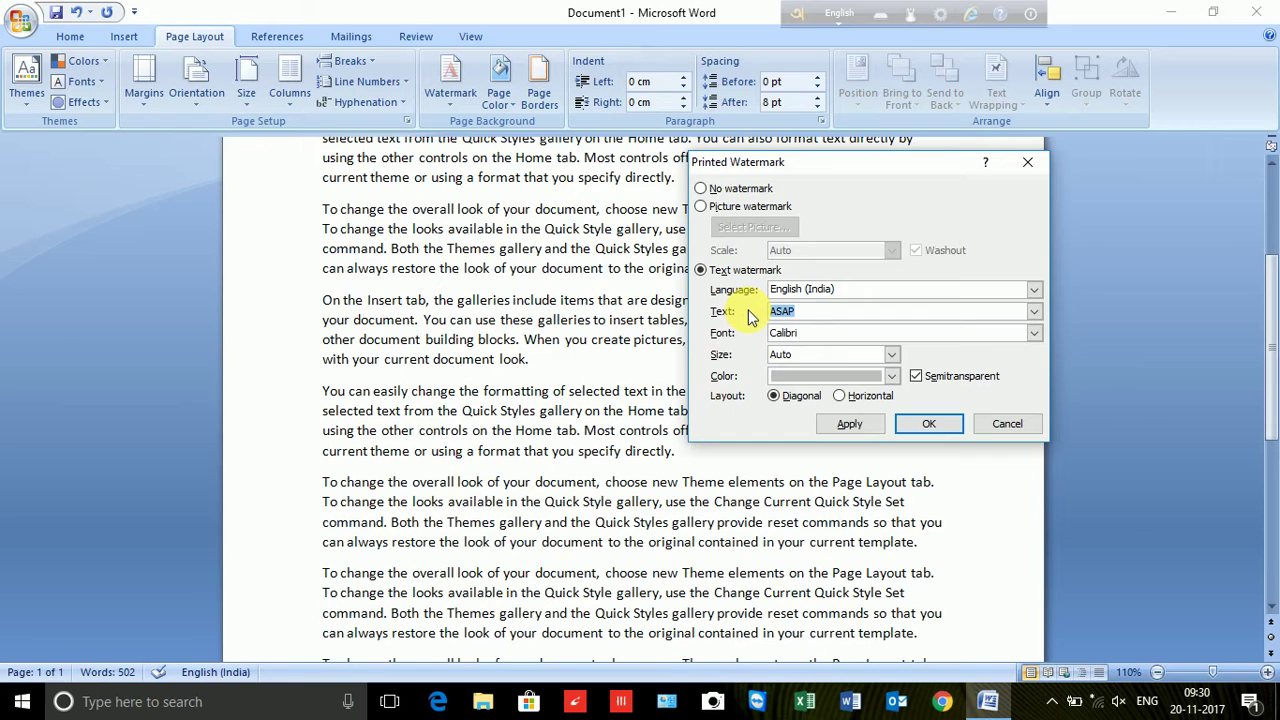
{"action": "key", "text": "alt+shift"}
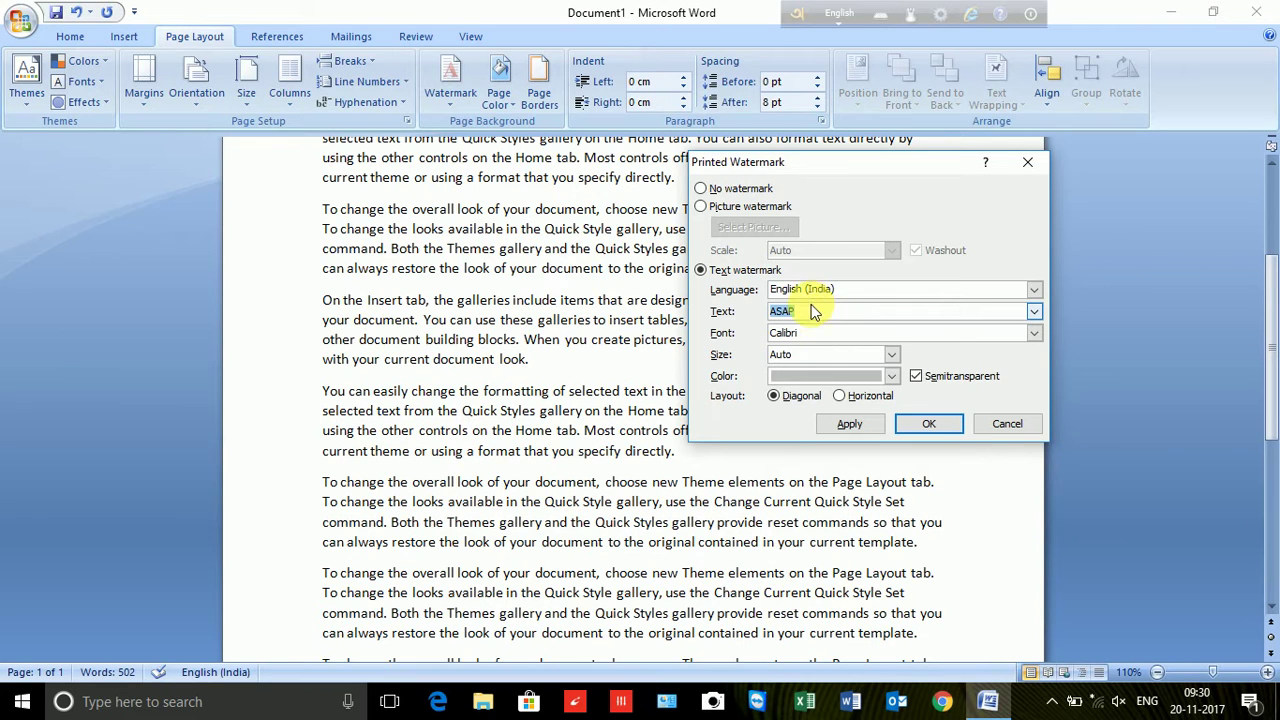
{"action": "type", "text": "INIDA"}
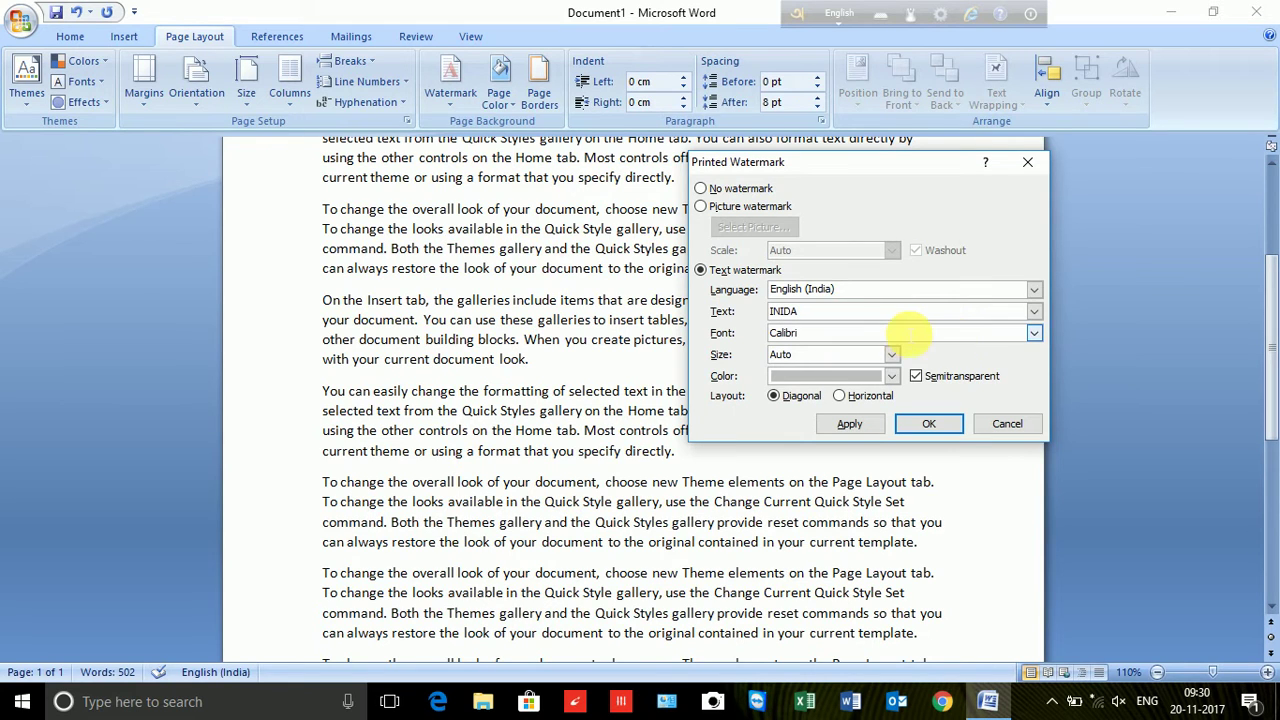
- Keep Calibri font and Auto size, and set the INIDA watermark colour to green
{"action": "left_click", "coordinate": [1034, 334]}
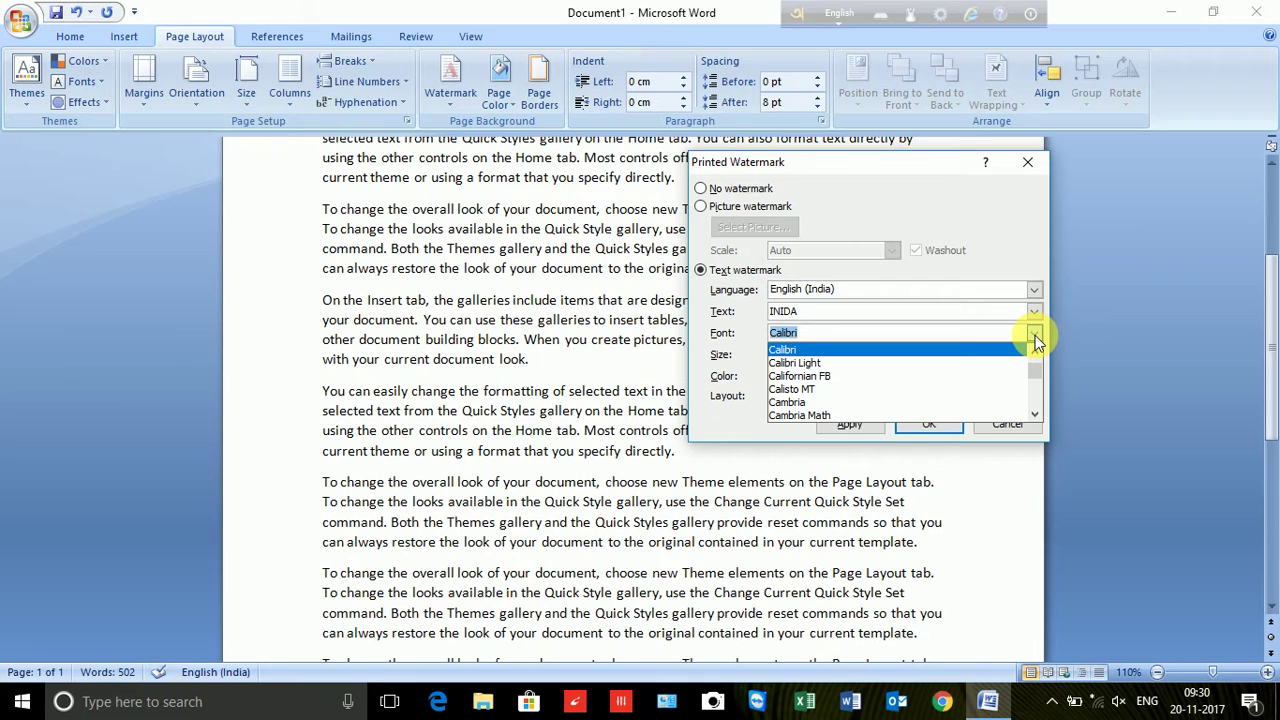
{"action": "left_click", "coordinate": [1035, 340]}
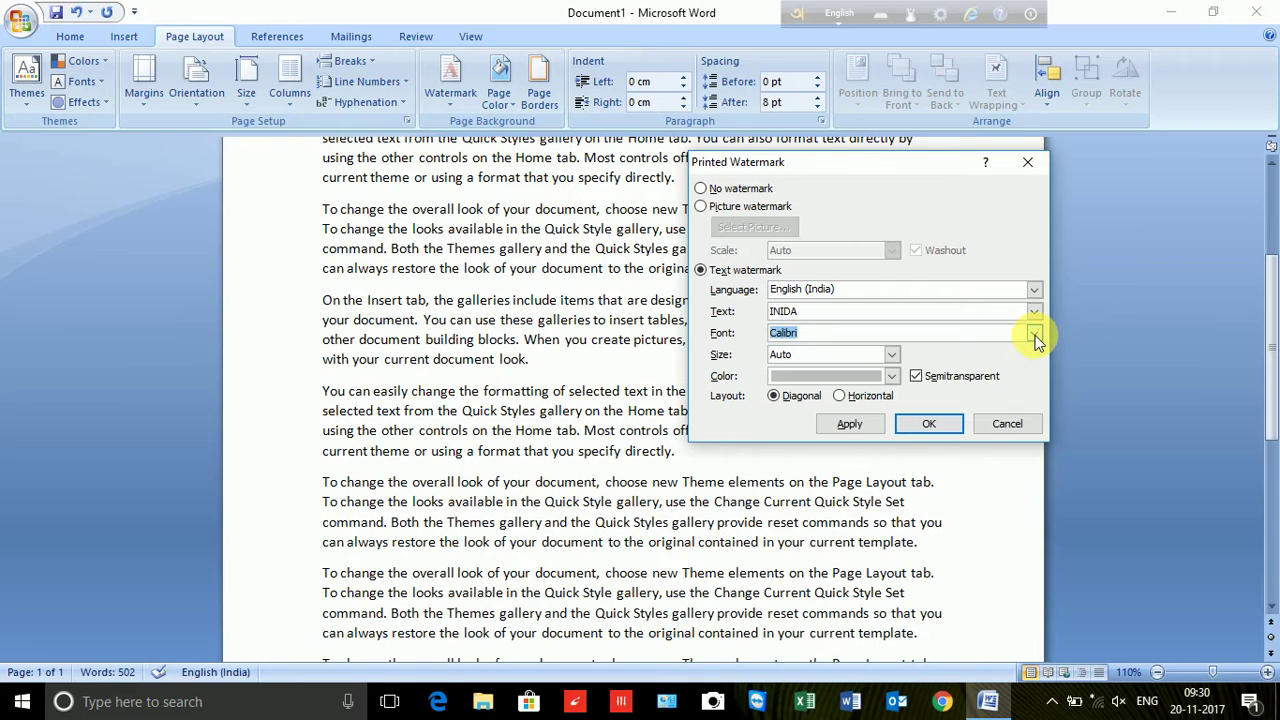
{"action": "left_click", "coordinate": [892, 355]}
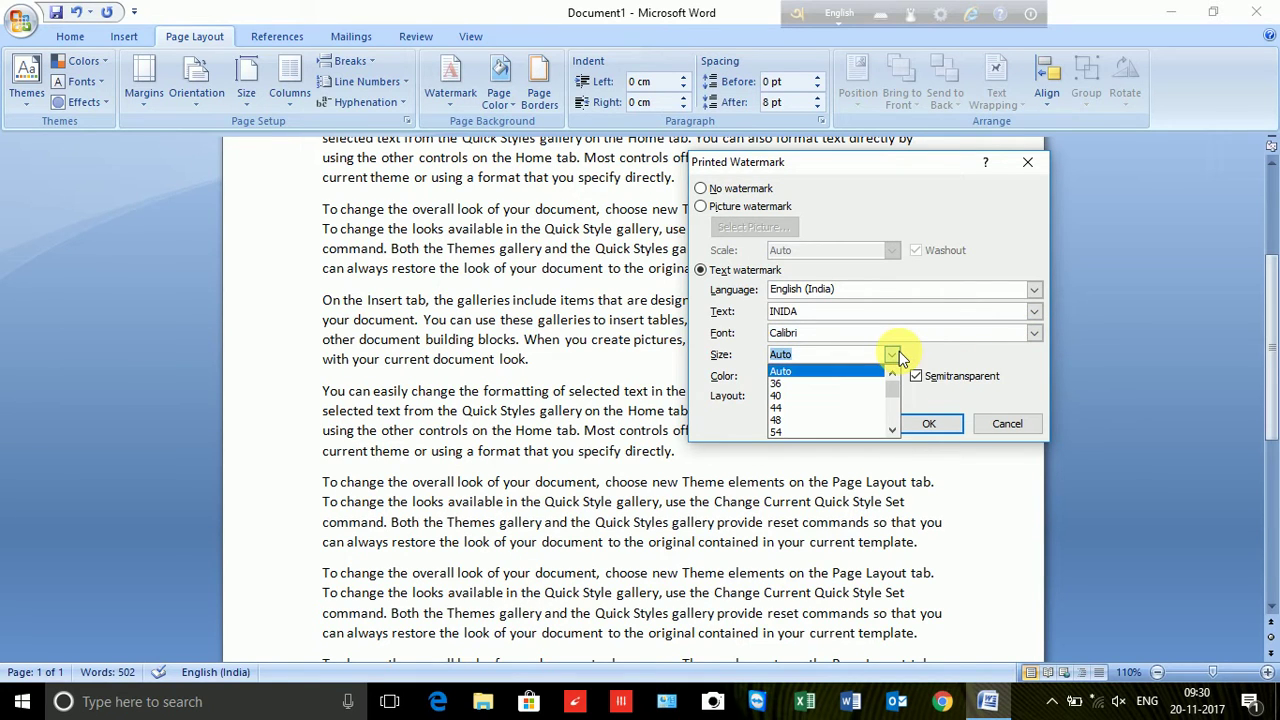
{"action": "left_click", "coordinate": [893, 355]}
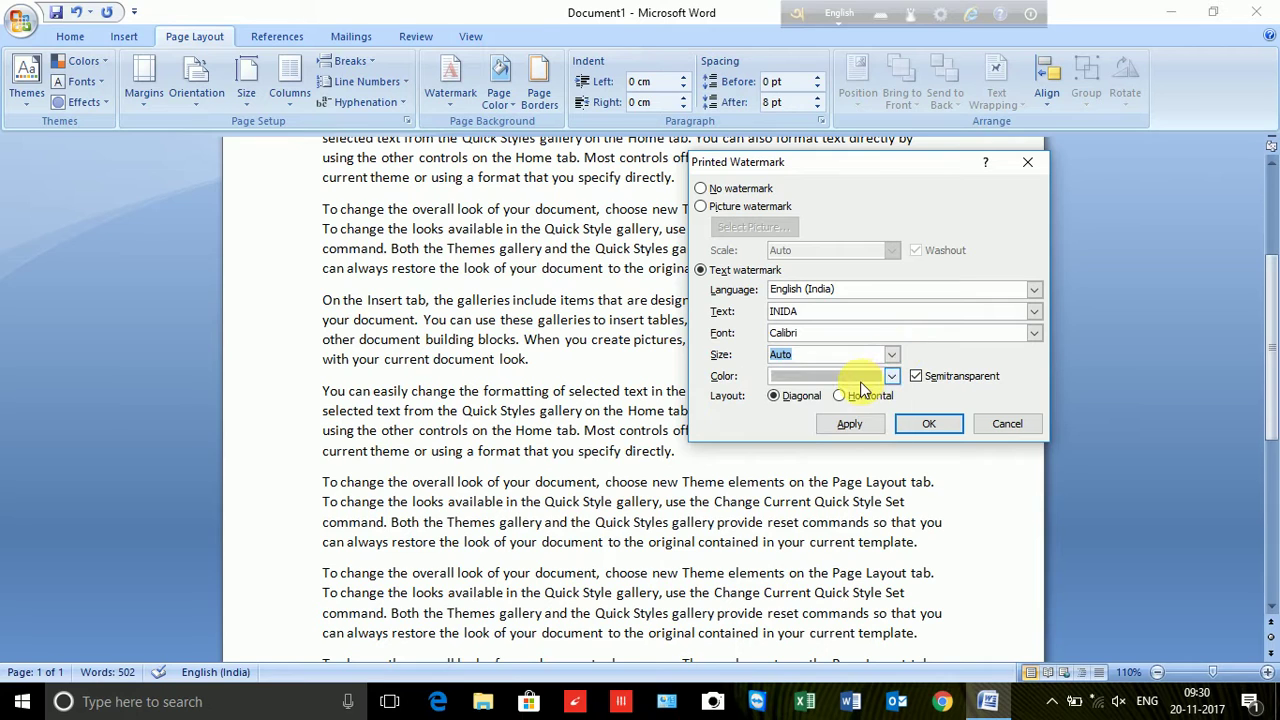
{"action": "left_click", "coordinate": [862, 378]}
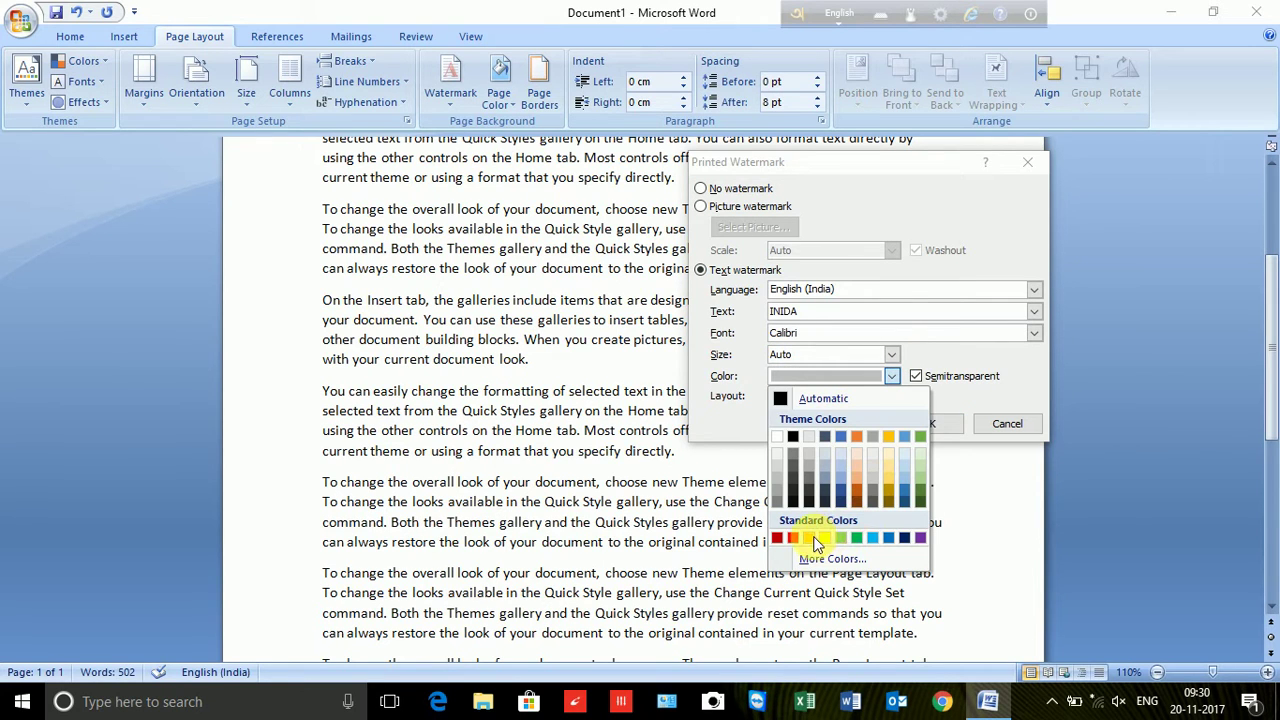
{"action": "left_click", "coordinate": [856, 539]}
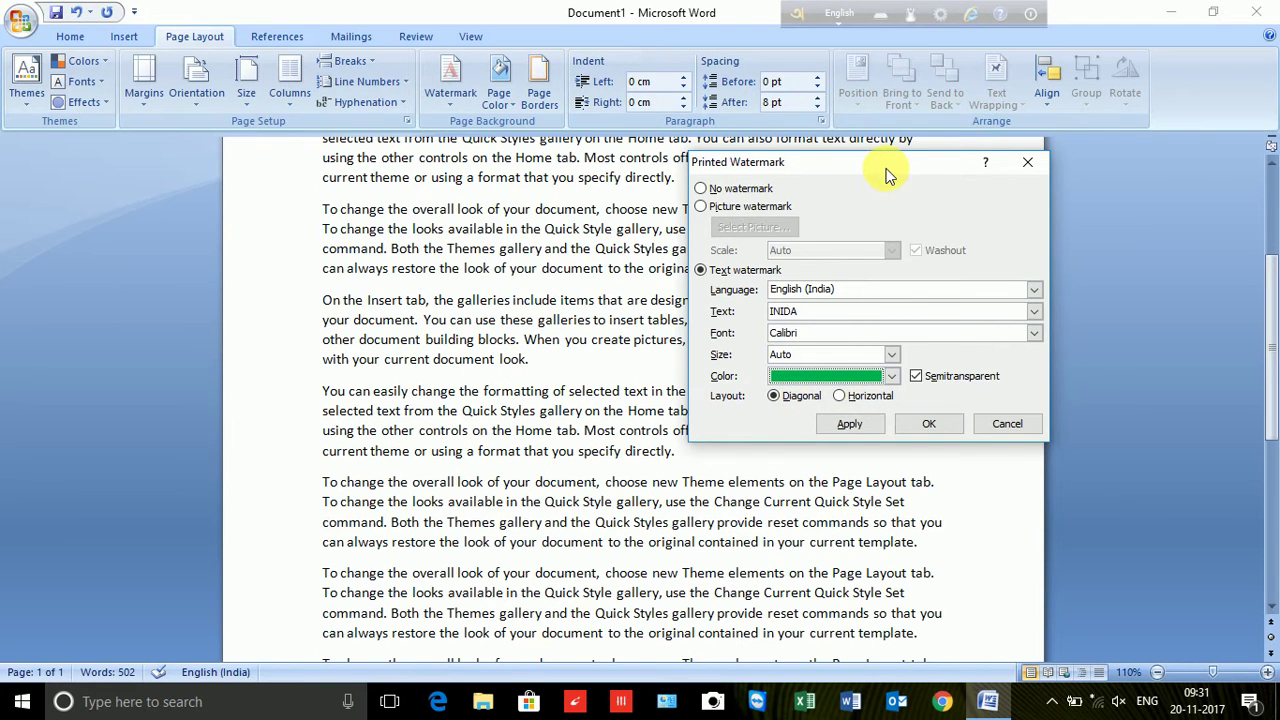
{"action": "left_click_drag", "start_coordinate": [890, 172], "coordinate": [1019, 165]}
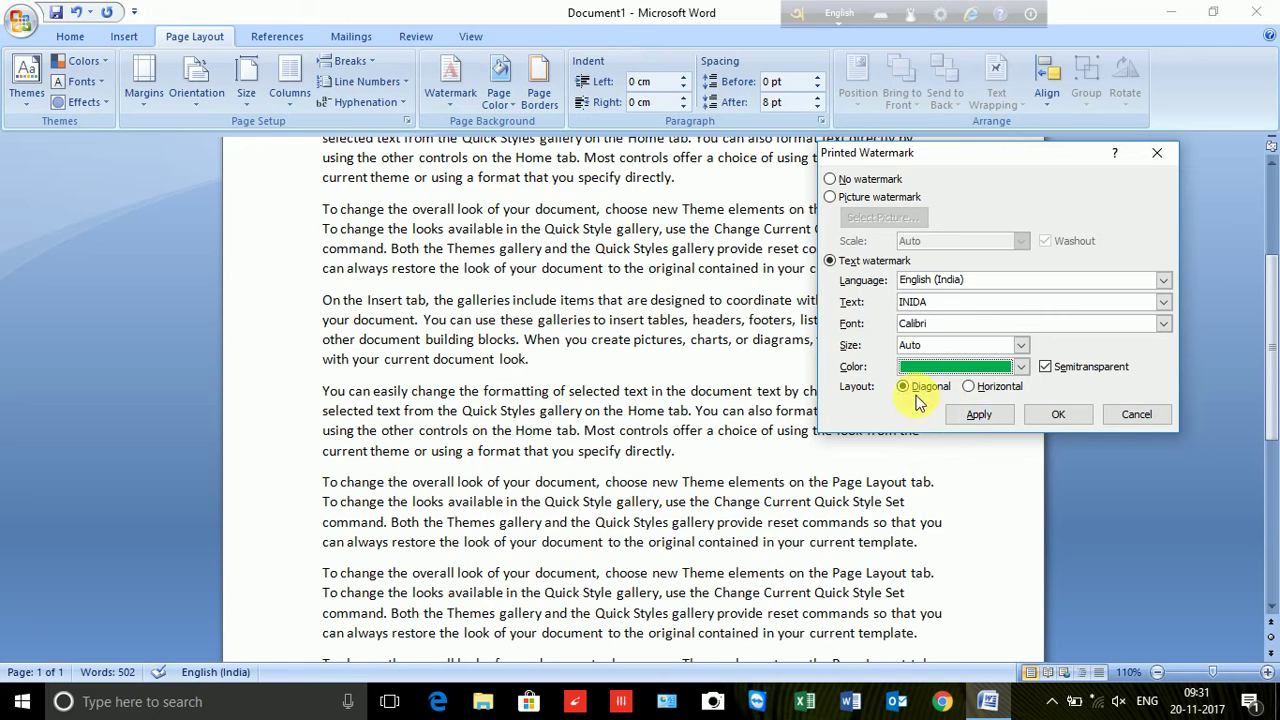
- Apply the green INIDA watermark and switch it to a Horizontal layout
{"action": "left_click", "coordinate": [976, 416]}
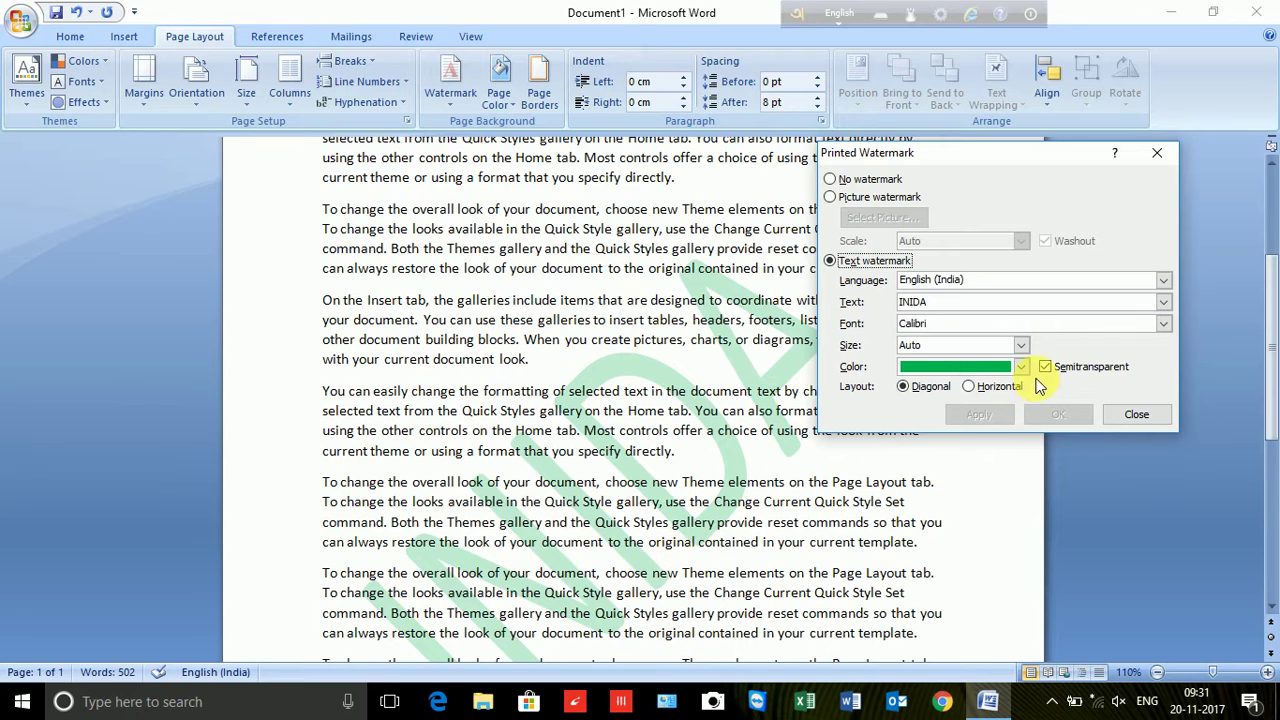
{"action": "left_click", "coordinate": [969, 388]}
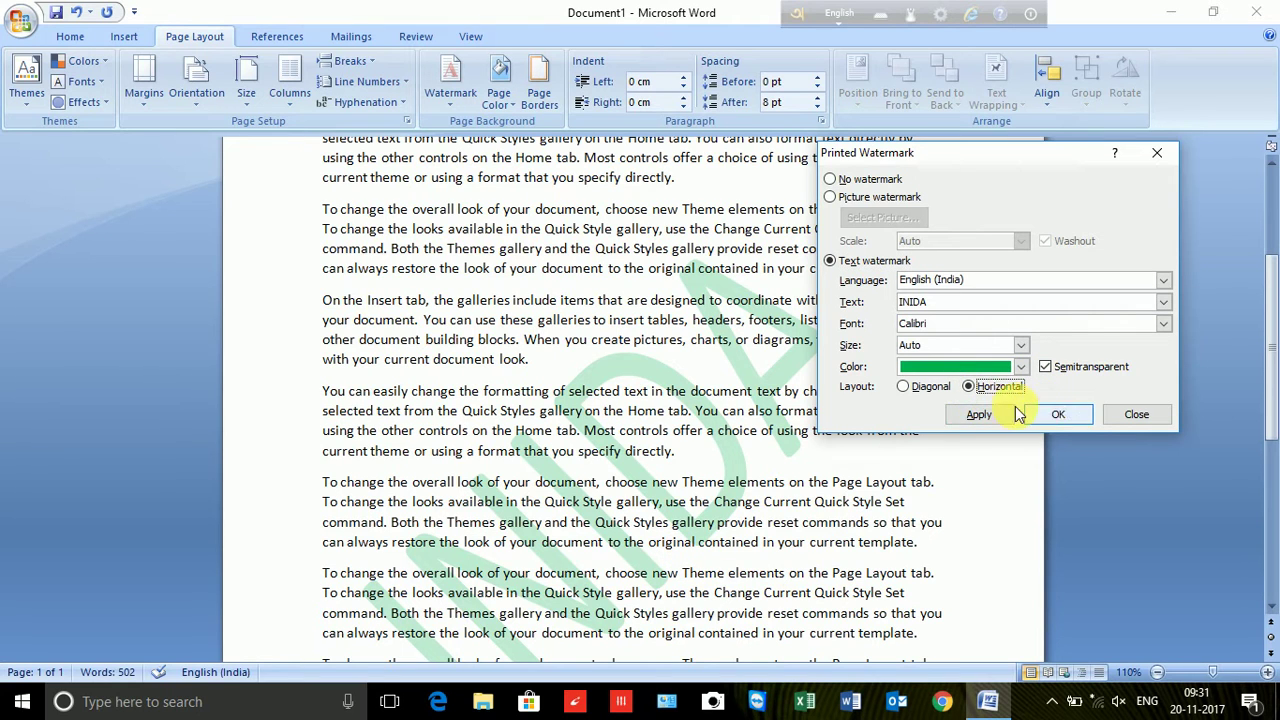
{"action": "left_click", "coordinate": [995, 414]}
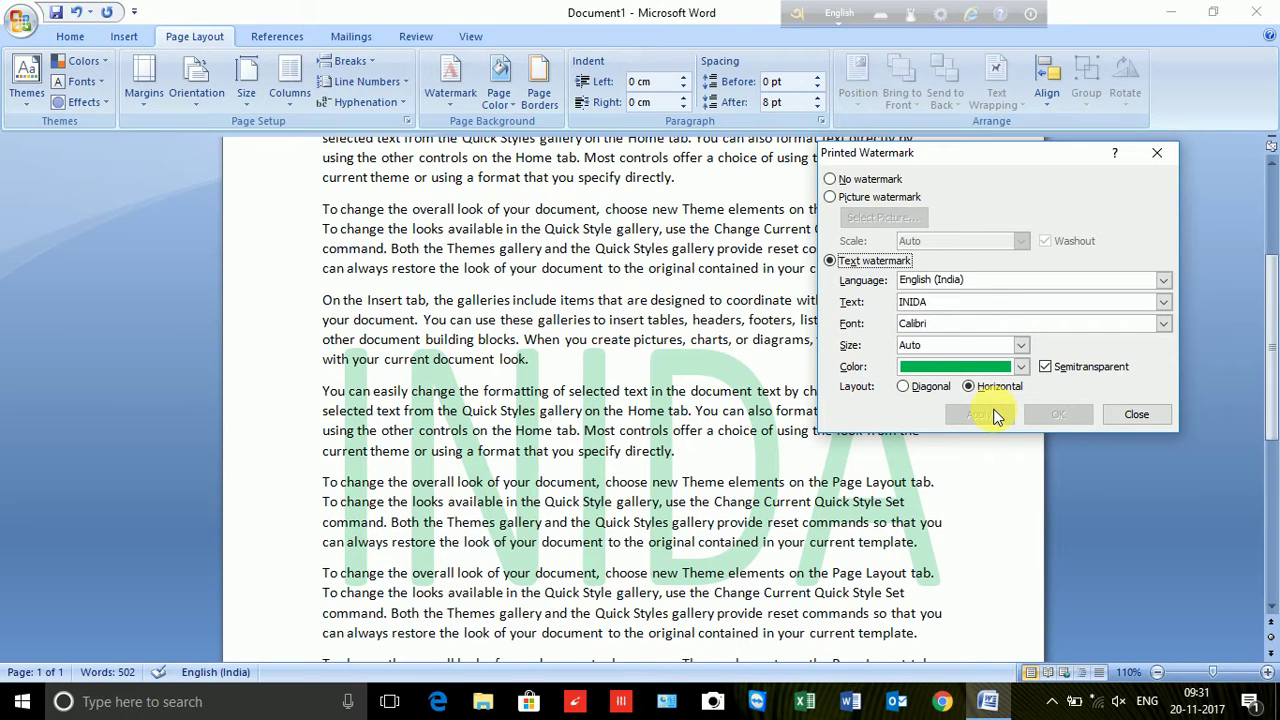
- Turn off Semitransparent so the watermark is solid, apply it, and confirm with OK
{"action": "left_click", "coordinate": [1045, 366]}
{"action": "left_click", "coordinate": [985, 418]}
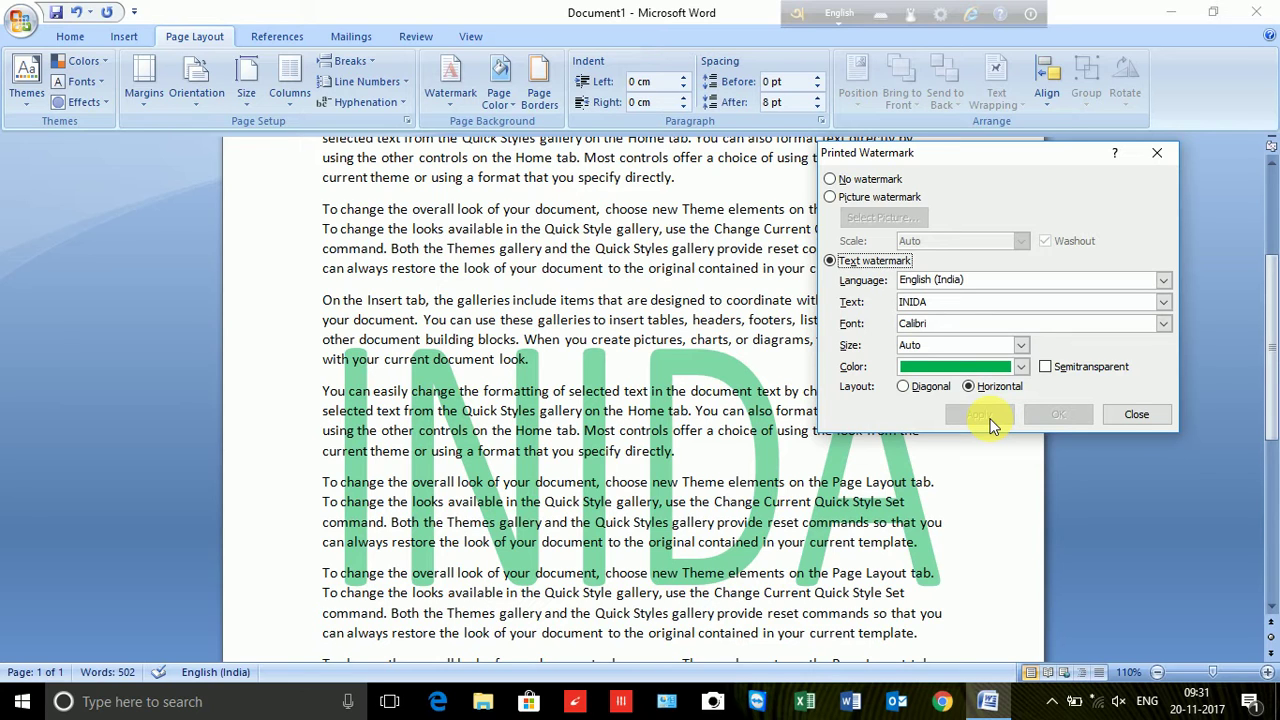
{"action": "left_click", "coordinate": [1046, 372]}
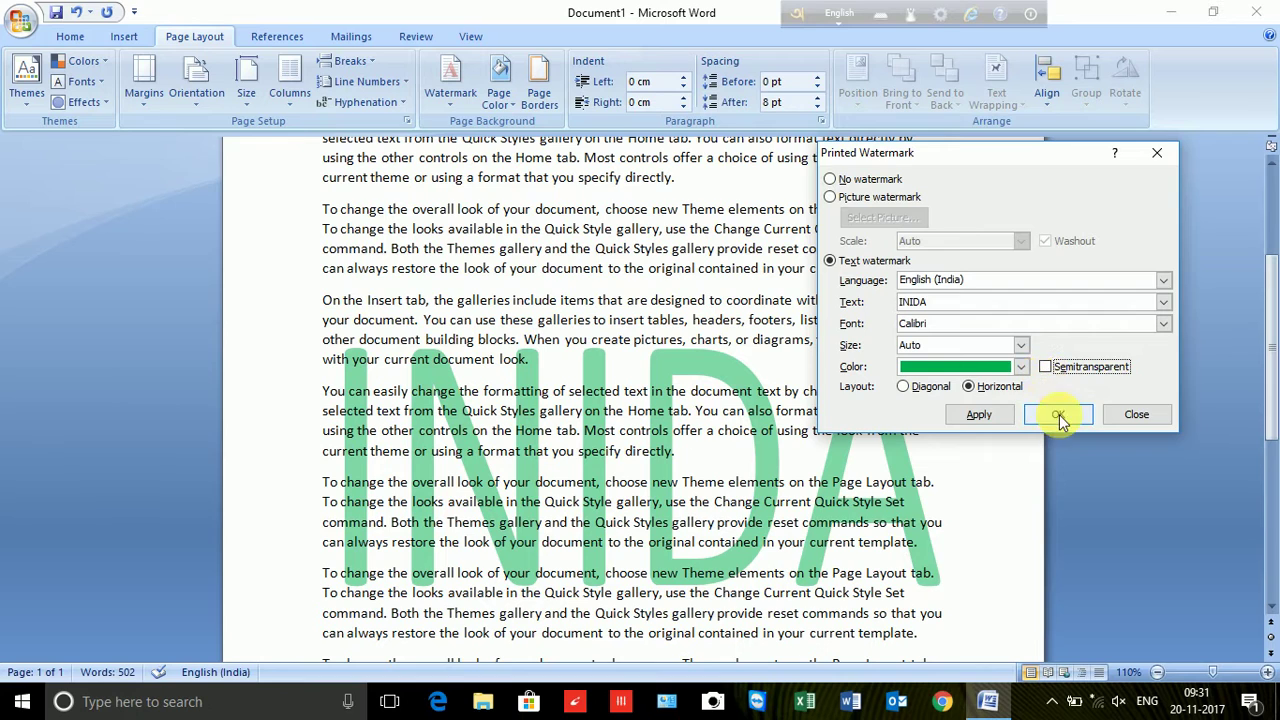
{"action": "left_click", "coordinate": [1059, 414]}
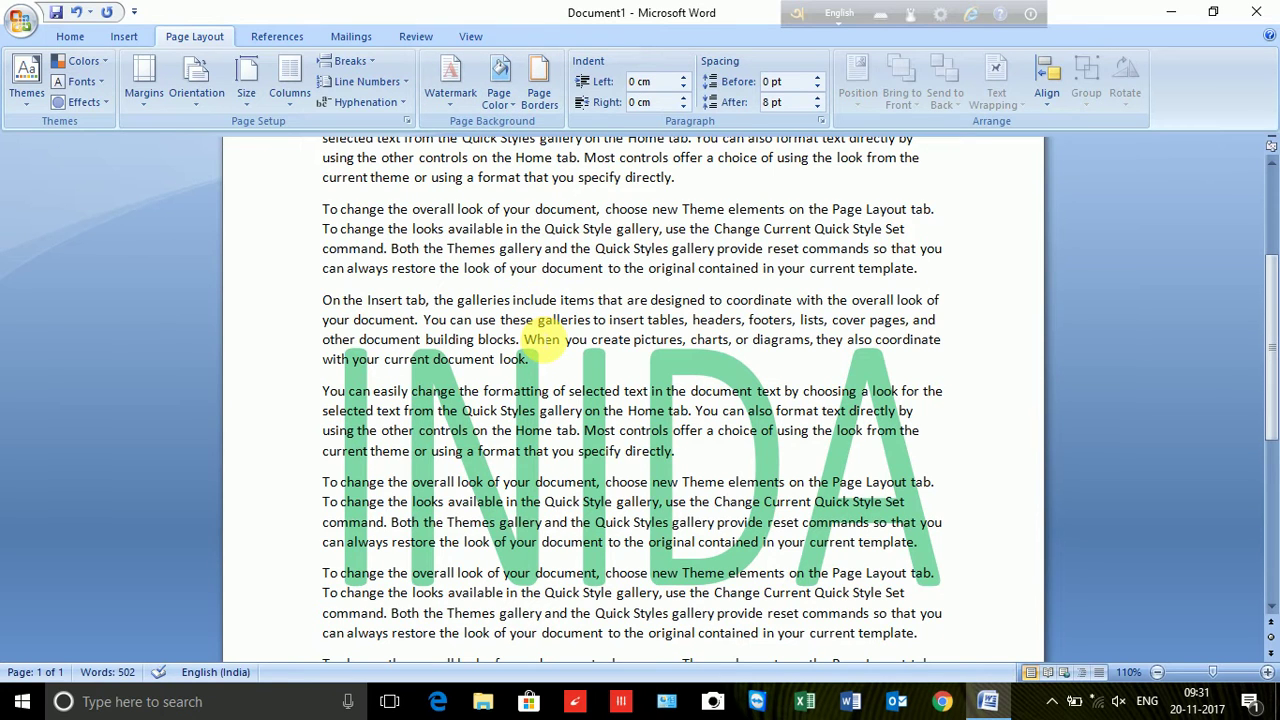
- Create a new document and generate sample paragraphs with =RAND()
{"action": "key", "text": "ctrl+n"}
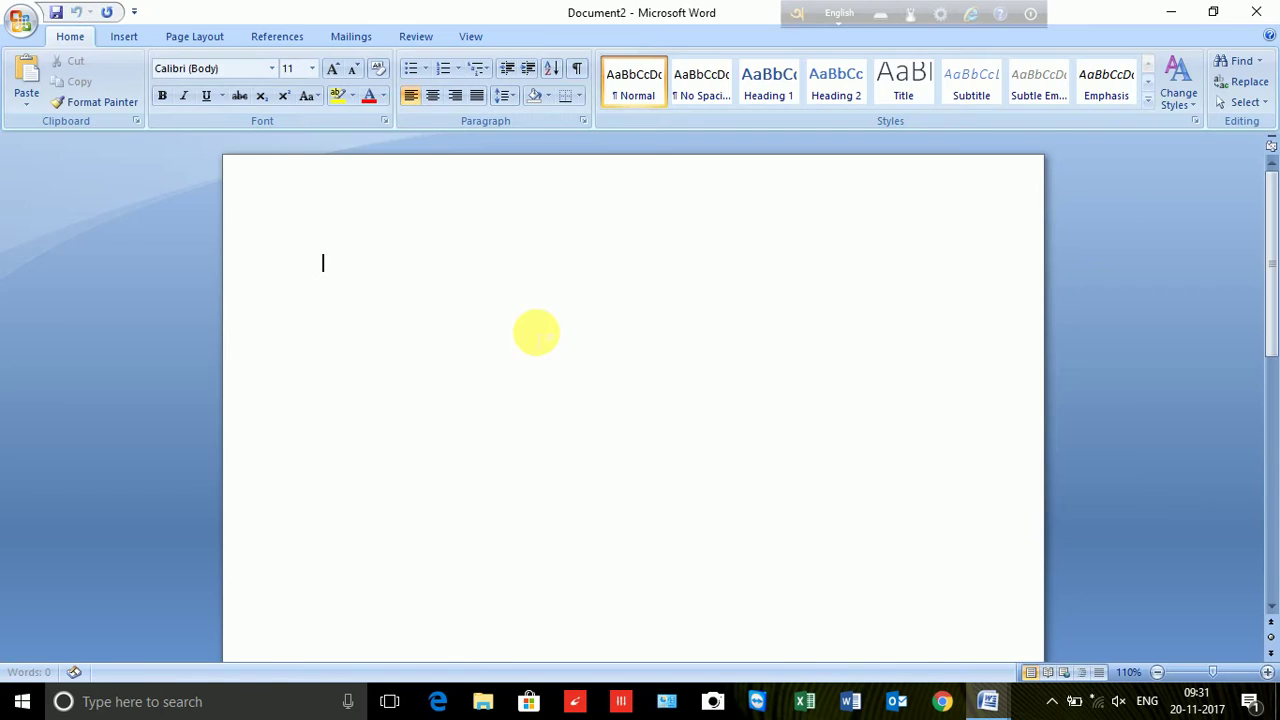
{"action": "type", "text": "="}
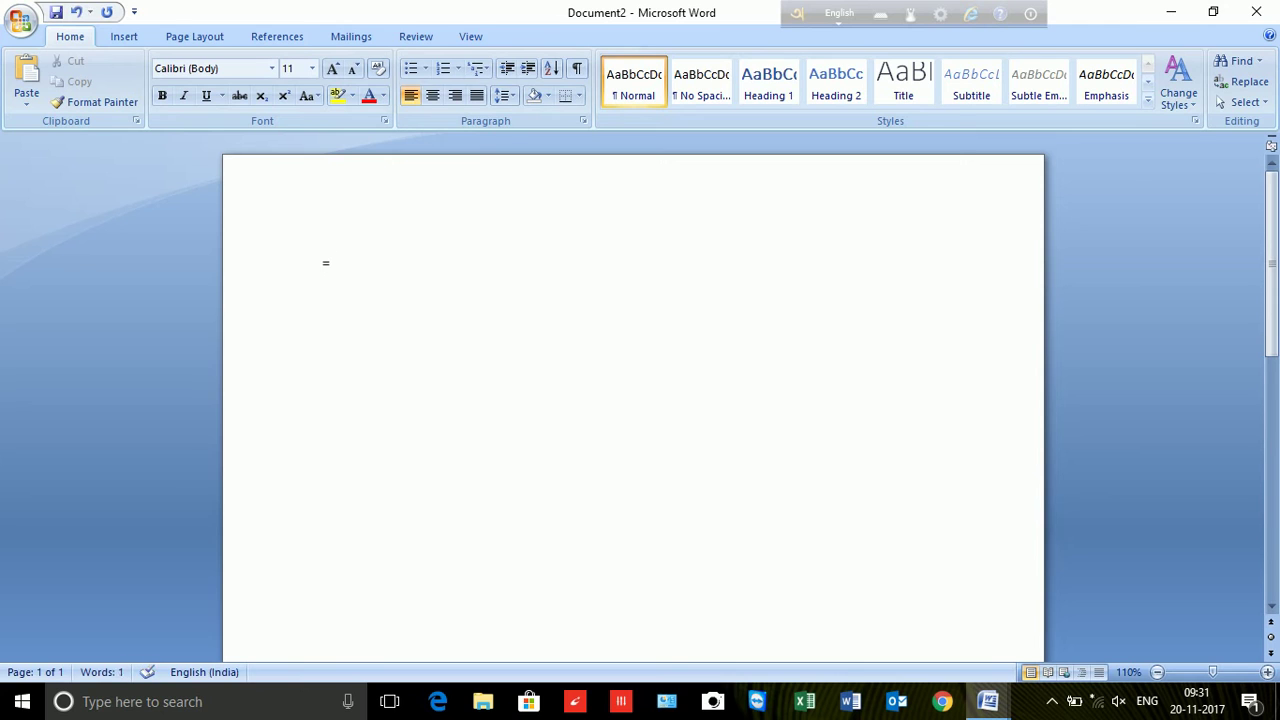
{"action": "type", "text": "RAND()"}
{"action": "key", "text": "Return"}
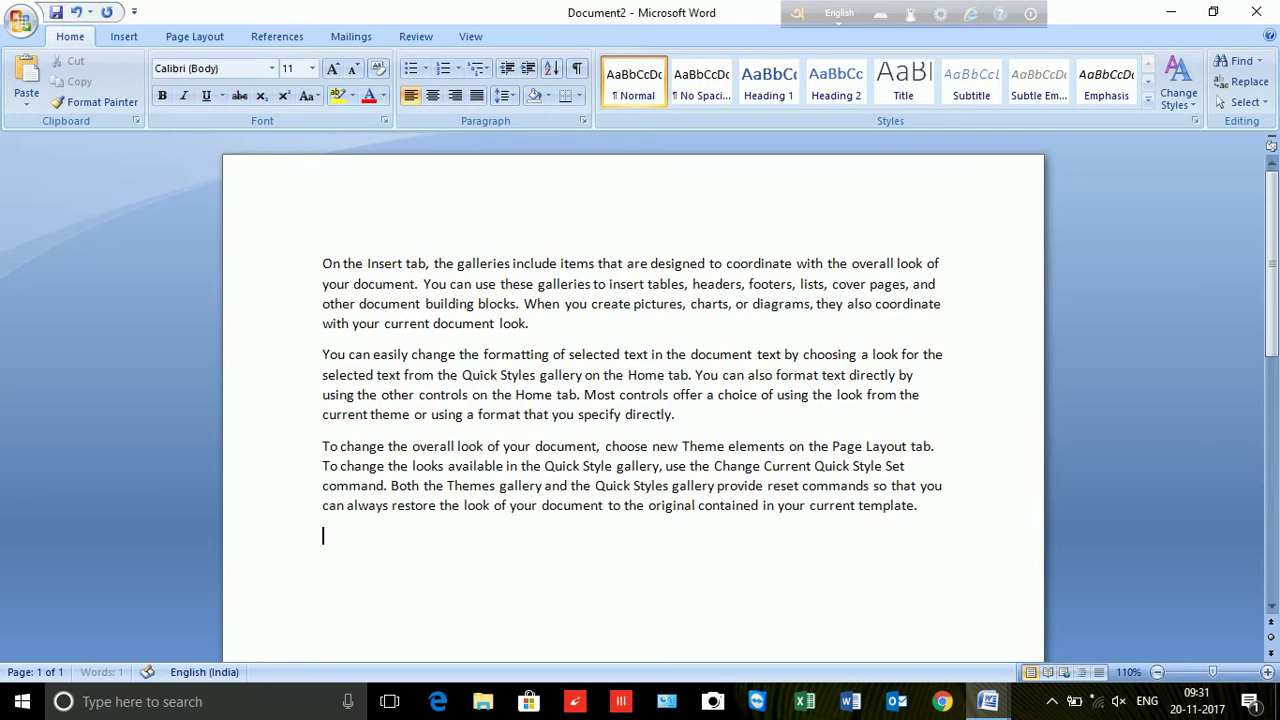
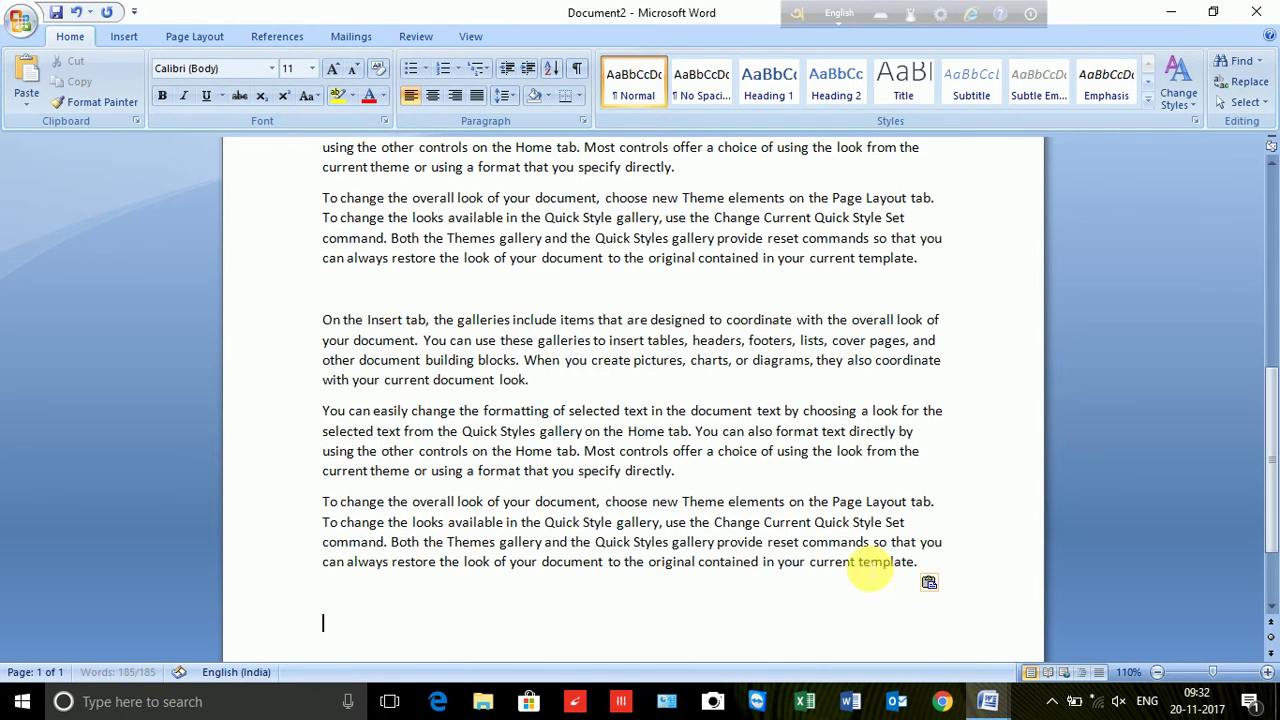
- Paste another copy of the paragraphs and give the page a light green background
{"action": "type", "text": "On the Insert tab, the galleries include items that are designed to coordinate with the overall look of your document. You can use these galleries to insert tables, headers, footers, lists, cover pages, and other document building blocks. When you create pictures, charts, or diagrams, they also coordinate with your current document look. You can easily change the formatting of selected text in the document text by choosing a look for the selected text from the Quick Styles gallery on the Home tab. You can also format text directly by using the other controls on the Home tab. Most controls offer a choice of using the look from the current theme or using a format that you specify directly. To change the overall look of your document, choose new Theme elements on the Page Layout tab. To change the looks available in the Quick Style gallery, use the Change Current Quick Style Set command. Both the Themes gallery and the Quick Styles gallery provide reset commands so that you can always restore the look of your document to the original contained in your current template."}
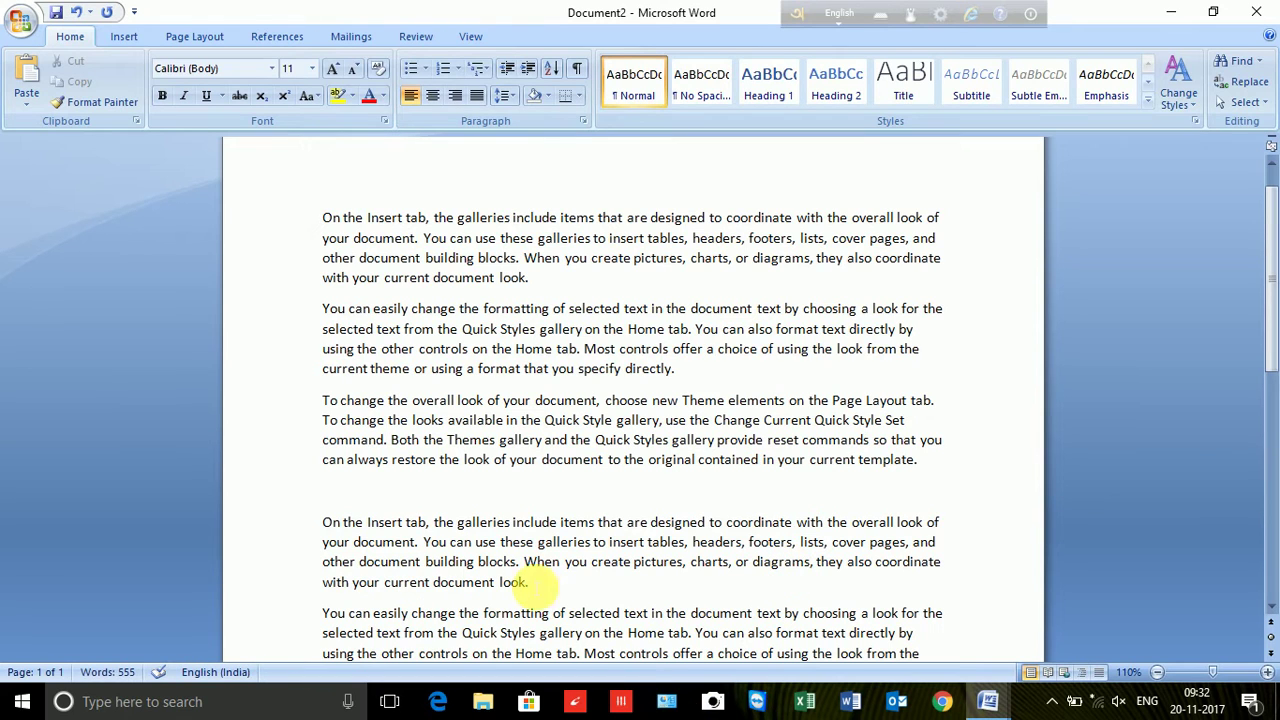
{"action": "left_click", "coordinate": [182, 38]}
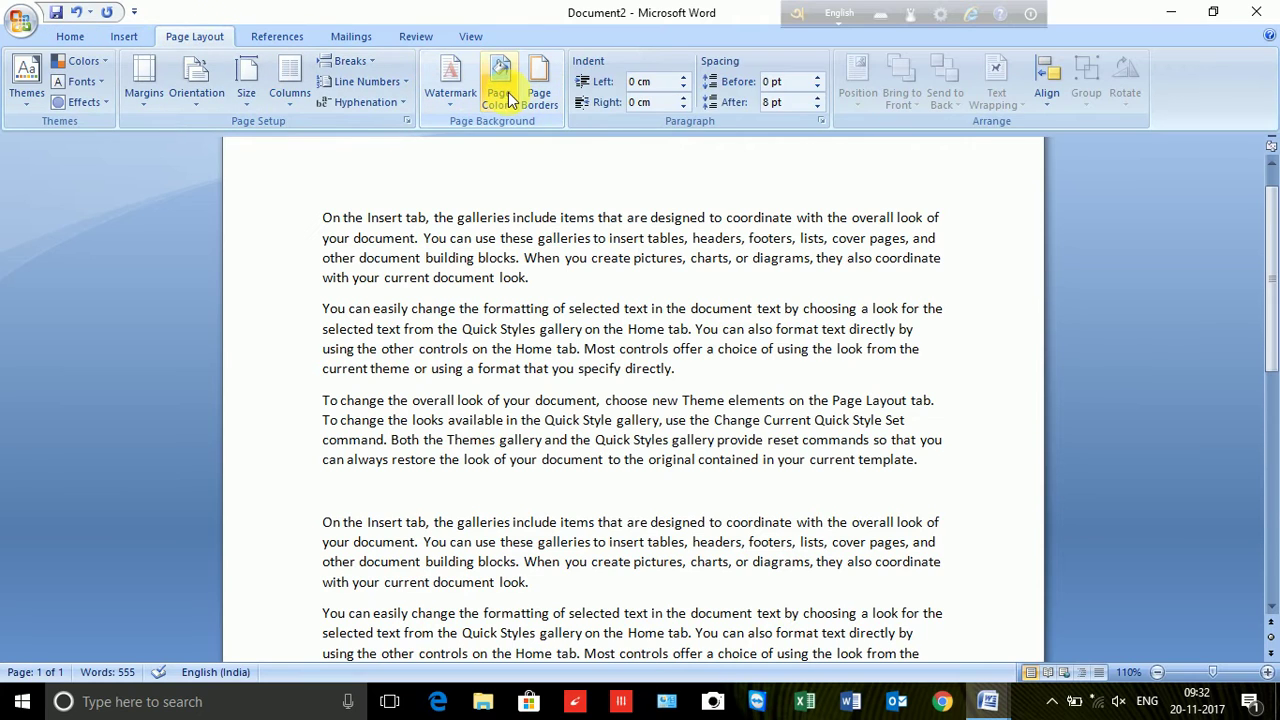
{"action": "left_click", "coordinate": [505, 95]}
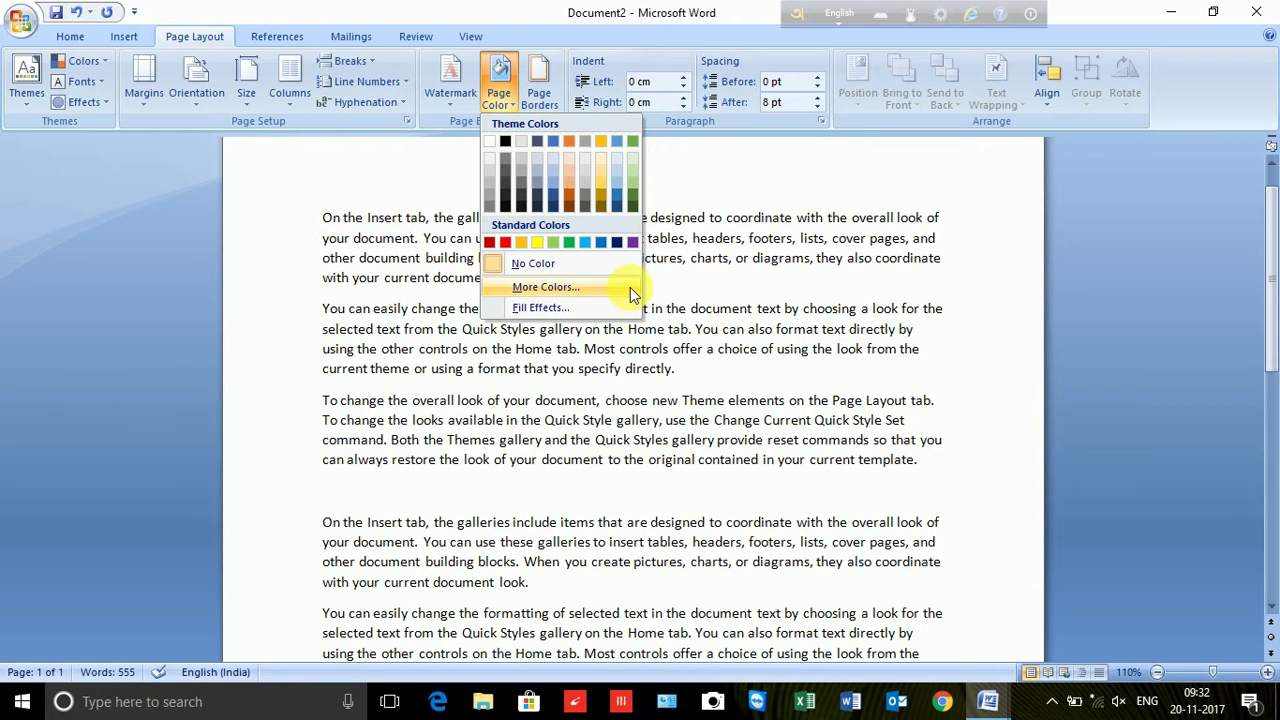
{"action": "left_click", "coordinate": [557, 242]}
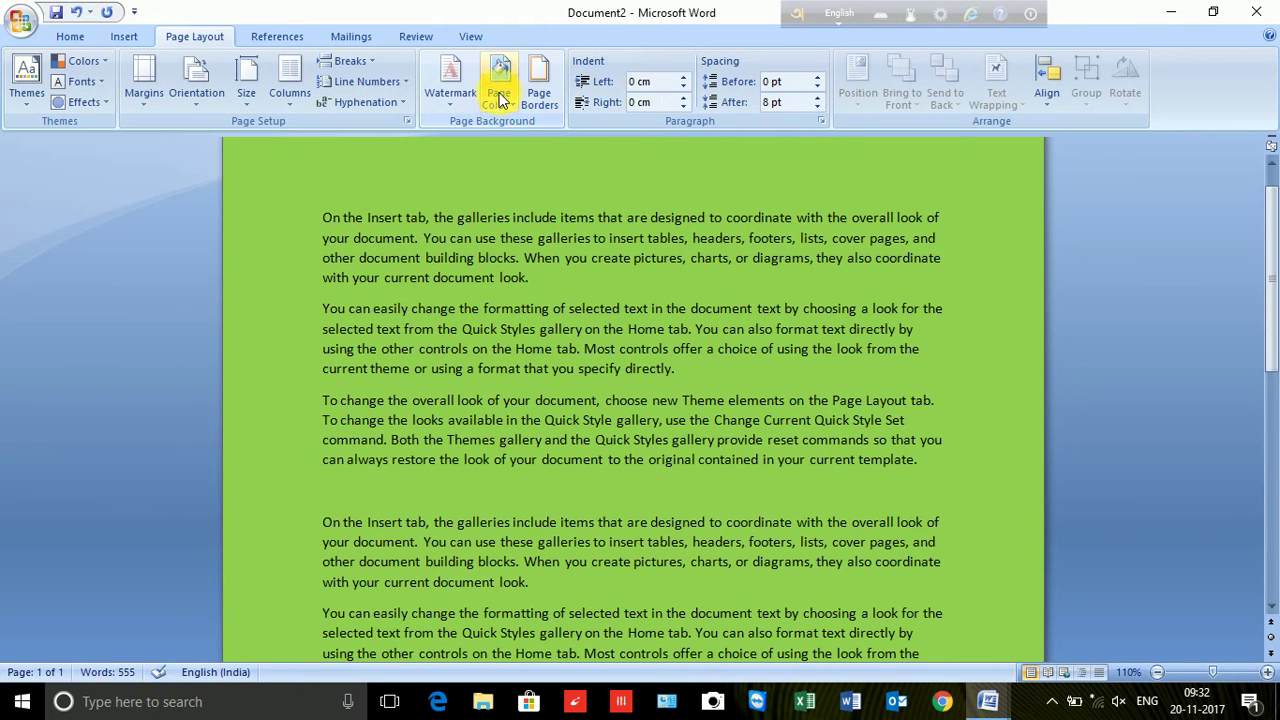
- Change the page colour to a custom yellow (RGB 248, 248, 40)
{"action": "left_click", "coordinate": [499, 95]}
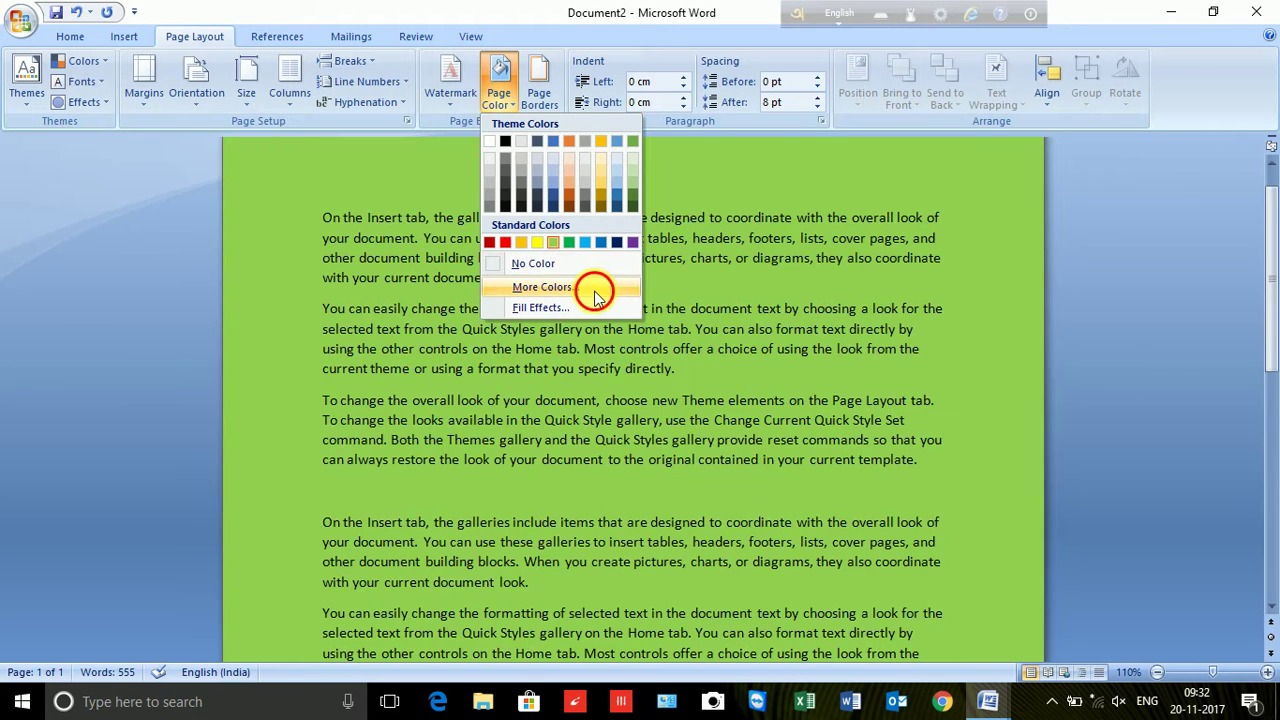
{"action": "left_click", "coordinate": [591, 287]}
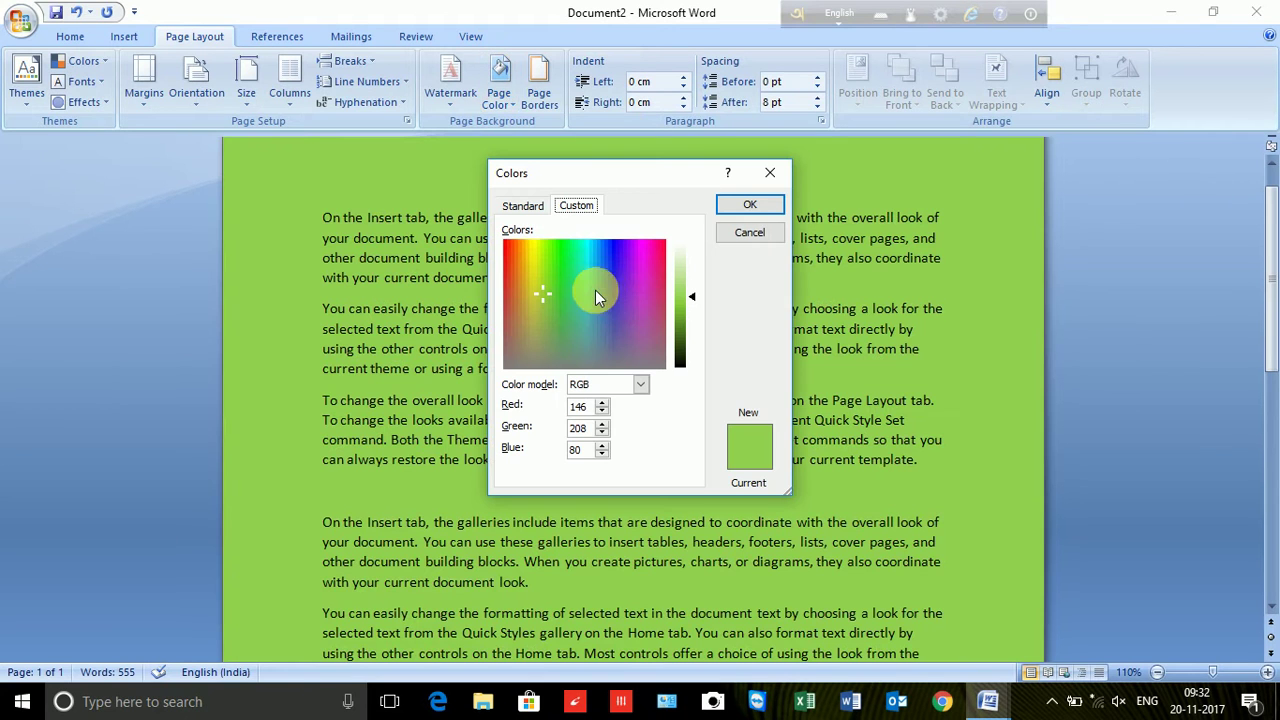
{"action": "left_click_drag", "start_coordinate": [605, 304], "coordinate": [531, 249]}
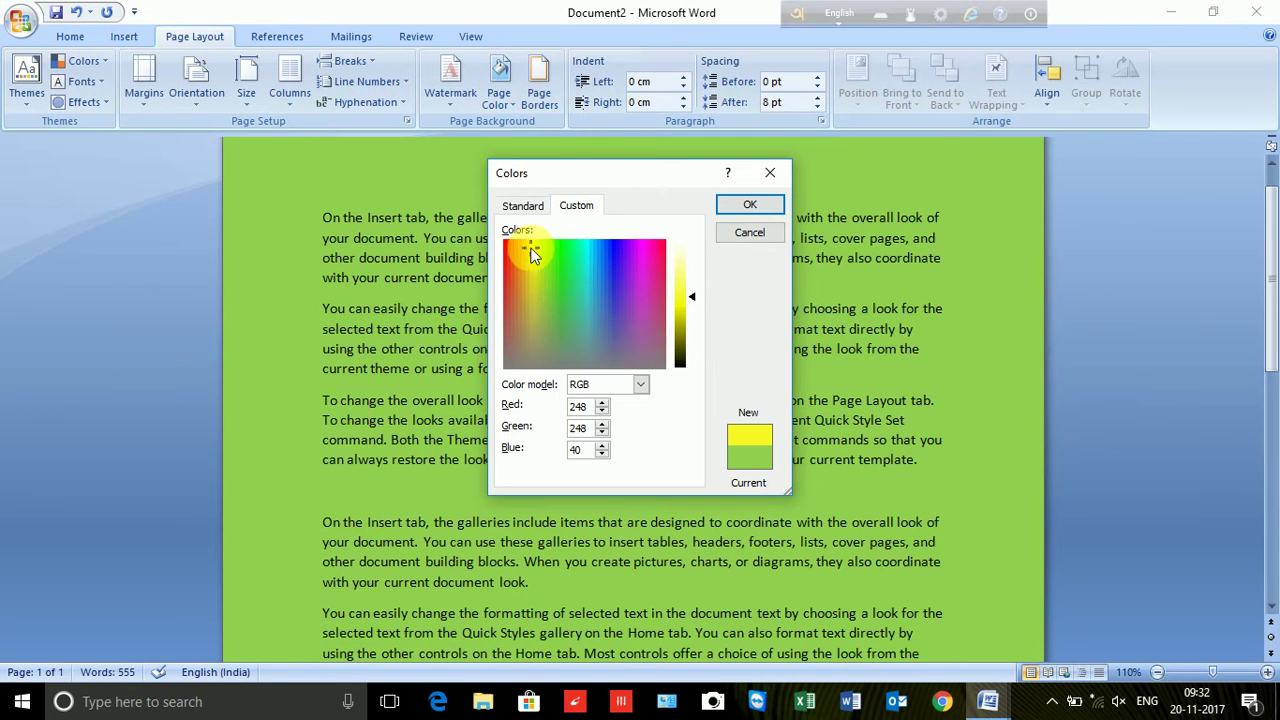
{"action": "left_click", "coordinate": [749, 205]}
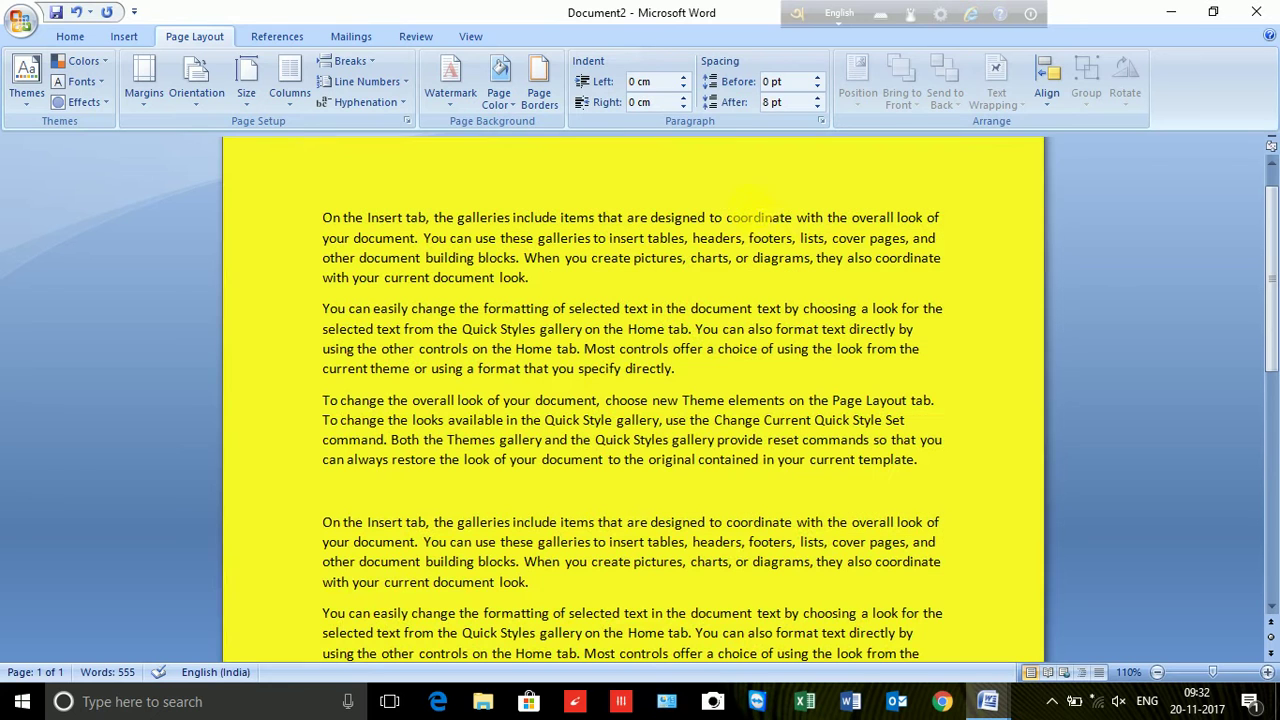
- Fill the page with a two-colour diagonal-up gradient from yellow to dark green
{"action": "left_click", "coordinate": [500, 88]}
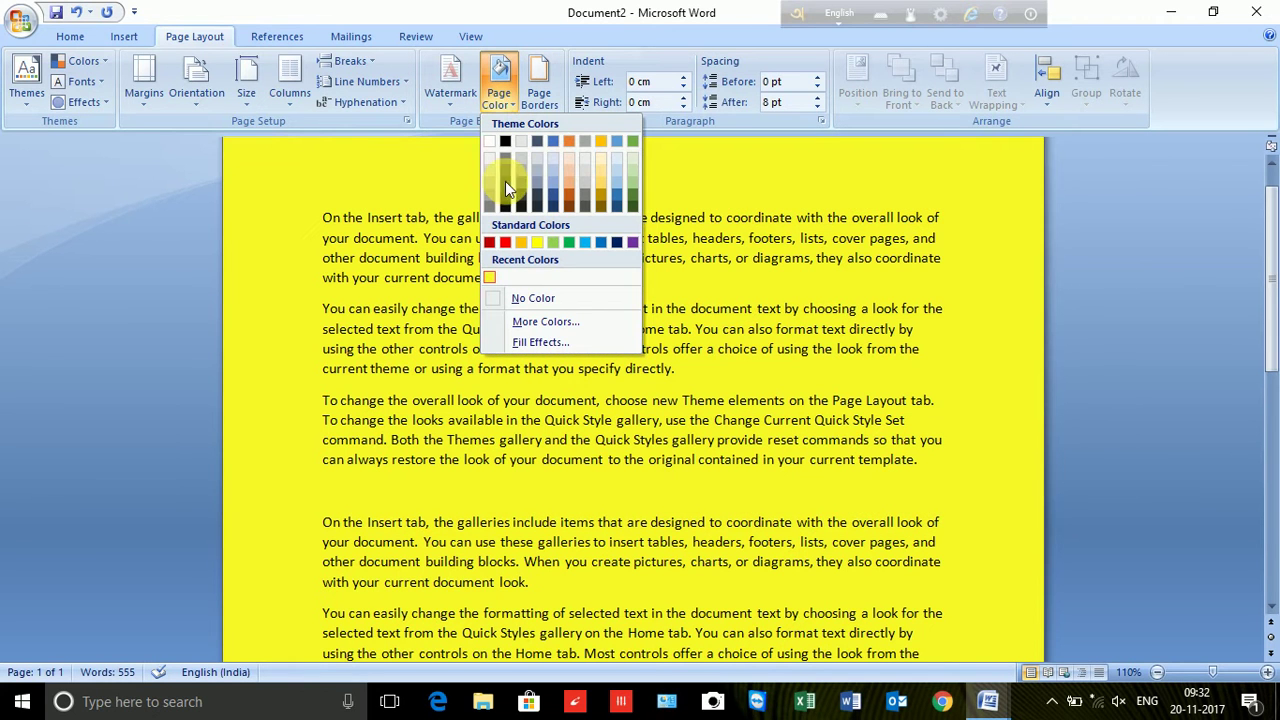
{"action": "left_click", "coordinate": [577, 343]}
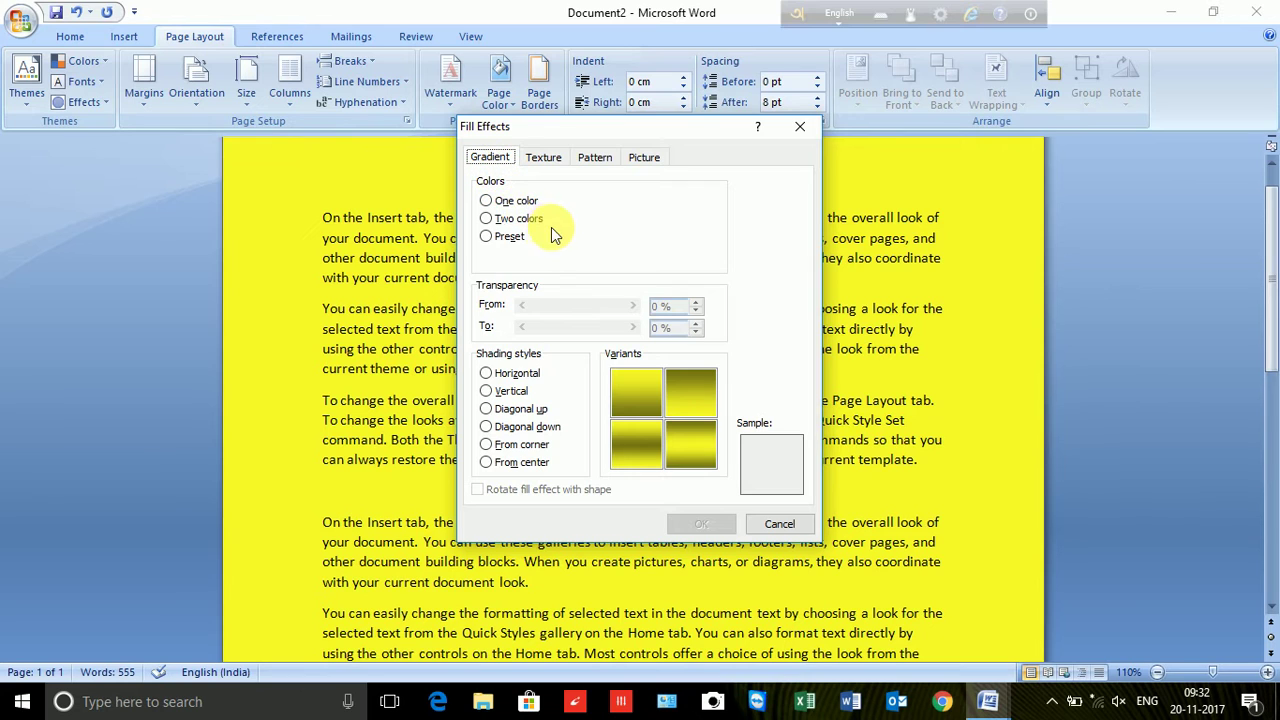
{"action": "left_click", "coordinate": [485, 200]}
{"action": "left_click", "coordinate": [486, 219]}
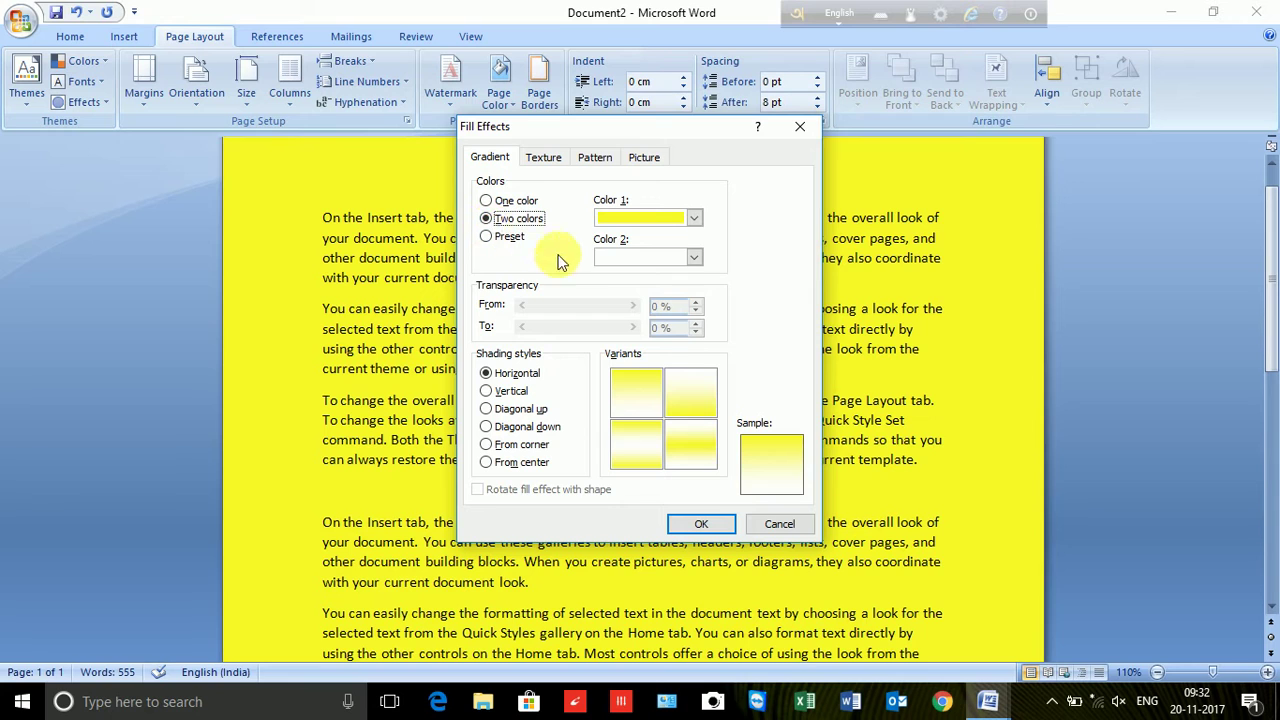
{"action": "left_click", "coordinate": [693, 257]}
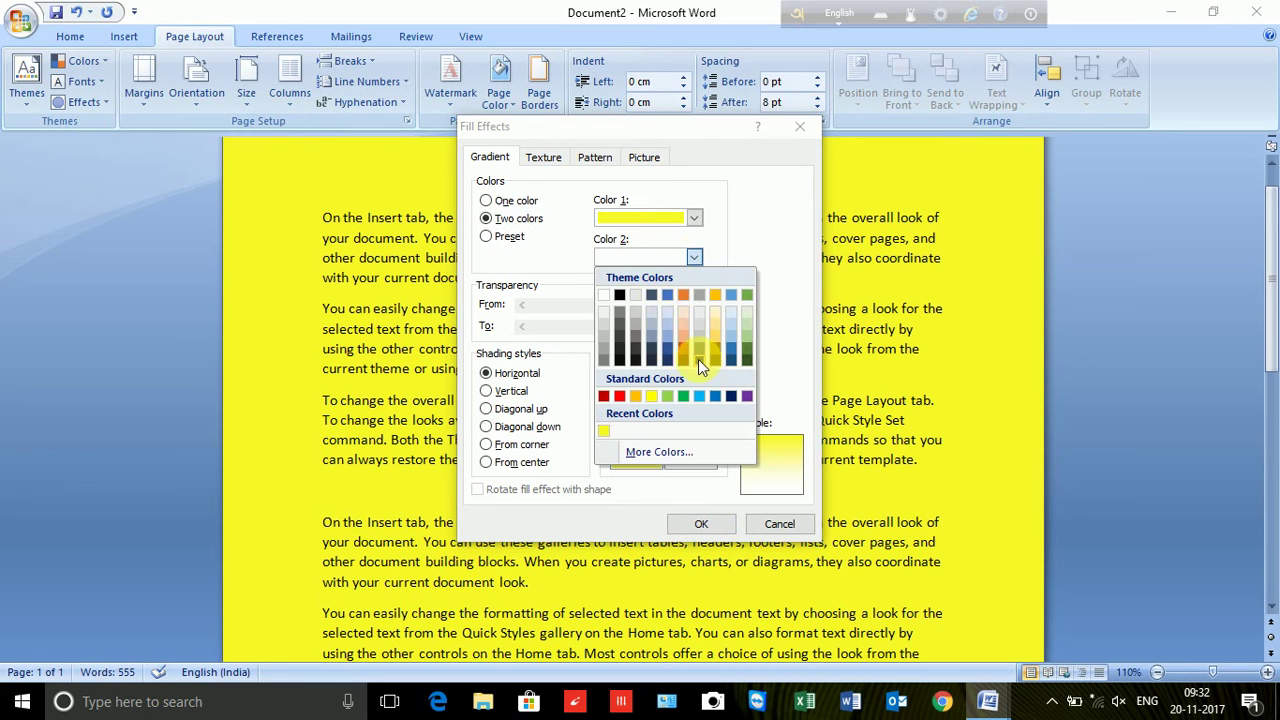
{"action": "left_click", "coordinate": [748, 346]}
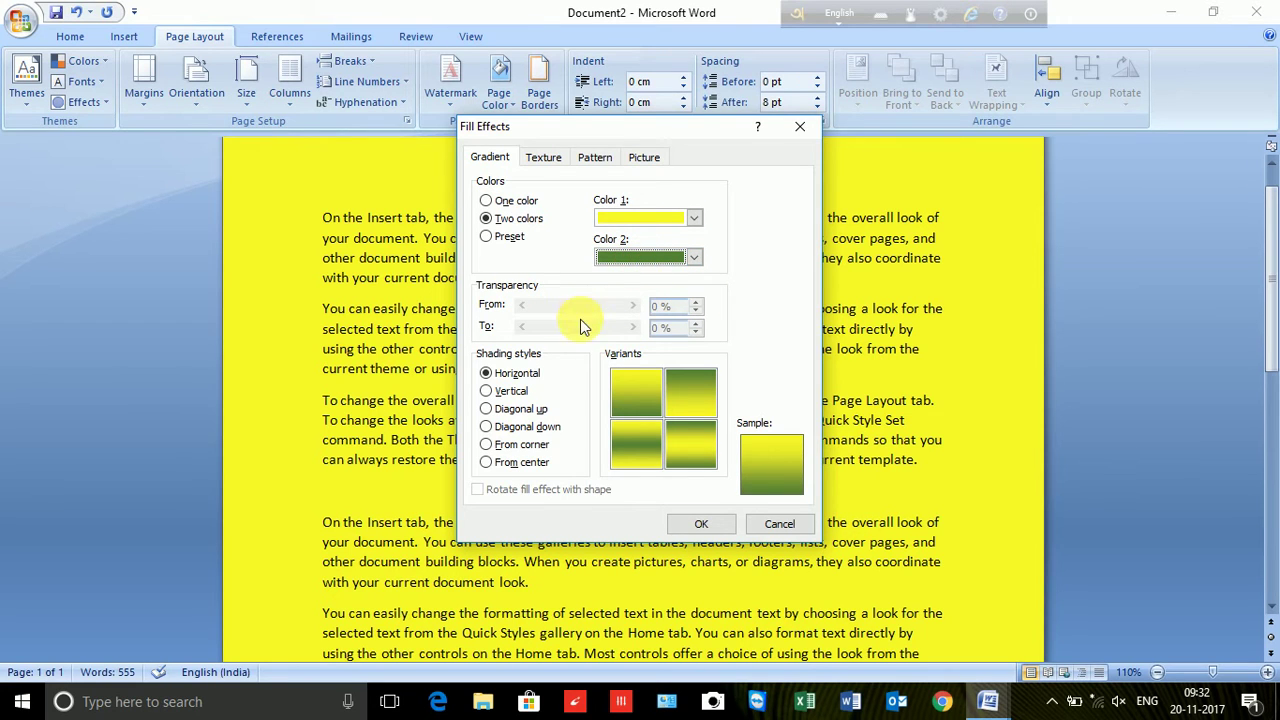
{"action": "left_click", "coordinate": [485, 410]}
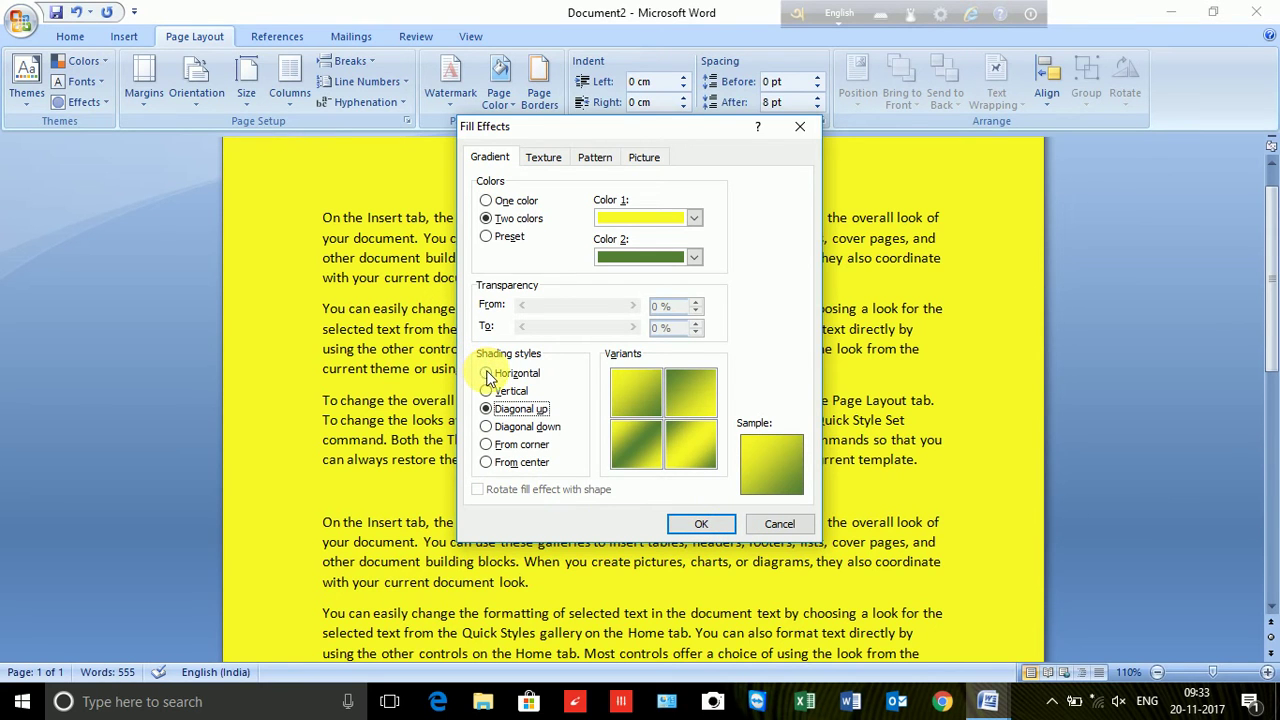
{"action": "left_click", "coordinate": [695, 524]}
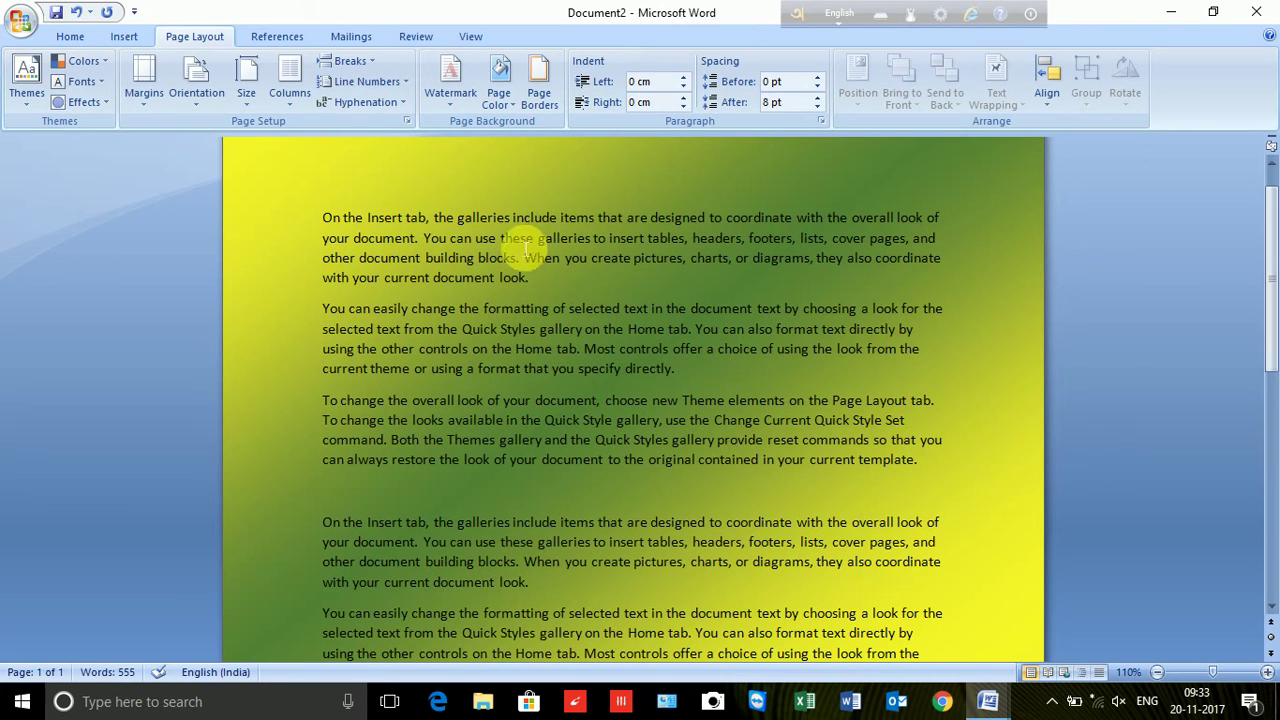
- Apply the Box setting as a thin black page border around the whole page
{"action": "left_click", "coordinate": [498, 90]}
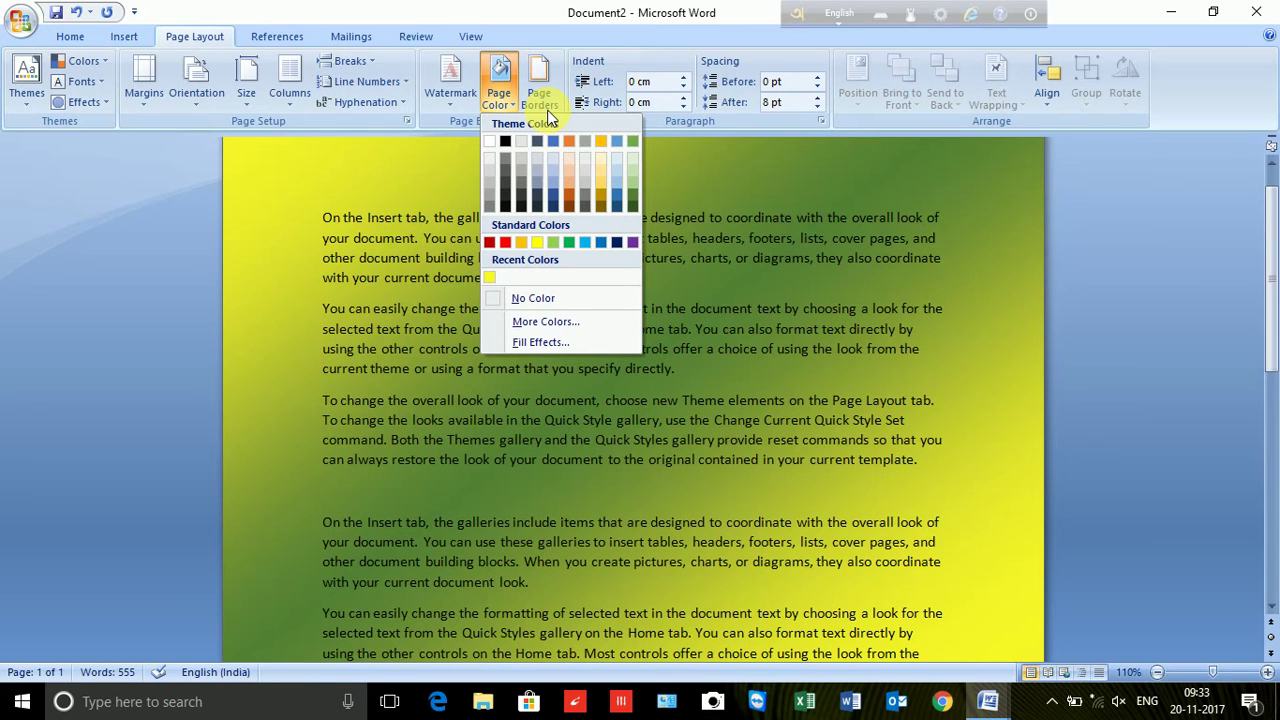
{"action": "left_click", "coordinate": [818, 320]}
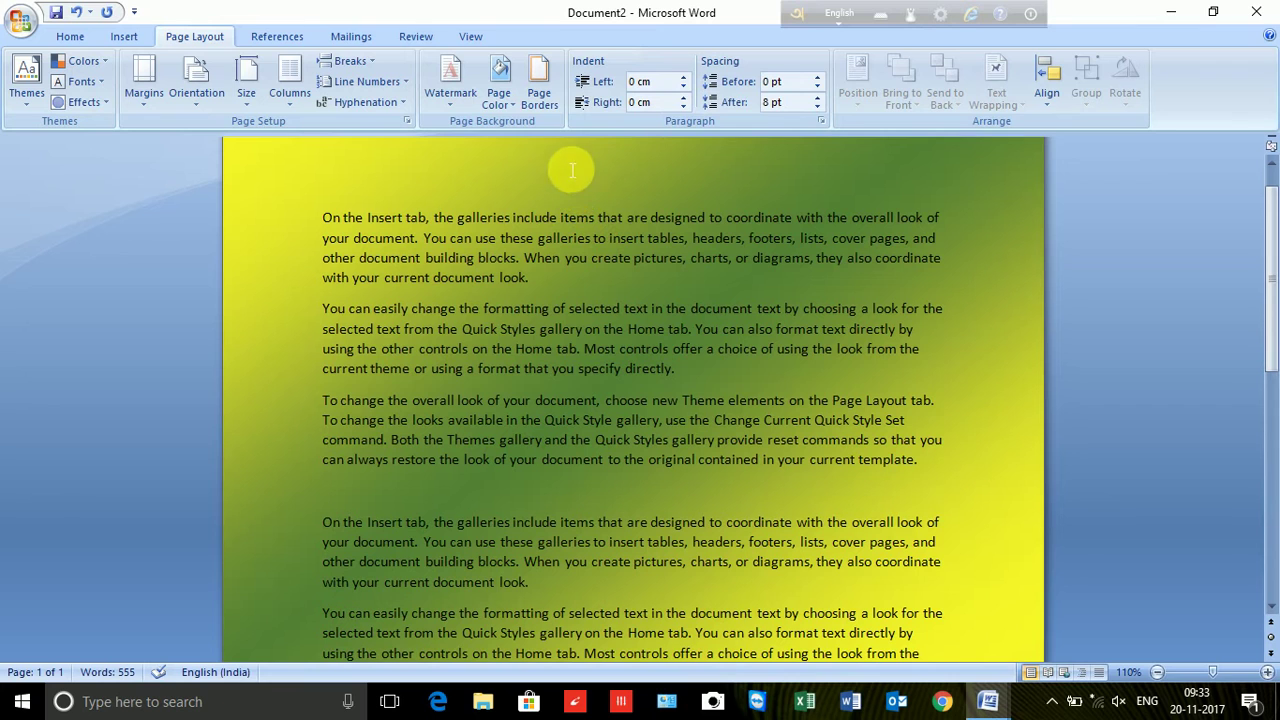
{"action": "left_click", "coordinate": [541, 100]}
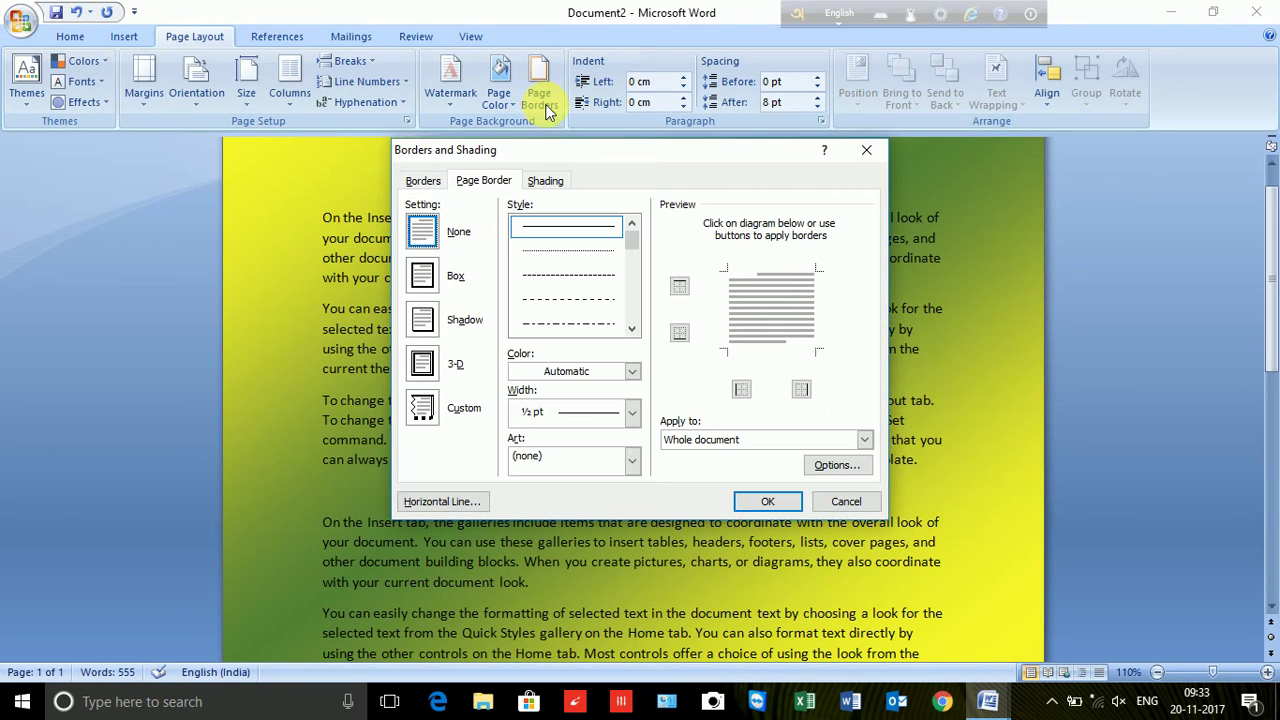
{"action": "left_click", "coordinate": [768, 501]}
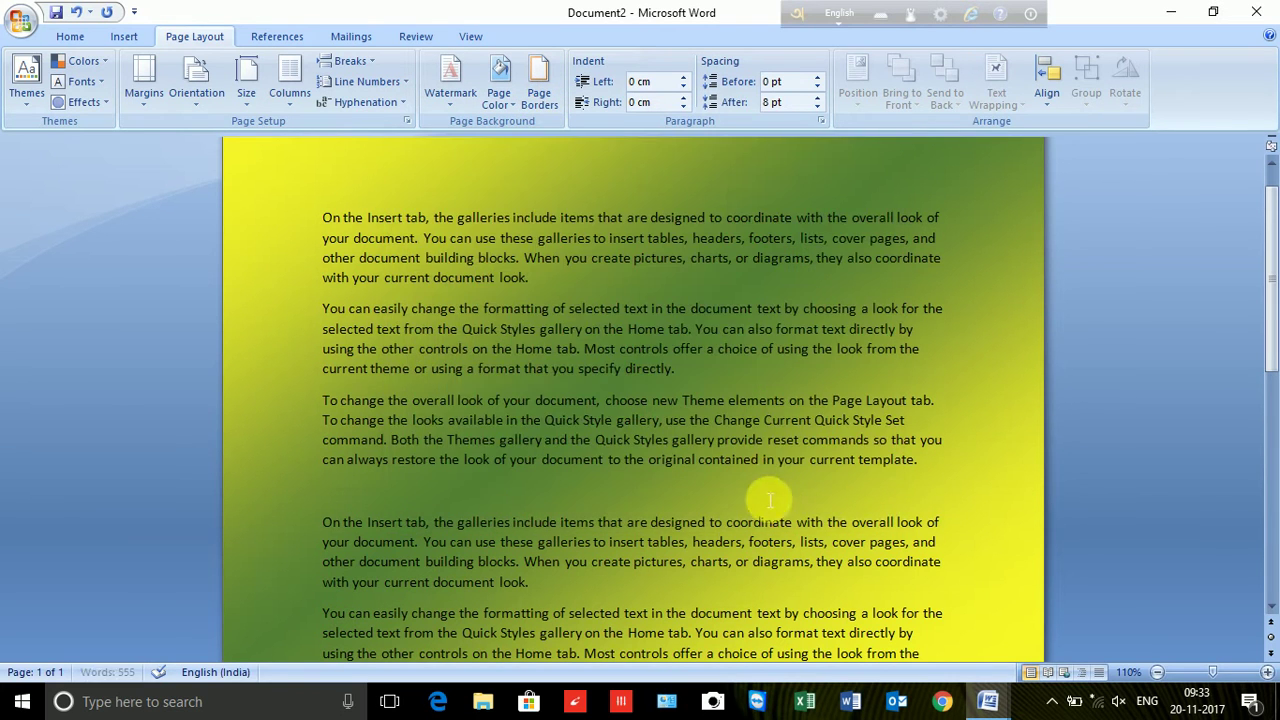
{"action": "left_click", "coordinate": [541, 100]}
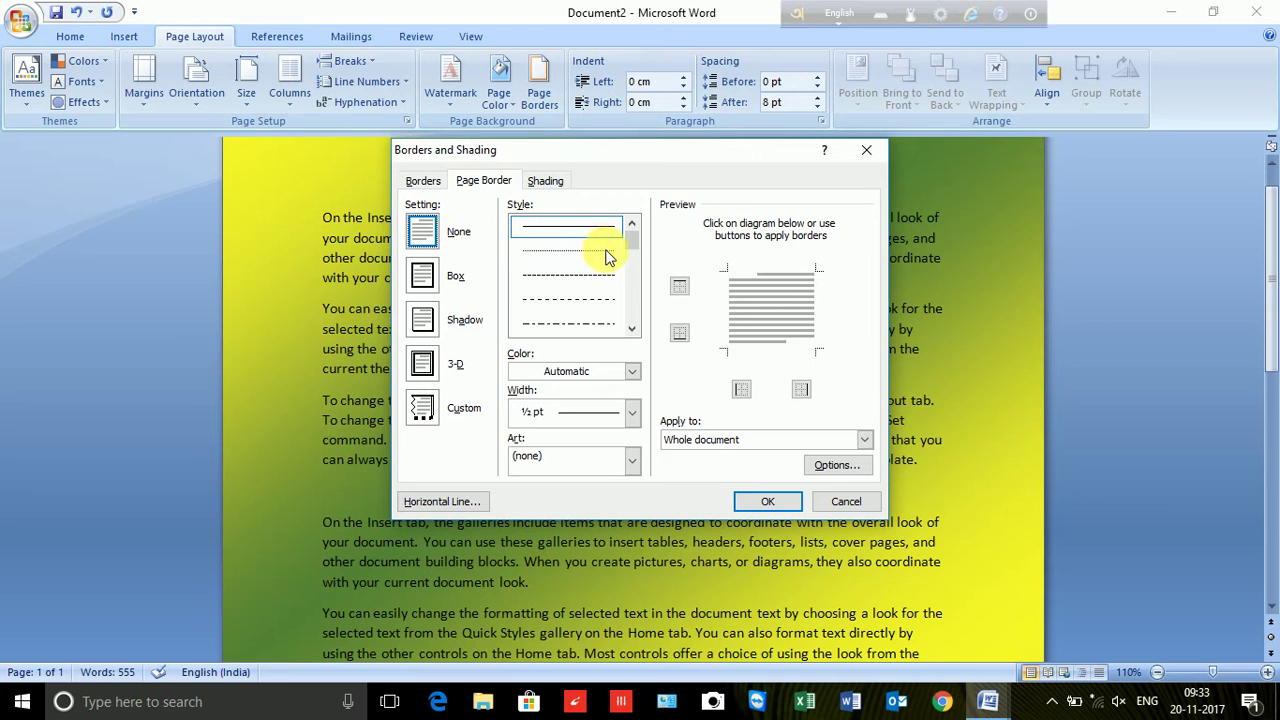
{"action": "left_click", "coordinate": [422, 276]}
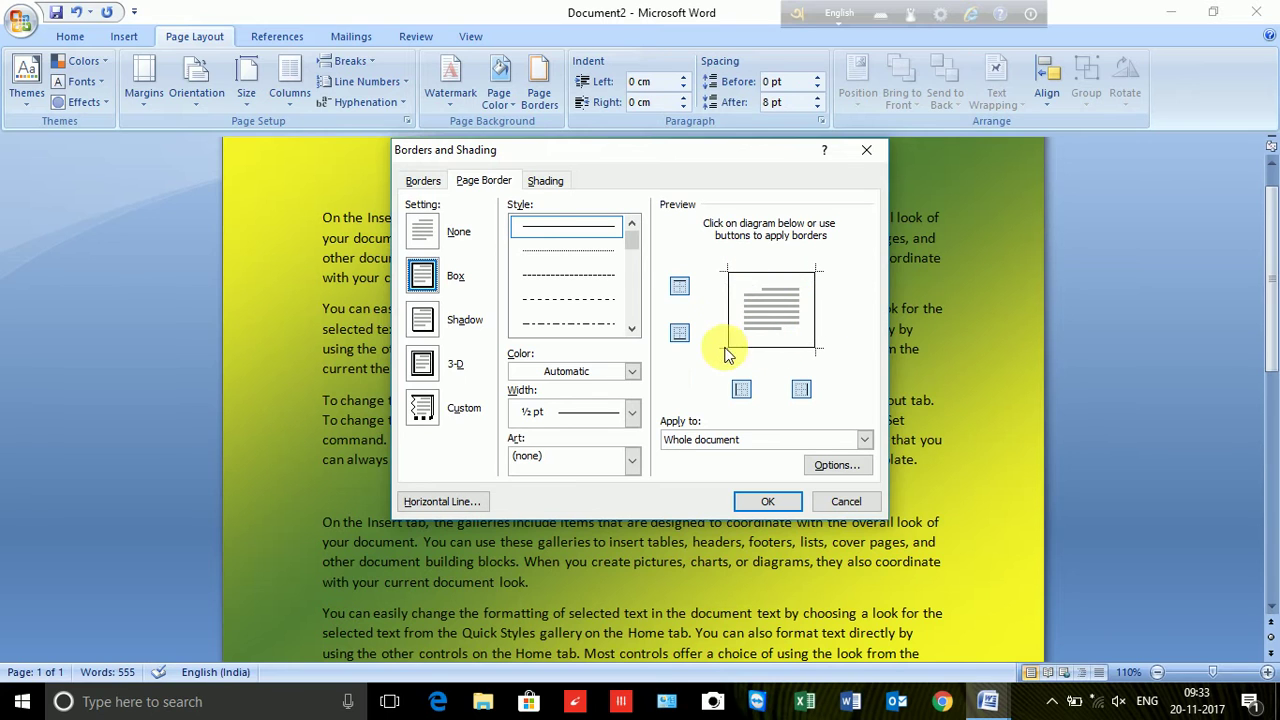
{"action": "left_click", "coordinate": [768, 502]}
{"action": "scroll", "coordinate": [786, 514], "scroll_direction": "down", "scroll_amount": 5}
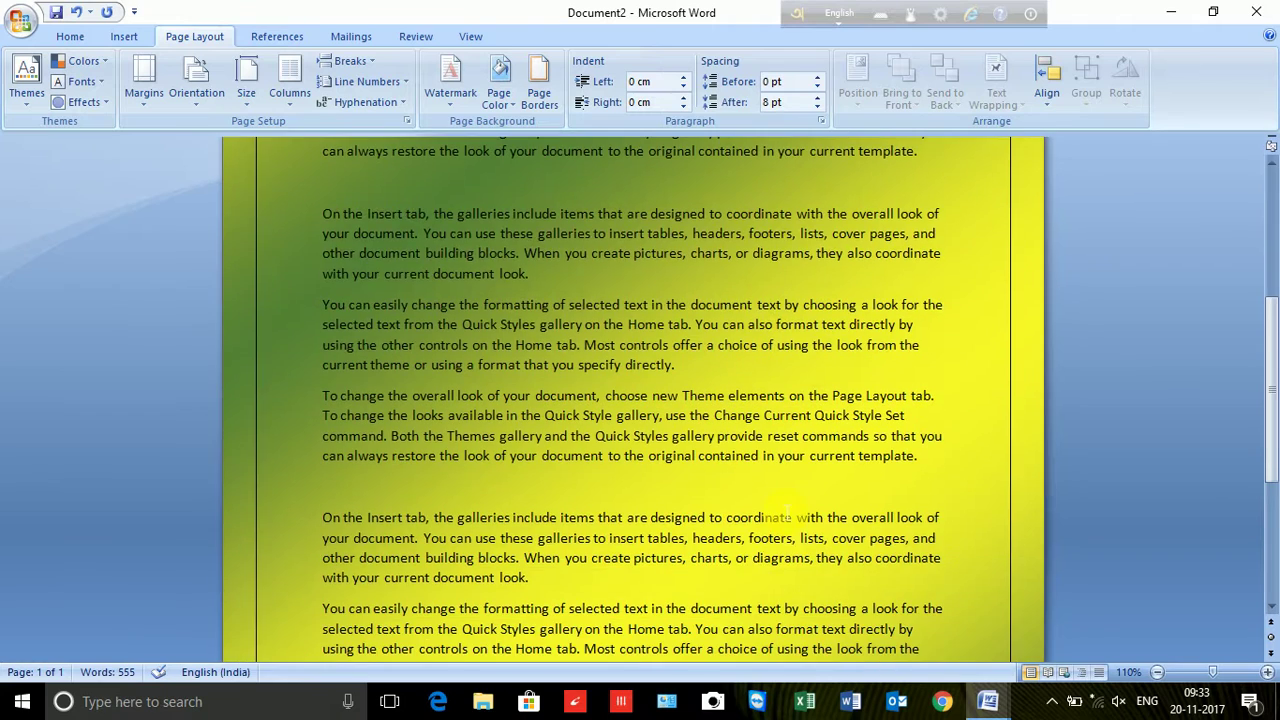
{"action": "scroll", "coordinate": [786, 514], "scroll_direction": "up", "scroll_amount": 5}
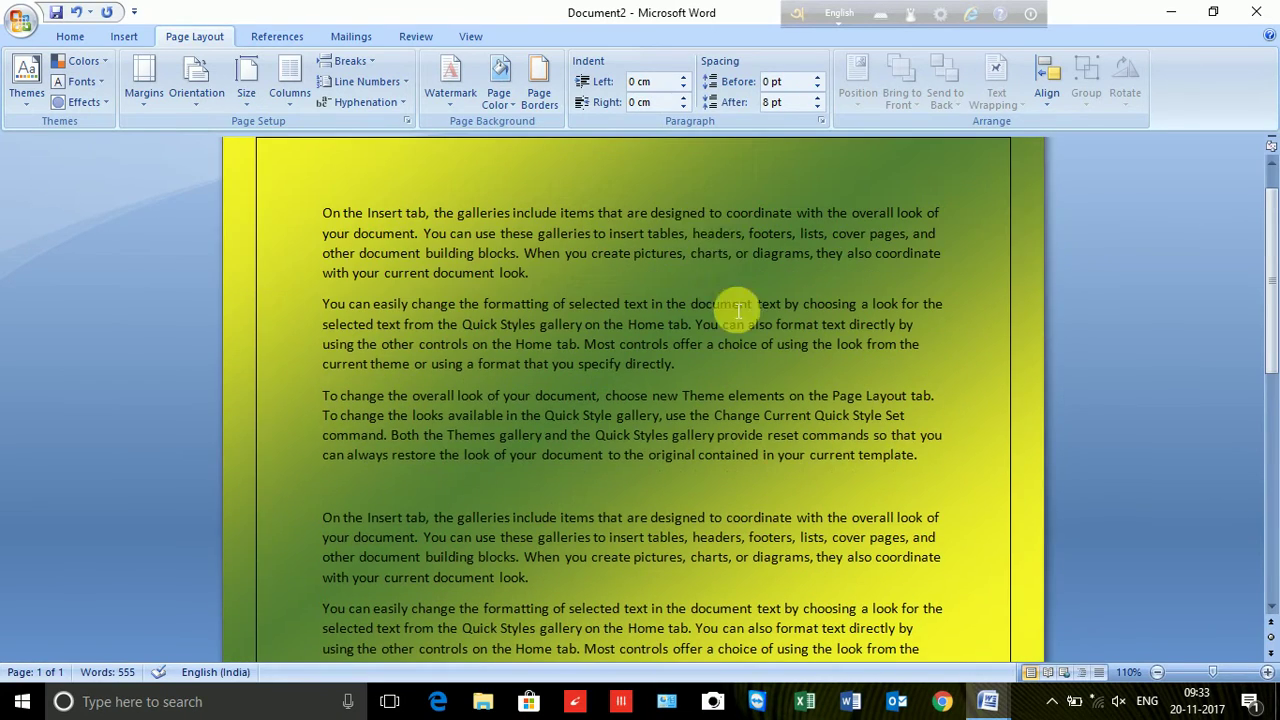
- Try dashed and dash-dot page border styles, settling on a thick double line
{"action": "left_click", "coordinate": [539, 82]}
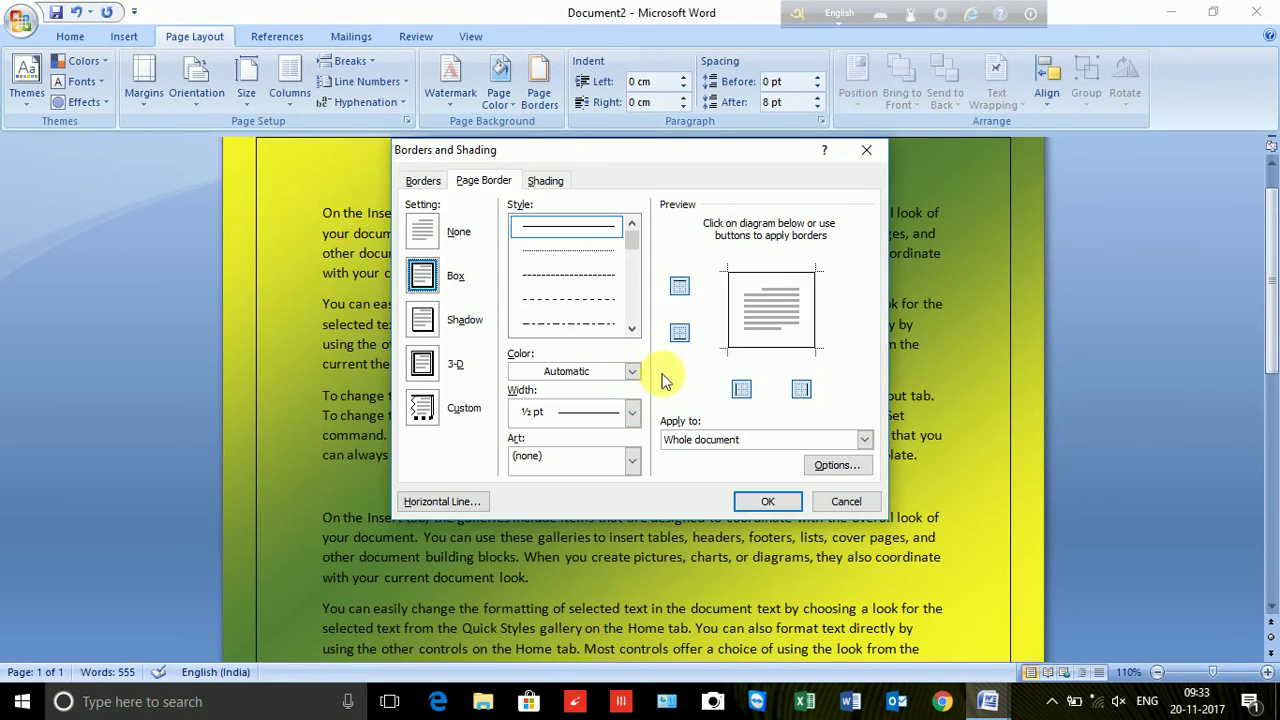
{"action": "left_click", "coordinate": [588, 276]}
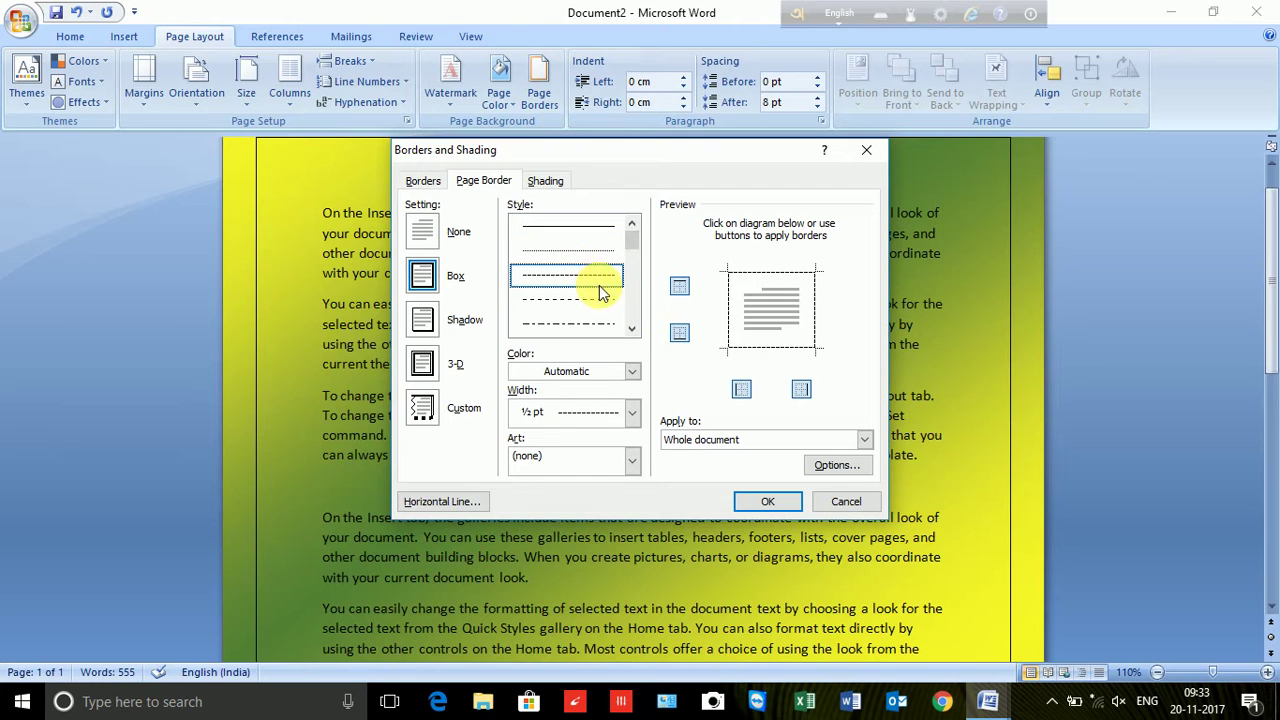
{"action": "left_click", "coordinate": [601, 302]}
{"action": "left_click", "coordinate": [604, 324]}
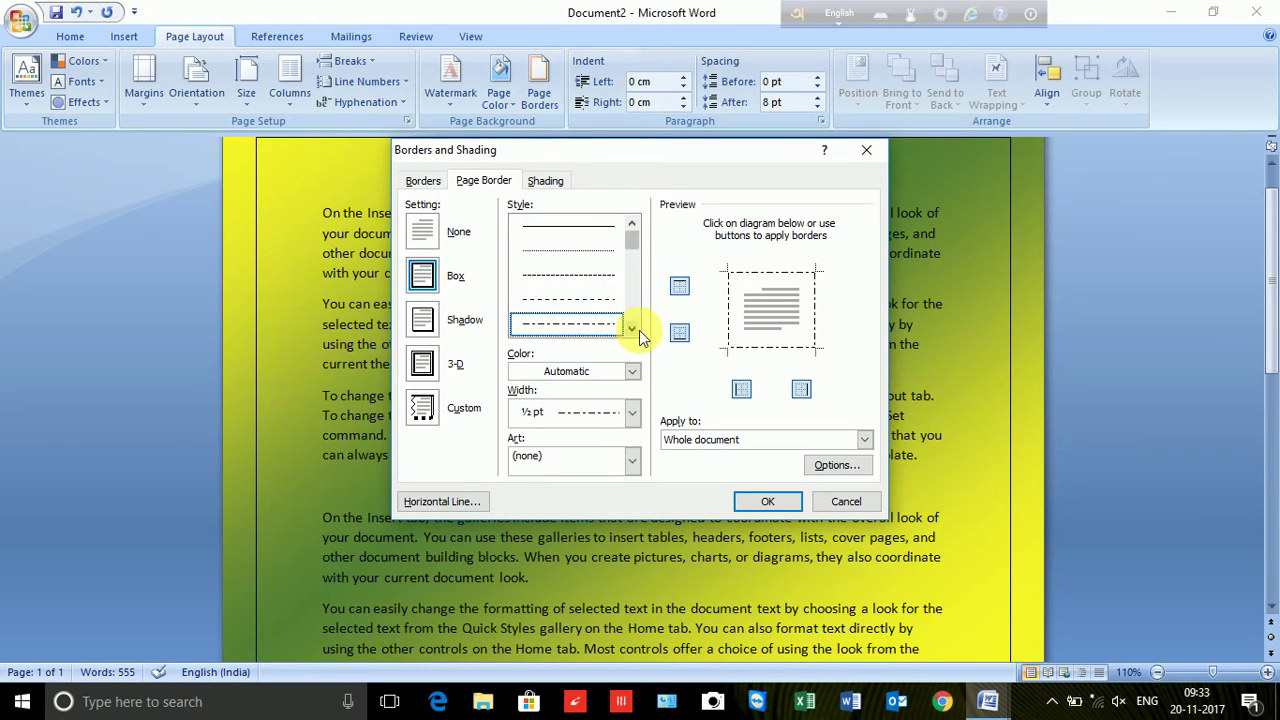
{"action": "left_click", "coordinate": [632, 328]}
{"action": "left_click", "coordinate": [632, 328]}
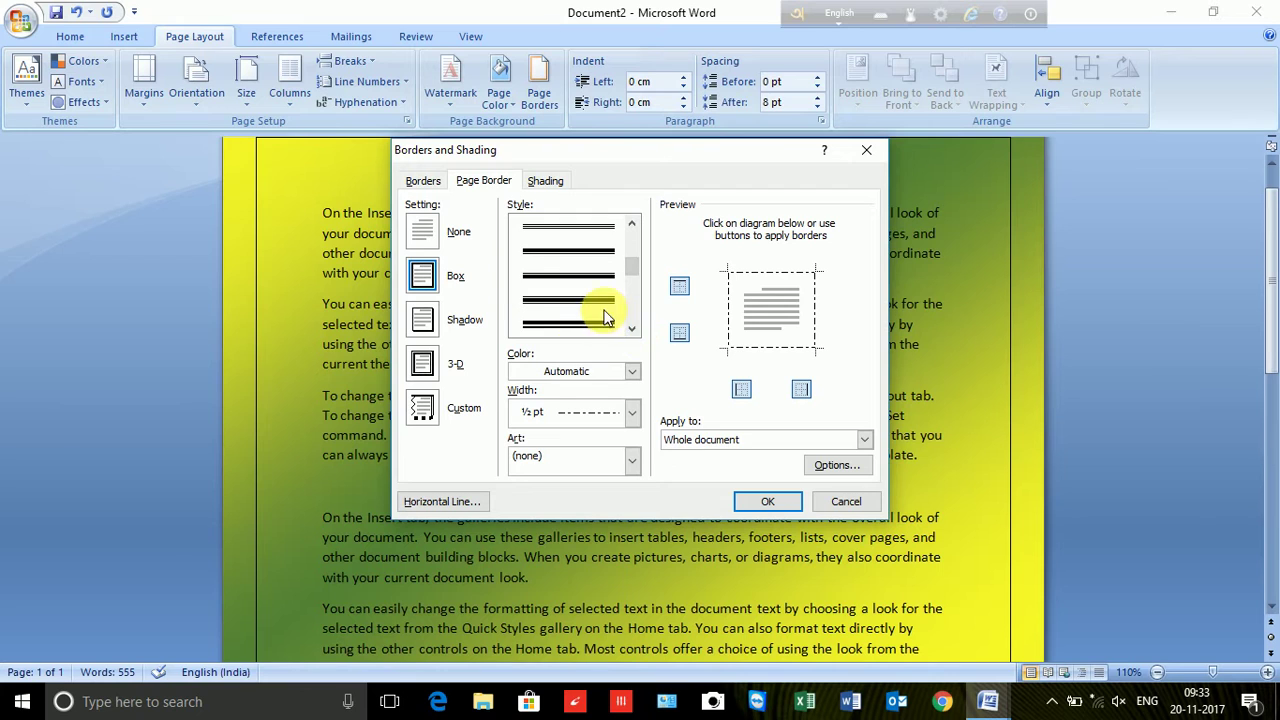
{"action": "left_click", "coordinate": [596, 300]}
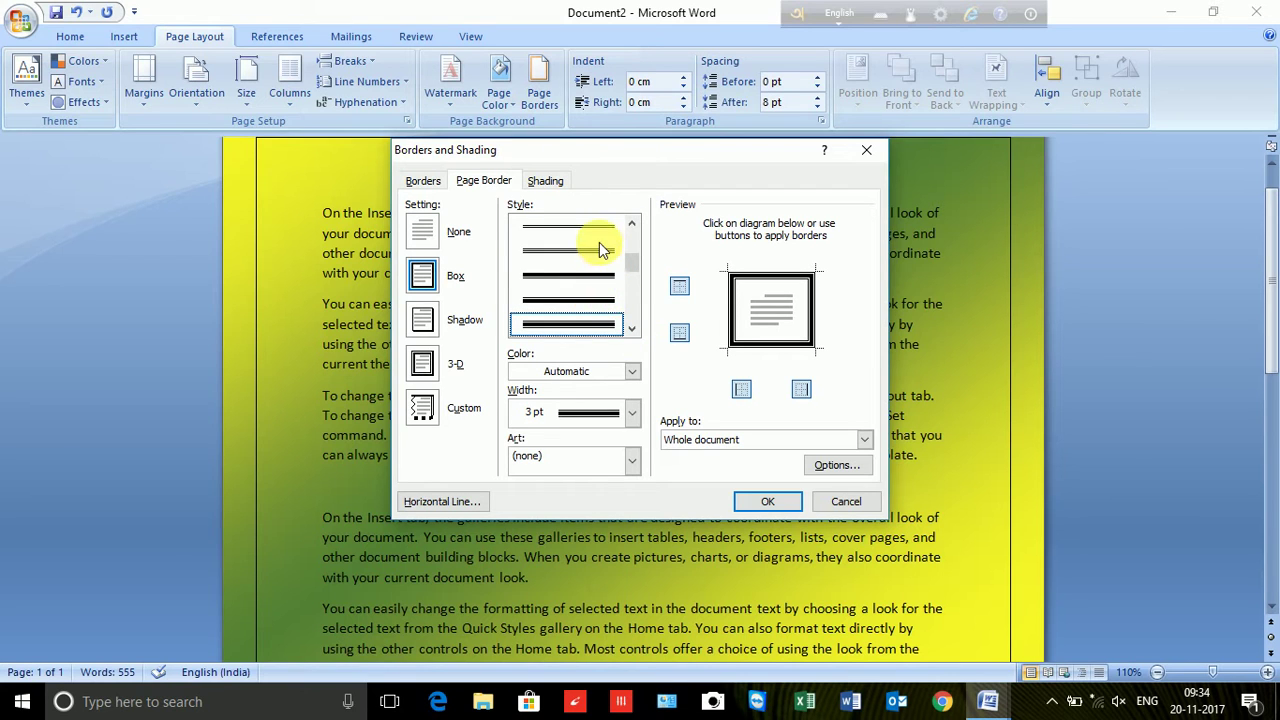
{"action": "scroll", "coordinate": [600, 251], "scroll_direction": "up", "scroll_amount": 5}
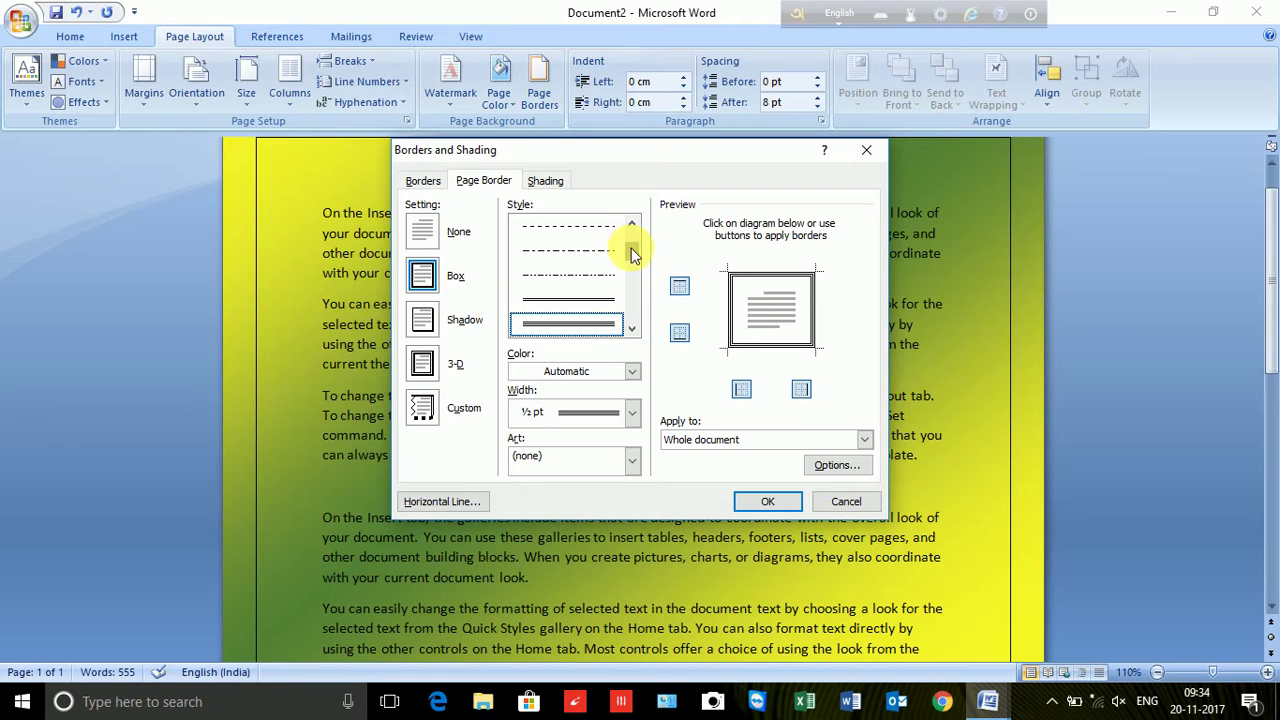
- Make the border dark orange and 3 pt, then switch to the red-roses art border
{"action": "left_click", "coordinate": [632, 371]}
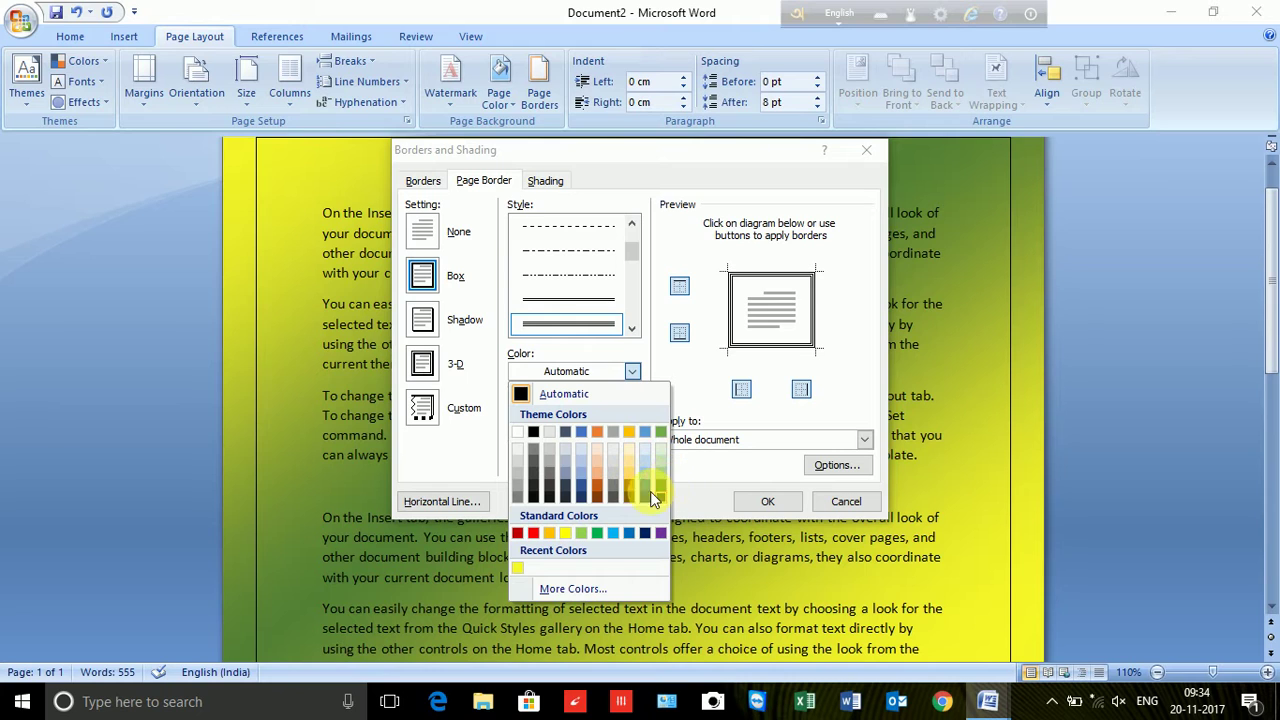
{"action": "left_click", "coordinate": [601, 485]}
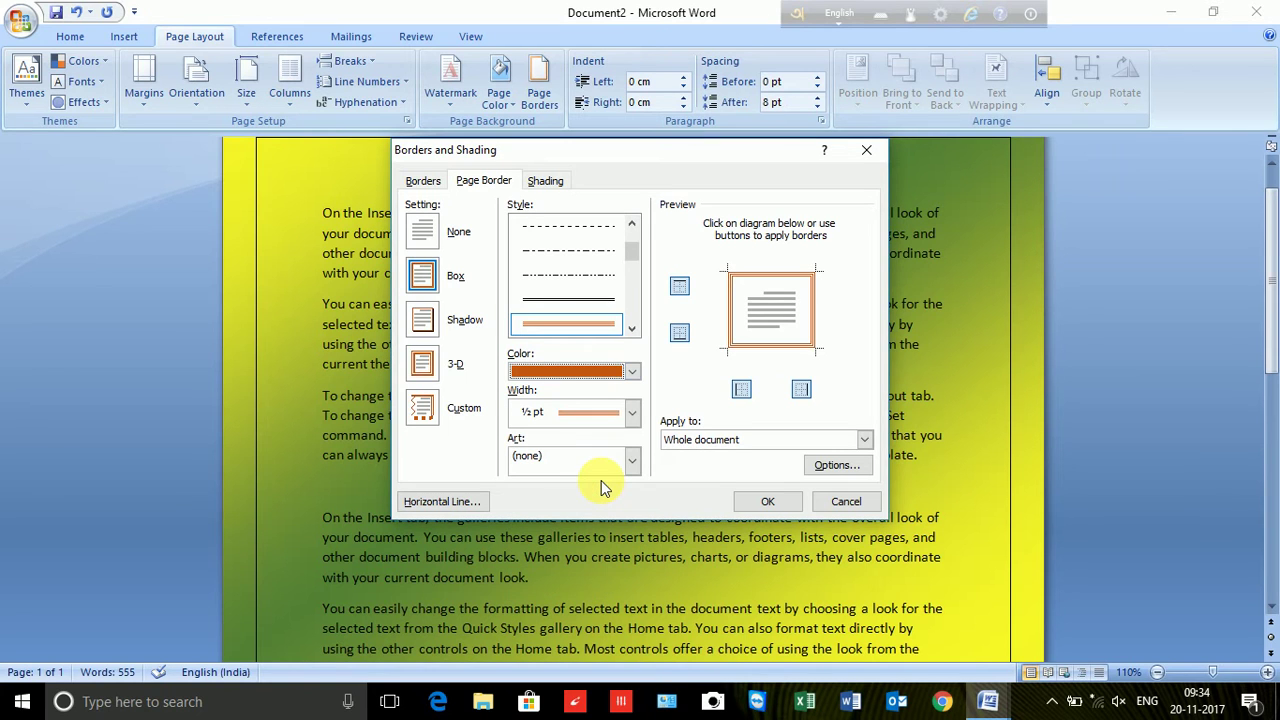
{"action": "left_click", "coordinate": [634, 418]}
{"action": "left_click", "coordinate": [609, 563]}
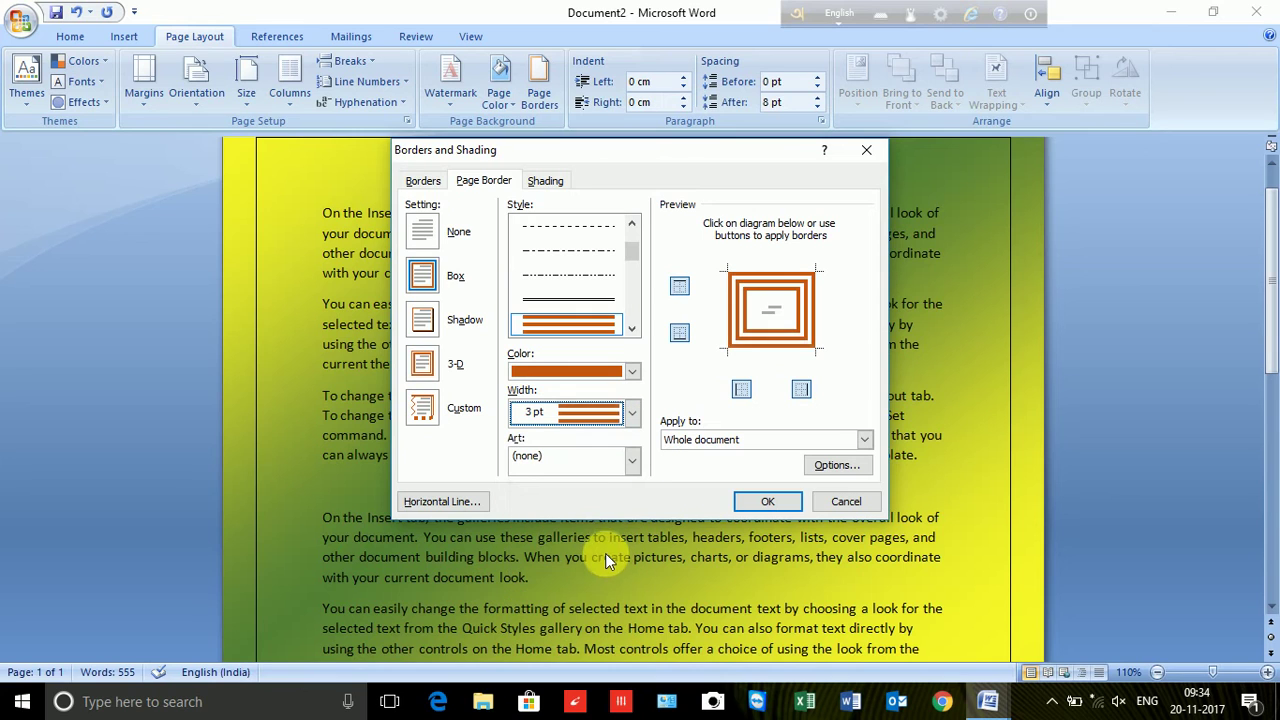
{"action": "left_click", "coordinate": [633, 462]}
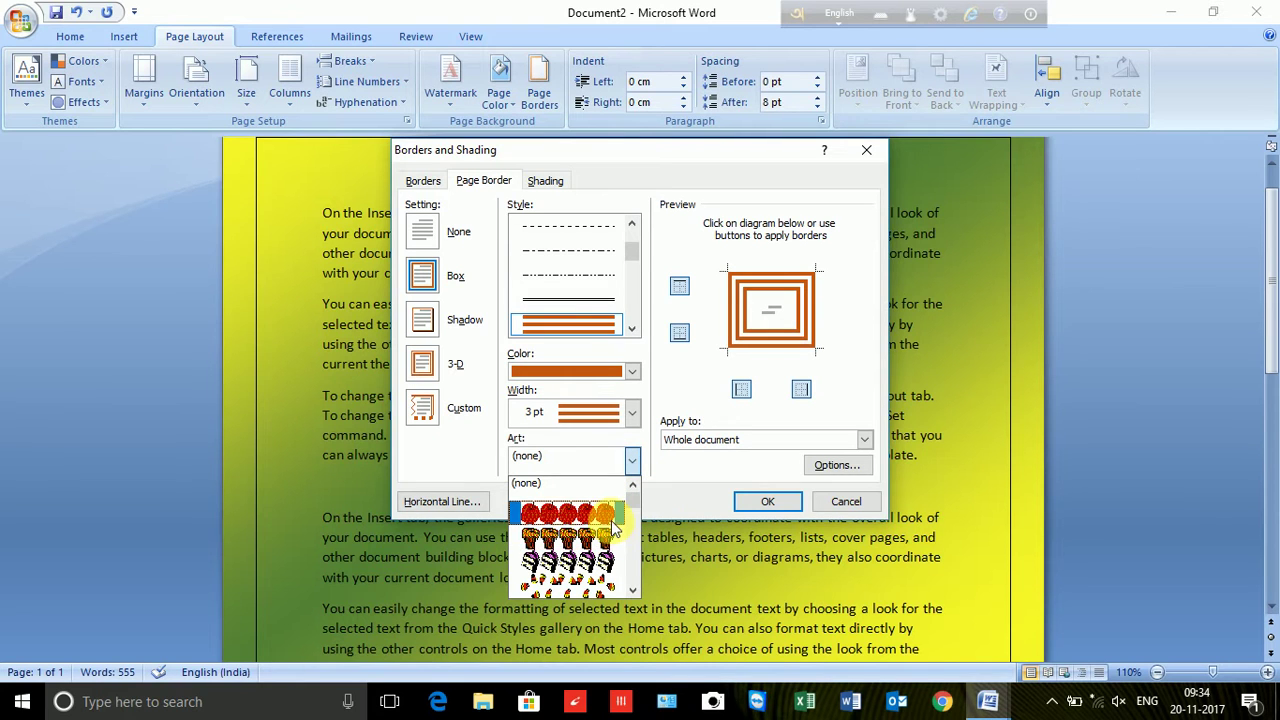
{"action": "left_click_drag", "start_coordinate": [630, 510], "coordinate": [630, 529]}
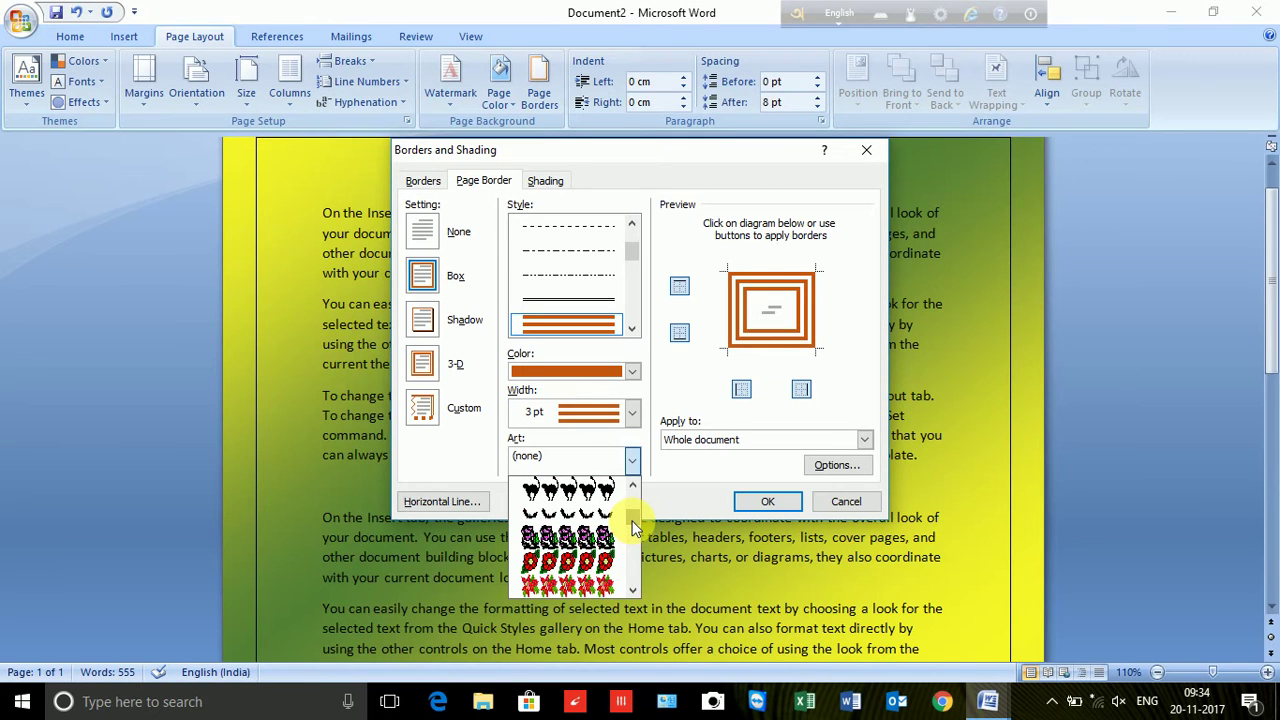
{"action": "left_click", "coordinate": [598, 562]}
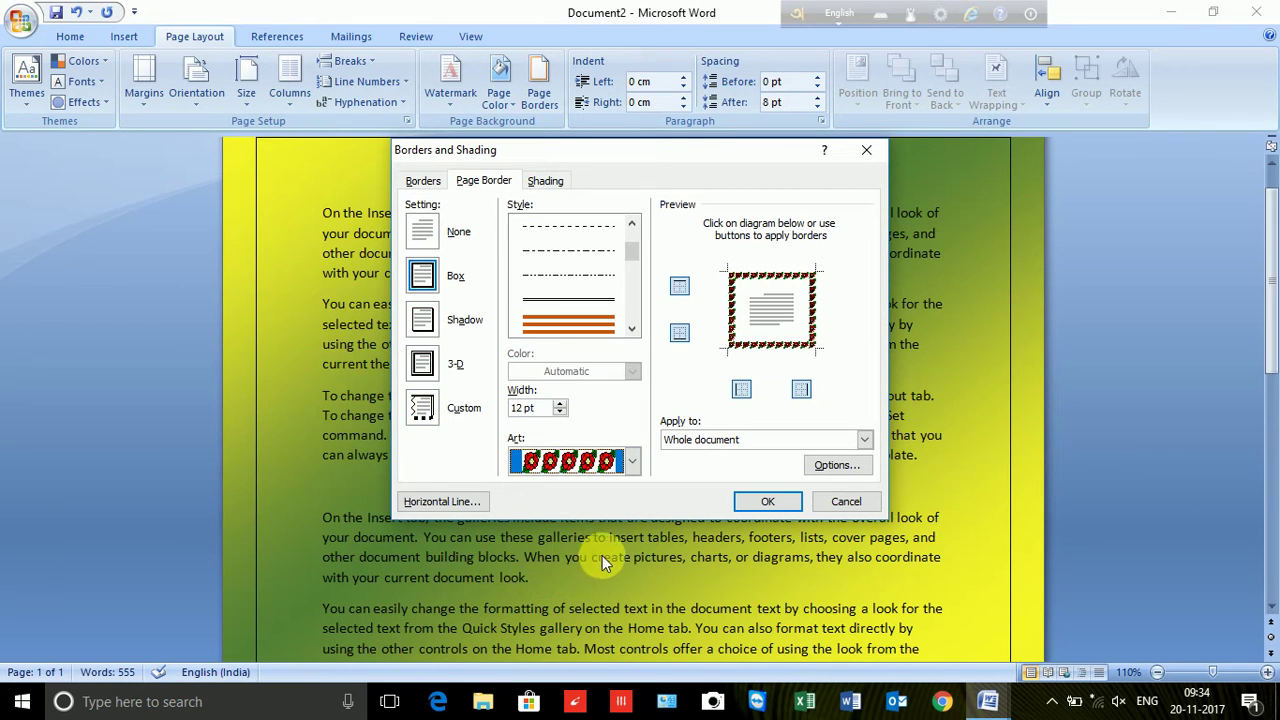
{"action": "left_click", "coordinate": [757, 504]}
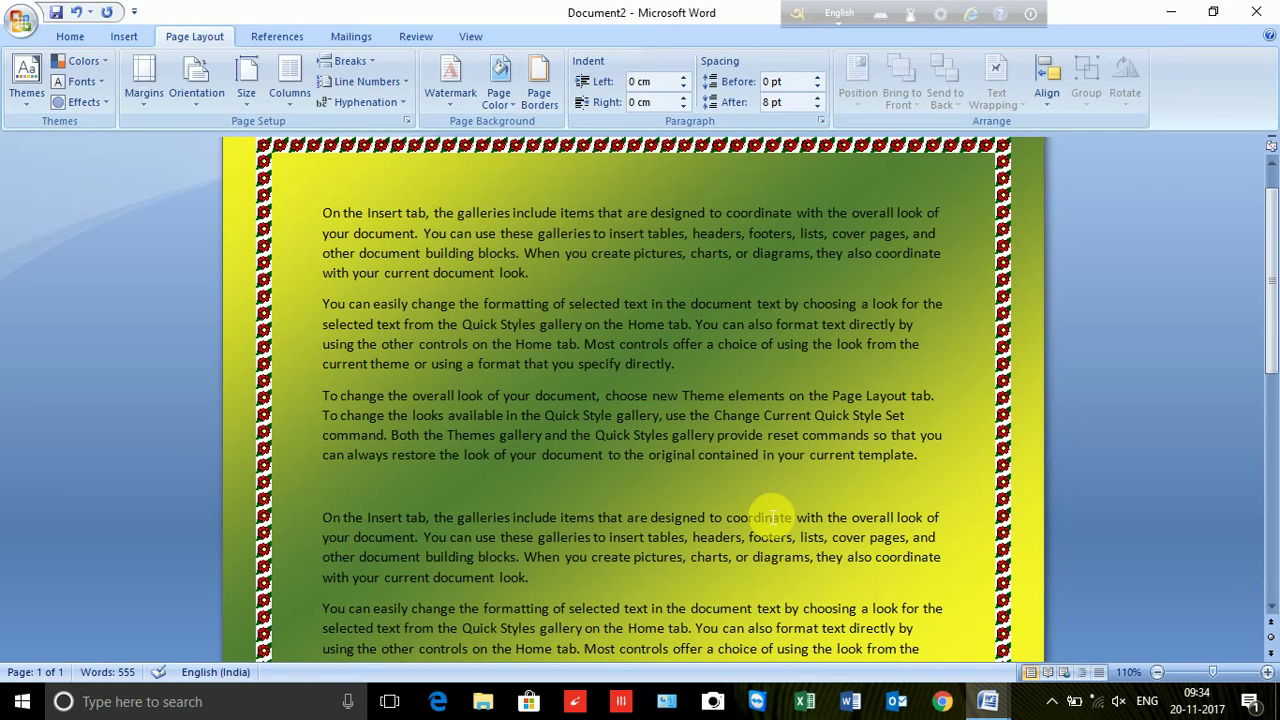
{"action": "scroll", "coordinate": [760, 490], "scroll_direction": "down", "scroll_amount": 3}
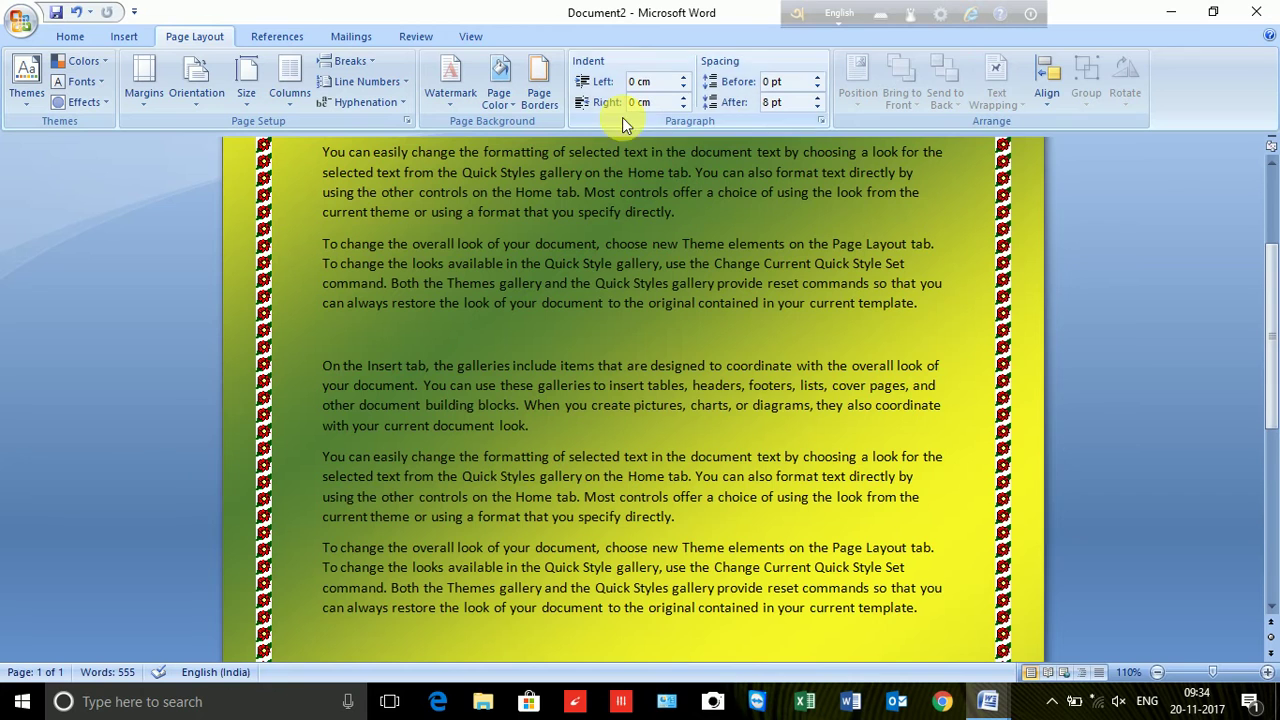
{"action": "scroll", "coordinate": [586, 286], "scroll_direction": "up", "scroll_amount": 3}
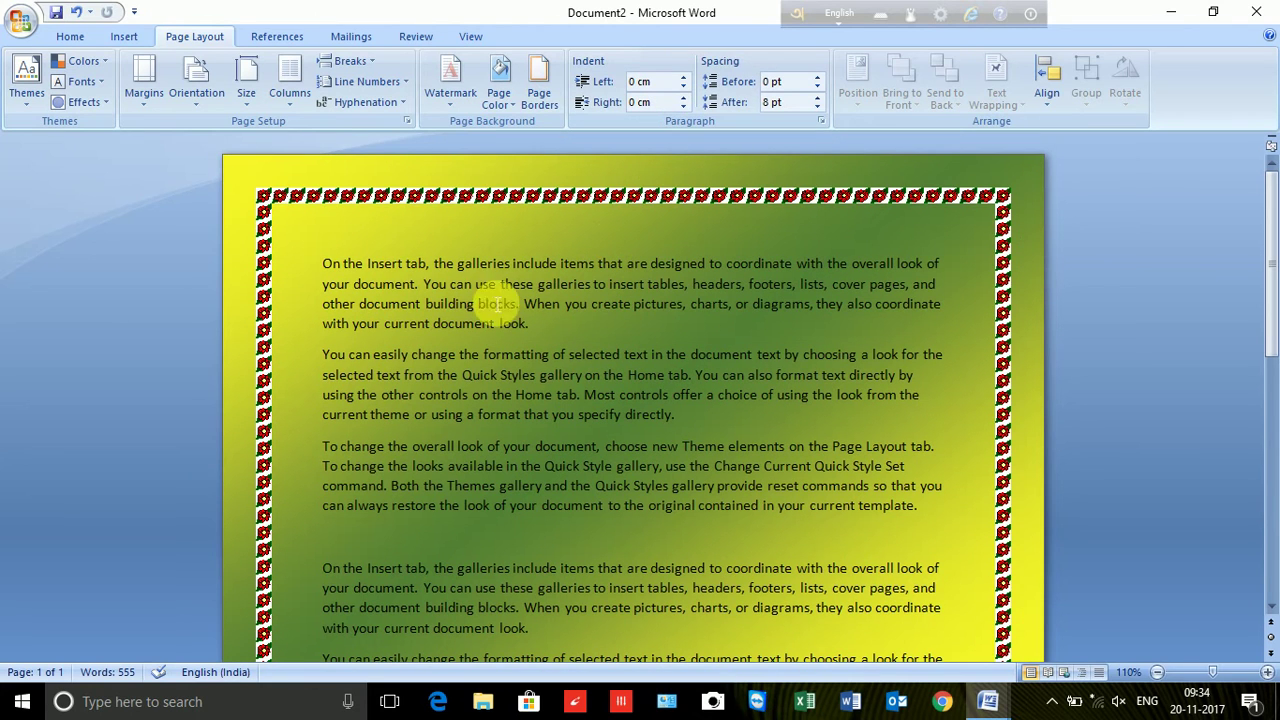
- Select the first paragraph and set its left indent to 1 cm
{"action": "left_click_drag", "start_coordinate": [323, 264], "coordinate": [590, 340]}
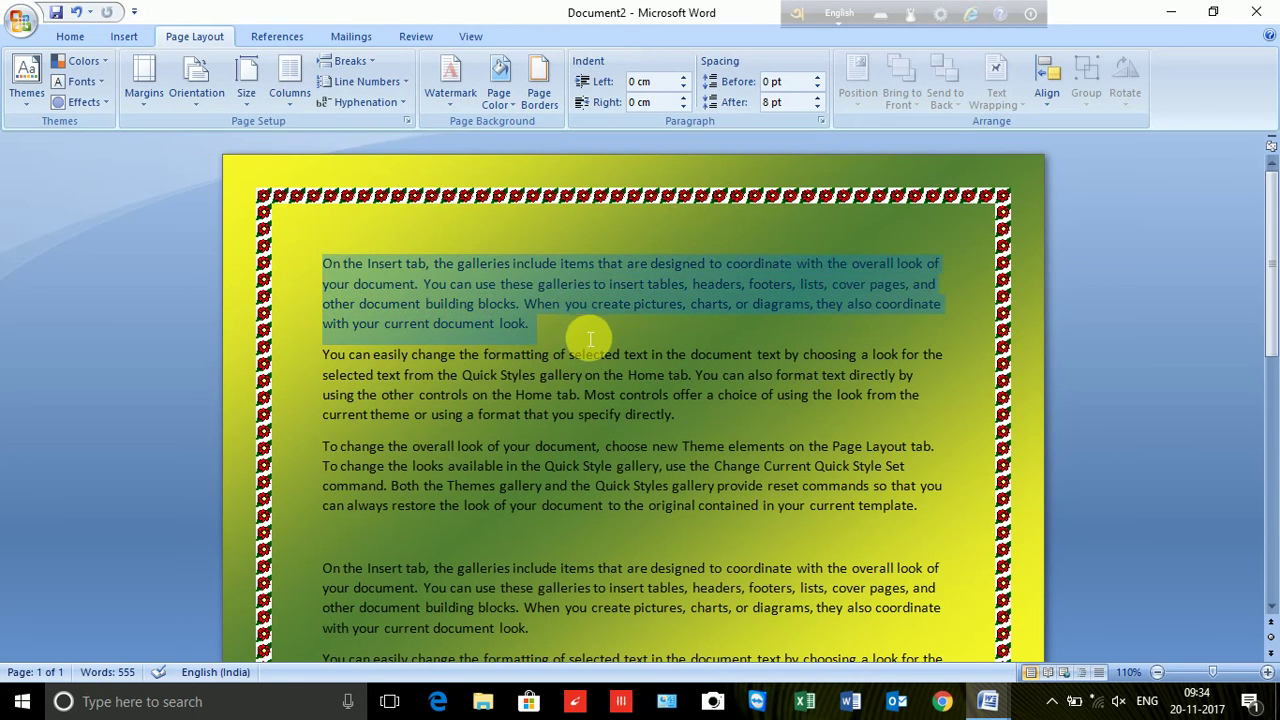
{"action": "left_click", "coordinate": [683, 77]}
{"action": "left_click", "coordinate": [683, 77]}
{"action": "left_click", "coordinate": [683, 77]}
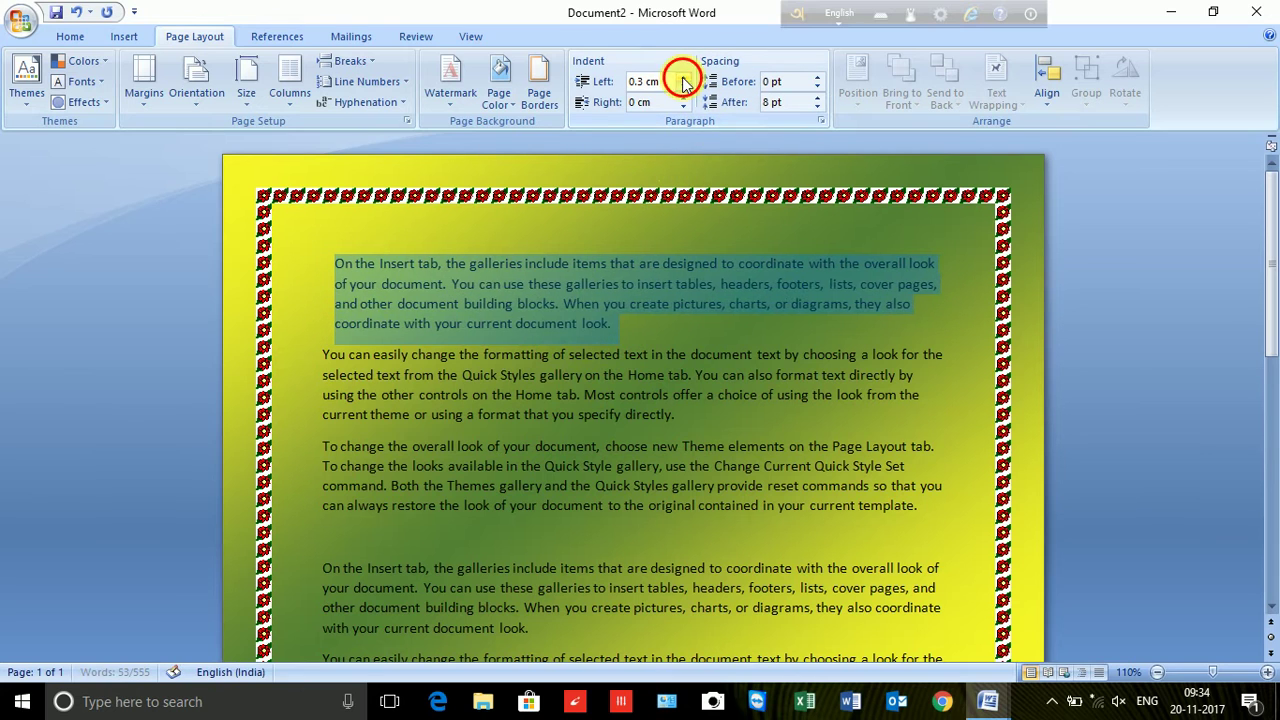
{"action": "left_click", "coordinate": [683, 77]}
{"action": "left_click", "coordinate": [683, 77]}
{"action": "left_click", "coordinate": [683, 77]}
{"action": "left_click", "coordinate": [683, 77]}
{"action": "left_click", "coordinate": [683, 77]}
{"action": "left_click", "coordinate": [683, 77]}
{"action": "left_click", "coordinate": [683, 77]}
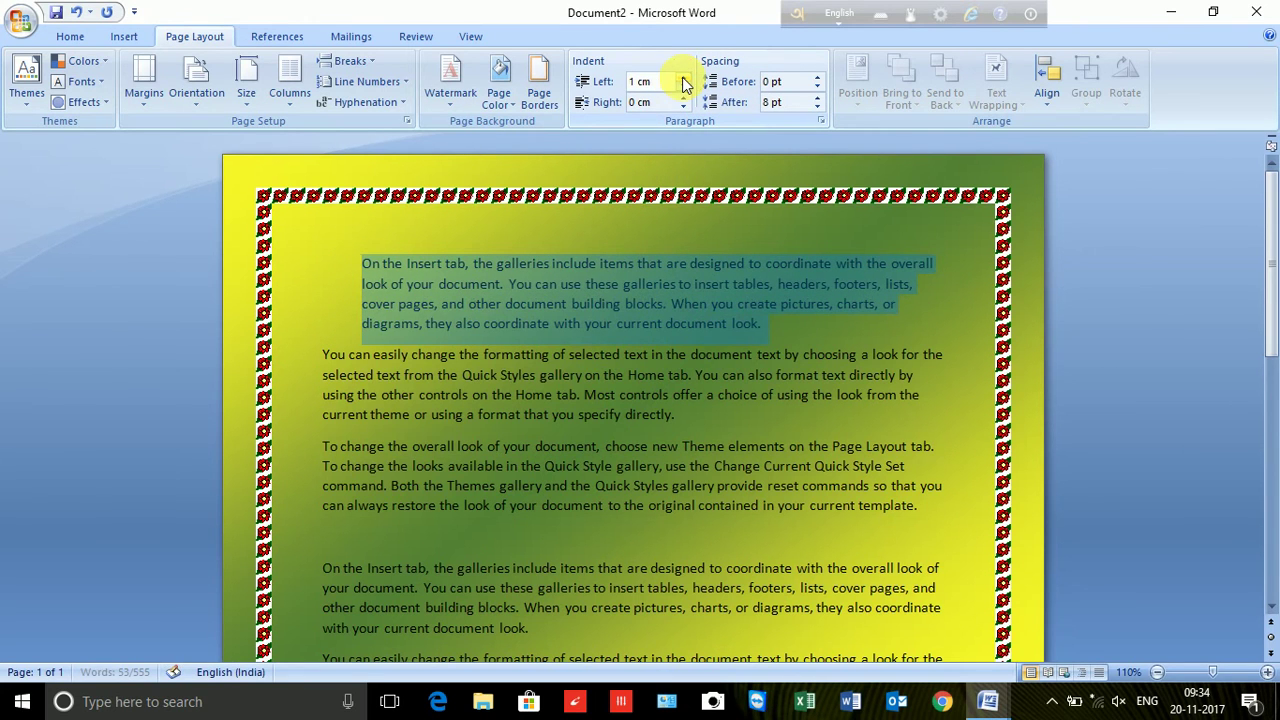
- Extend the first paragraph past the right margin with a negative right indent
{"action": "left_click", "coordinate": [683, 107]}
{"action": "left_click", "coordinate": [683, 107]}
{"action": "left_click", "coordinate": [683, 107]}
{"action": "left_click", "coordinate": [683, 107]}
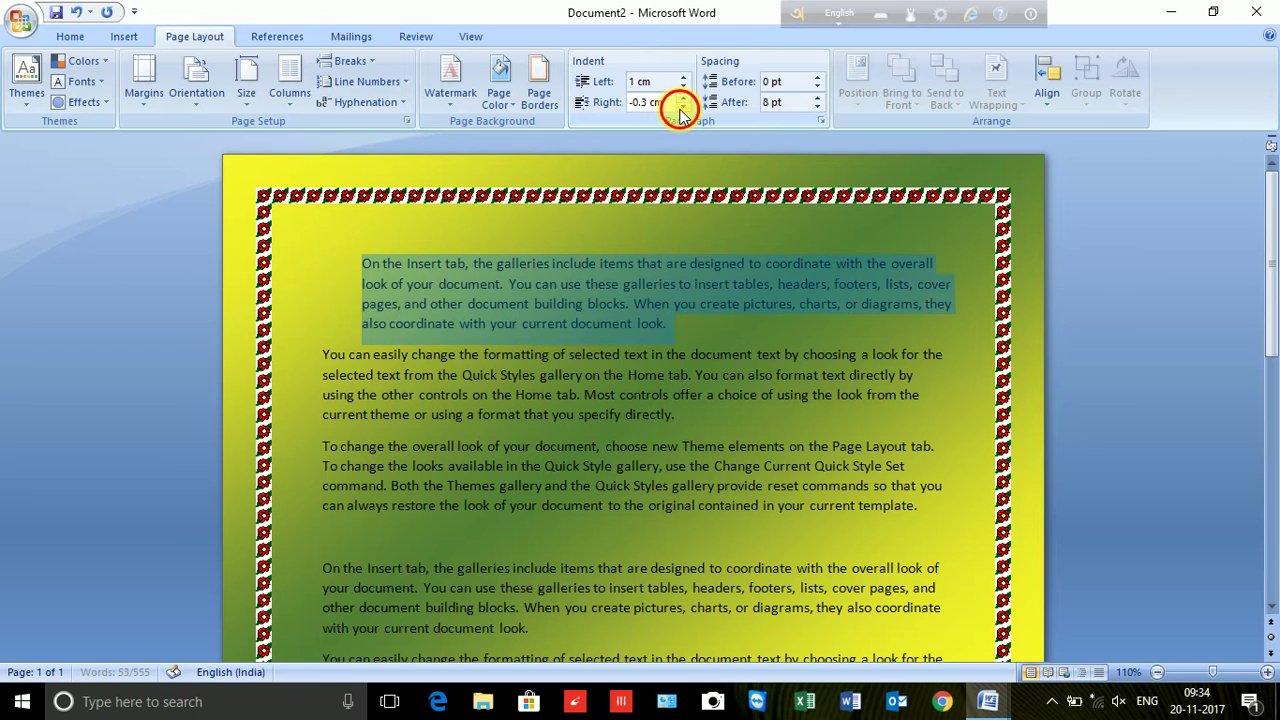
{"action": "left_click", "coordinate": [683, 107]}
{"action": "left_click", "coordinate": [683, 107]}
{"action": "left_click", "coordinate": [683, 107]}
{"action": "left_click", "coordinate": [683, 107]}
{"action": "left_click", "coordinate": [683, 107]}
{"action": "left_click", "coordinate": [683, 107]}
{"action": "left_click", "coordinate": [683, 107]}
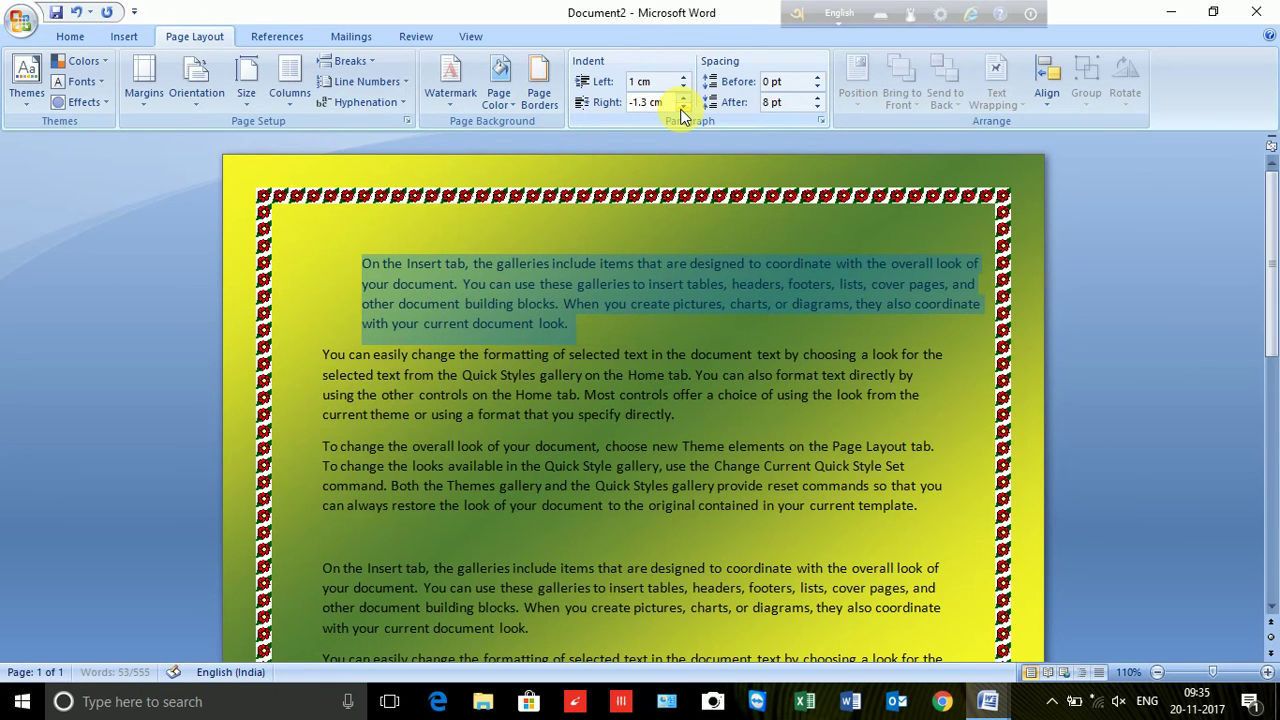
{"action": "left_click", "coordinate": [683, 107]}
{"action": "left_click", "coordinate": [683, 107]}
{"action": "left_click", "coordinate": [683, 107]}
{"action": "left_click", "coordinate": [683, 107]}
{"action": "left_click", "coordinate": [683, 107]}
{"action": "left_click", "coordinate": [683, 107]}
{"action": "left_click", "coordinate": [683, 107]}
{"action": "left_click", "coordinate": [683, 107]}
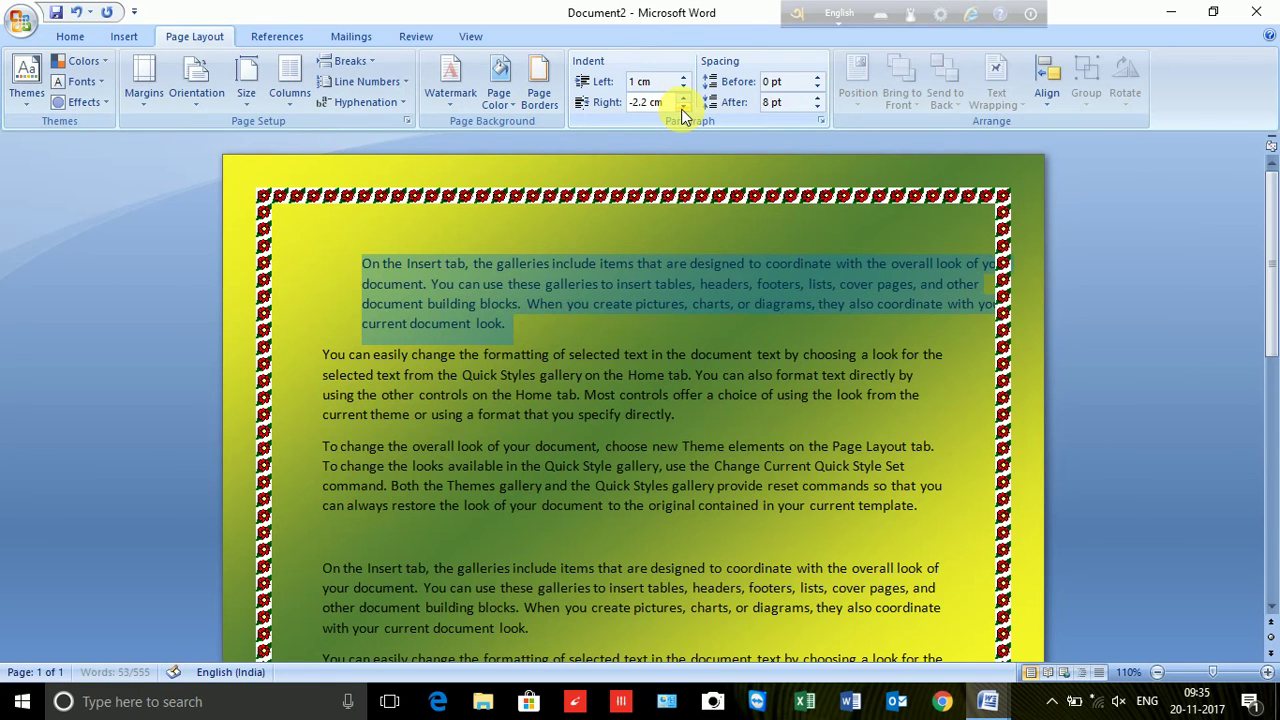
{"action": "left_click", "coordinate": [683, 107]}
{"action": "left_click", "coordinate": [683, 107]}
{"action": "left_click", "coordinate": [683, 107]}
{"action": "left_click", "coordinate": [683, 107]}
{"action": "left_click", "coordinate": [683, 107]}
{"action": "left_click", "coordinate": [683, 107]}
{"action": "left_click", "coordinate": [683, 107]}
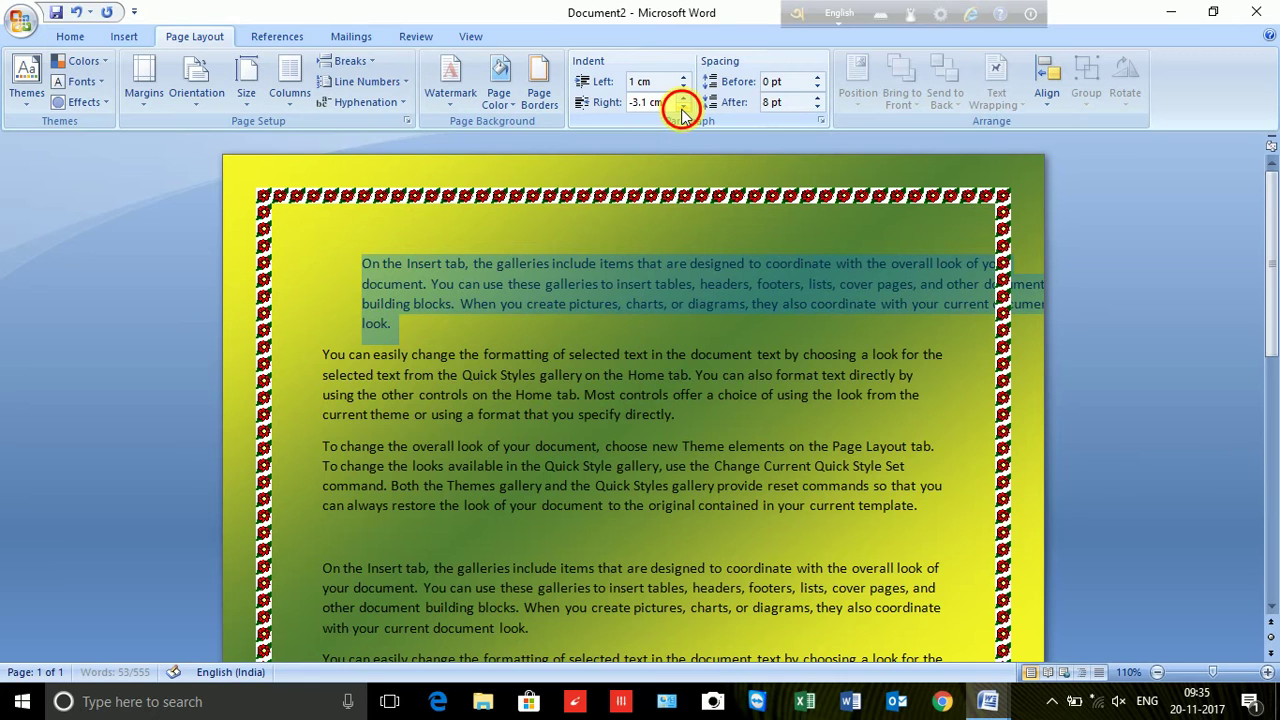
{"action": "left_click", "coordinate": [683, 107]}
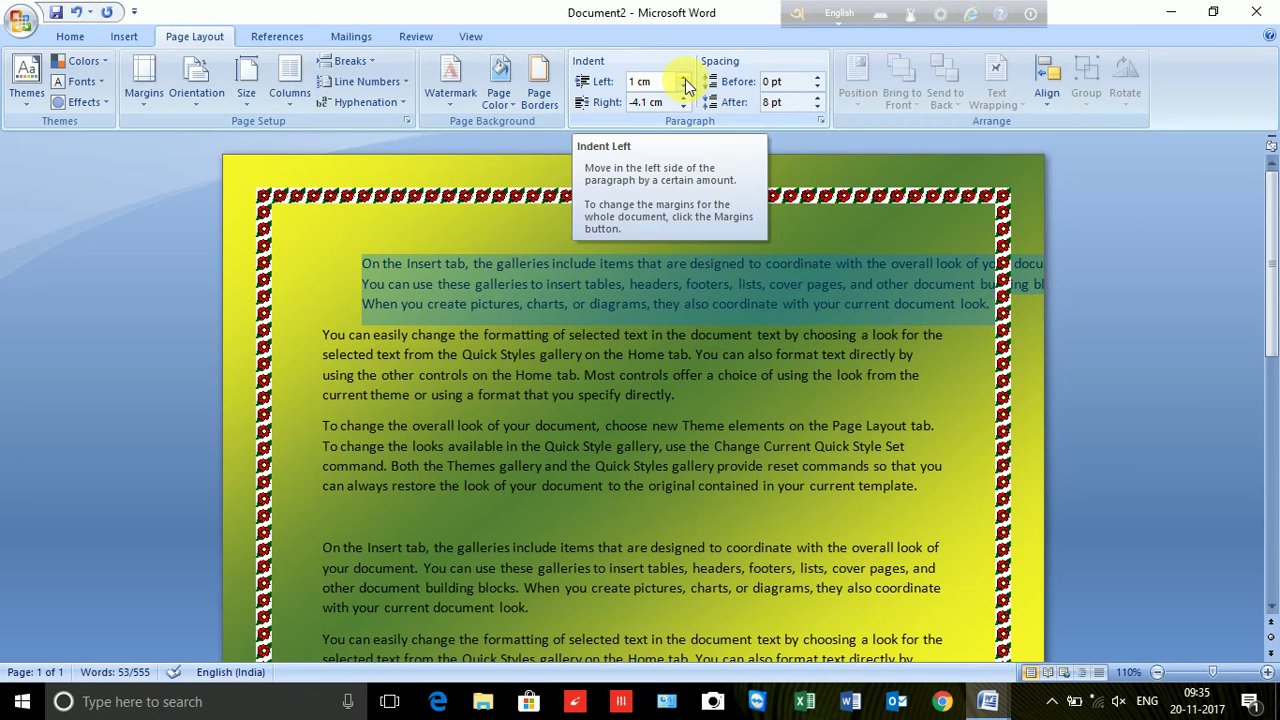
- Adjust the first paragraph's right indent back to -0.8 cm
{"action": "left_click", "coordinate": [683, 99]}
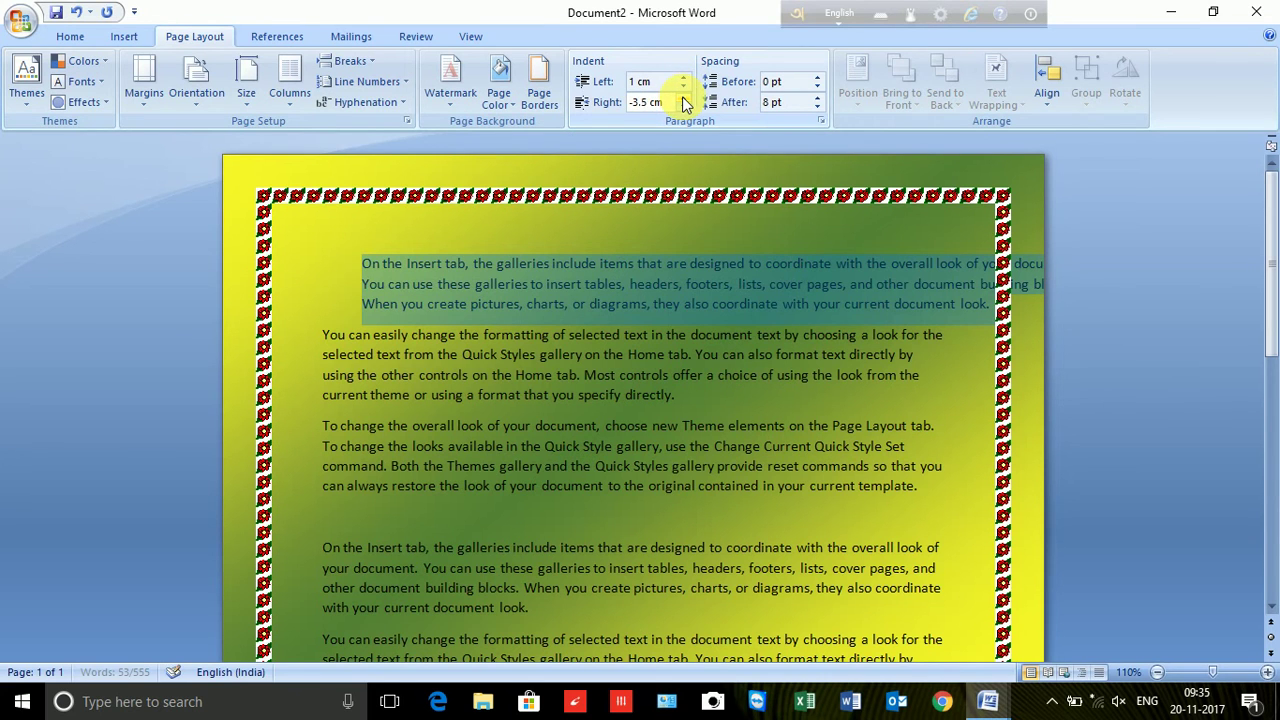
{"action": "left_click", "coordinate": [683, 98]}
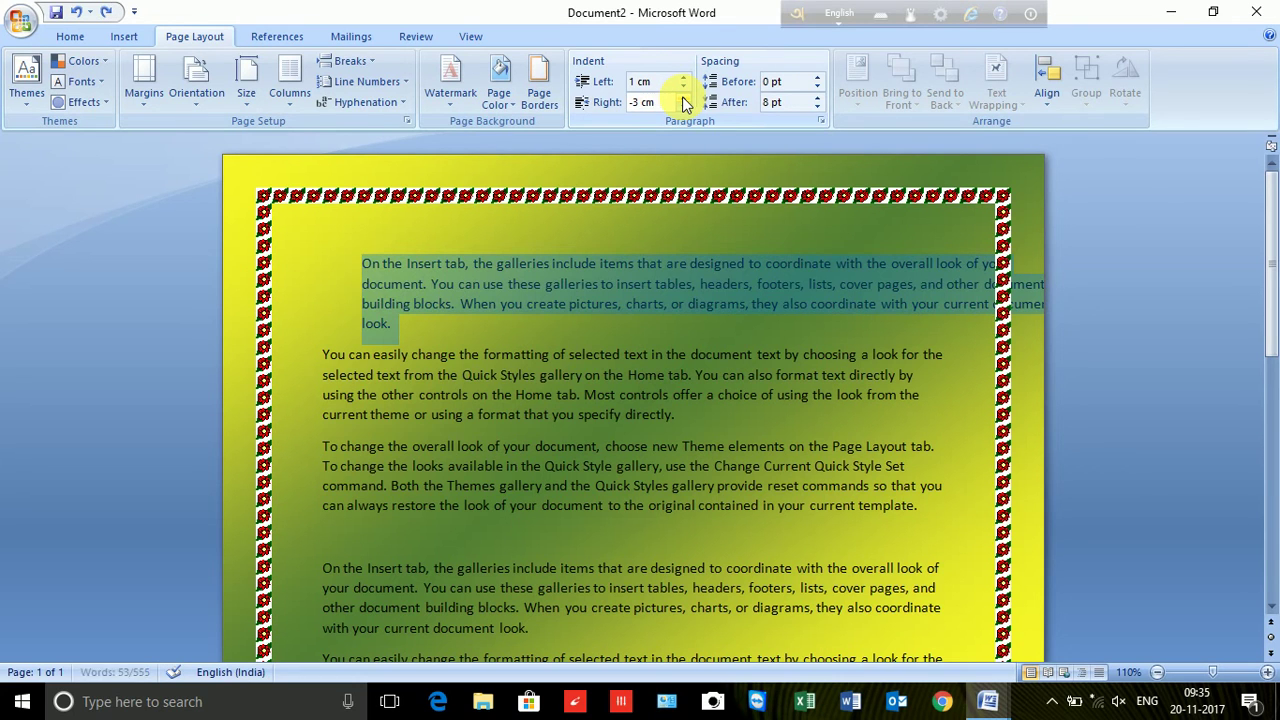
{"action": "left_click", "coordinate": [683, 105]}
{"action": "left_click", "coordinate": [683, 105]}
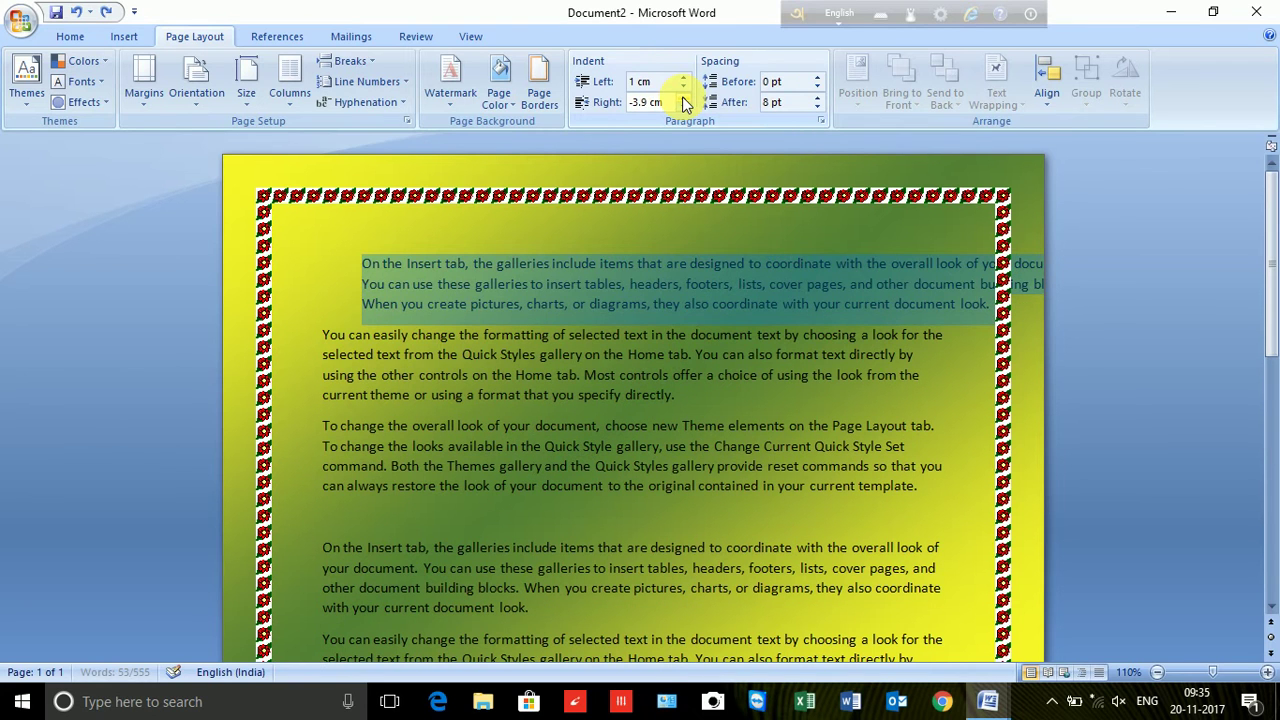
{"action": "double_click", "coordinate": [682, 97]}
{"action": "triple_click", "coordinate": [682, 97]}
{"action": "double_click", "coordinate": [682, 97]}
{"action": "double_click", "coordinate": [682, 97]}
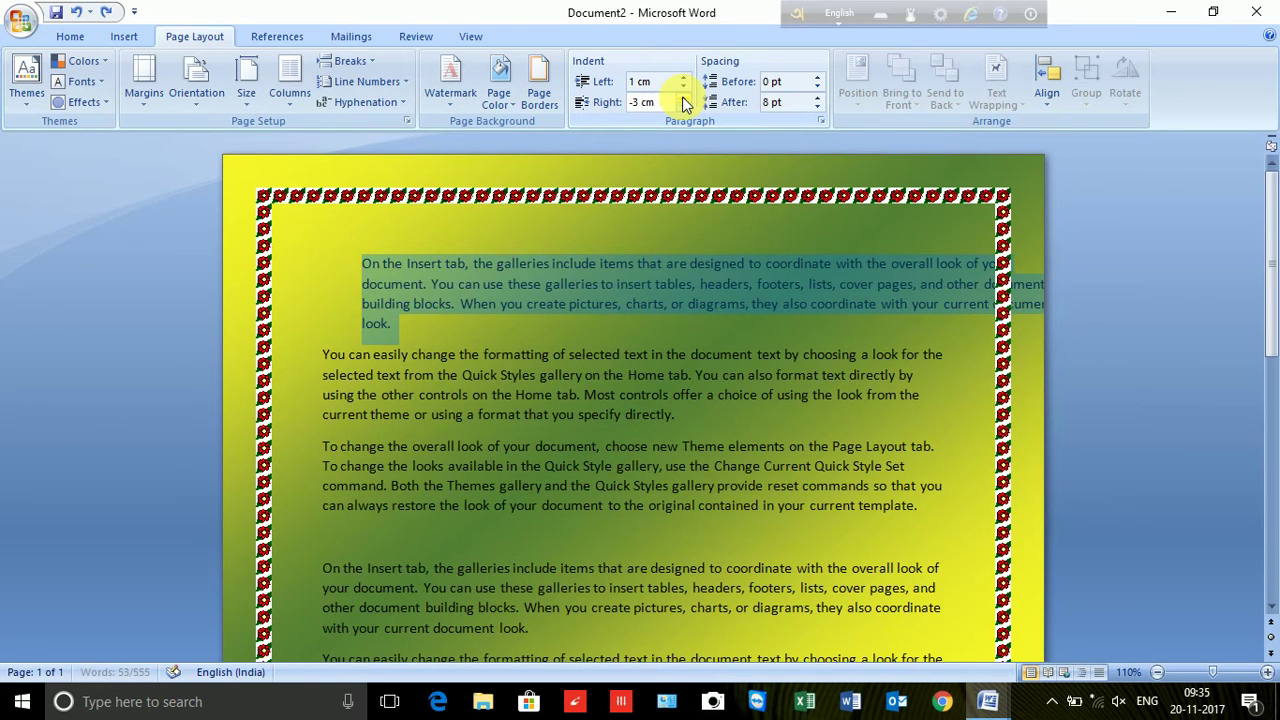
{"action": "double_click", "coordinate": [683, 98]}
{"action": "triple_click", "coordinate": [683, 98]}
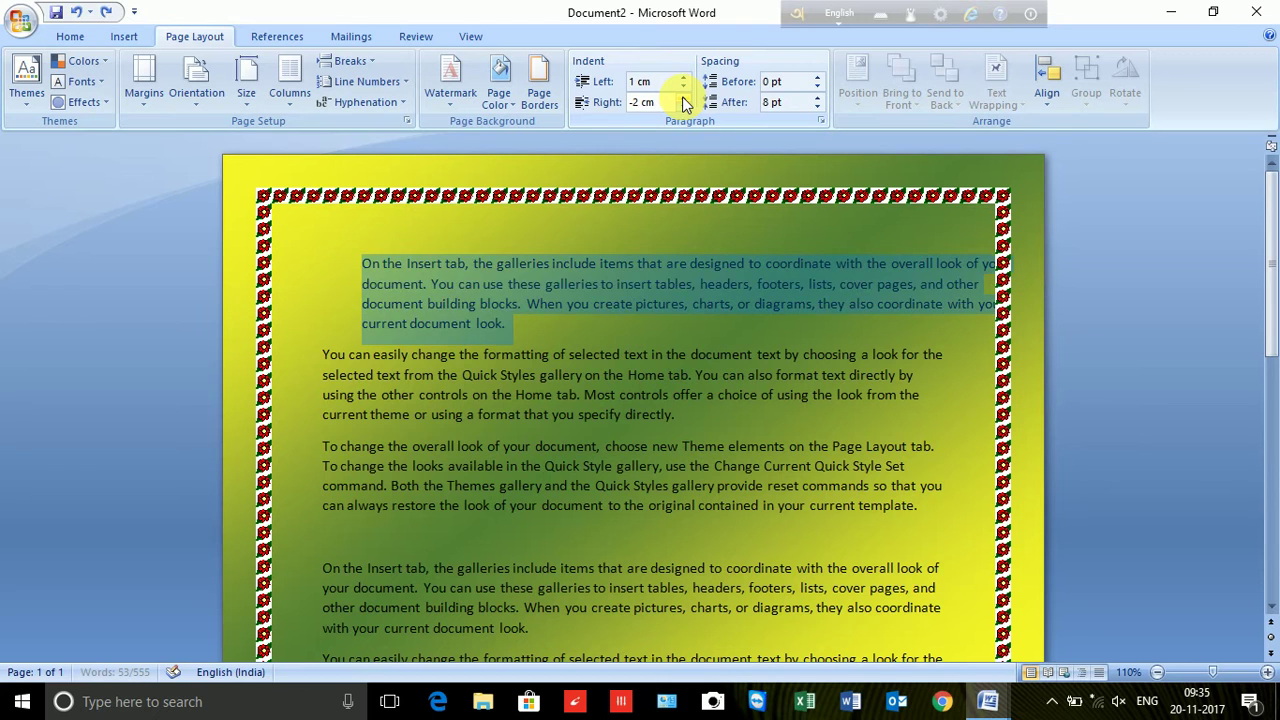
{"action": "double_click", "coordinate": [683, 98]}
{"action": "triple_click", "coordinate": [683, 98]}
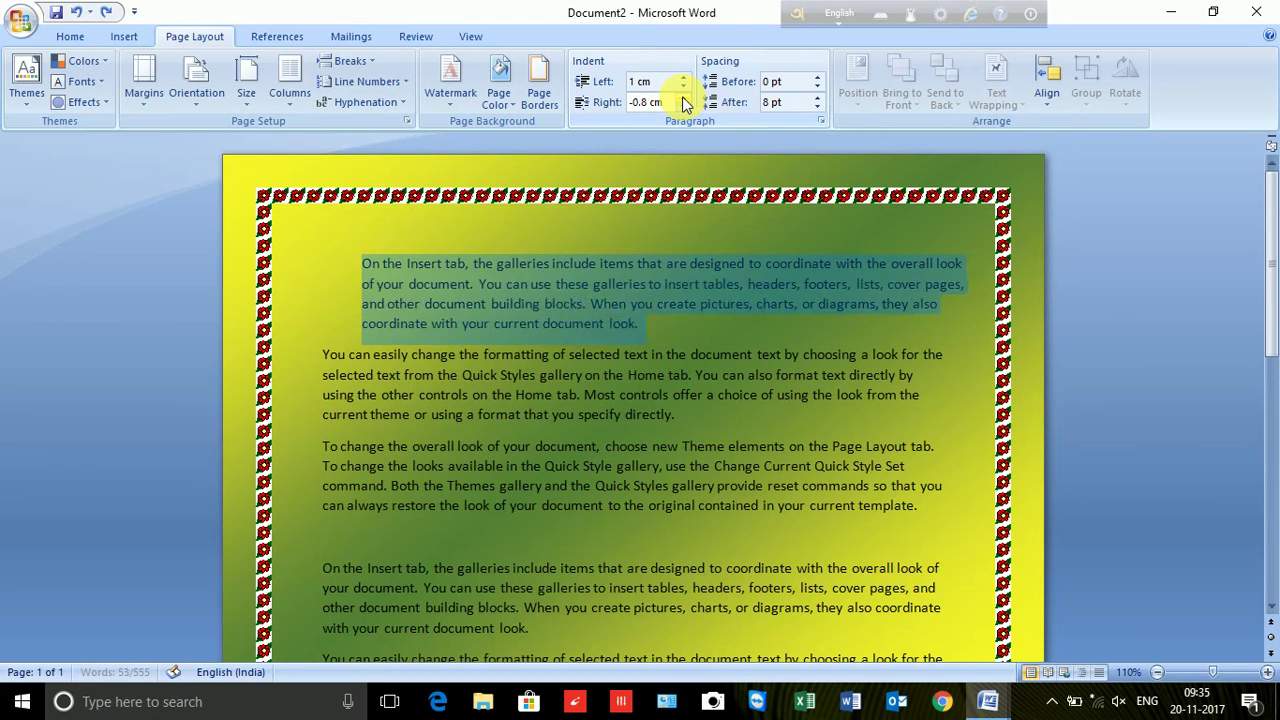
{"action": "triple_click", "coordinate": [683, 98]}
{"action": "double_click", "coordinate": [683, 98]}
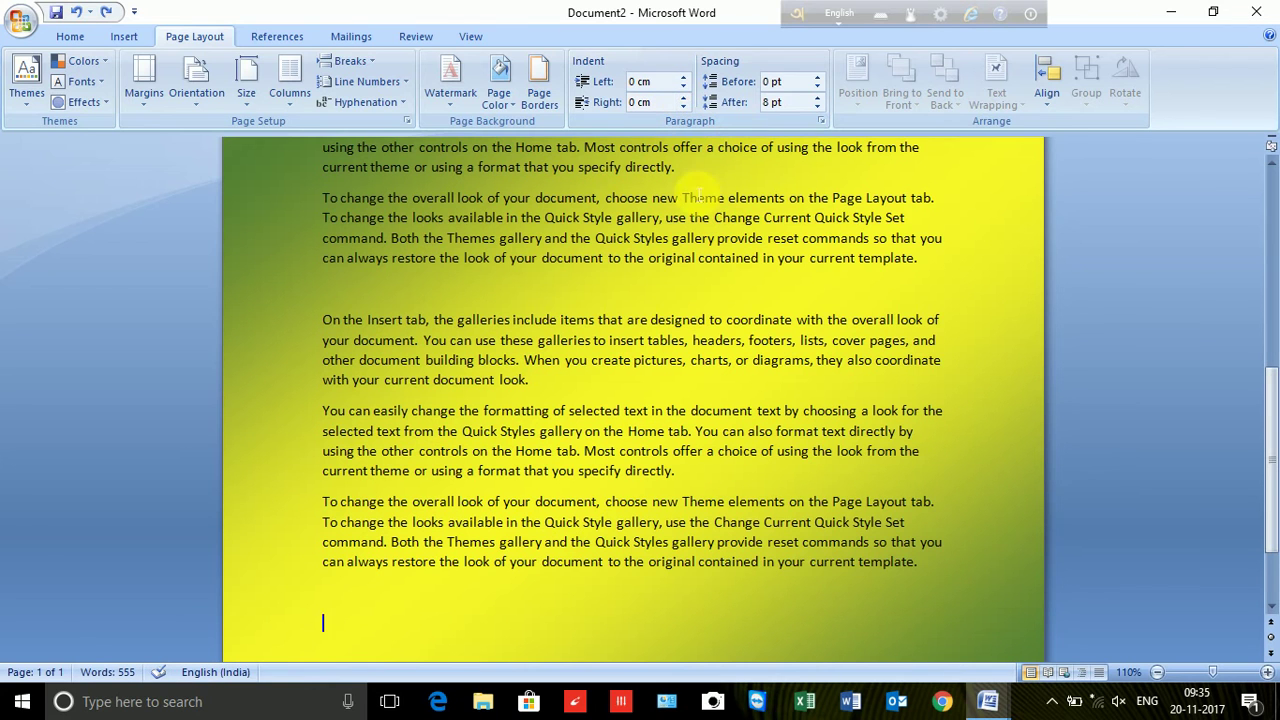
- Scroll back up to the top of the page
{"action": "scroll", "coordinate": [590, 398], "scroll_direction": "up", "scroll_amount": 1}
{"action": "scroll", "coordinate": [590, 398], "scroll_direction": "up", "scroll_amount": 2}
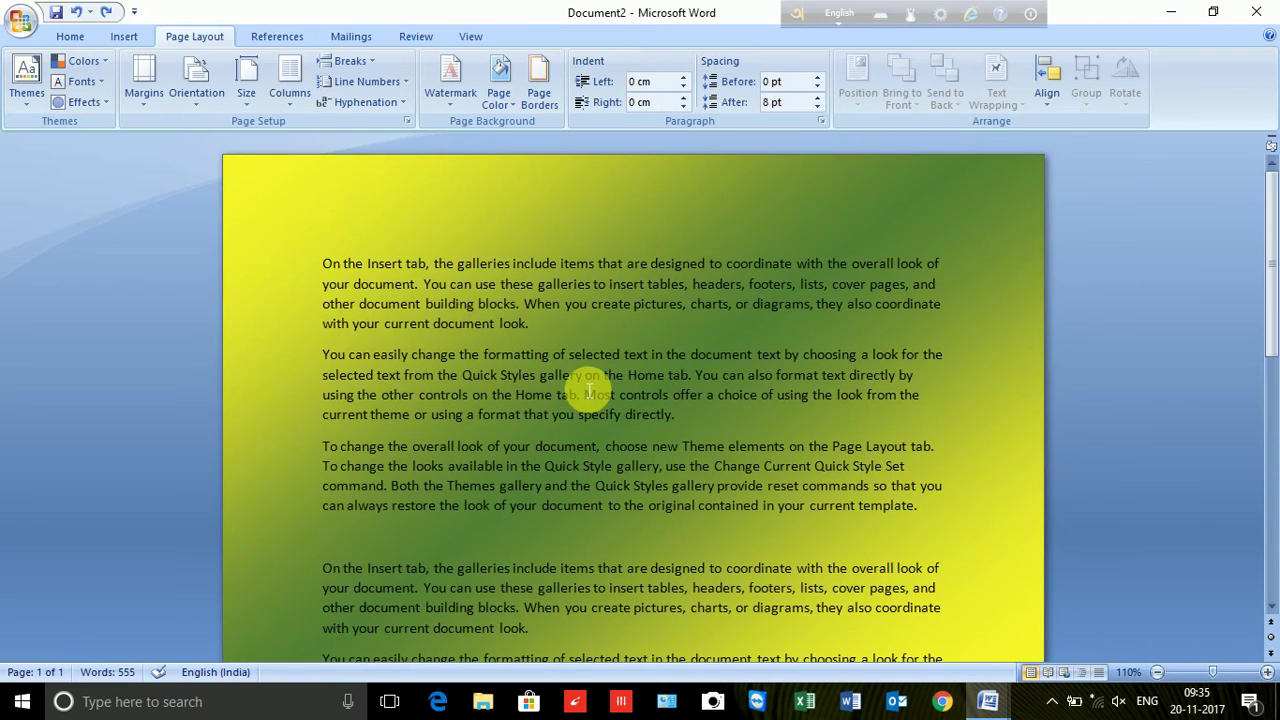
{"action": "scroll", "coordinate": [670, 200], "scroll_direction": "up", "scroll_amount": 2}
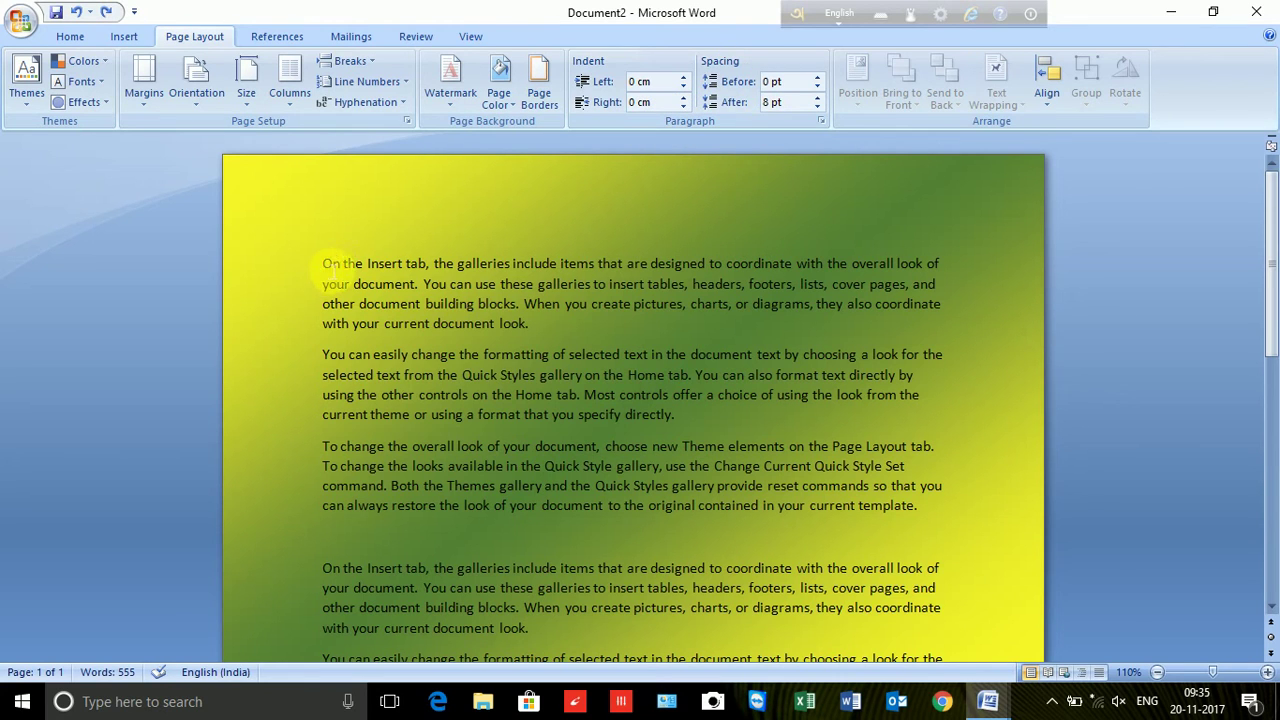
{"action": "left_click_drag", "start_coordinate": [325, 265], "coordinate": [538, 330]}
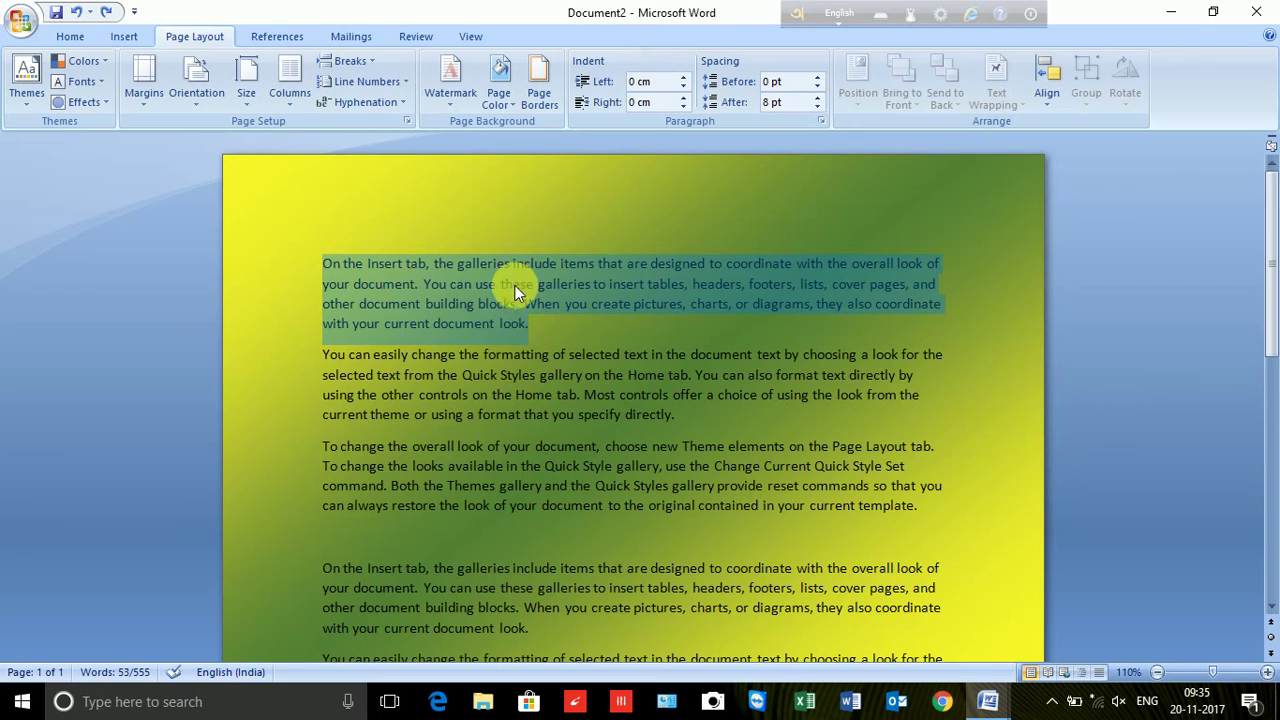
{"action": "left_click", "coordinate": [817, 107]}
{"action": "left_click", "coordinate": [817, 107]}
{"action": "left_click", "coordinate": [817, 107]}
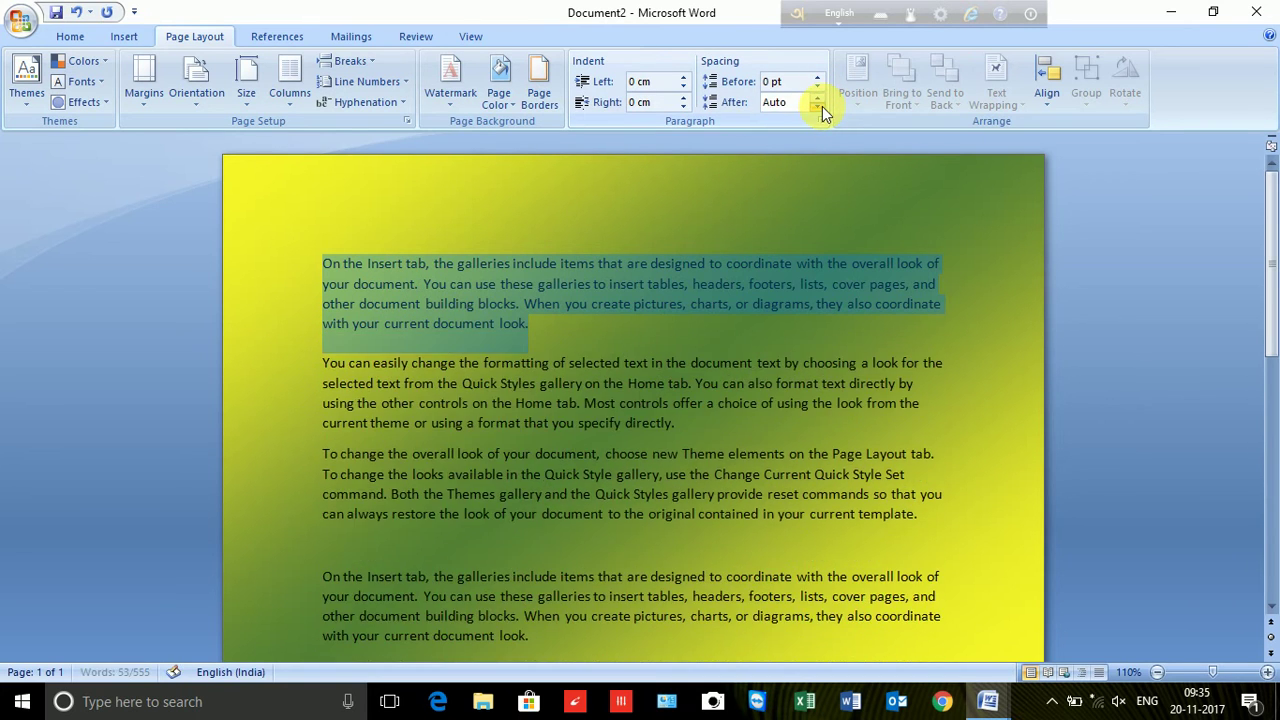
{"action": "left_click", "coordinate": [818, 96]}
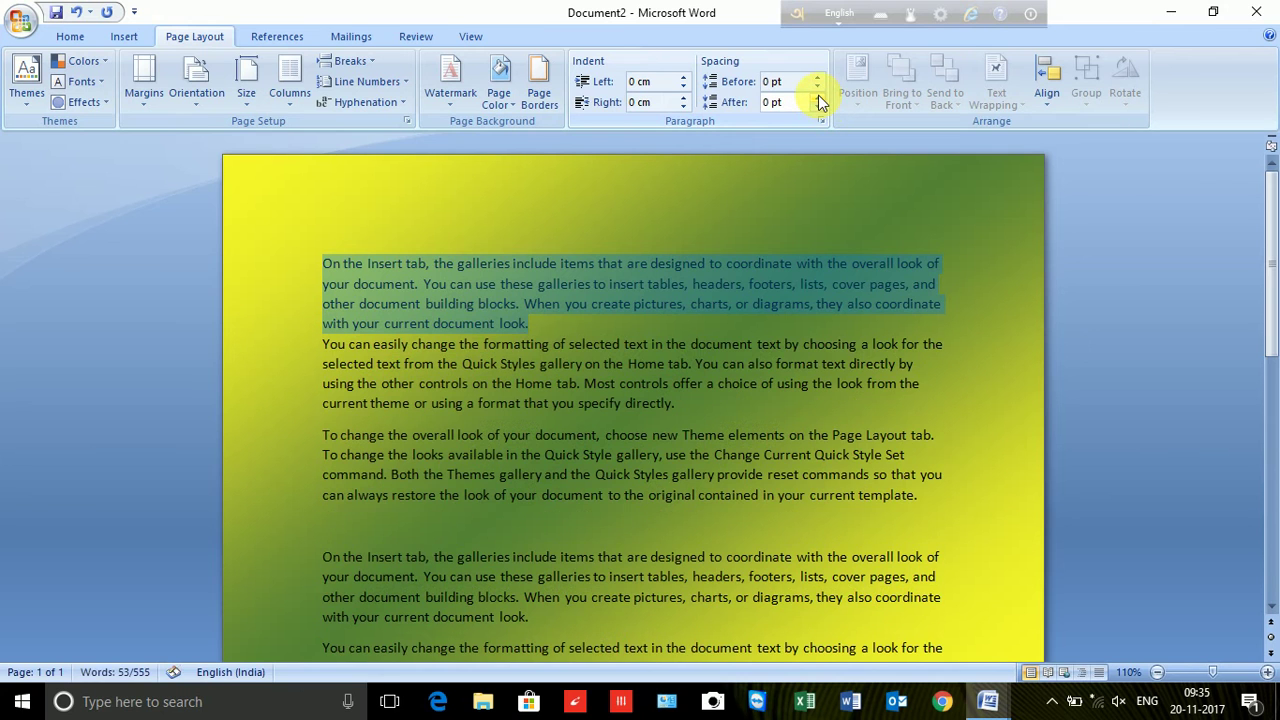
{"action": "left_click", "coordinate": [818, 96]}
{"action": "left_click", "coordinate": [818, 96]}
{"action": "left_click", "coordinate": [818, 96]}
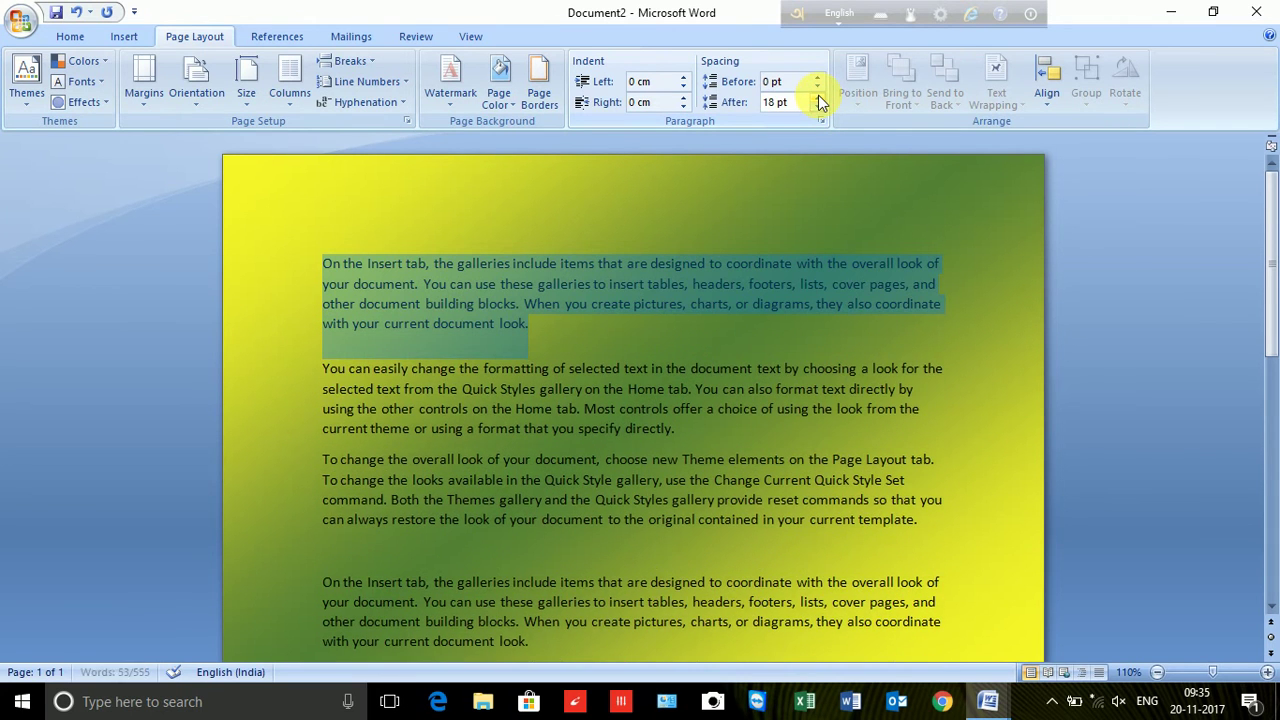
{"action": "left_click", "coordinate": [818, 96]}
{"action": "left_click", "coordinate": [818, 96]}
{"action": "left_click", "coordinate": [818, 96]}
{"action": "left_click", "coordinate": [818, 96]}
{"action": "left_click", "coordinate": [818, 96]}
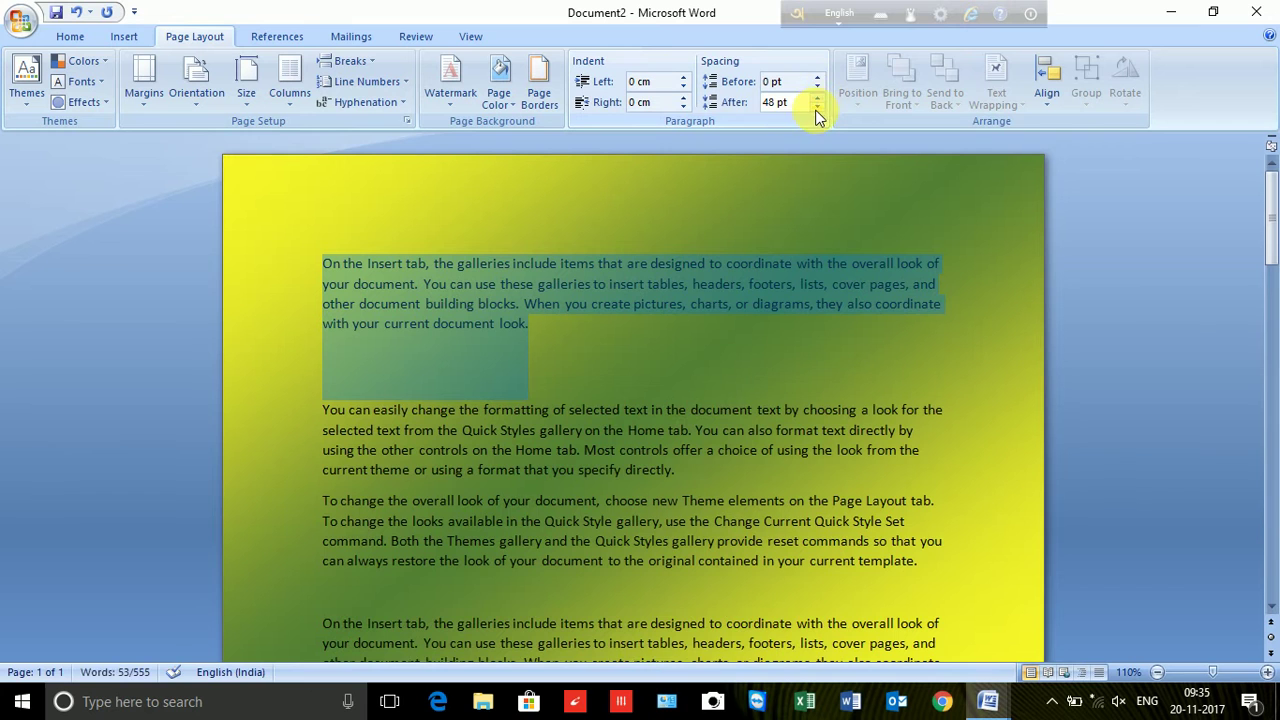
{"action": "left_click", "coordinate": [817, 107]}
{"action": "left_click", "coordinate": [817, 107]}
{"action": "left_click", "coordinate": [817, 107]}
{"action": "left_click", "coordinate": [817, 107]}
{"action": "left_click", "coordinate": [817, 107]}
{"action": "left_click", "coordinate": [817, 107]}
{"action": "left_click", "coordinate": [817, 107]}
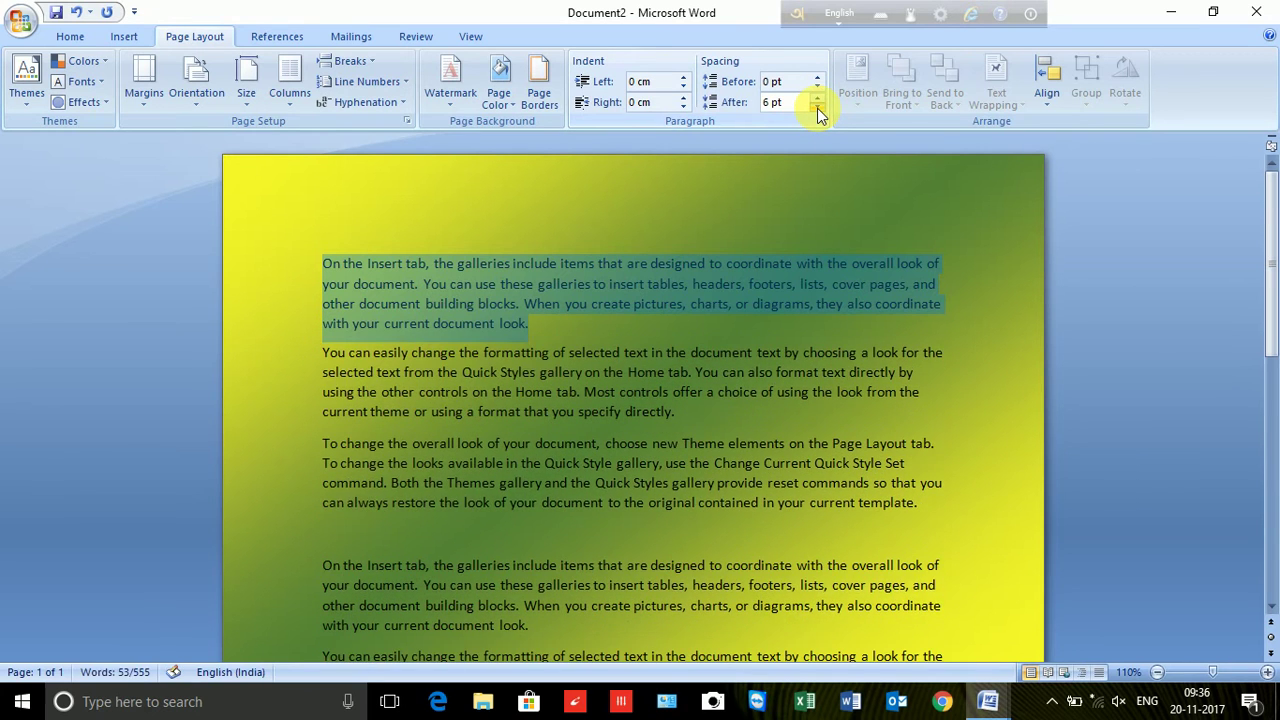
{"action": "left_click", "coordinate": [817, 107]}
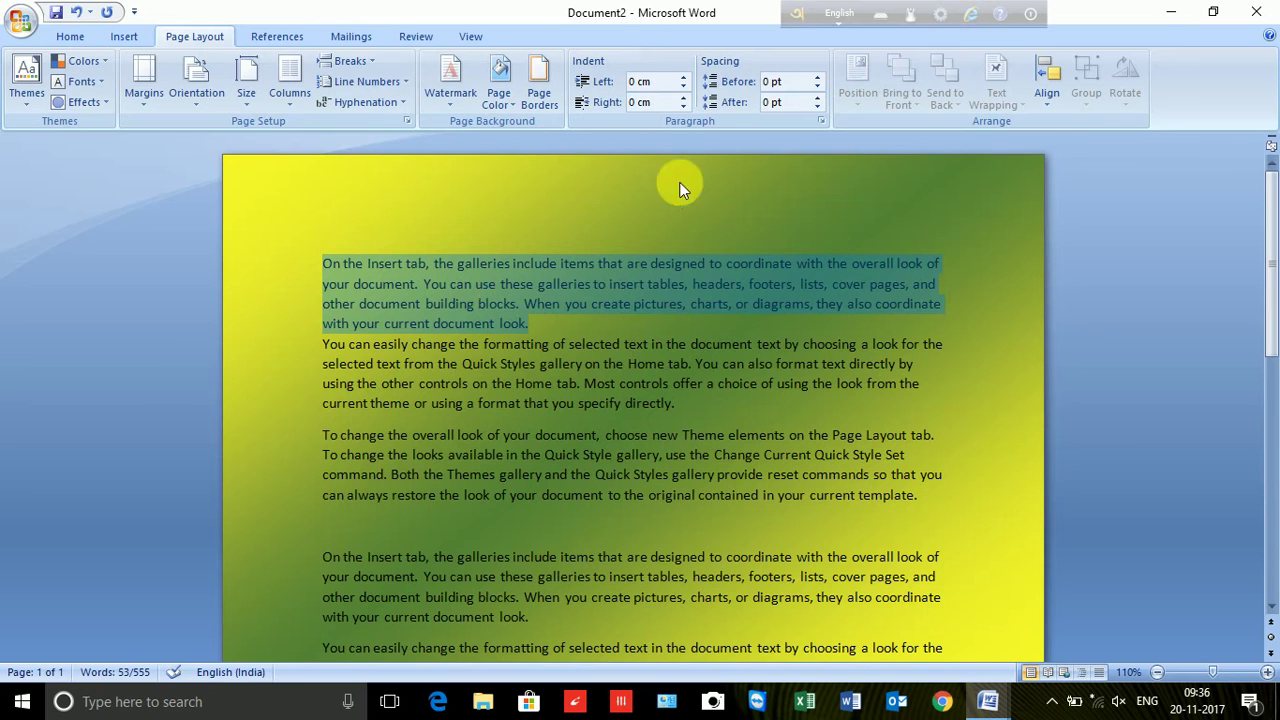
{"action": "left_click", "coordinate": [817, 77]}
{"action": "left_click", "coordinate": [817, 77]}
{"action": "left_click", "coordinate": [817, 77]}
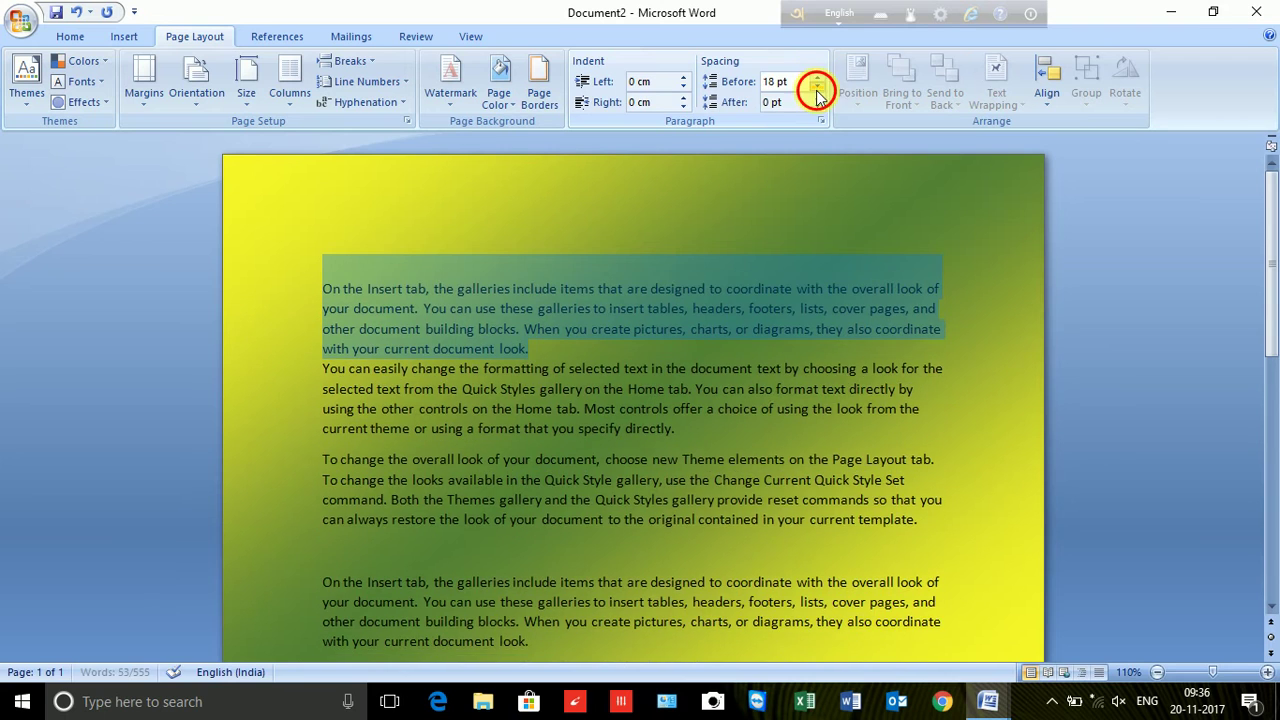
{"action": "left_click", "coordinate": [817, 88]}
{"action": "left_click", "coordinate": [817, 88]}
{"action": "left_click", "coordinate": [817, 88]}
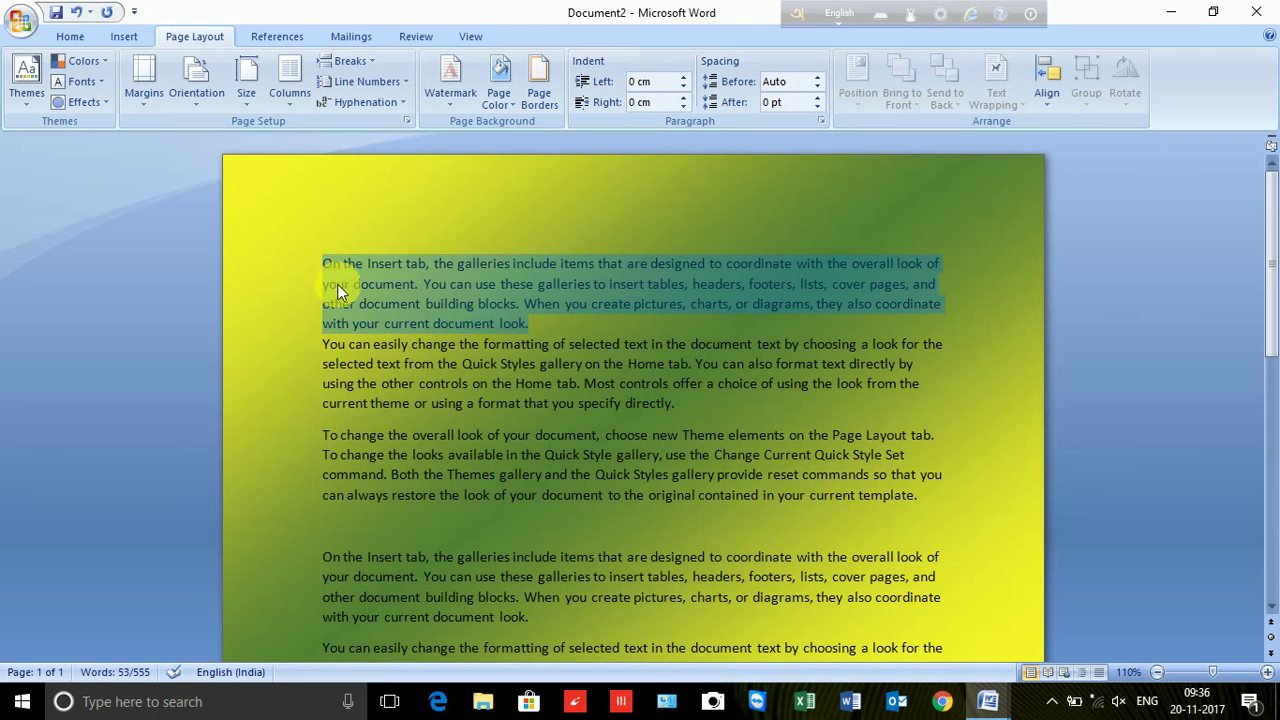
- Select the opening paragraphs and raise their space after to 66 pt
{"action": "left_click_drag", "start_coordinate": [324, 258], "coordinate": [793, 577]}
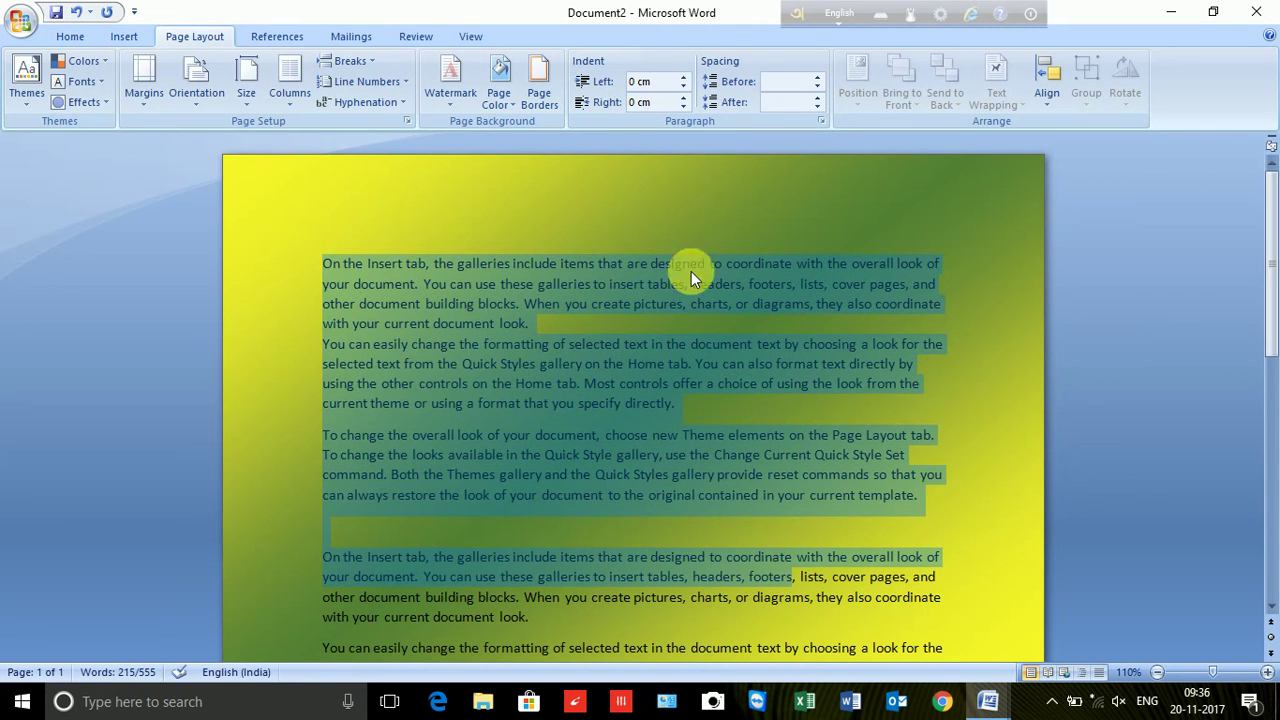
{"action": "left_click", "coordinate": [818, 98]}
{"action": "left_click", "coordinate": [818, 98]}
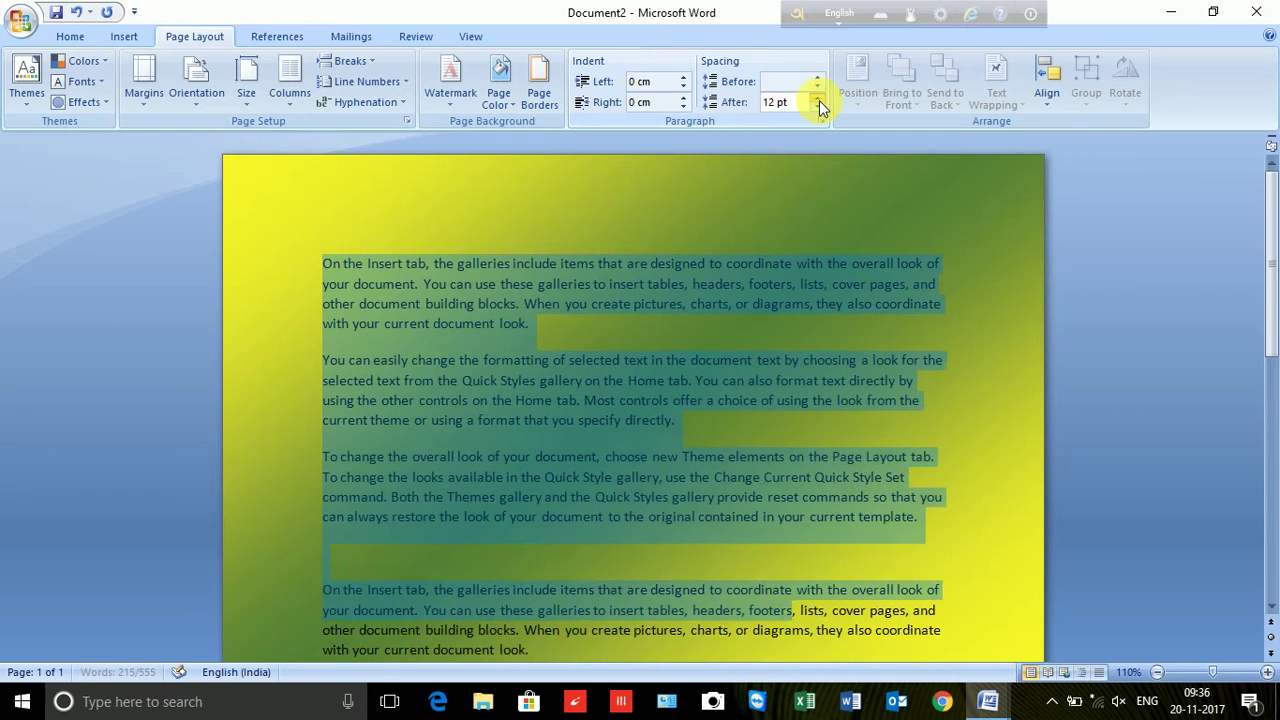
{"action": "left_click", "coordinate": [818, 98]}
{"action": "left_click", "coordinate": [818, 98]}
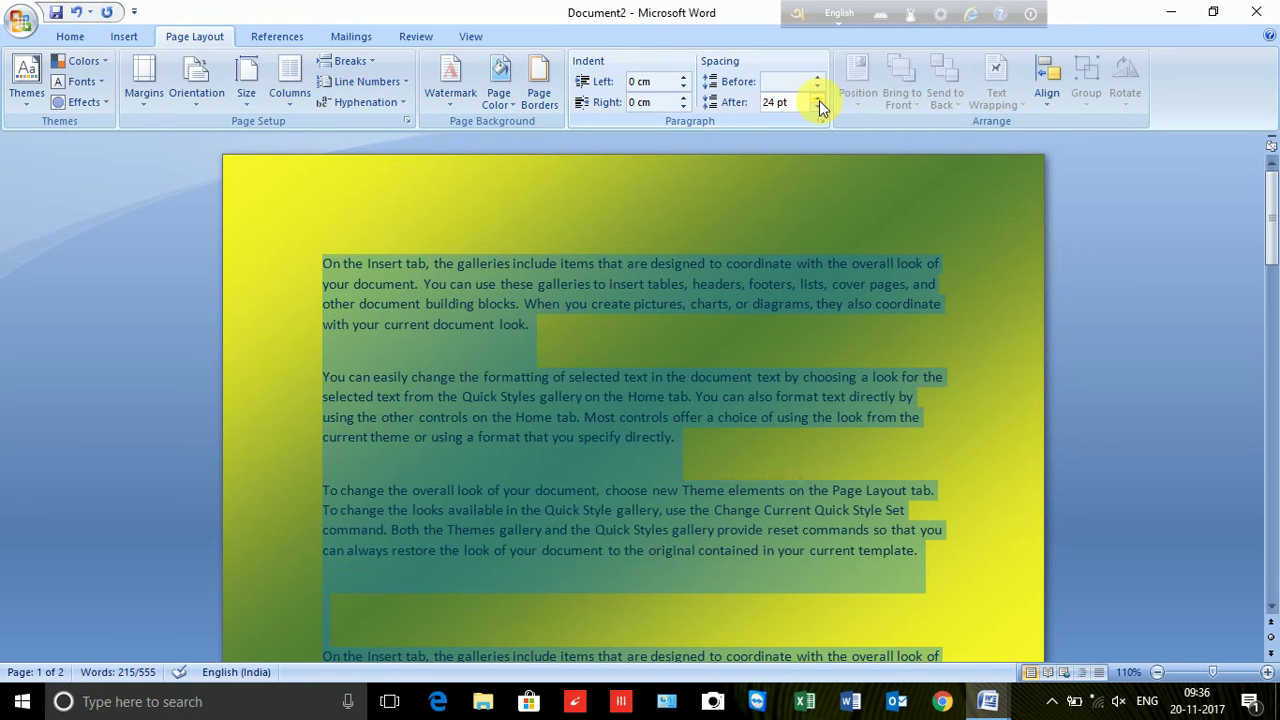
{"action": "left_click", "coordinate": [818, 98]}
{"action": "left_click", "coordinate": [818, 98]}
{"action": "left_click", "coordinate": [818, 98]}
{"action": "left_click", "coordinate": [818, 98]}
{"action": "left_click", "coordinate": [818, 98]}
{"action": "left_click", "coordinate": [818, 98]}
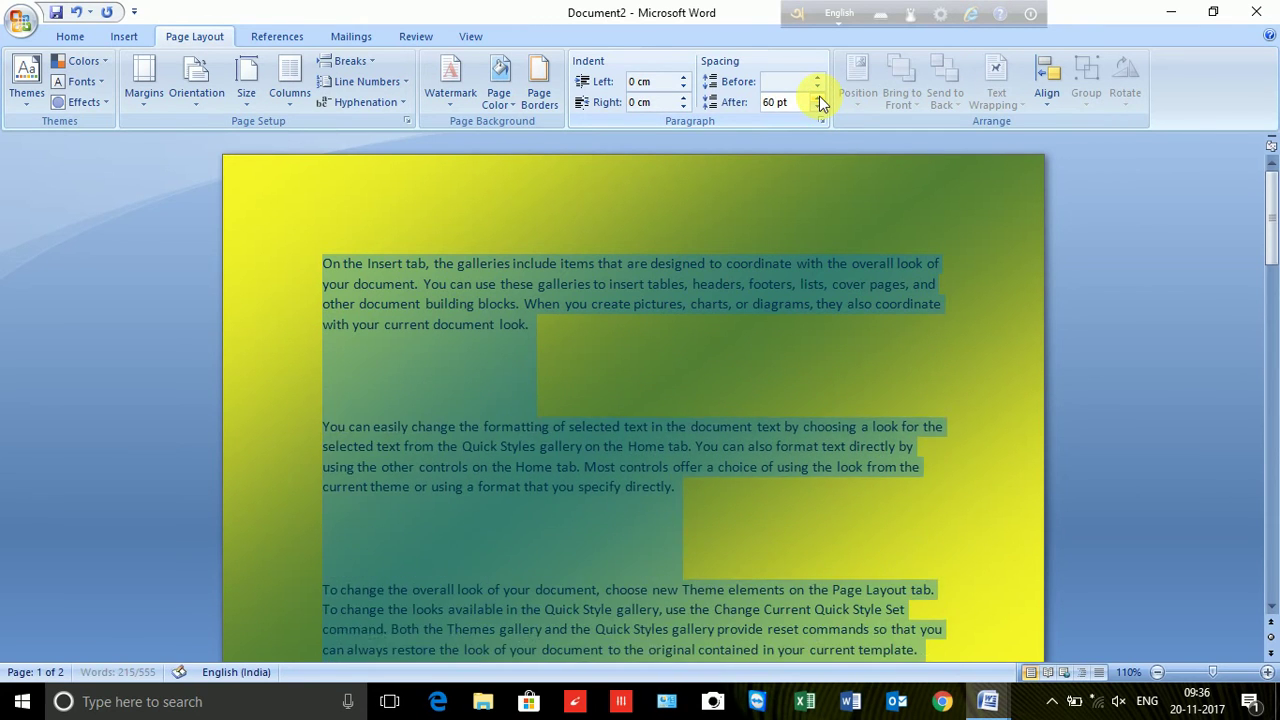
{"action": "left_click", "coordinate": [819, 98]}
- Reduce the paragraphs' space after back down to 0 pt
{"action": "left_click", "coordinate": [819, 107]}
{"action": "left_click", "coordinate": [819, 107]}
{"action": "left_click", "coordinate": [819, 107]}
{"action": "left_click", "coordinate": [819, 107]}
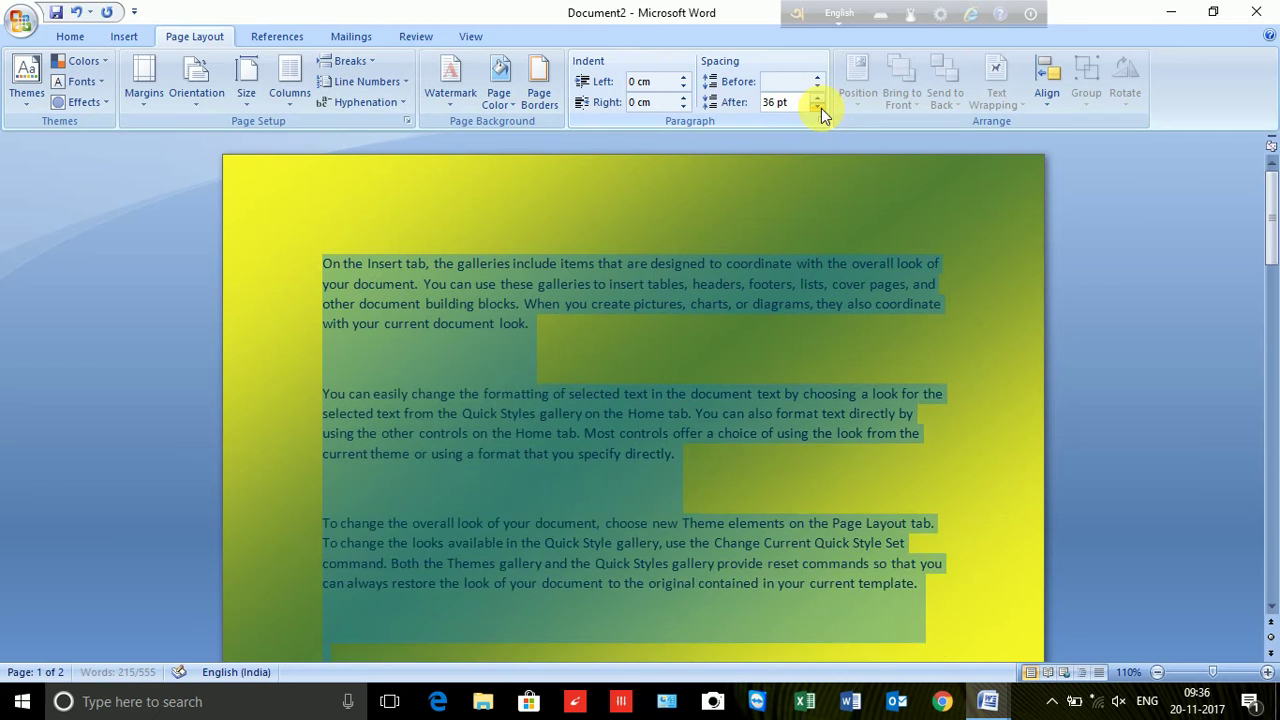
{"action": "left_click", "coordinate": [819, 107]}
{"action": "left_click", "coordinate": [819, 107]}
{"action": "double_click", "coordinate": [819, 107]}
{"action": "left_click", "coordinate": [819, 107]}
{"action": "double_click", "coordinate": [821, 108]}
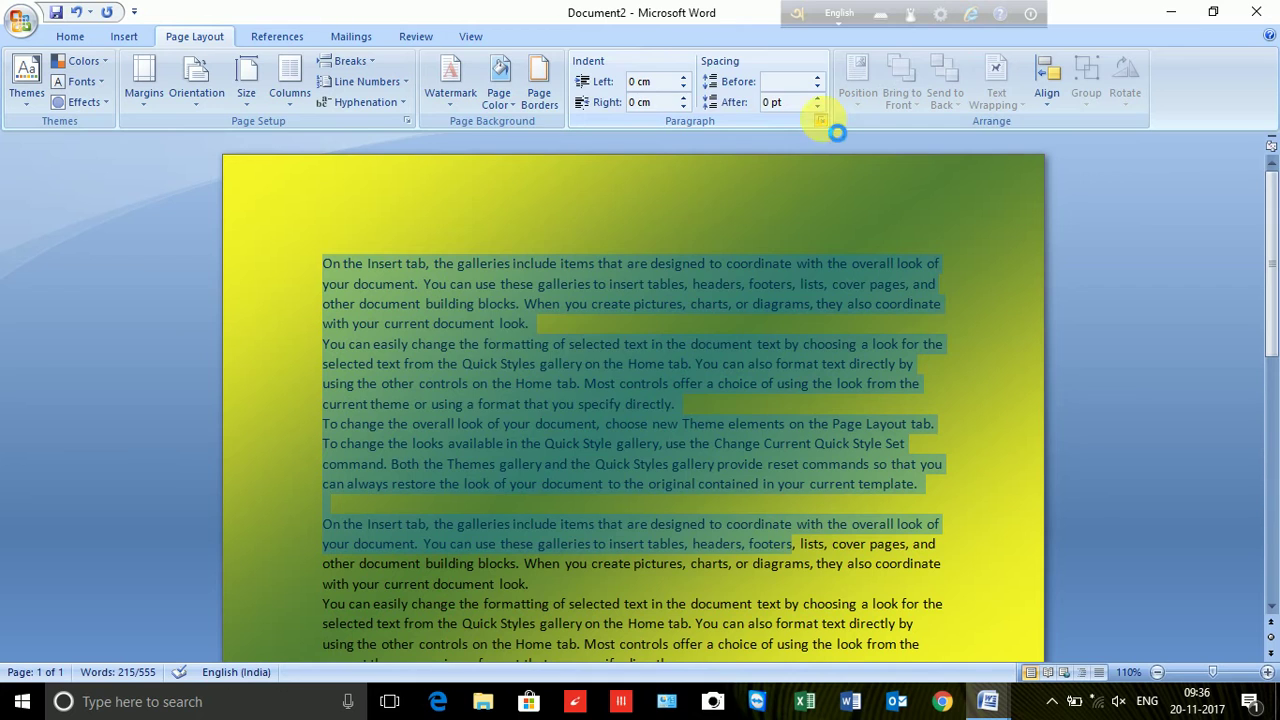
- Change the selected paragraphs' line spacing from multiple 1.08 to Single
{"action": "left_click", "coordinate": [822, 121]}
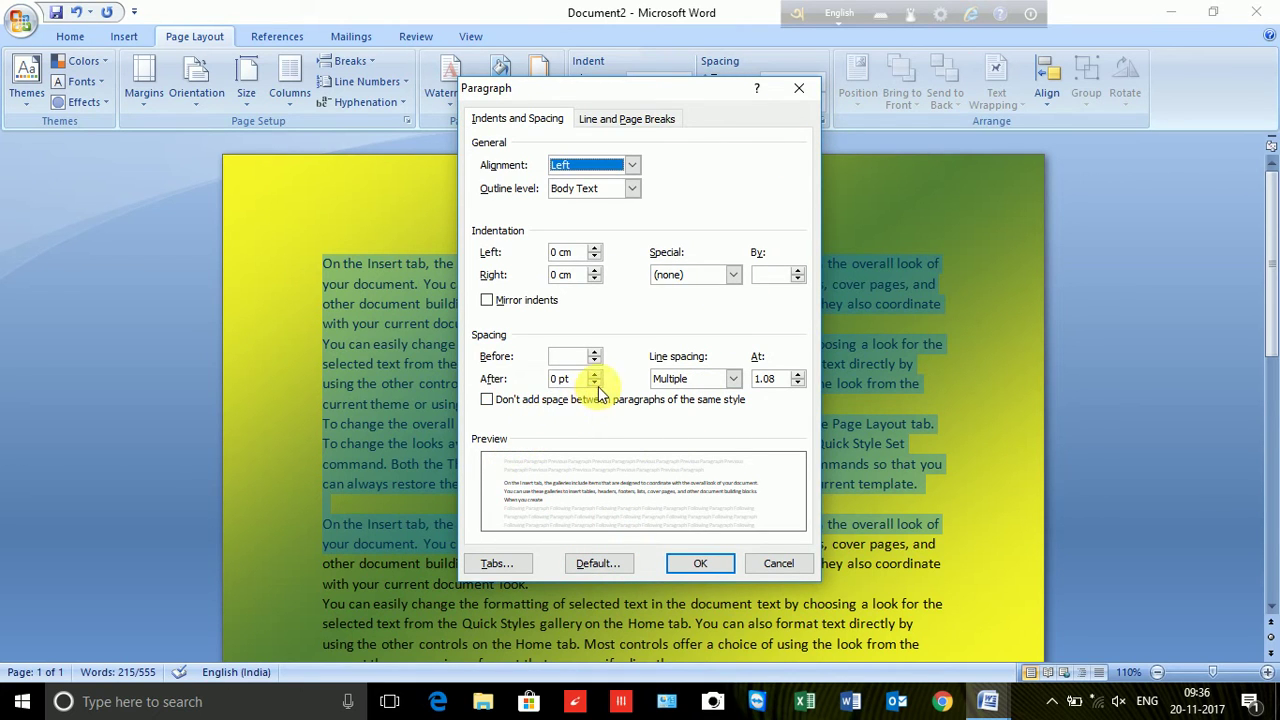
{"action": "left_click", "coordinate": [733, 380]}
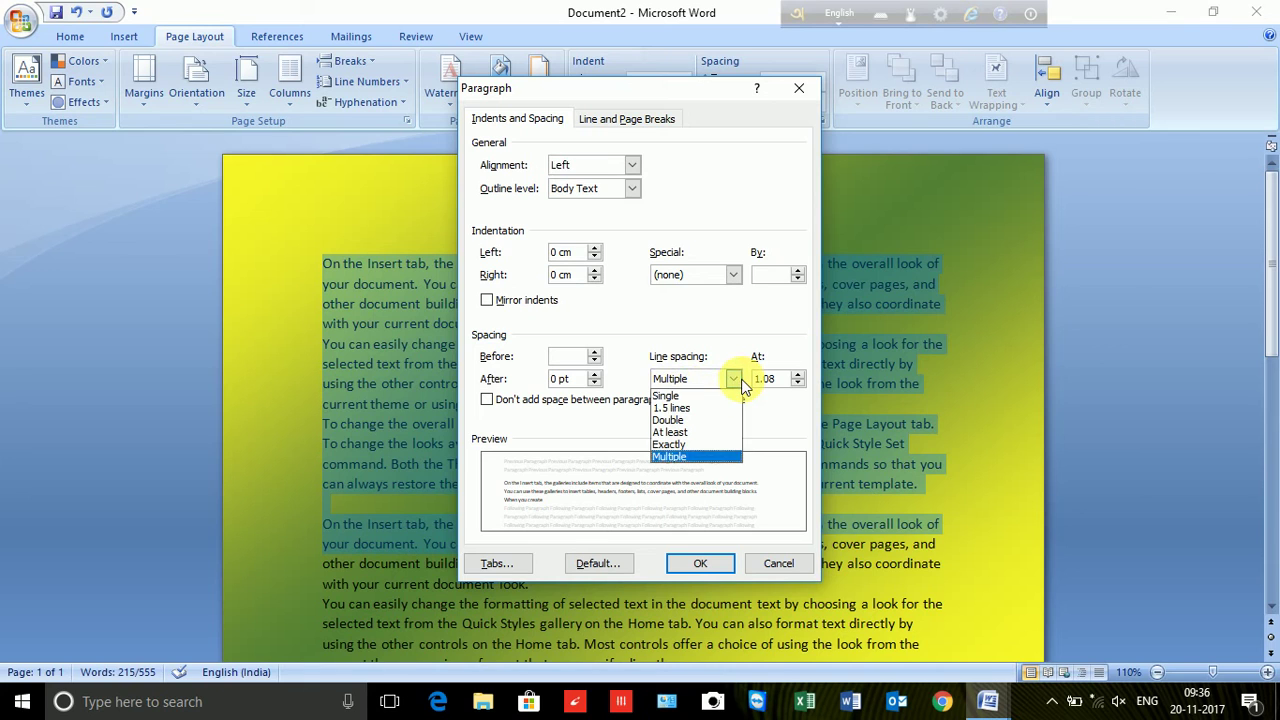
{"action": "left_click", "coordinate": [724, 397]}
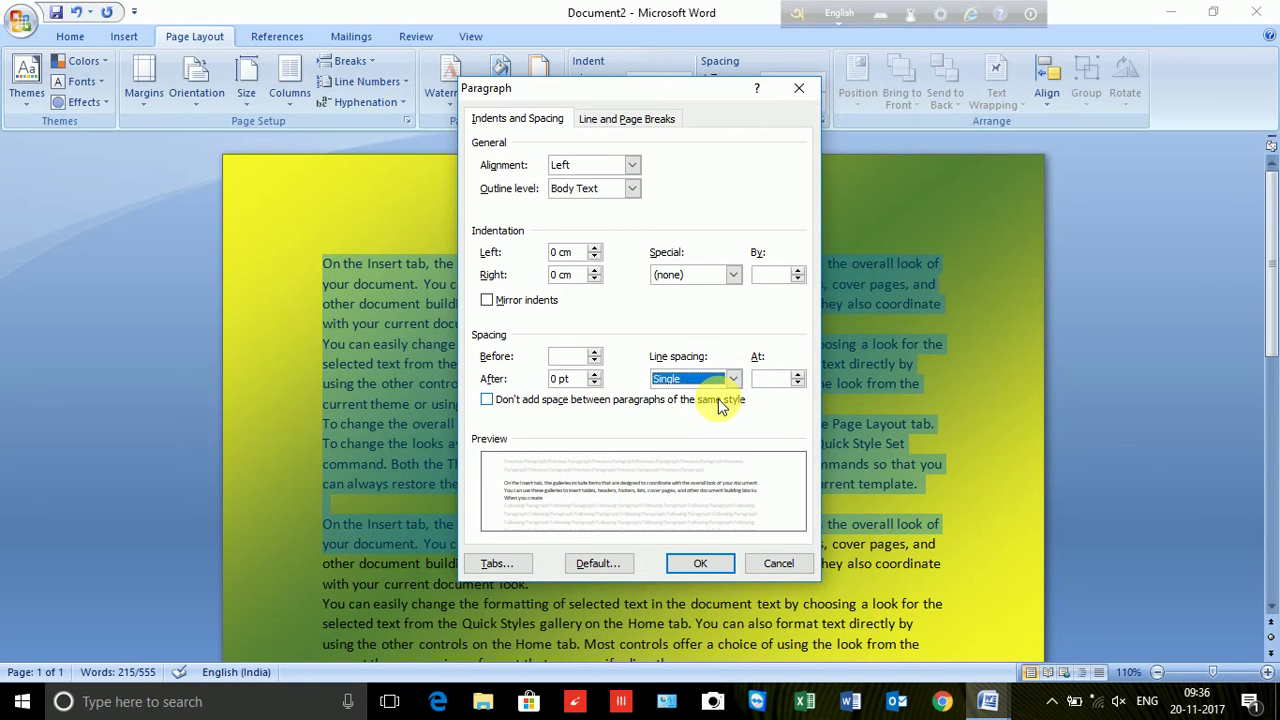
{"action": "left_click", "coordinate": [700, 563]}
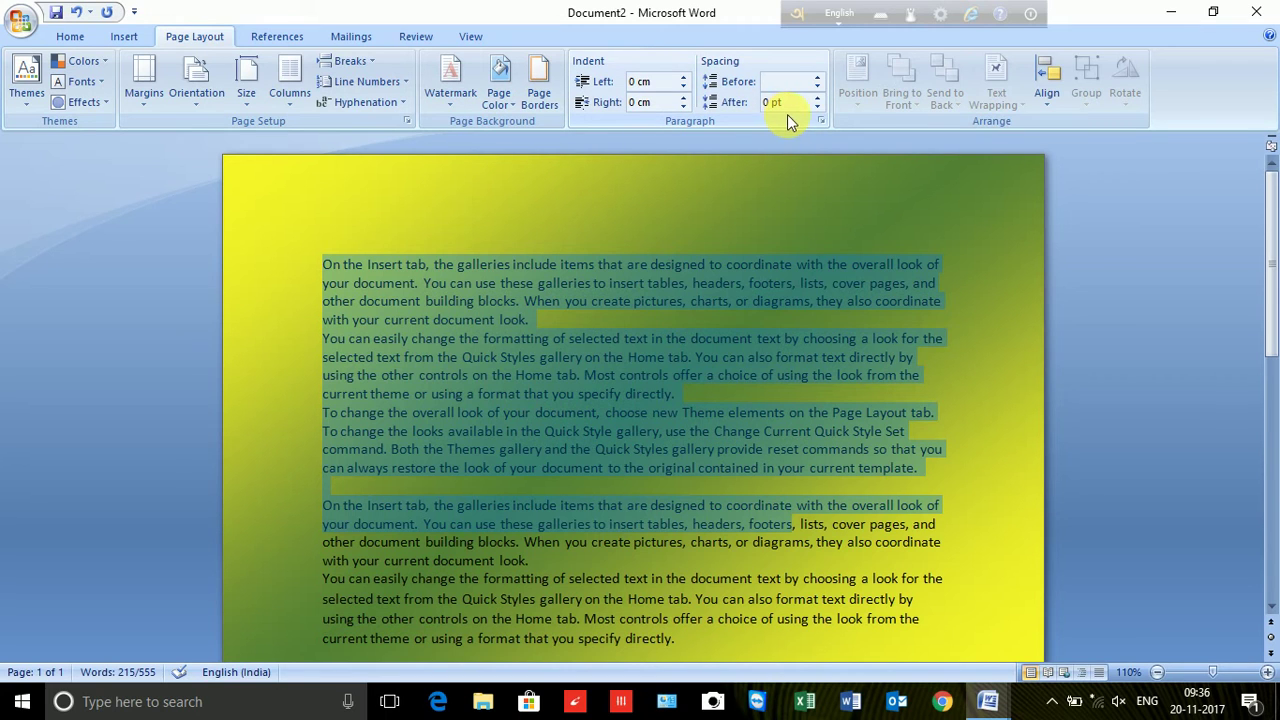
- Deselect the text and create a new blank document, Document3, with Ctrl+N
{"action": "left_click", "coordinate": [612, 403]}
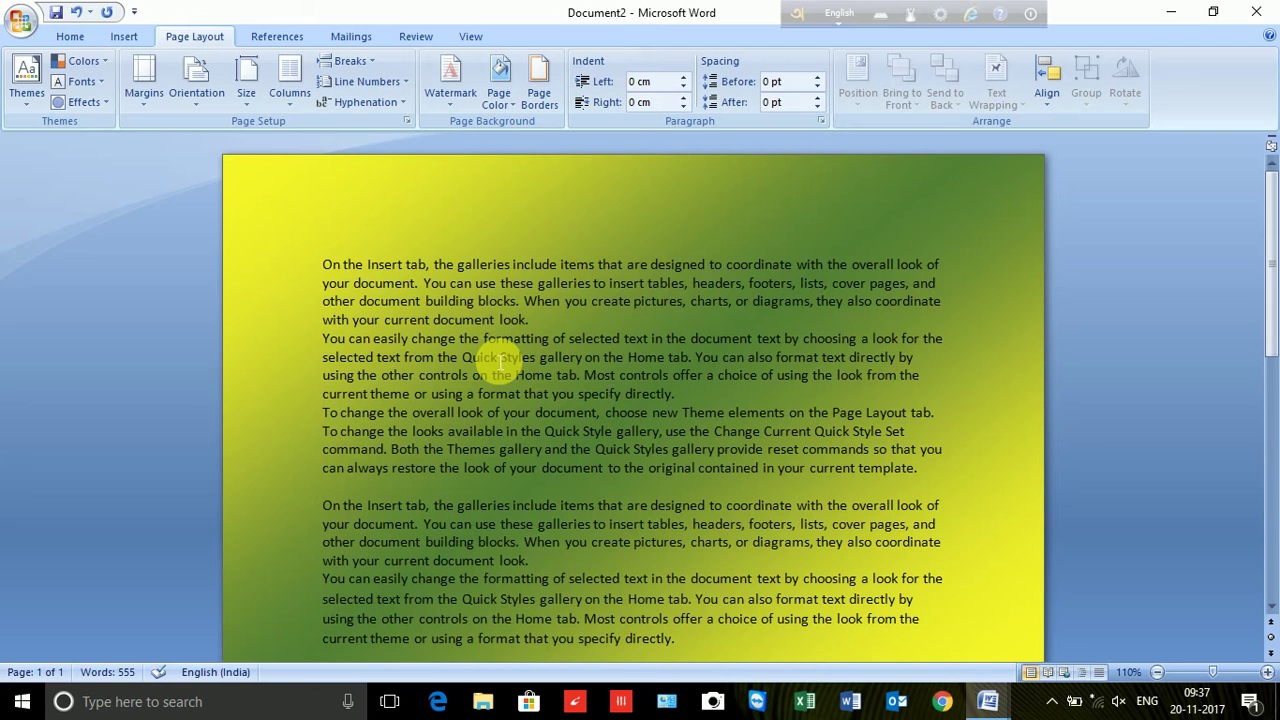
{"action": "key", "text": "ctrl+n"}
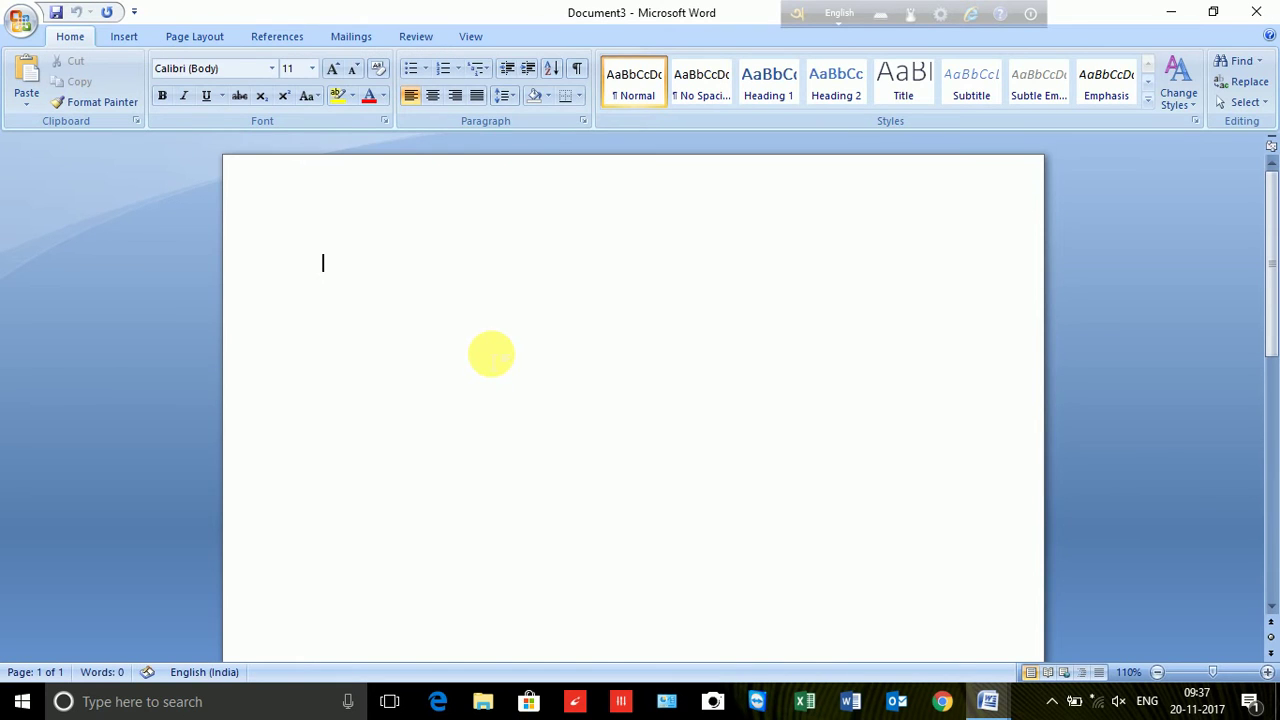
- Draw a rectangle near the page's top-left and give it an orange shape style
{"action": "left_click", "coordinate": [125, 36]}
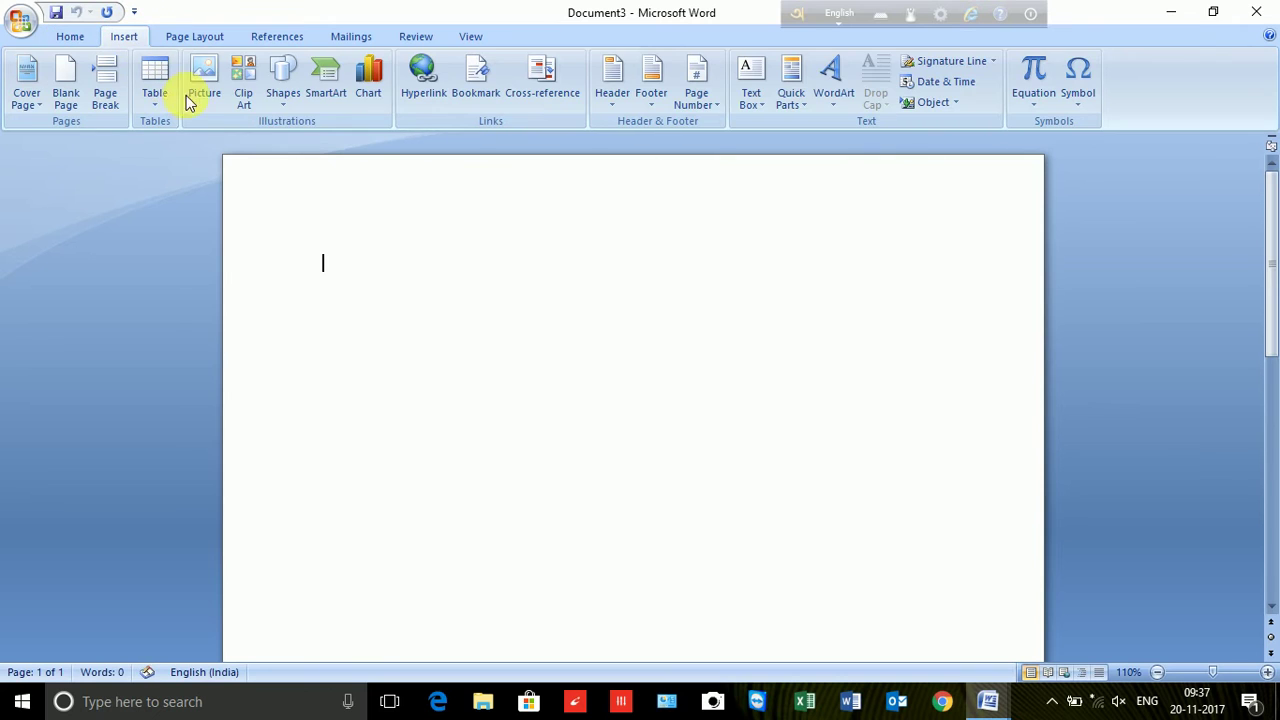
{"action": "left_click", "coordinate": [283, 82]}
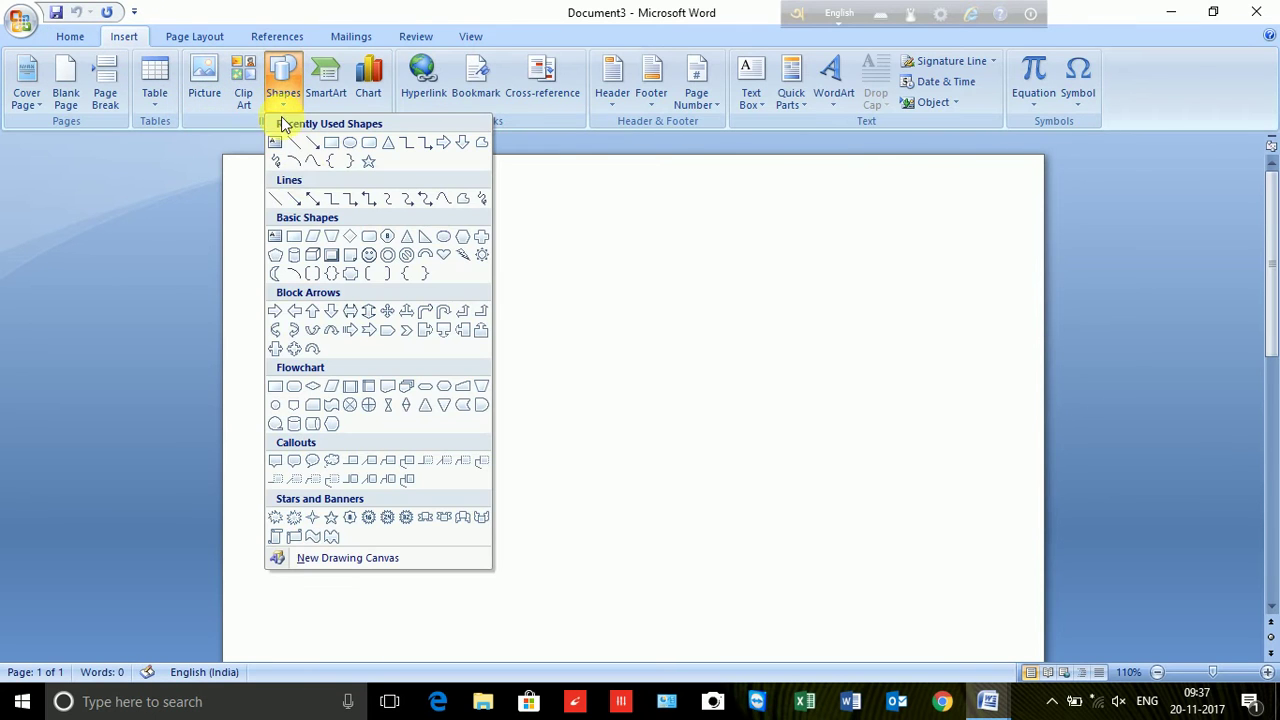
{"action": "left_click", "coordinate": [338, 143]}
{"action": "left_click_drag", "start_coordinate": [349, 251], "coordinate": [566, 423]}
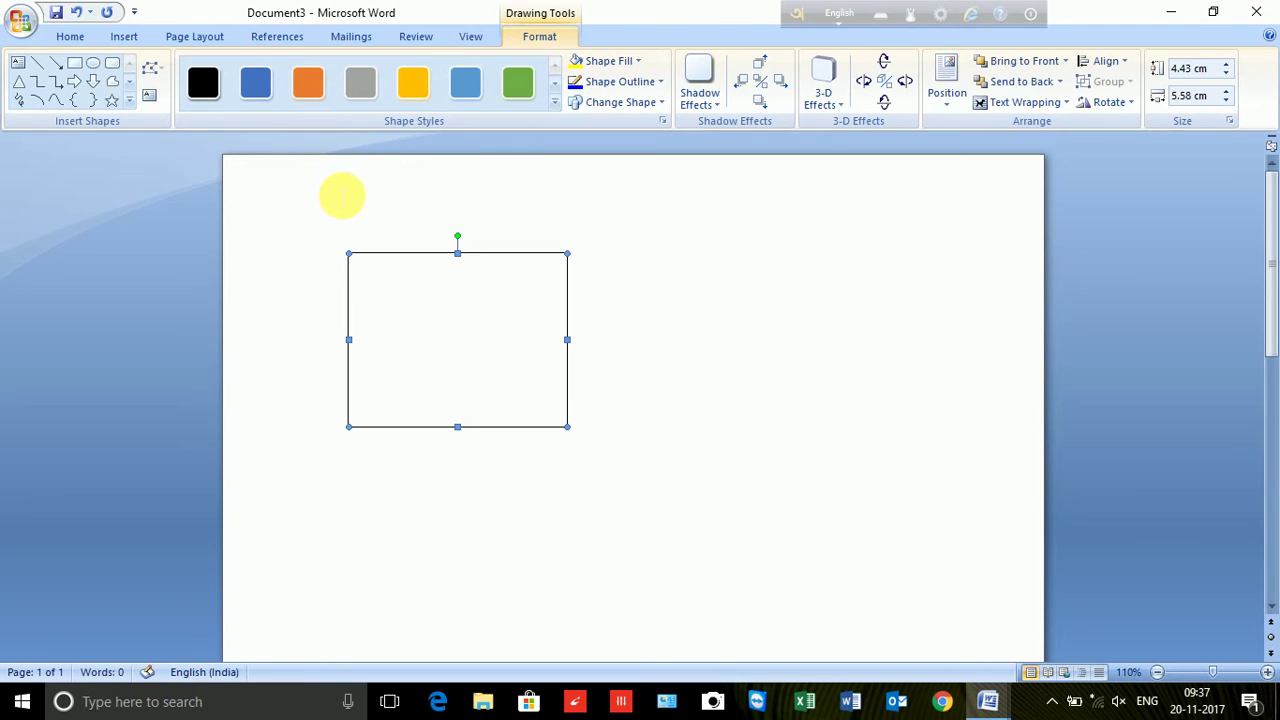
{"action": "left_click", "coordinate": [306, 82]}
- Draw a blue oval overlapping the rectangle's lower part
{"action": "left_click", "coordinate": [93, 62]}
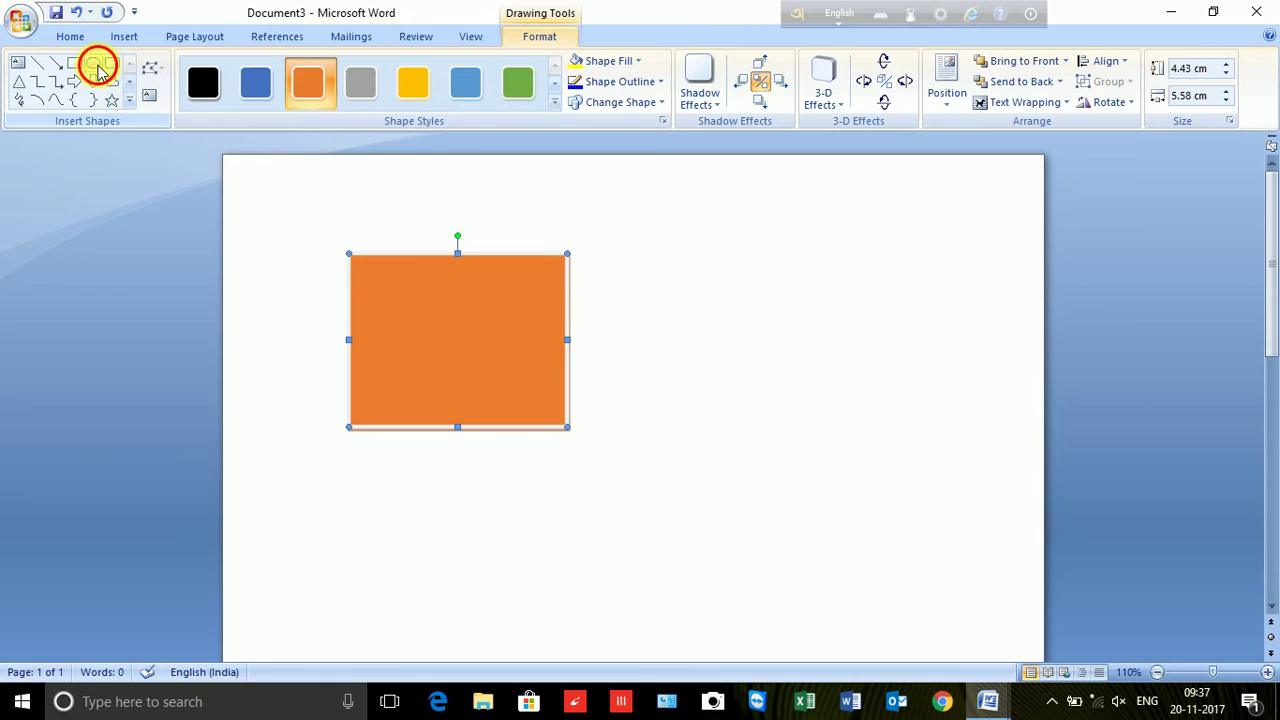
{"action": "left_click_drag", "start_coordinate": [569, 553], "coordinate": [299, 325]}
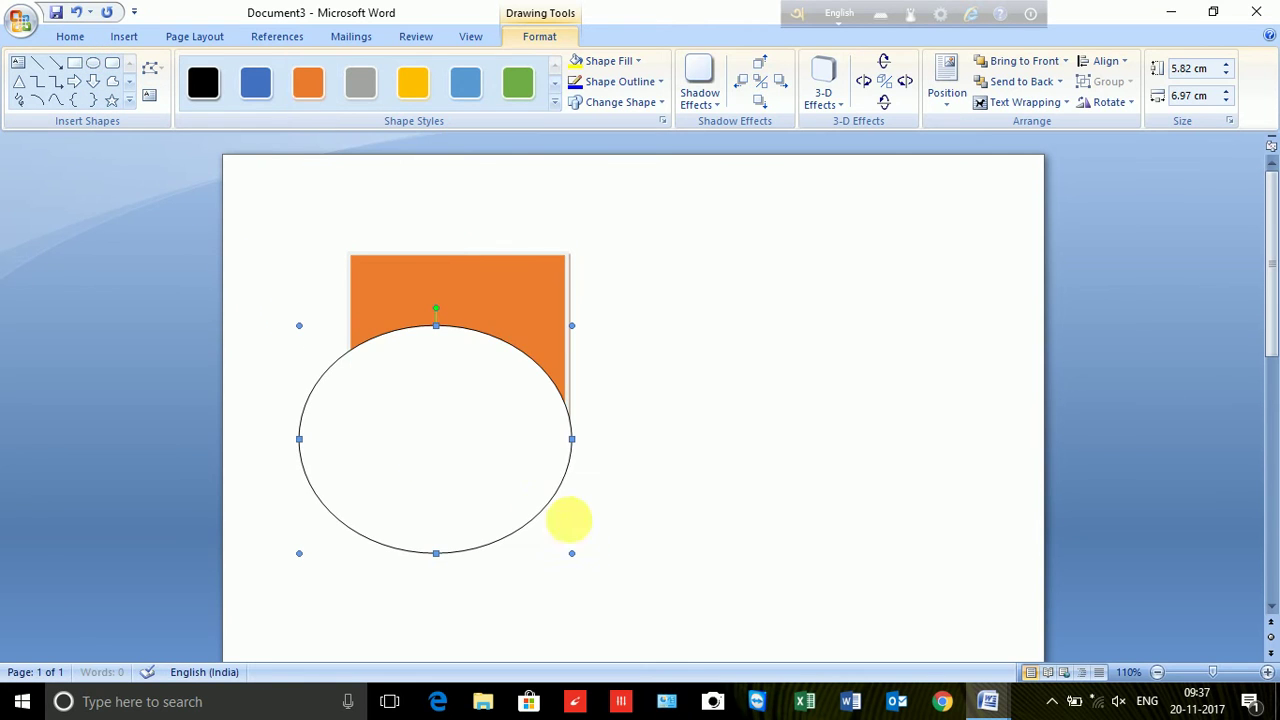
{"action": "left_click", "coordinate": [262, 86]}
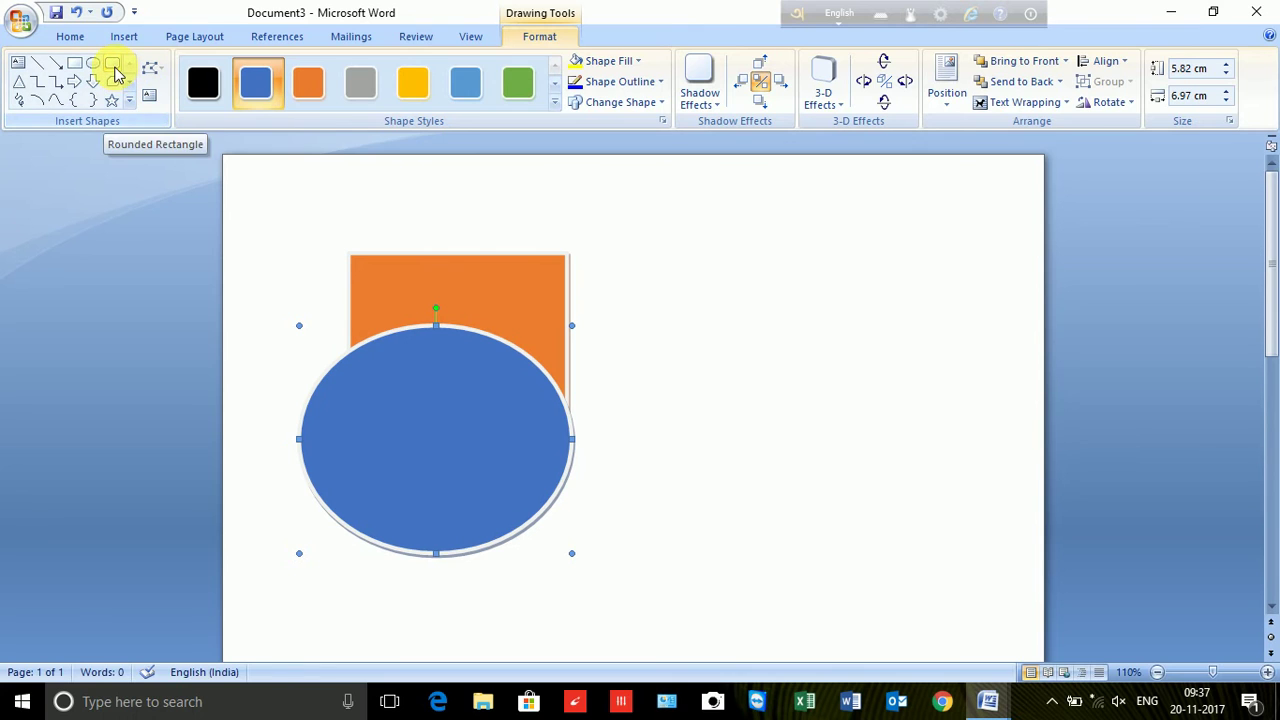
- Draw a green rounded rectangle overlapping the other two shapes
{"action": "left_click", "coordinate": [113, 64]}
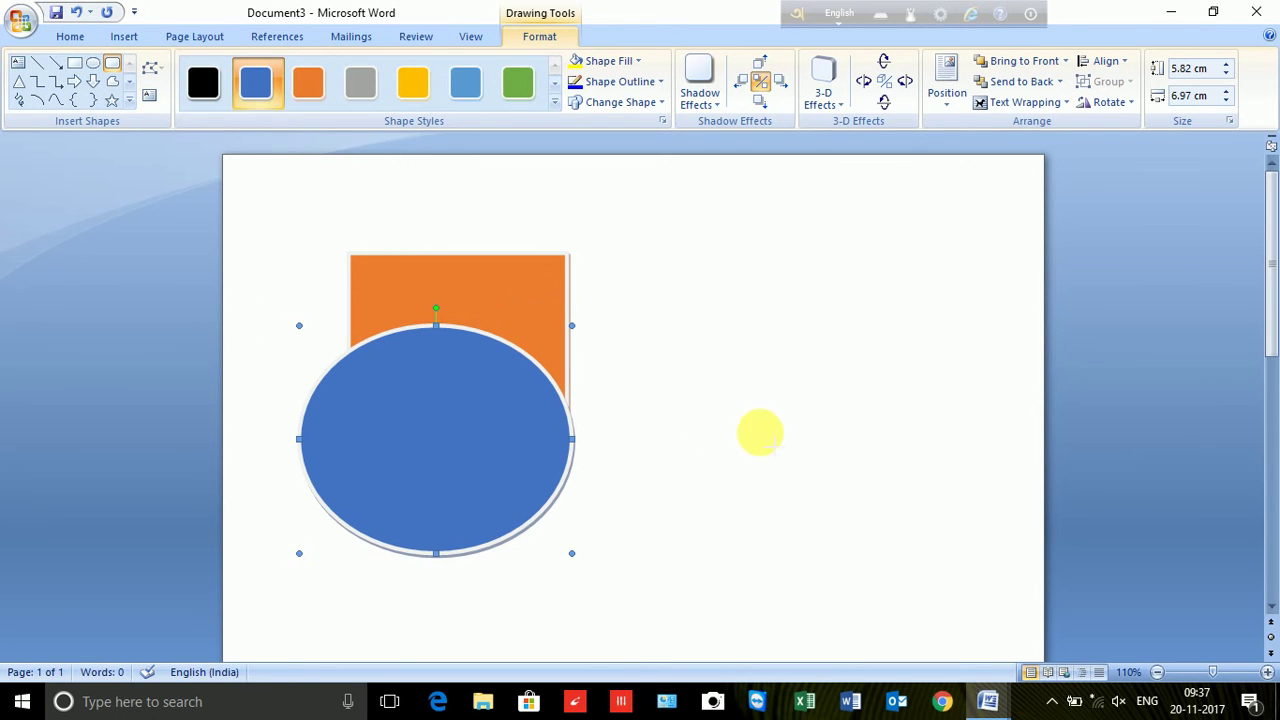
{"action": "left_click_drag", "start_coordinate": [500, 292], "coordinate": [789, 463]}
{"action": "left_click", "coordinate": [519, 99]}
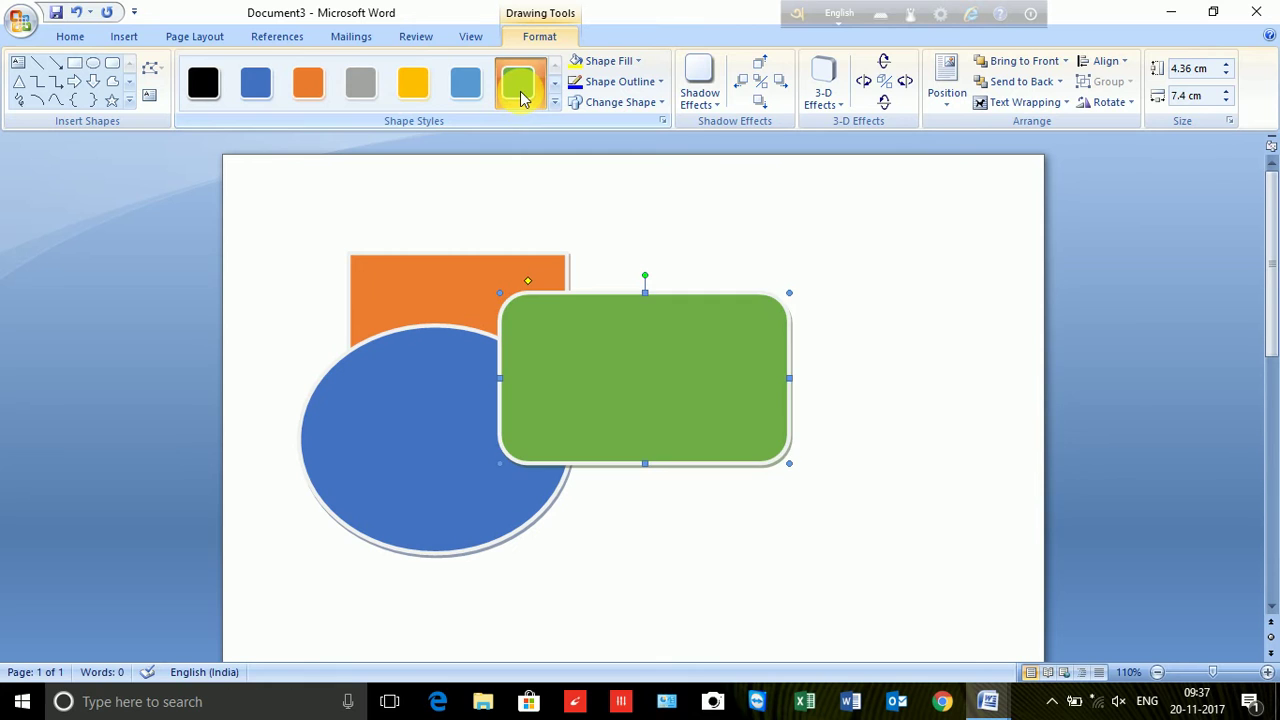
{"action": "left_click", "coordinate": [138, 37]}
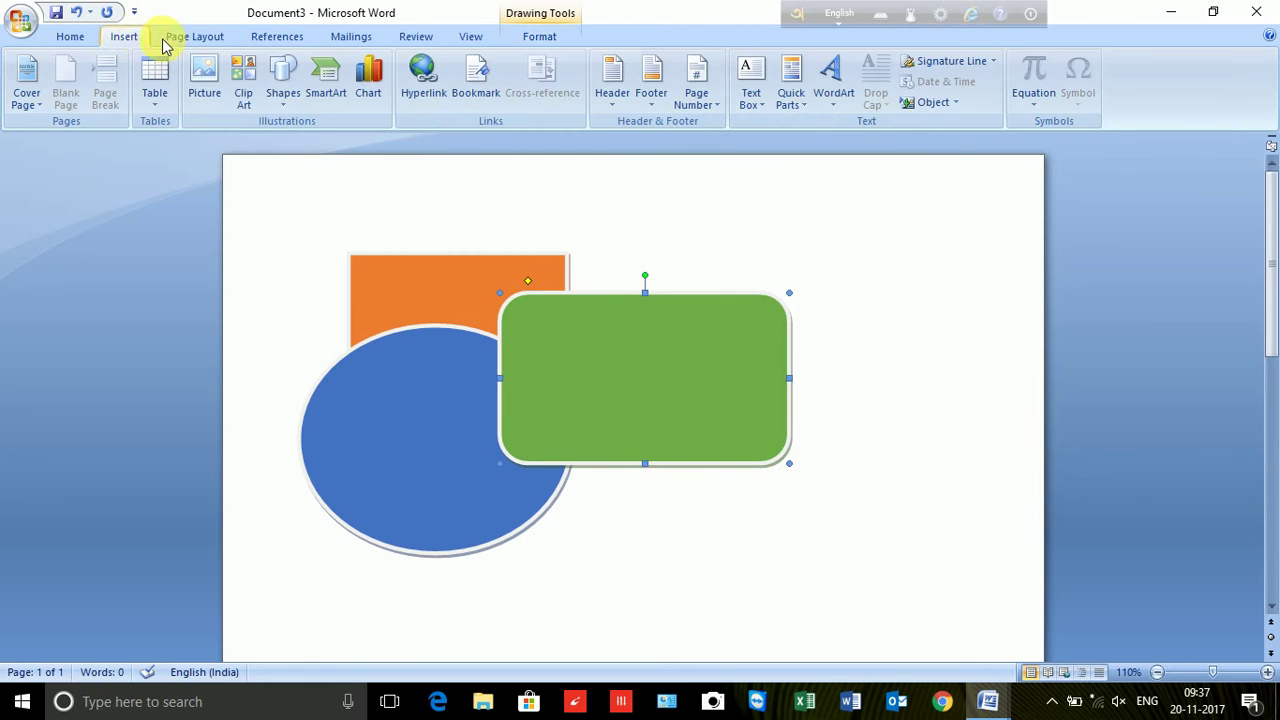
{"action": "left_click", "coordinate": [197, 40]}
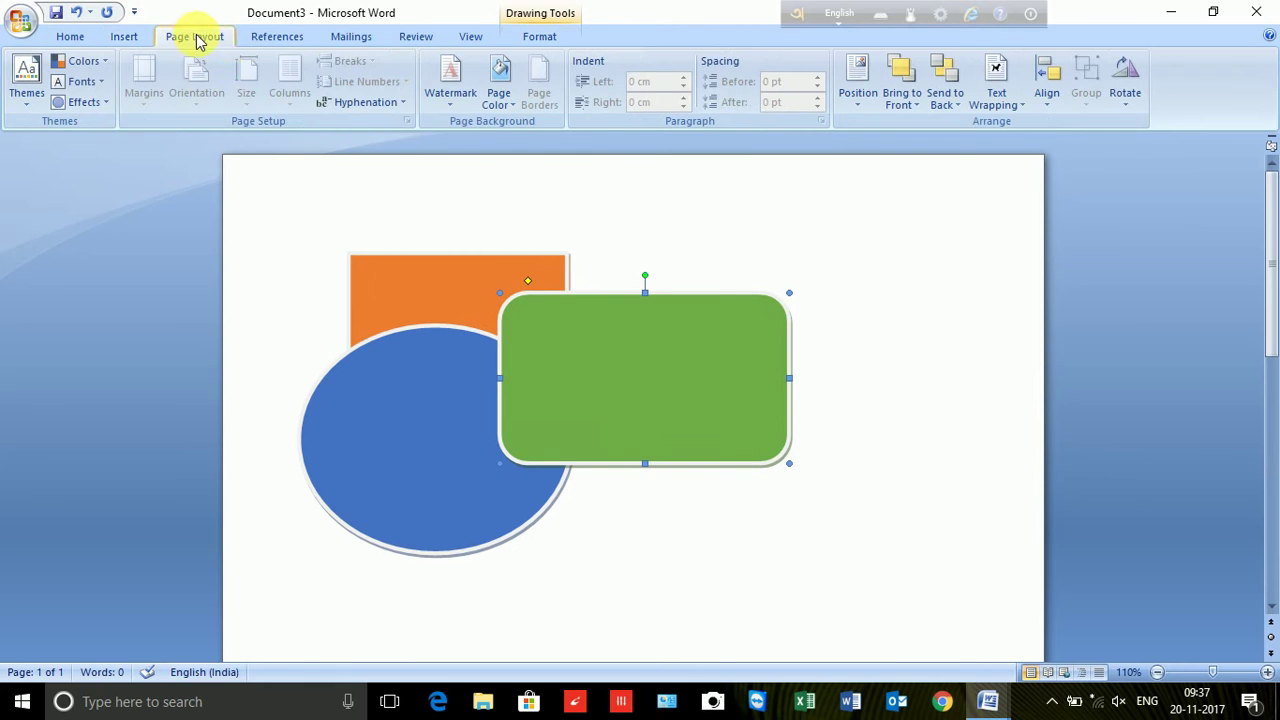
- Bring the orange rectangle in front of the other shapes
{"action": "left_click", "coordinate": [867, 108]}
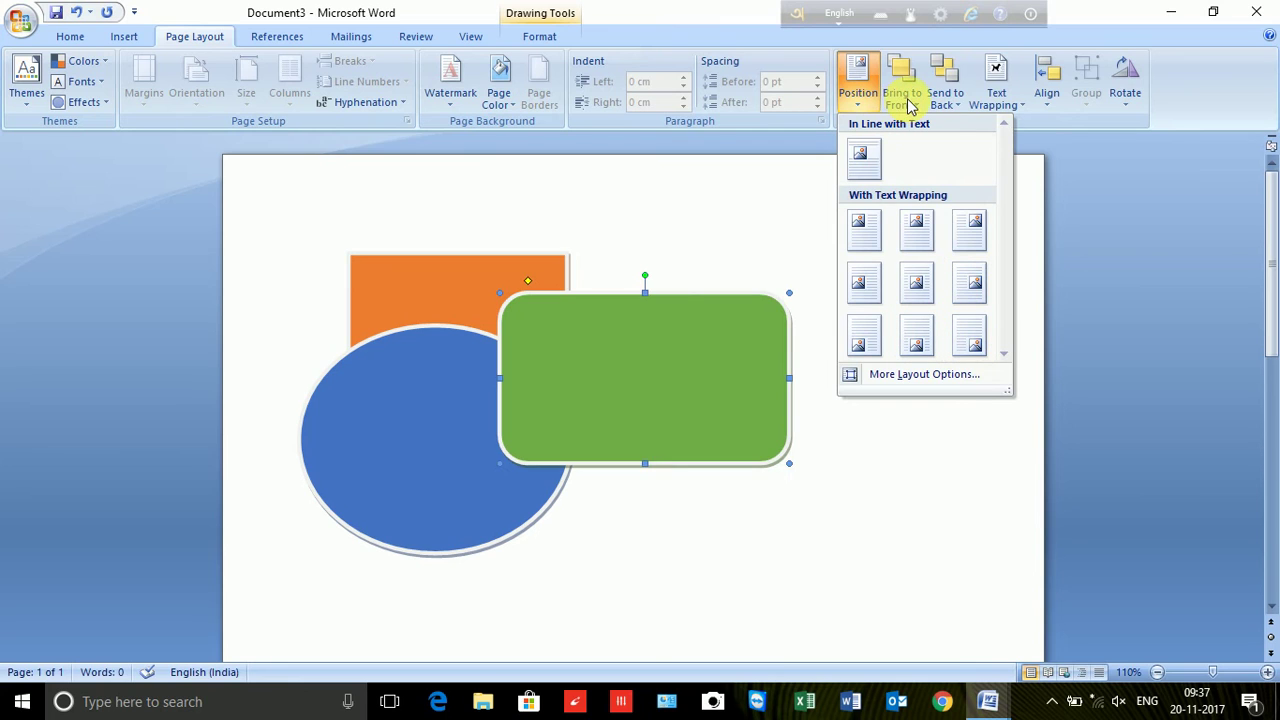
{"action": "left_click", "coordinate": [797, 196]}
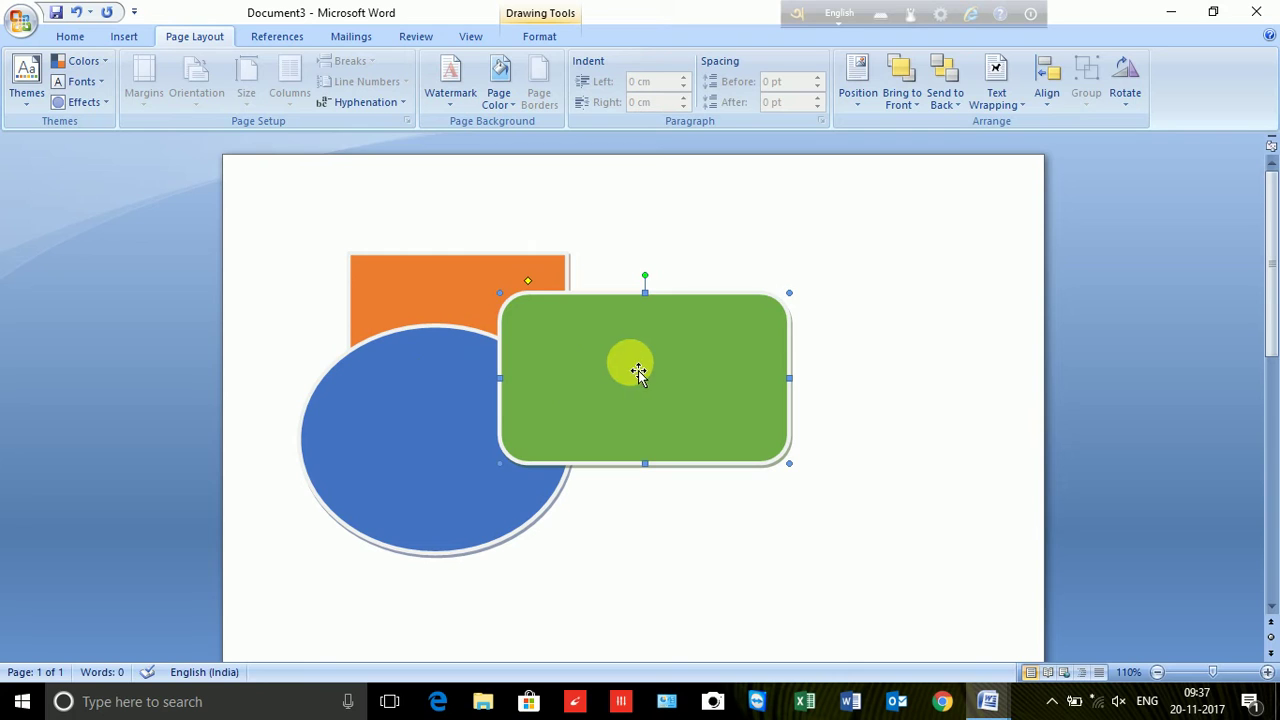
{"action": "left_click", "coordinate": [423, 285]}
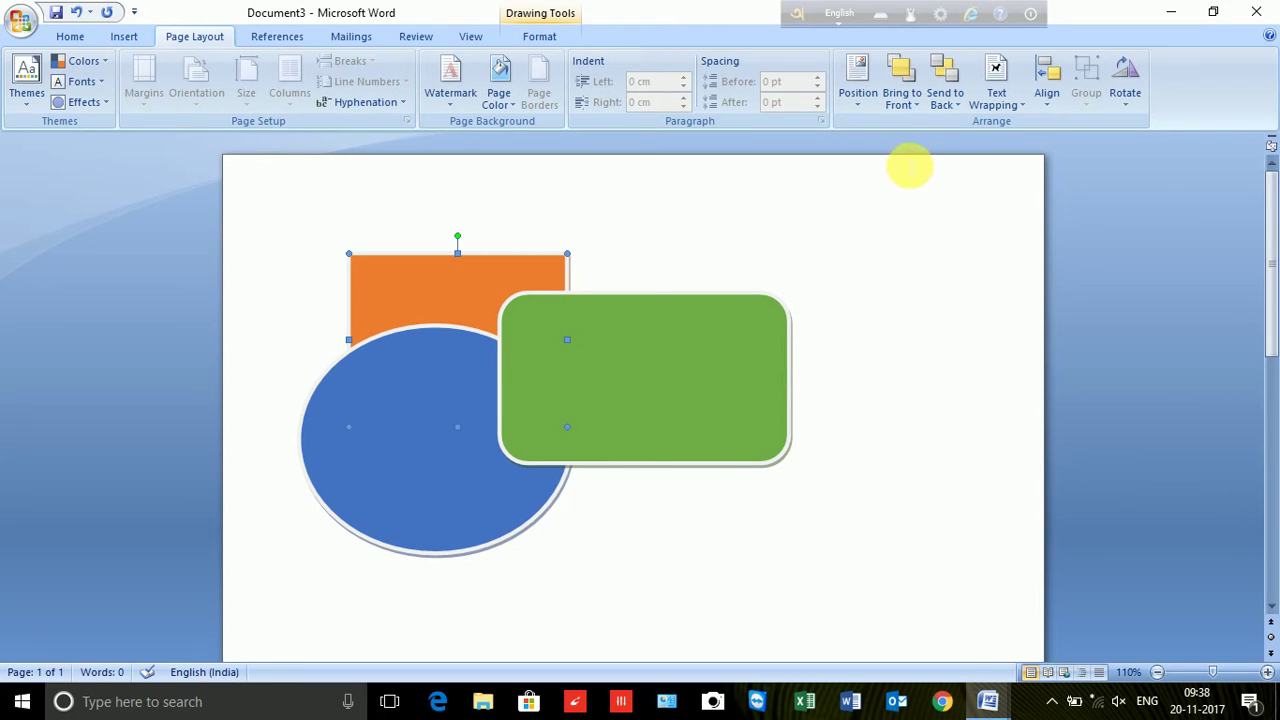
{"action": "left_click", "coordinate": [905, 78]}
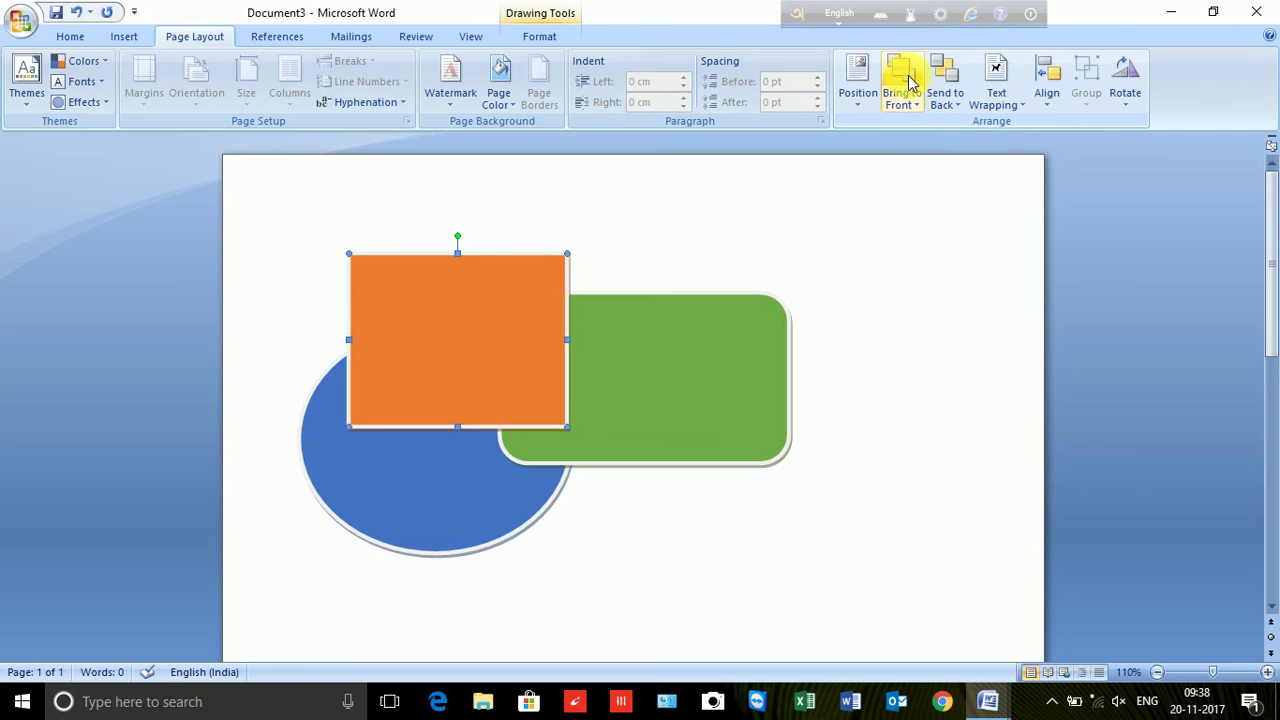
- Send the blue oval, then the orange rectangle, to the back of the stack
{"action": "left_click", "coordinate": [486, 500]}
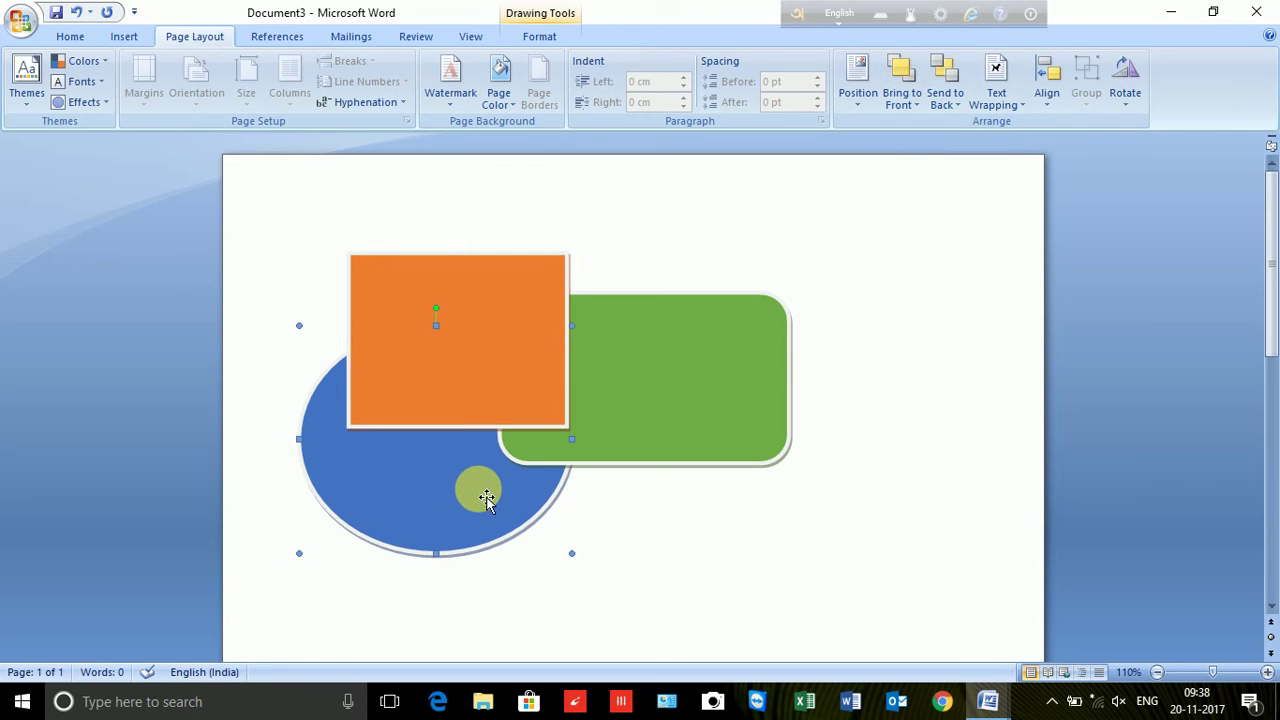
{"action": "left_click", "coordinate": [903, 74]}
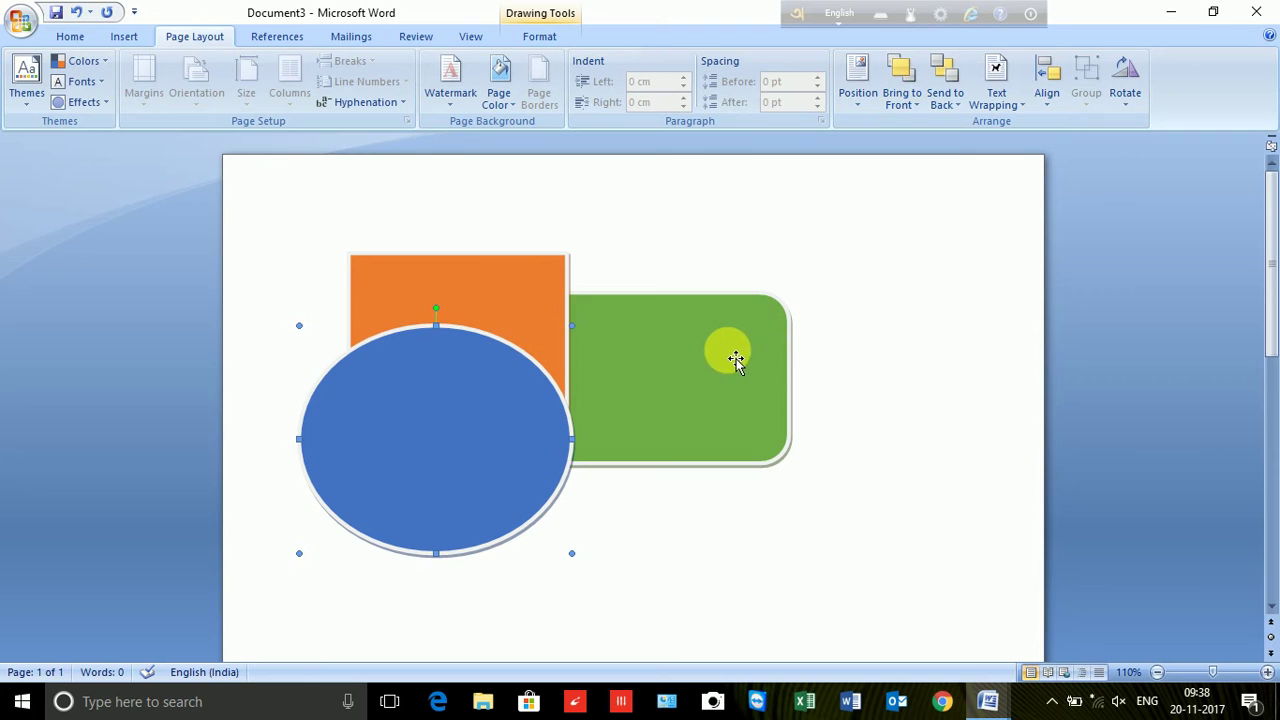
{"action": "left_click", "coordinate": [946, 77]}
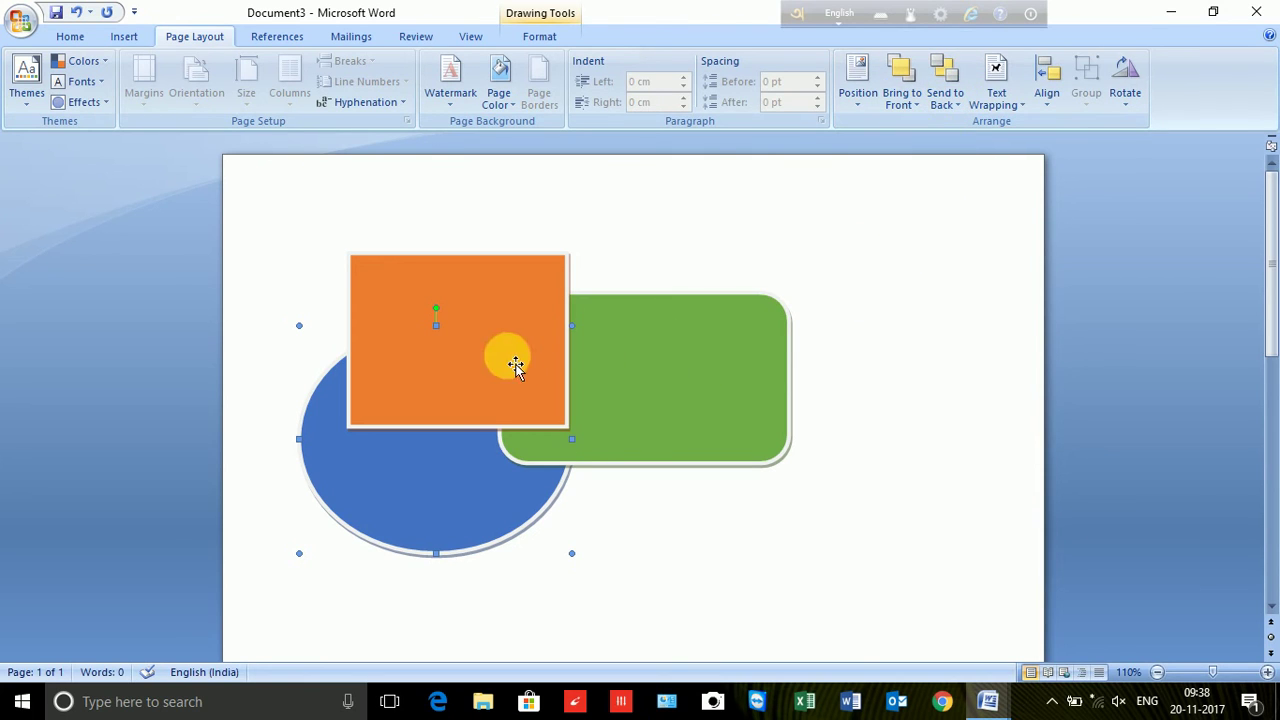
{"action": "left_click", "coordinate": [514, 365]}
{"action": "left_click", "coordinate": [950, 75]}
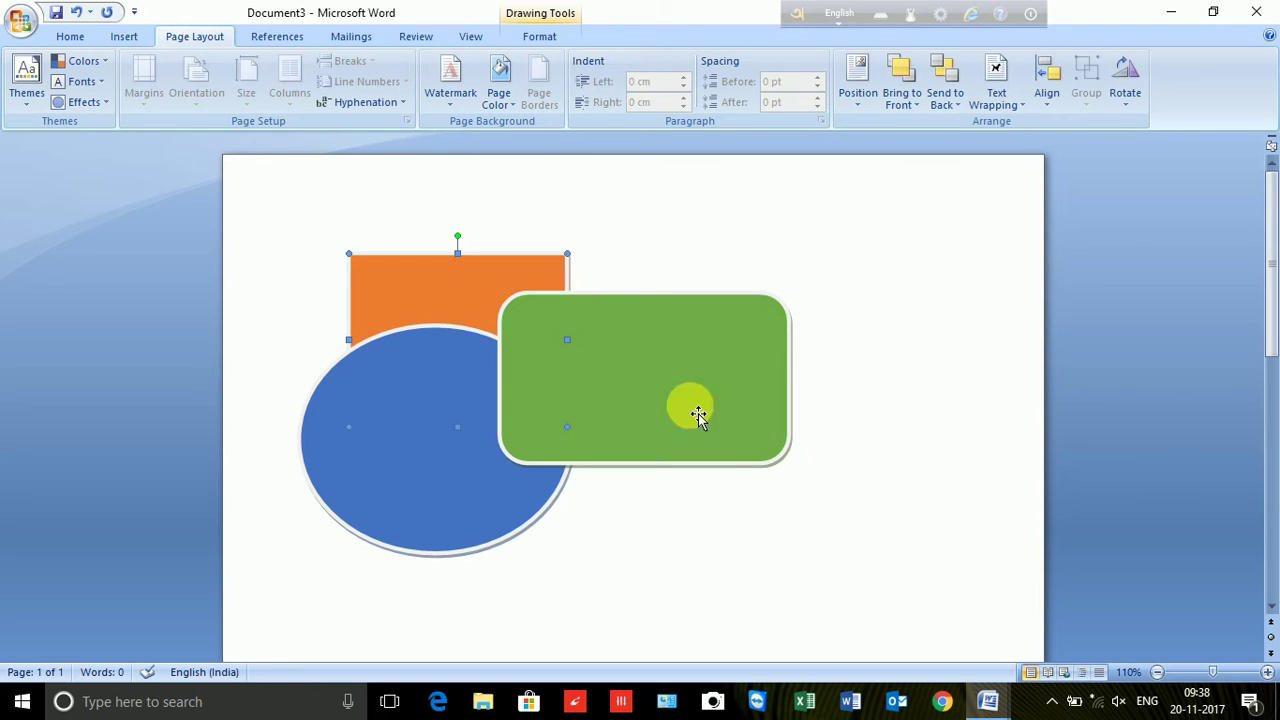
- Drag the green rounded rectangle down below the blue oval
{"action": "left_click_drag", "start_coordinate": [697, 417], "coordinate": [743, 409]}
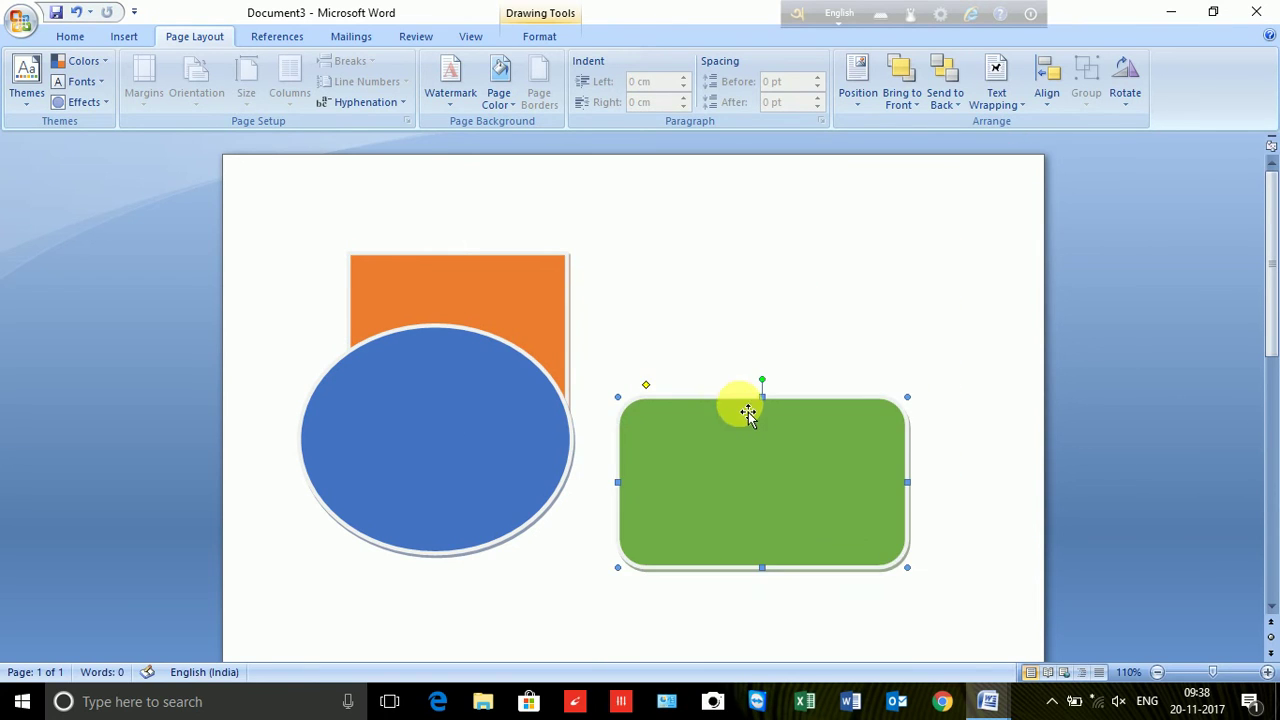
{"action": "left_click_drag", "start_coordinate": [737, 480], "coordinate": [751, 331]}
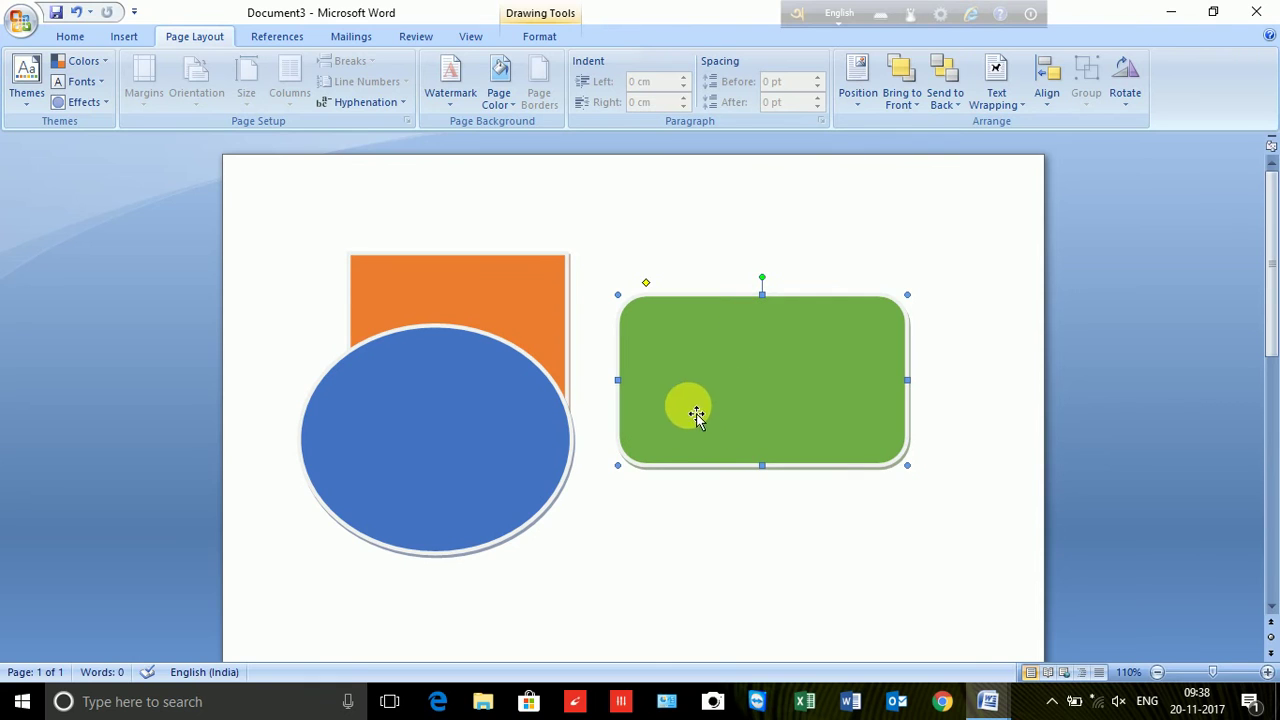
{"action": "scroll", "coordinate": [609, 446], "scroll_direction": "down", "scroll_amount": 2}
{"action": "left_click_drag", "start_coordinate": [449, 399], "coordinate": [460, 283]}
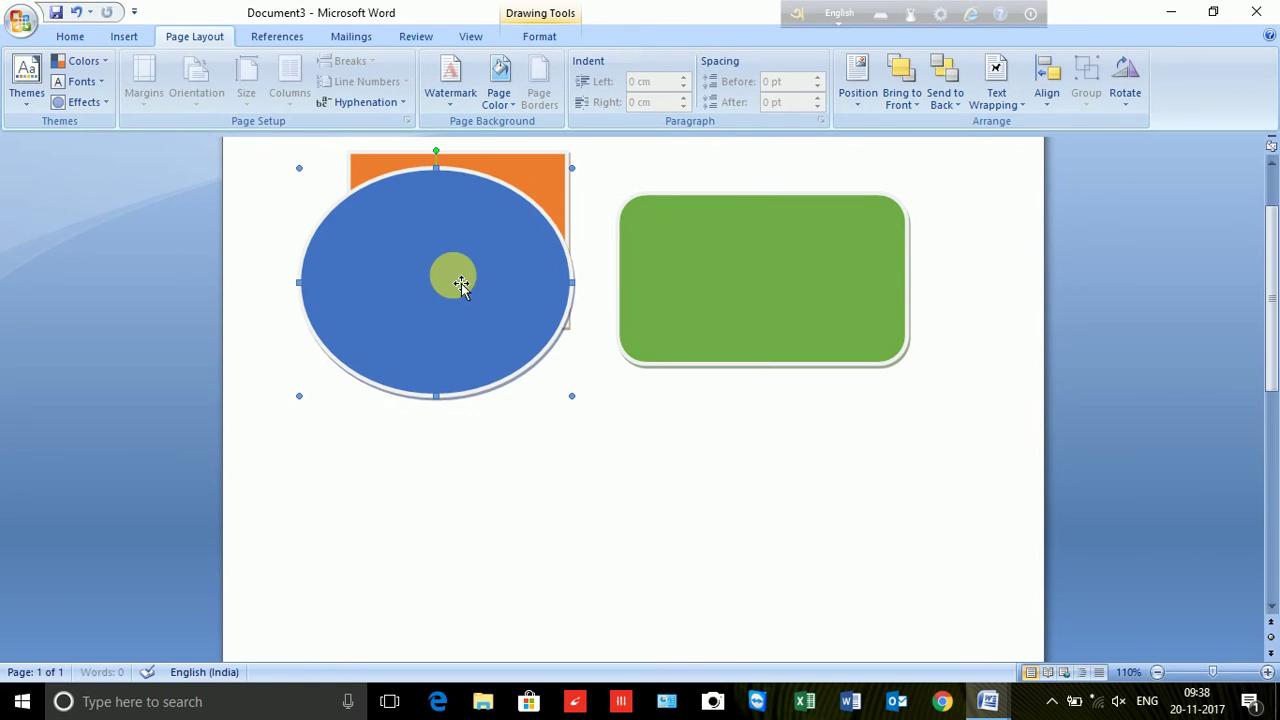
{"action": "left_click_drag", "start_coordinate": [745, 312], "coordinate": [734, 366]}
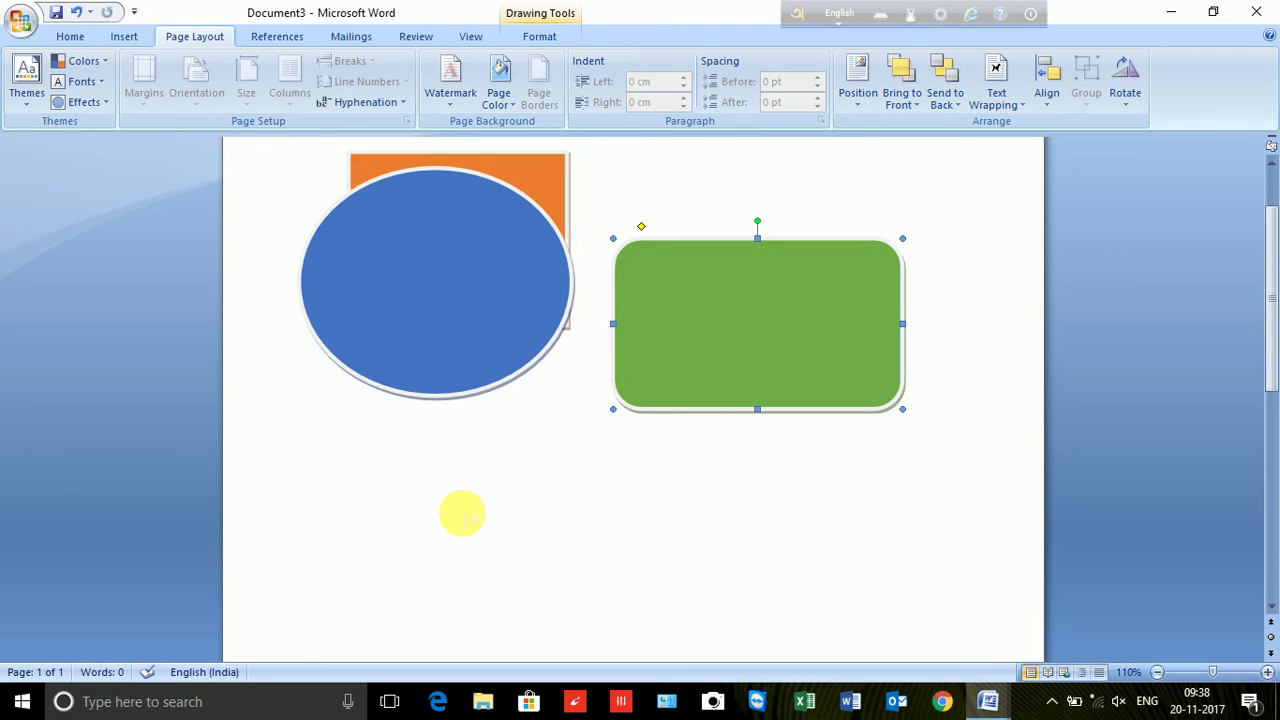
{"action": "left_click_drag", "start_coordinate": [710, 376], "coordinate": [554, 535]}
- Drag the blue oval left so it overlaps the orange square's left side
{"action": "left_click_drag", "start_coordinate": [535, 350], "coordinate": [730, 360]}
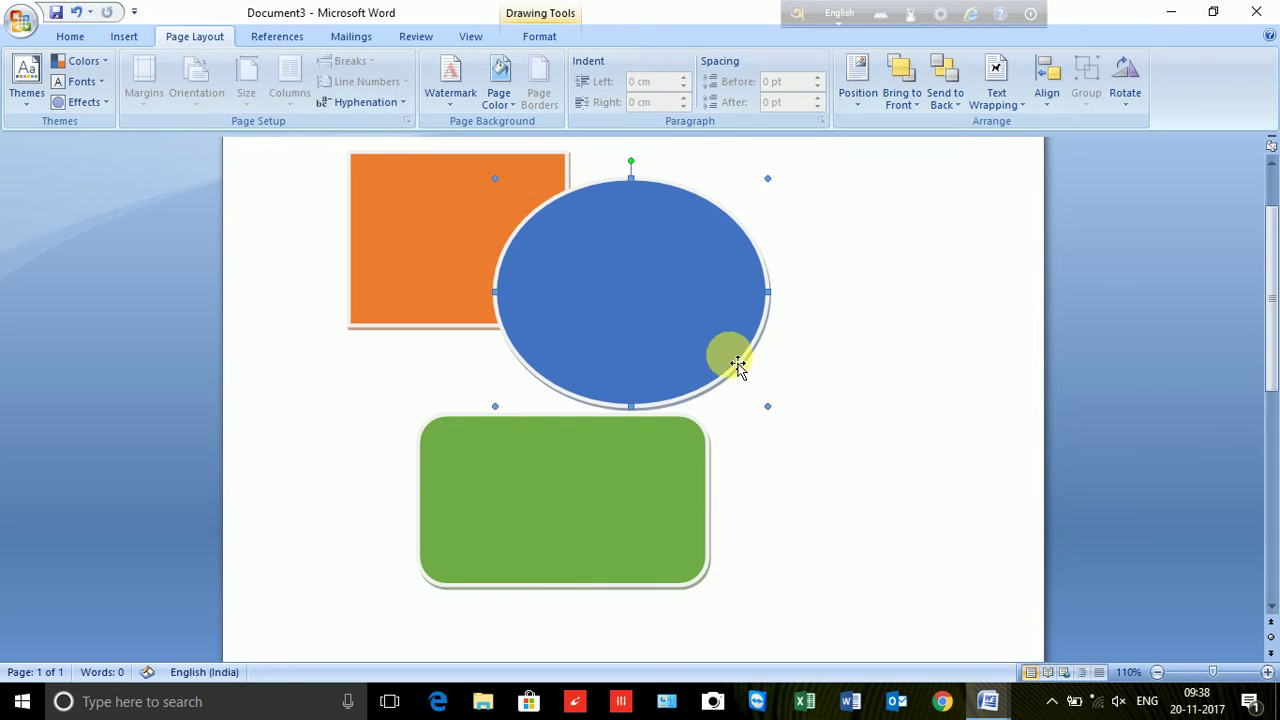
{"action": "left_click_drag", "start_coordinate": [700, 315], "coordinate": [793, 337]}
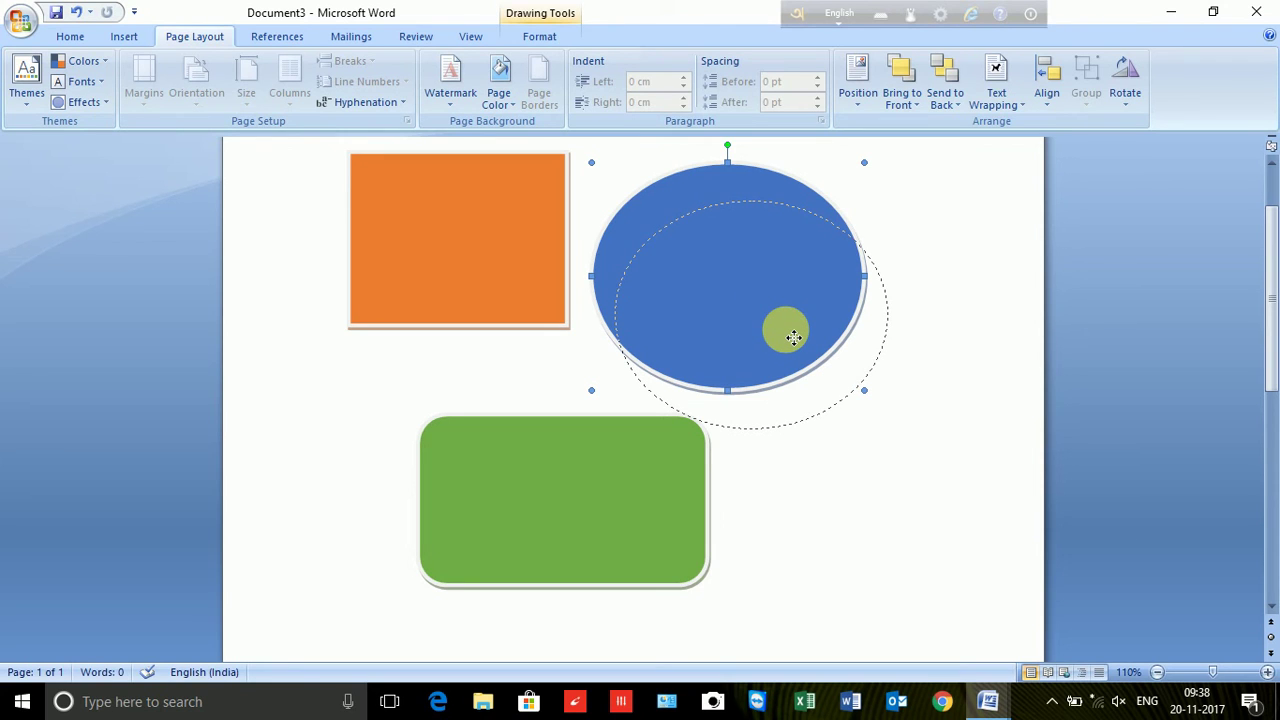
{"action": "left_click_drag", "start_coordinate": [793, 337], "coordinate": [1108, 8]}
{"action": "scroll", "coordinate": [317, 240], "scroll_direction": "up", "scroll_amount": 1}
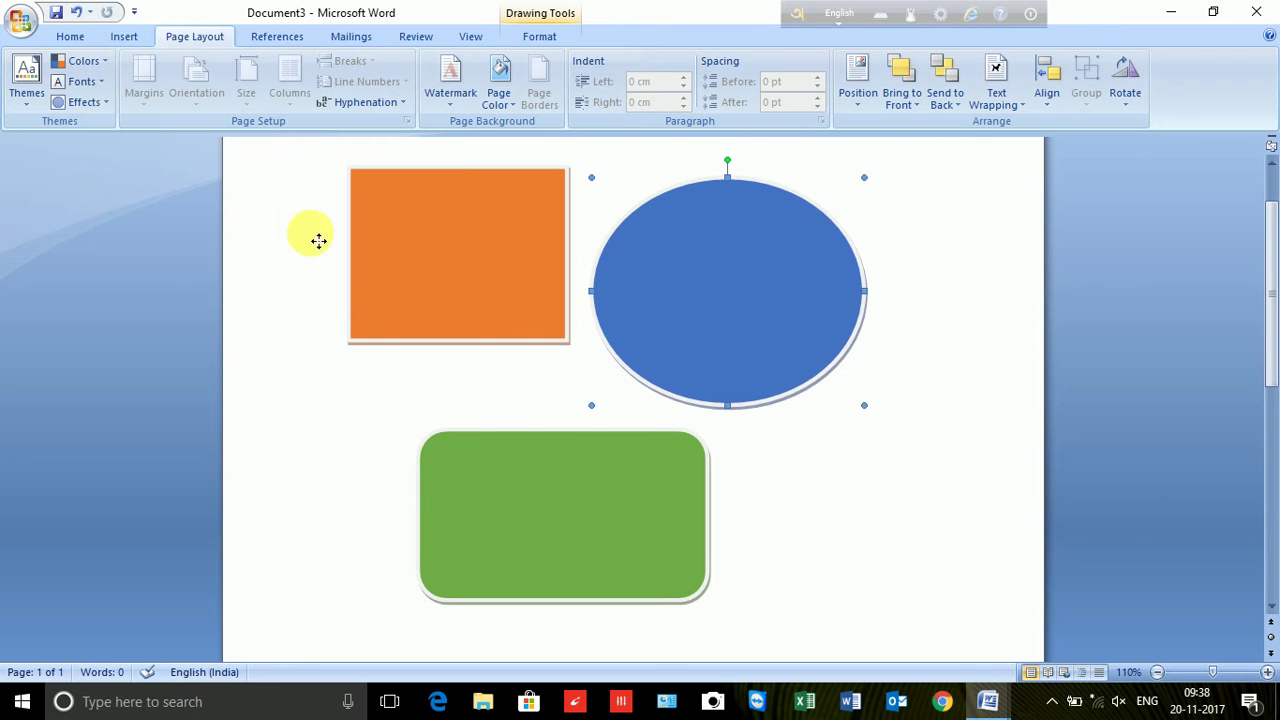
{"action": "scroll", "coordinate": [110, 150], "scroll_direction": "up", "scroll_amount": 1}
{"action": "left_click_drag", "start_coordinate": [140, 55], "coordinate": [400, 308]}
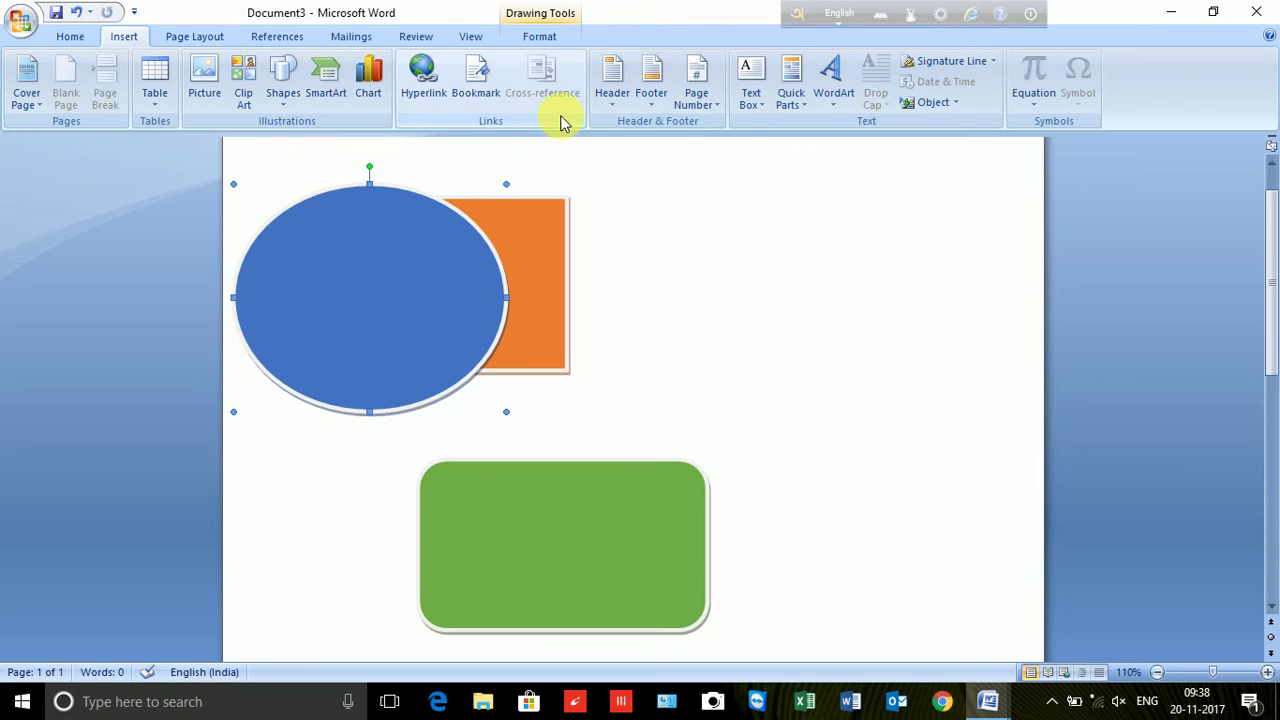
- Insert a first-style WordArt reading 'INDIA' in Arial Black, size 36
{"action": "left_click", "coordinate": [829, 105]}
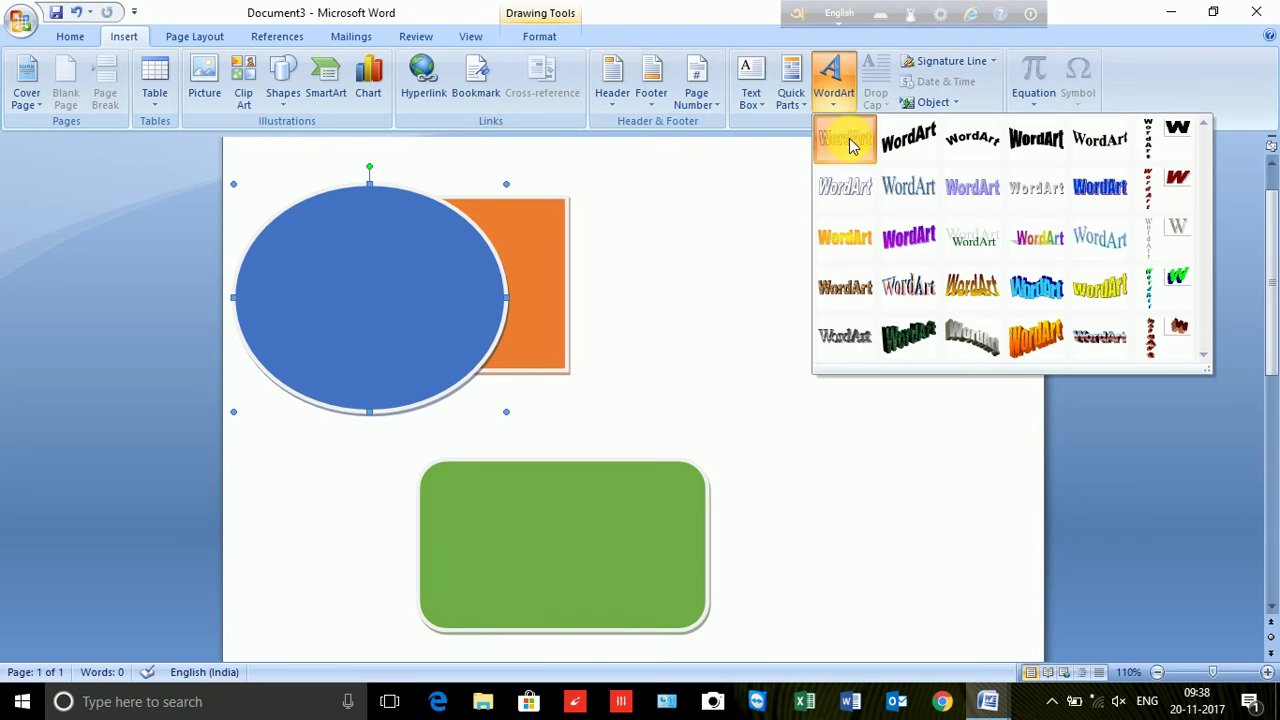
{"action": "left_click", "coordinate": [632, 392]}
{"action": "type", "text": "K"}
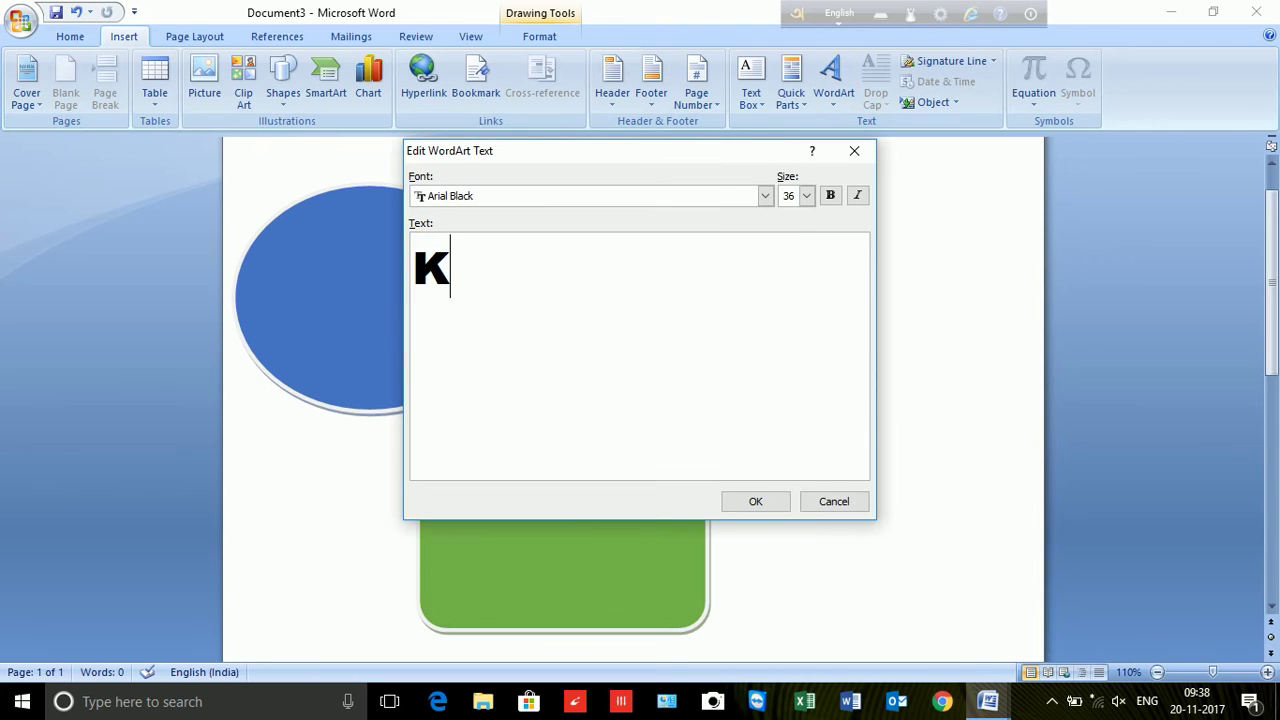
{"action": "type", "text": "JGJFHM"}
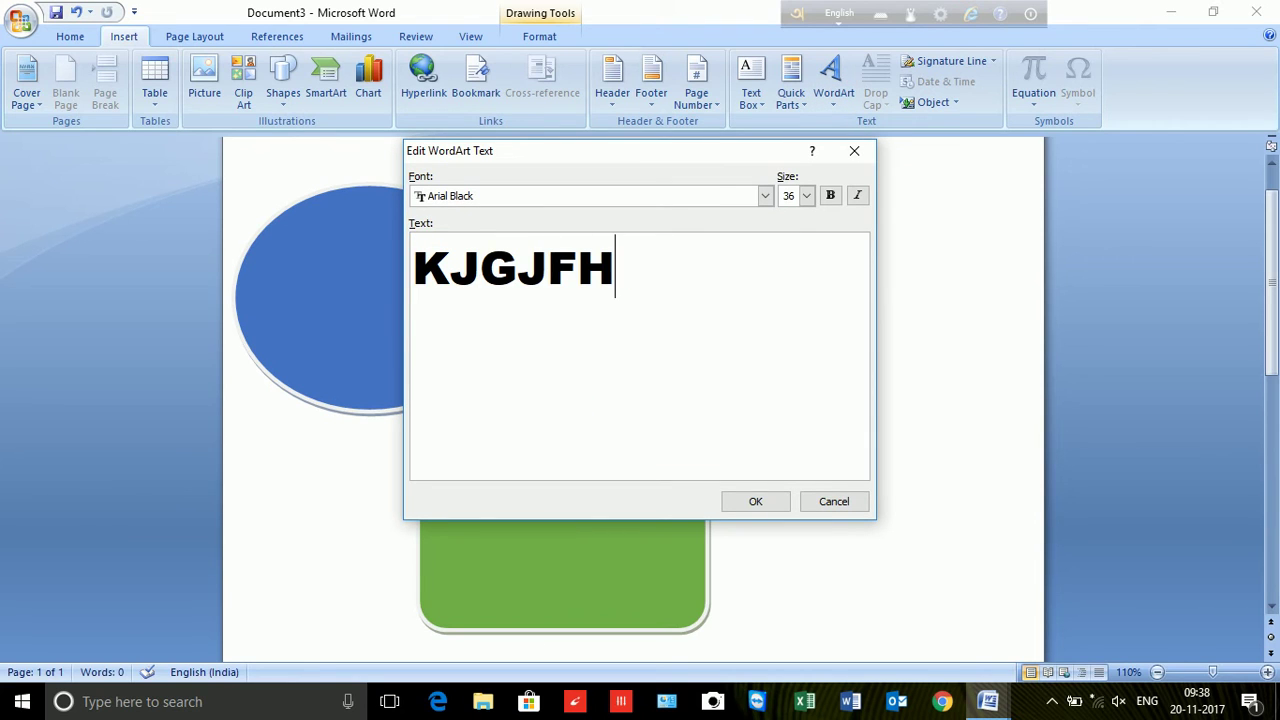
{"action": "key", "text": "BackSpace"}
{"action": "key", "text": "BackSpace"}
{"action": "key", "text": "BackSpace"}
{"action": "key", "text": "BackSpace"}
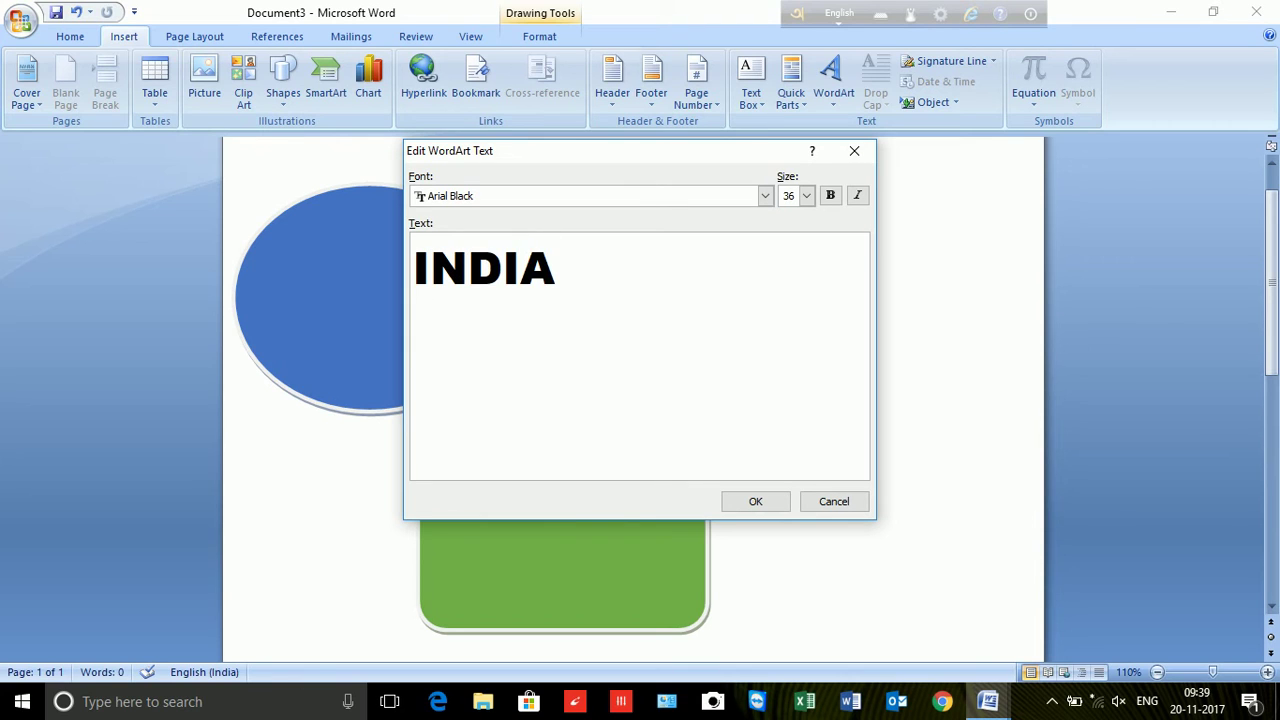
{"action": "left_click", "coordinate": [745, 501]}
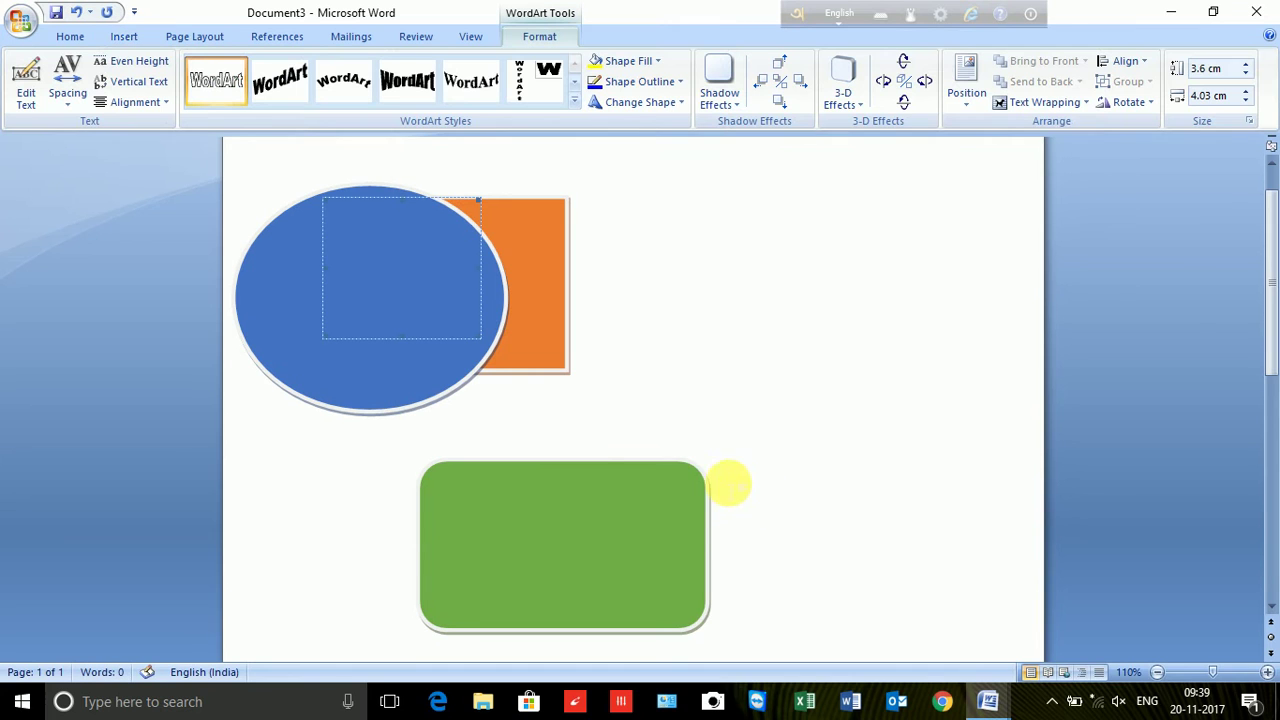
- Drag the blue oval and orange square off the INDIA WordArt and select it
{"action": "left_click_drag", "start_coordinate": [453, 290], "coordinate": [724, 294]}
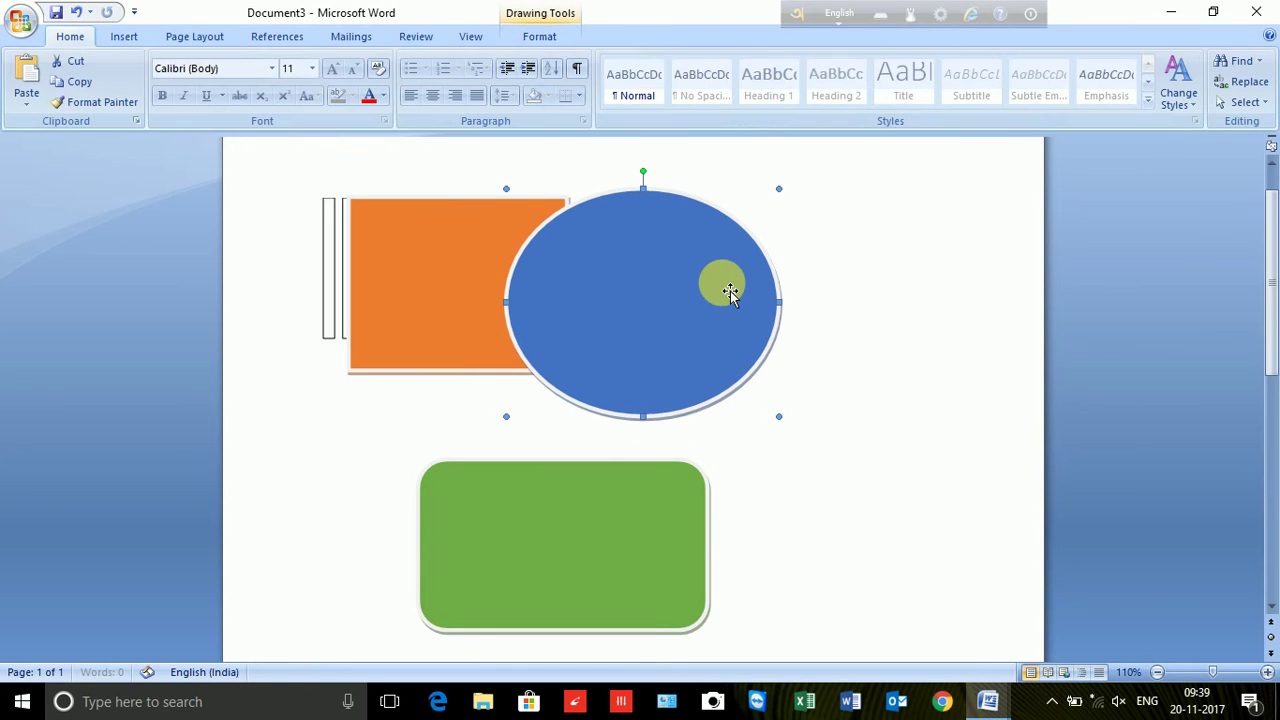
{"action": "left_click_drag", "start_coordinate": [630, 292], "coordinate": [336, 487]}
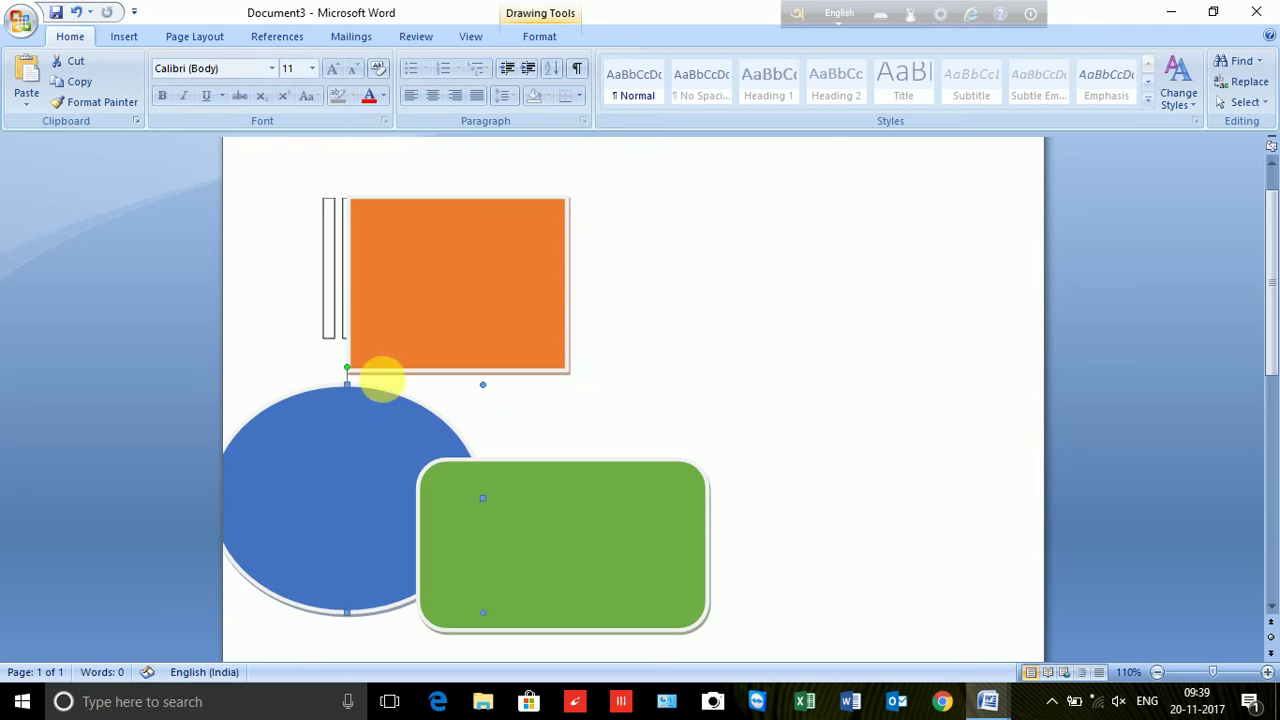
{"action": "left_click_drag", "start_coordinate": [448, 349], "coordinate": [364, 505]}
{"action": "left_click", "coordinate": [443, 289]}
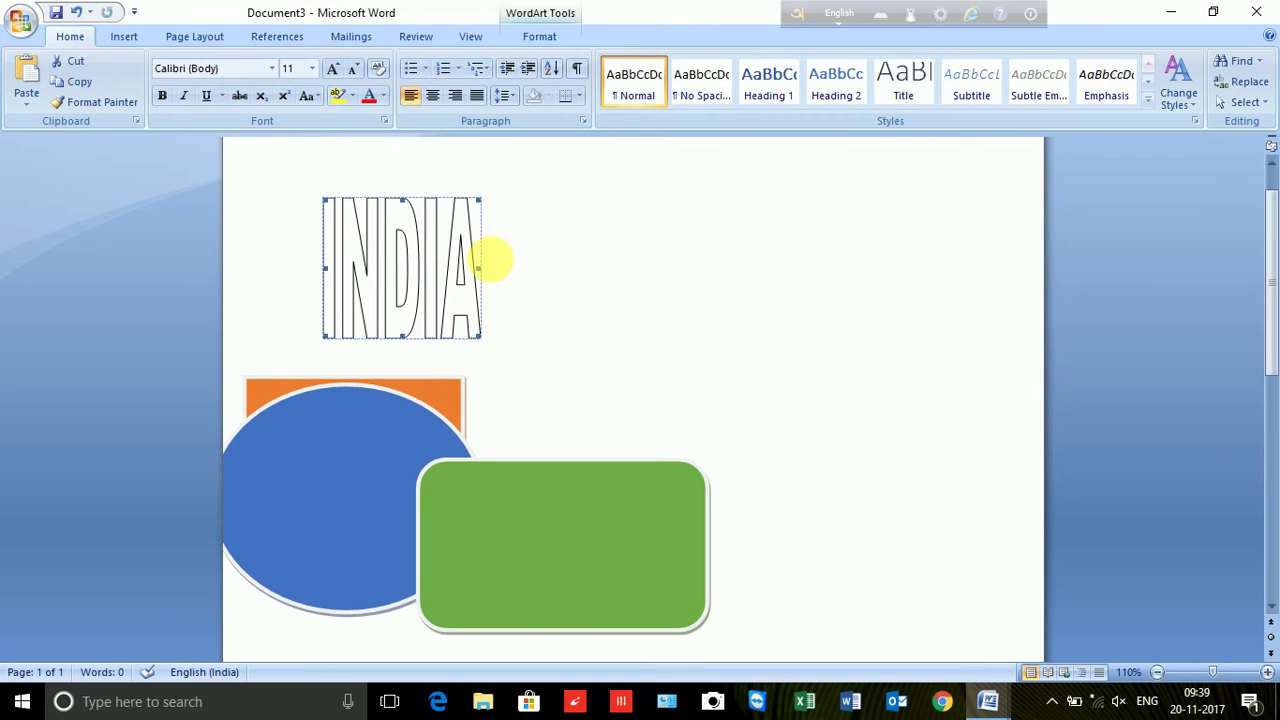
{"action": "left_click", "coordinate": [570, 290]}
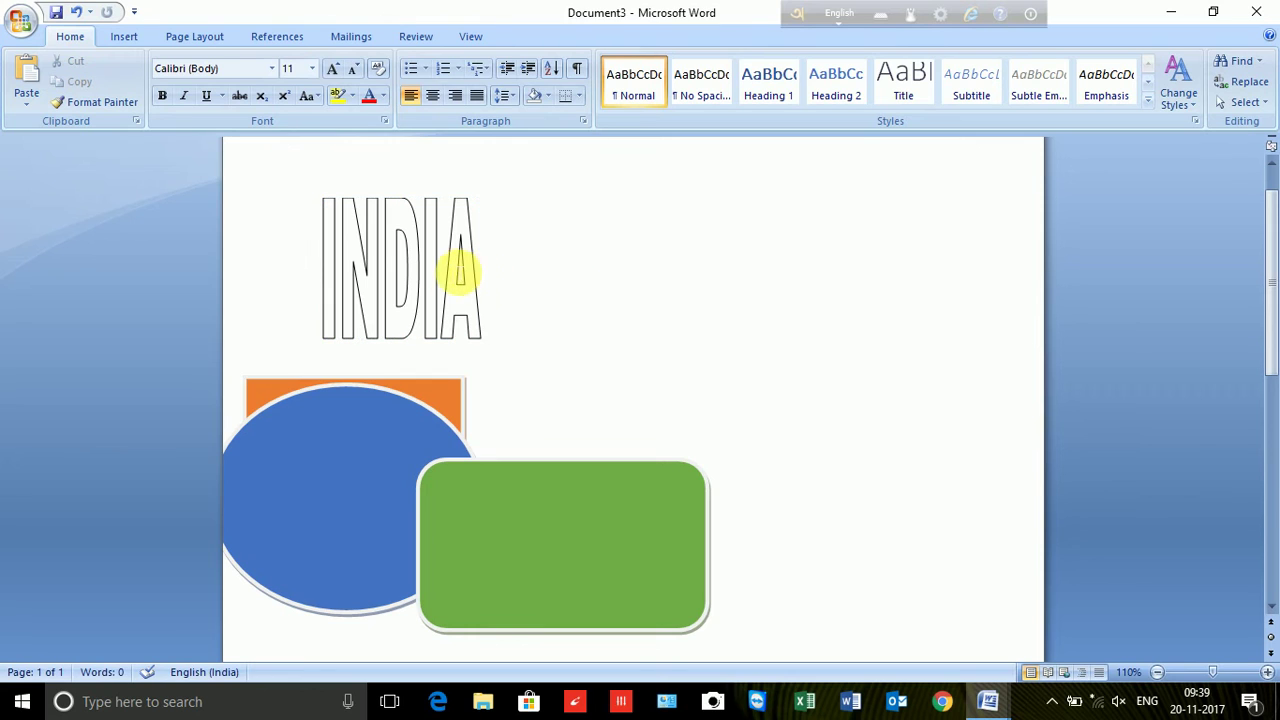
{"action": "left_click", "coordinate": [455, 270]}
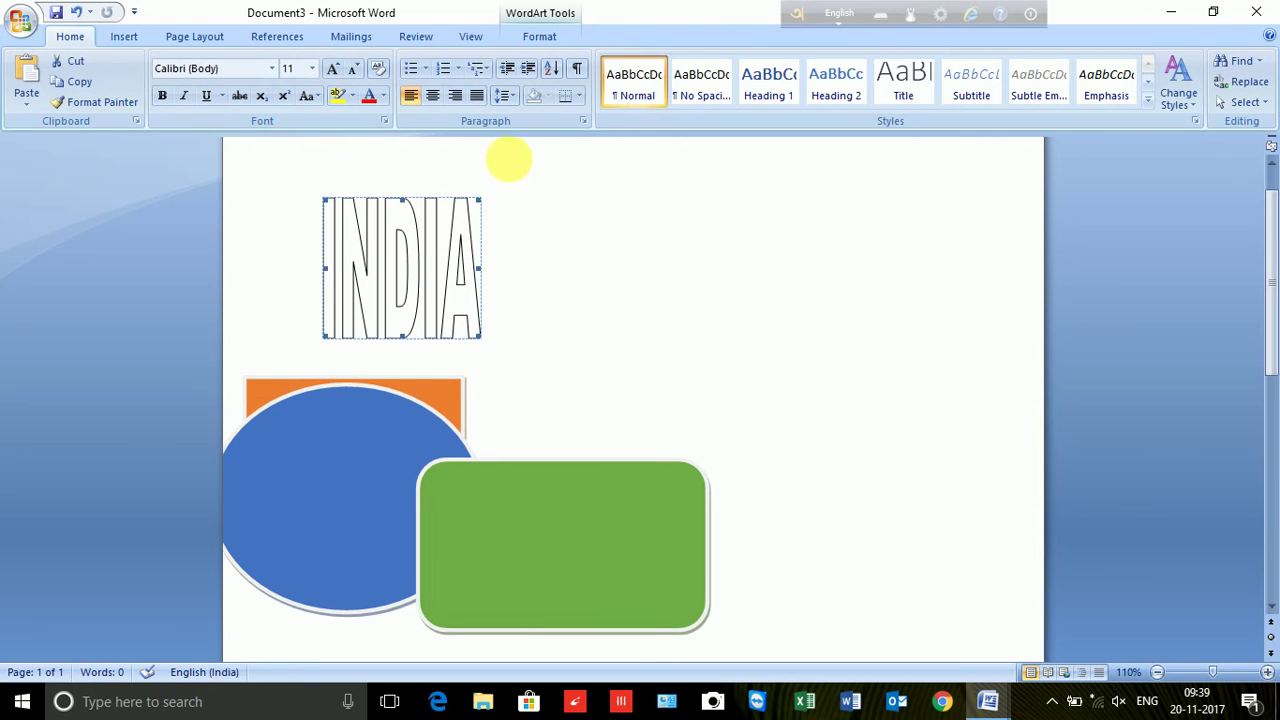
- Set INDIA to In Front of Text wrapping and move it to the top right
{"action": "left_click", "coordinate": [192, 40]}
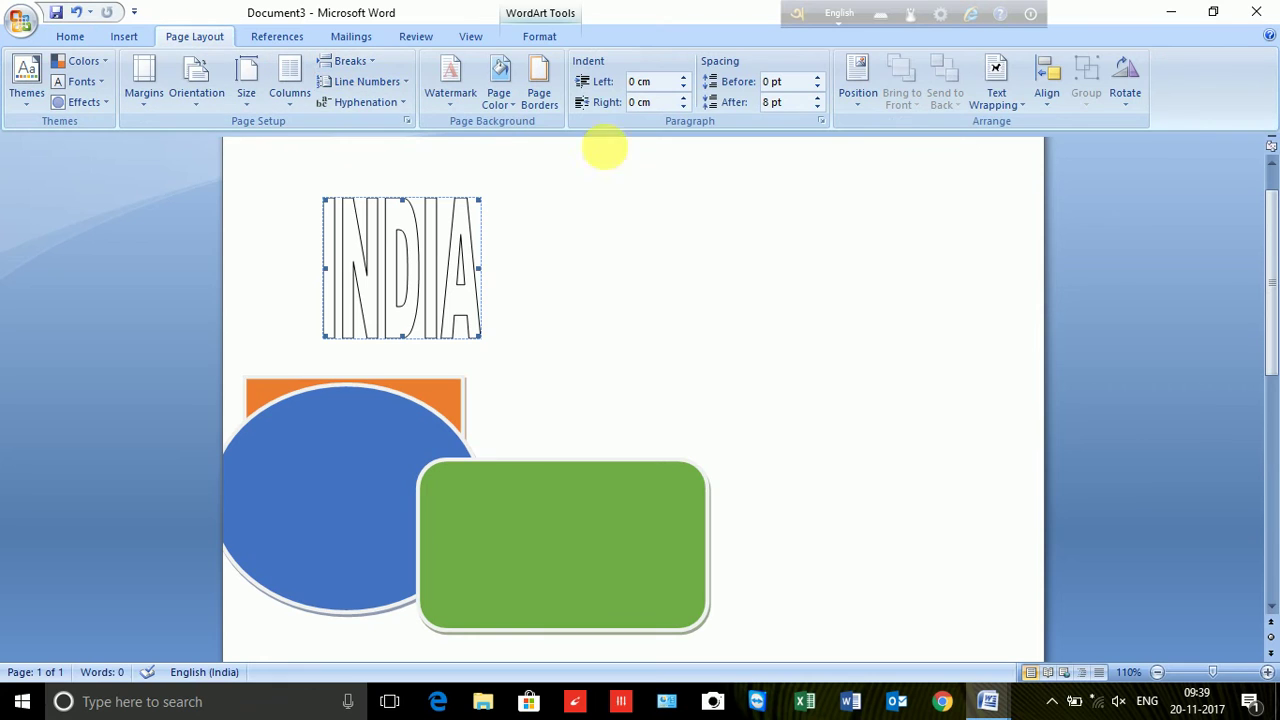
{"action": "left_click", "coordinate": [1005, 104]}
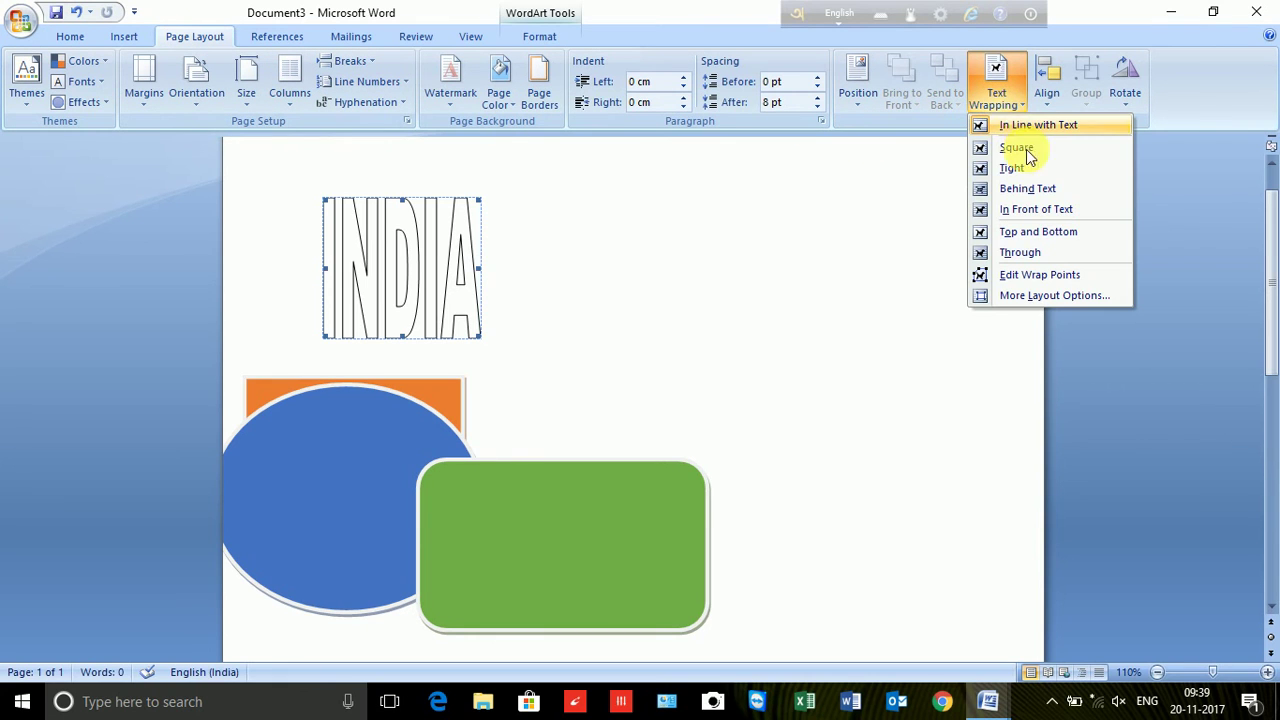
{"action": "left_click", "coordinate": [1036, 209]}
{"action": "left_click_drag", "start_coordinate": [428, 263], "coordinate": [653, 276]}
{"action": "left_click_drag", "start_coordinate": [743, 334], "coordinate": [871, 260]}
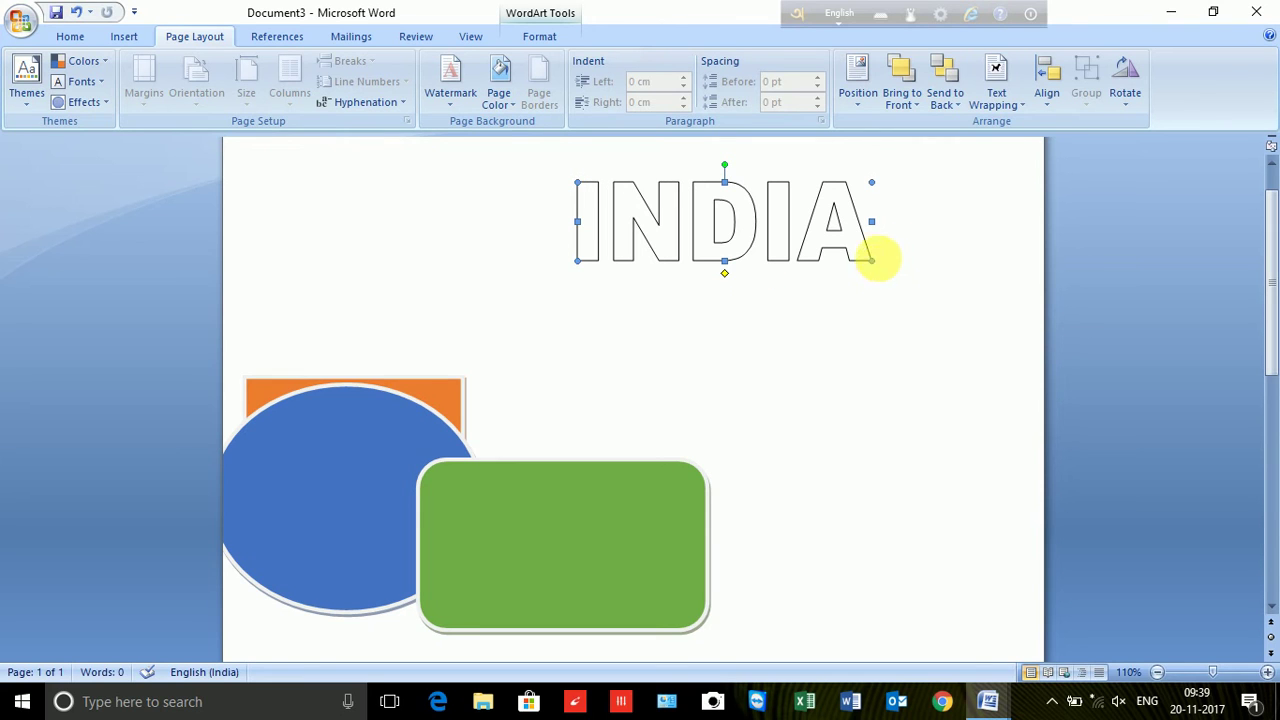
- Move INDIA down over the green rectangle and set it In Line with Text
{"action": "left_click", "coordinate": [1006, 104]}
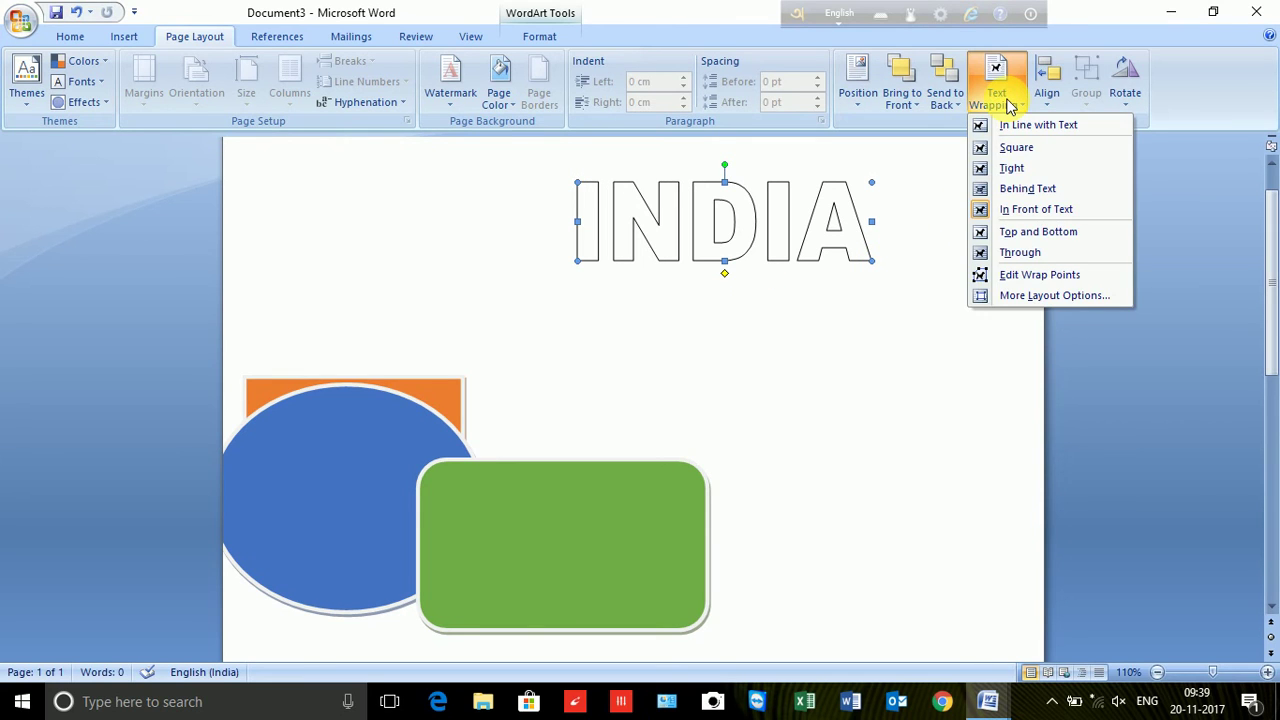
{"action": "left_click_drag", "start_coordinate": [751, 243], "coordinate": [626, 548]}
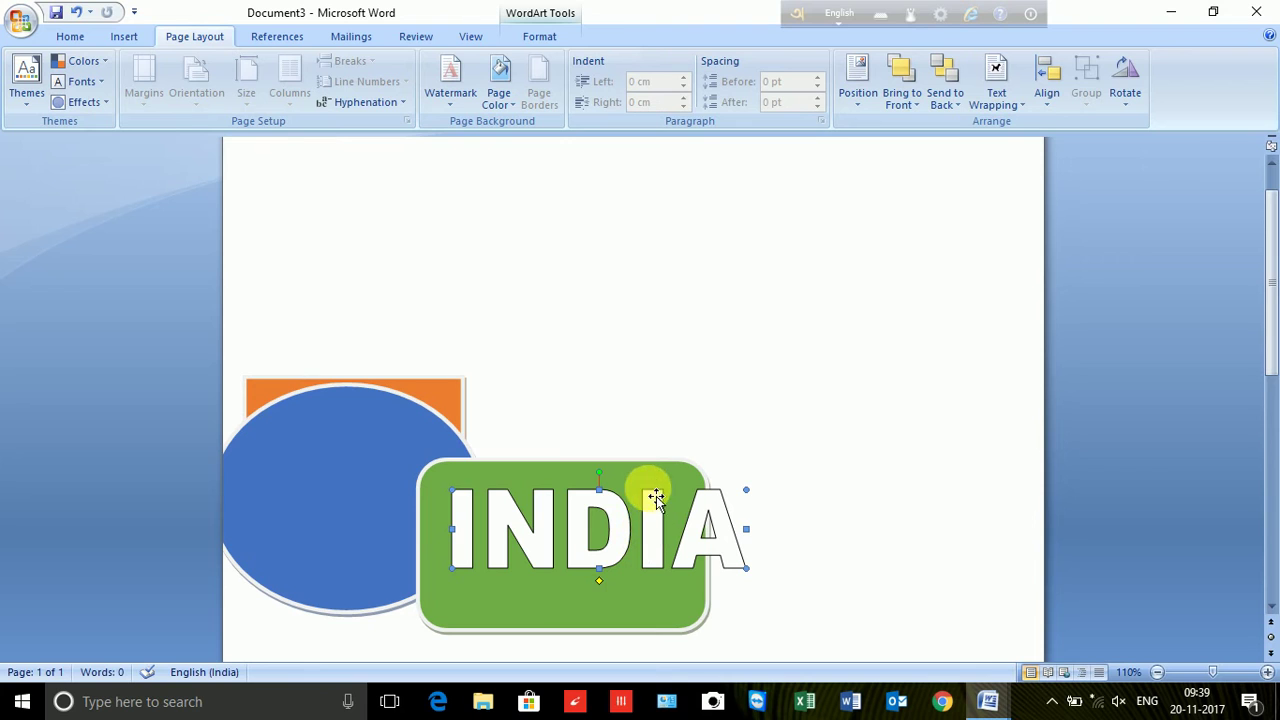
{"action": "left_click", "coordinate": [1018, 110]}
{"action": "left_click", "coordinate": [1030, 124]}
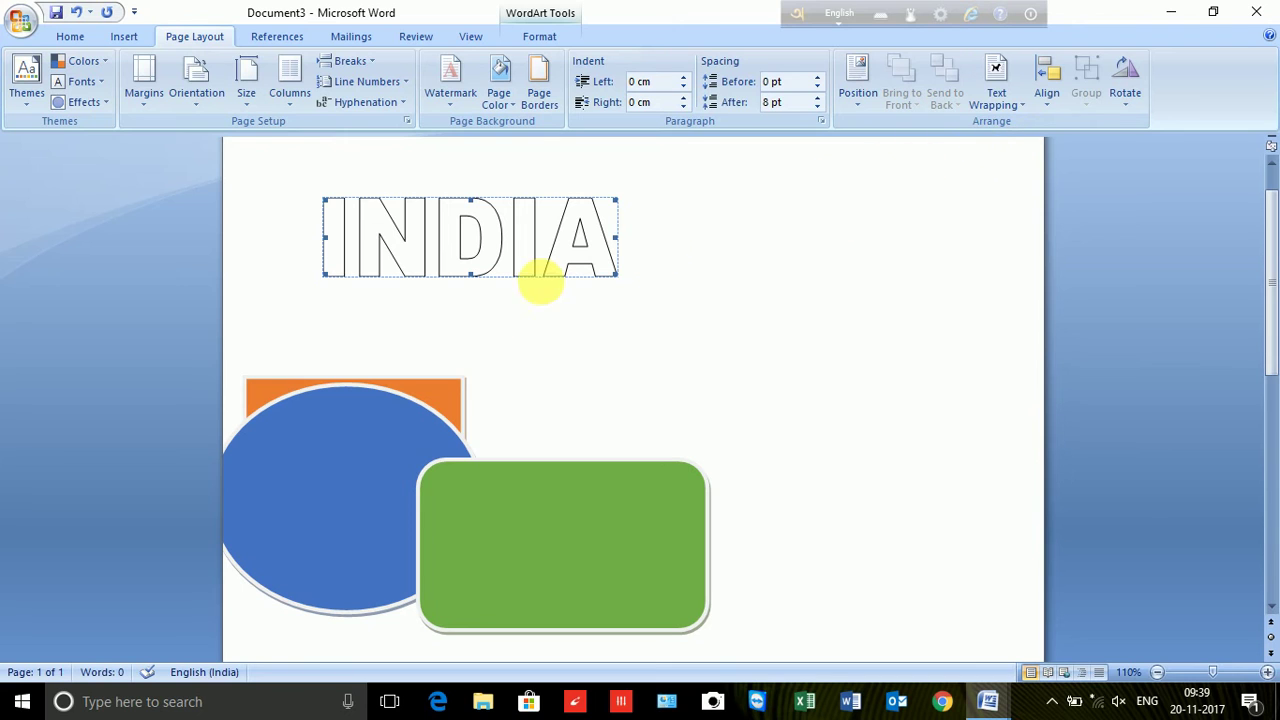
- Try Square, Tight, then Behind Text wrapping on INDIA, and move it onto the green rectangle
{"action": "left_click", "coordinate": [994, 106]}
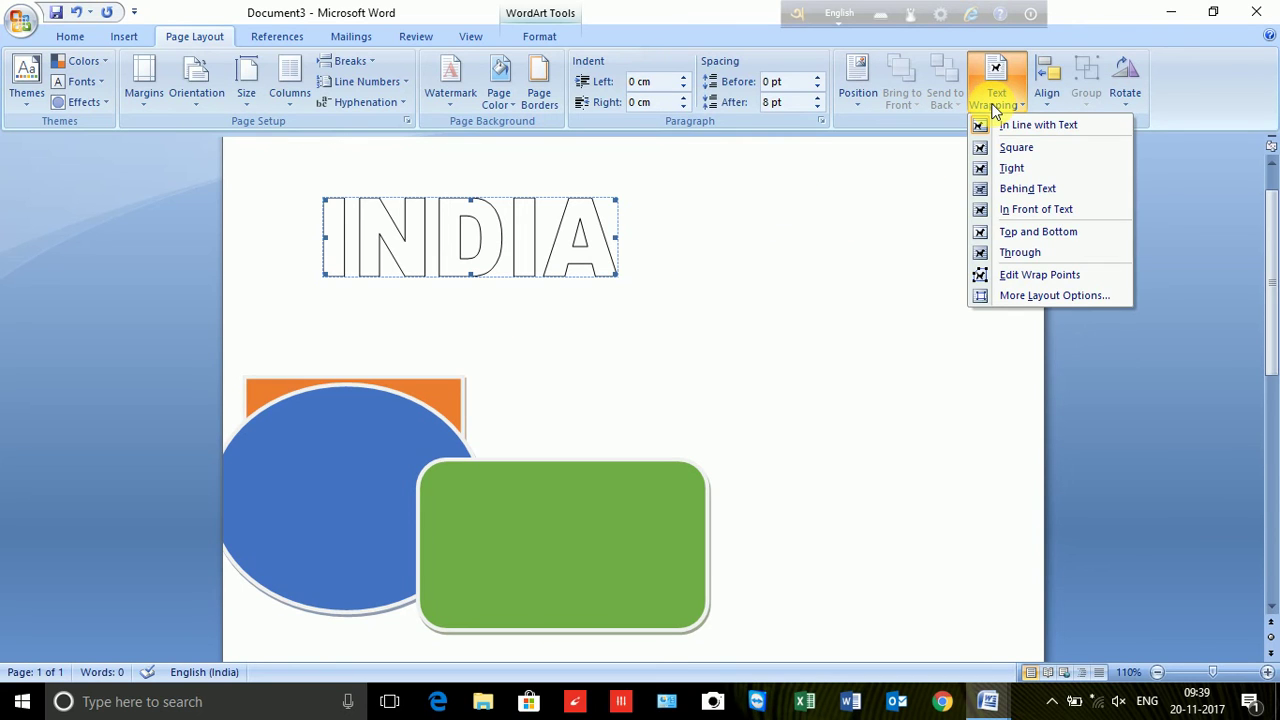
{"action": "left_click", "coordinate": [1027, 152]}
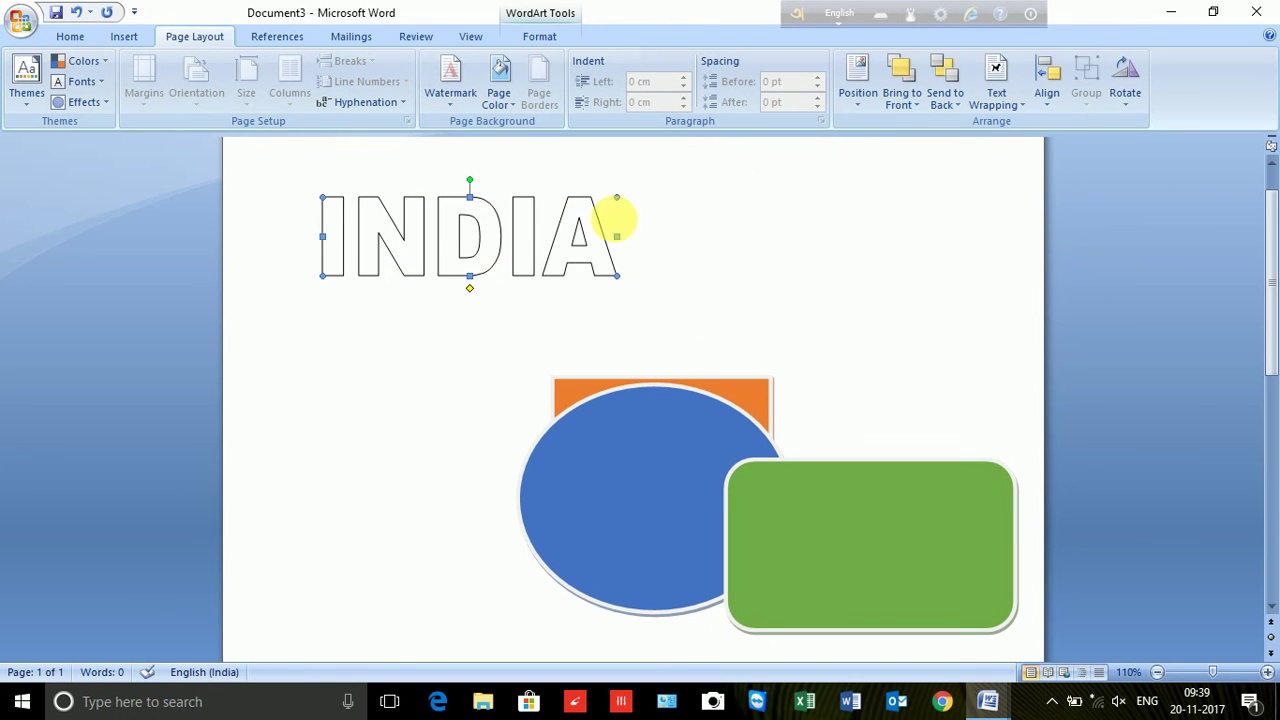
{"action": "left_click", "coordinate": [997, 100]}
{"action": "left_click", "coordinate": [1008, 166]}
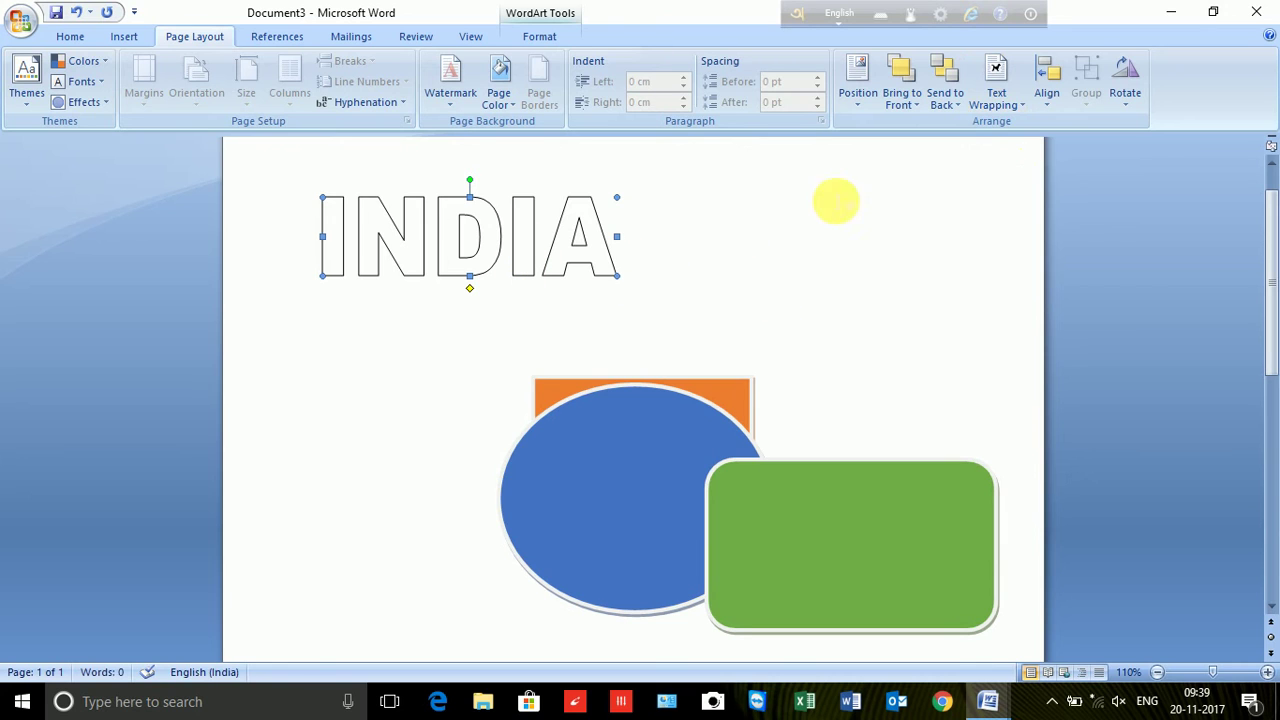
{"action": "left_click", "coordinate": [996, 100]}
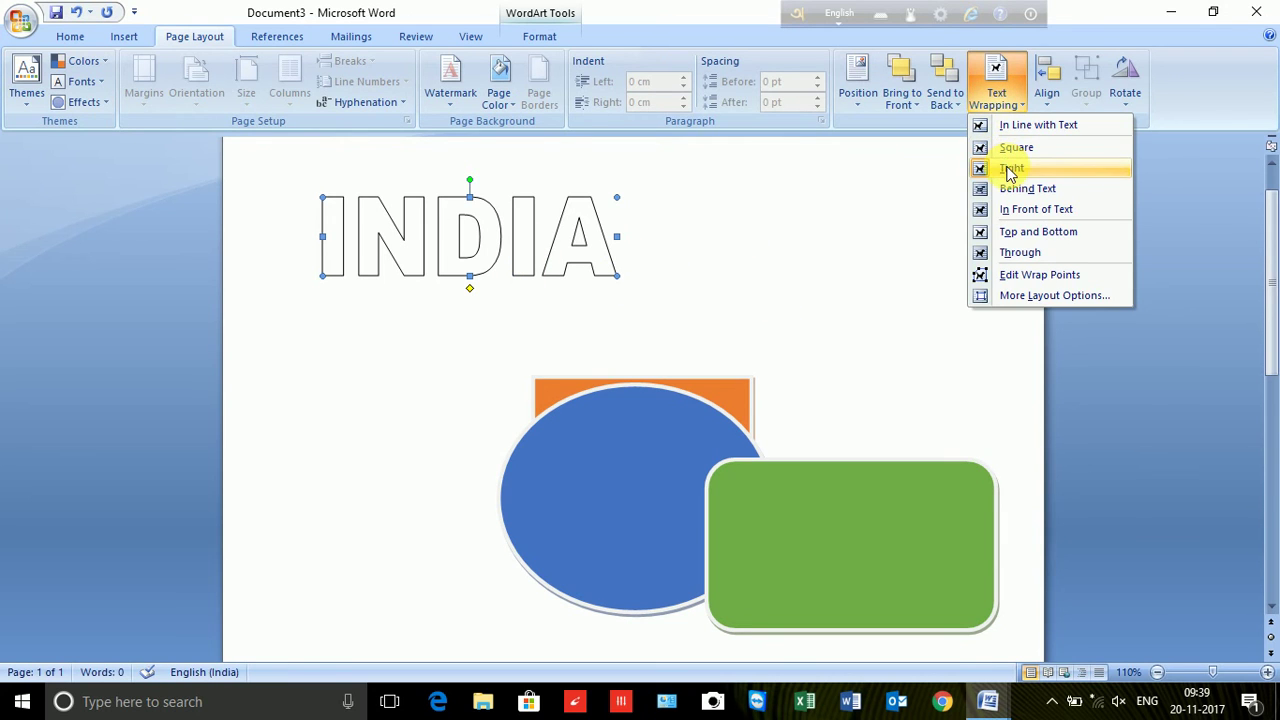
{"action": "left_click", "coordinate": [1021, 192]}
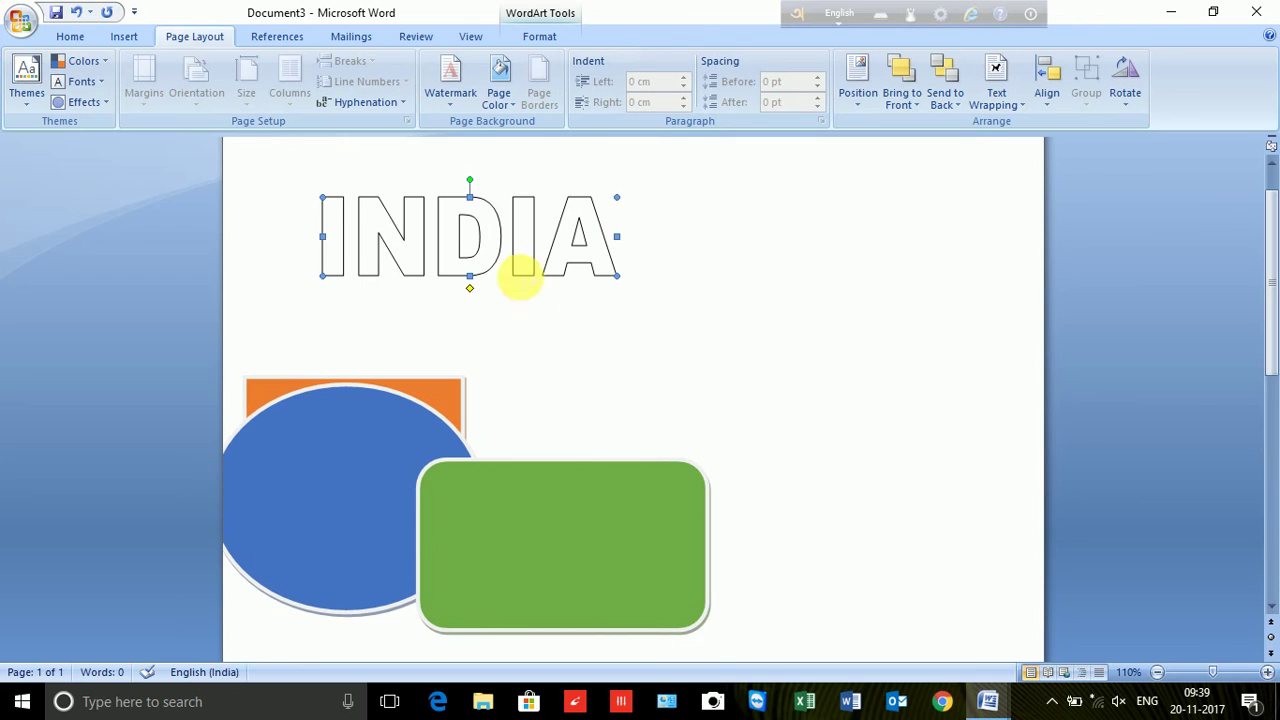
{"action": "left_click_drag", "start_coordinate": [529, 257], "coordinate": [557, 560]}
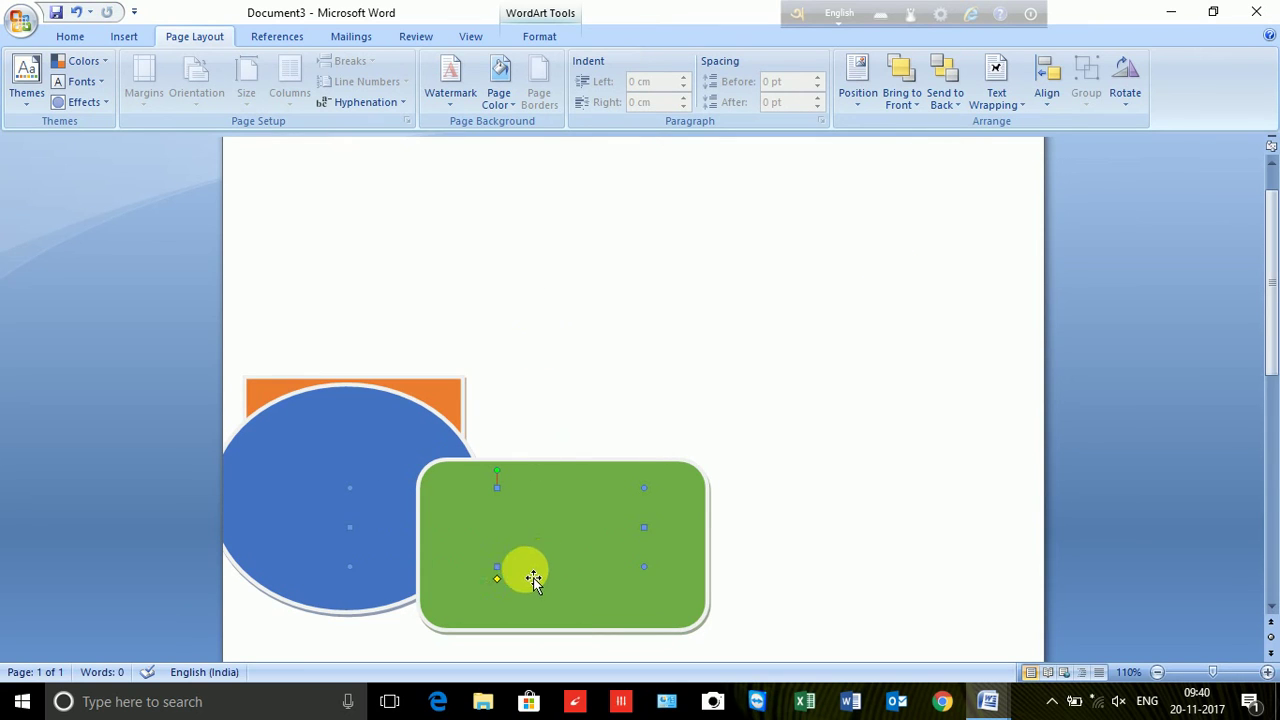
- Set the green rounded rectangle's text wrapping to Behind Text
{"action": "left_click", "coordinate": [655, 323]}
{"action": "left_click", "coordinate": [556, 512]}
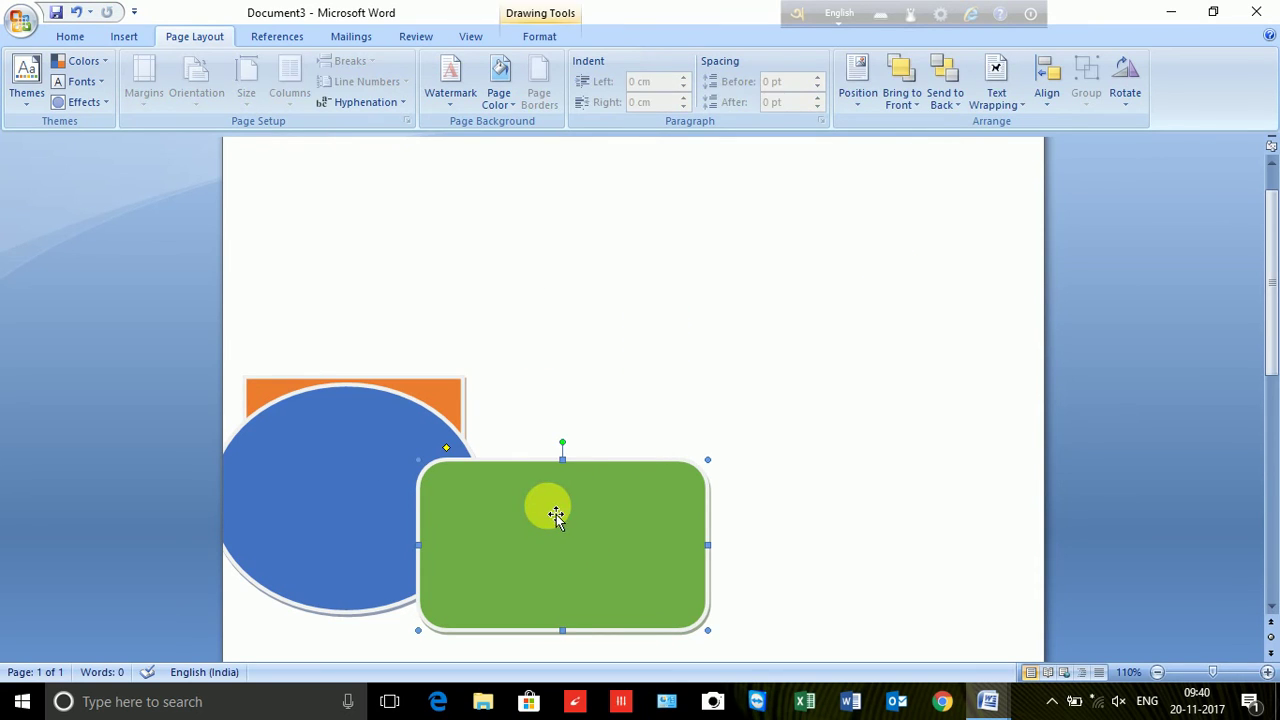
{"action": "left_click", "coordinate": [607, 387]}
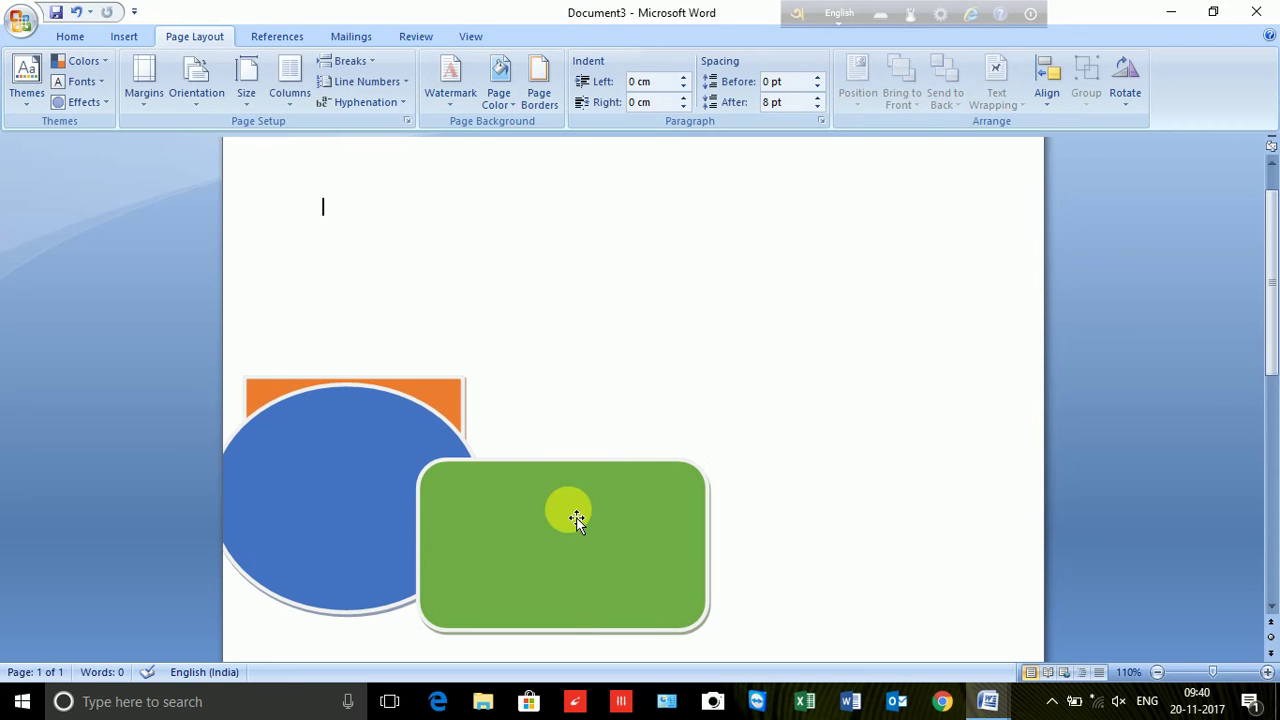
{"action": "left_click", "coordinate": [510, 537]}
{"action": "left_click", "coordinate": [996, 98]}
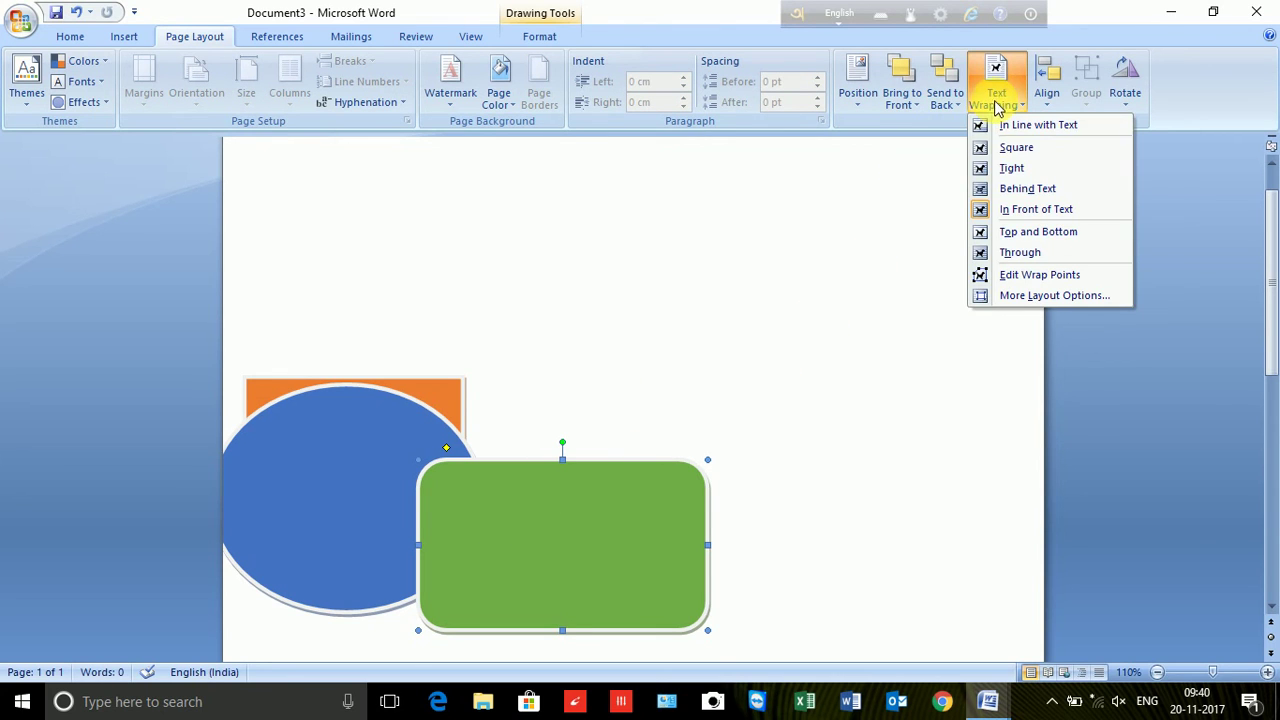
{"action": "left_click", "coordinate": [1006, 193]}
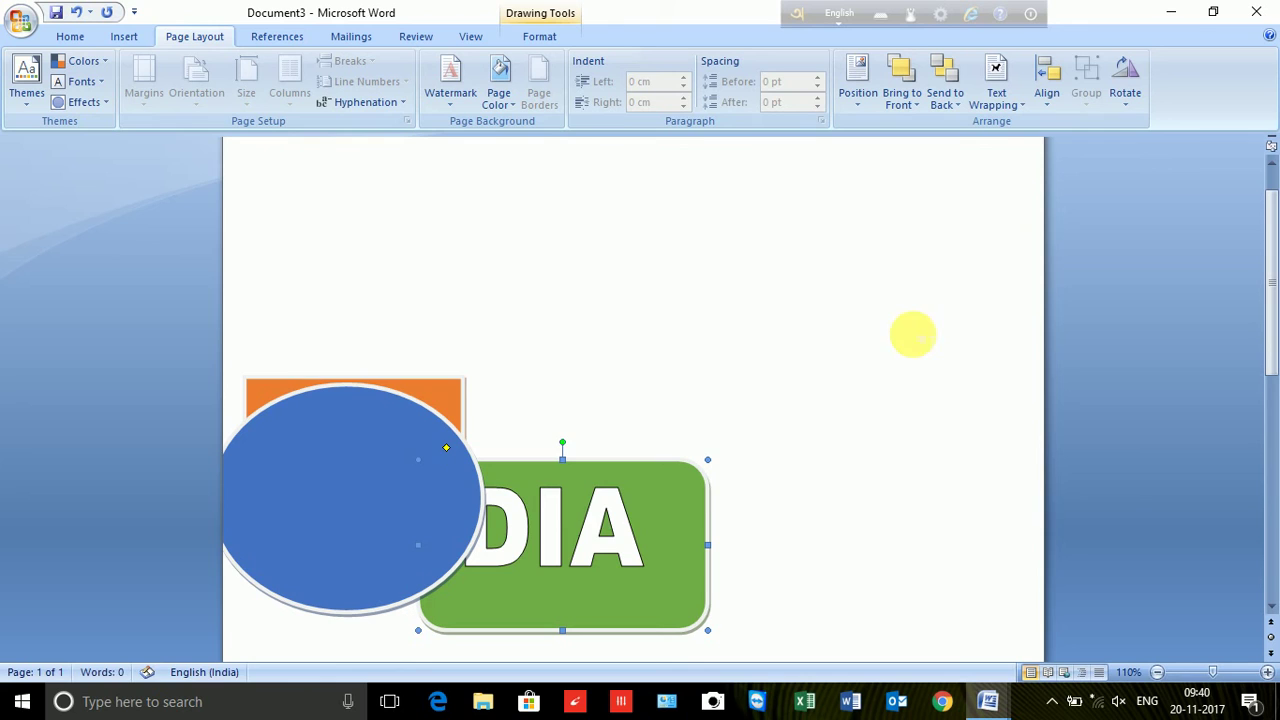
- Move INDIA up near the page top with Top and Bottom wrapping
{"action": "left_click", "coordinate": [630, 527]}
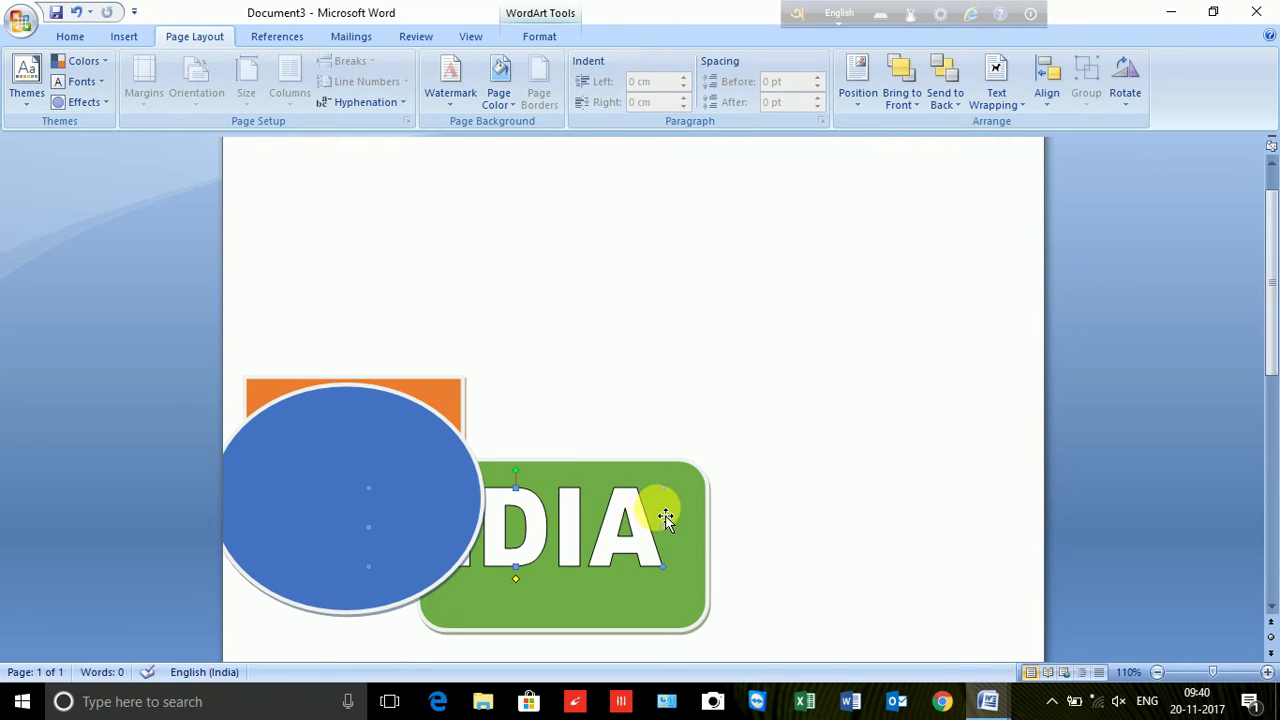
{"action": "left_click_drag", "start_coordinate": [634, 494], "coordinate": [674, 503]}
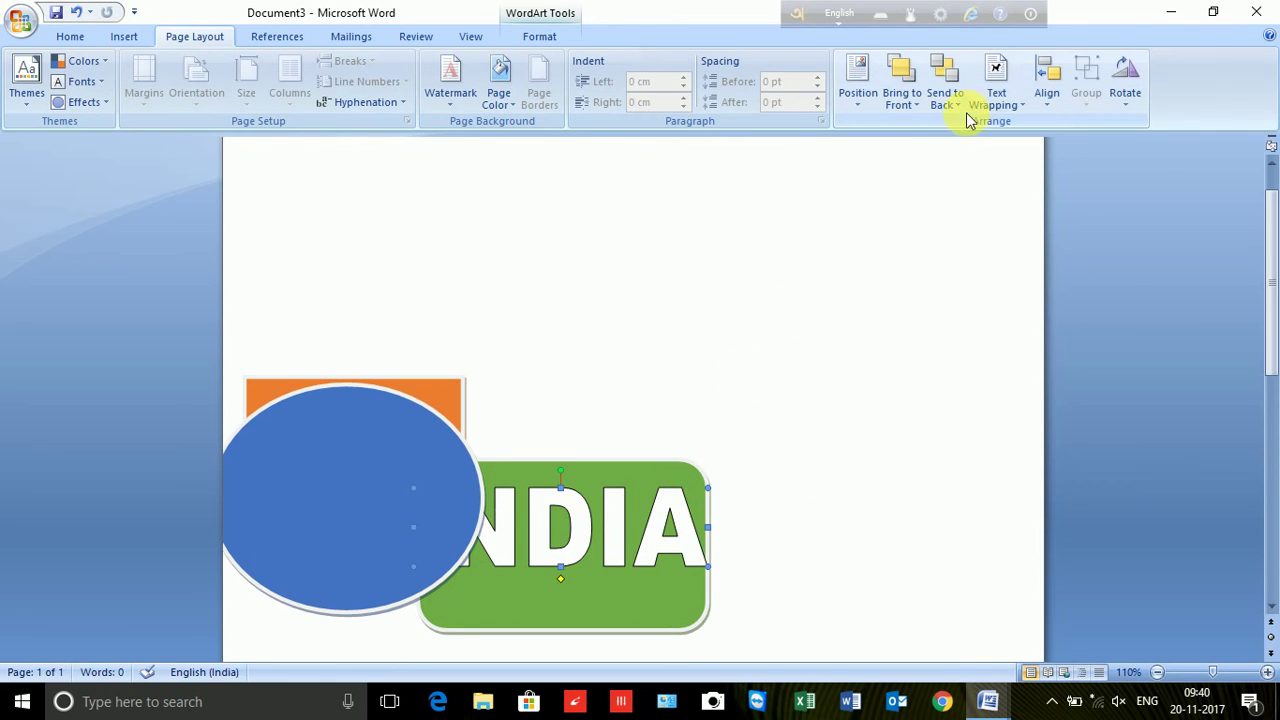
{"action": "left_click_drag", "start_coordinate": [690, 527], "coordinate": [692, 318]}
{"action": "left_click", "coordinate": [994, 92]}
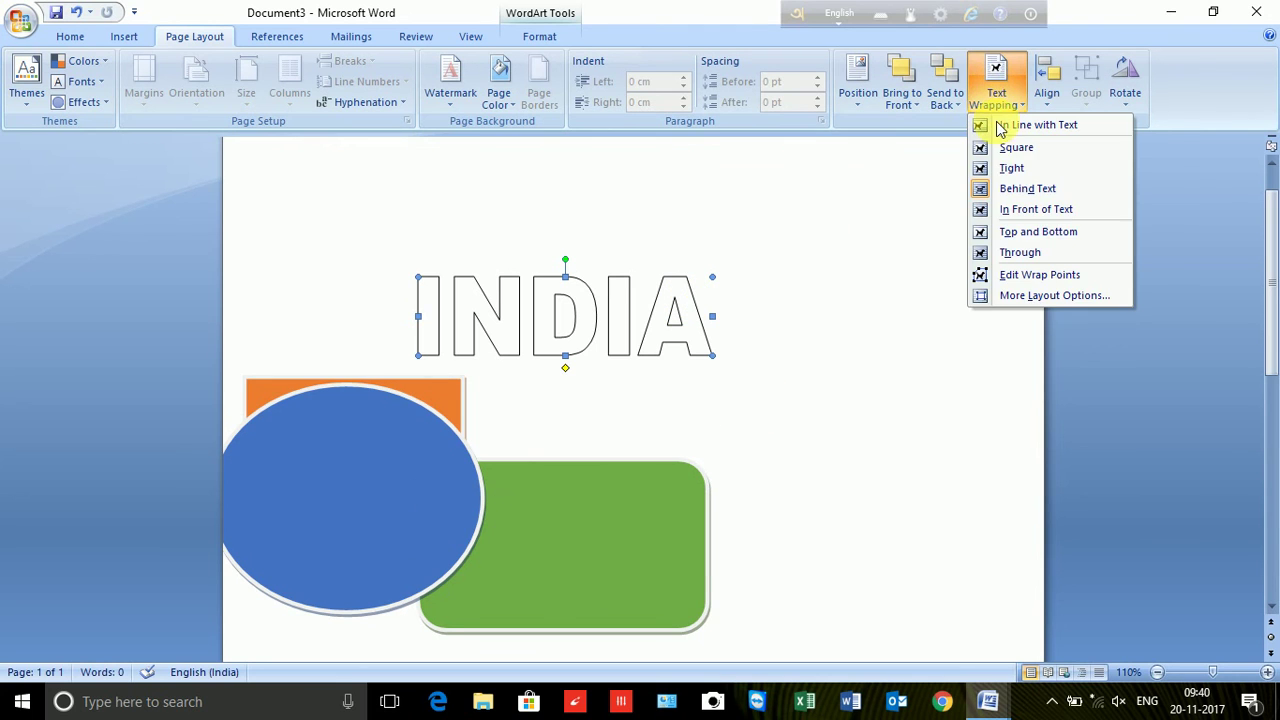
{"action": "left_click", "coordinate": [1083, 242]}
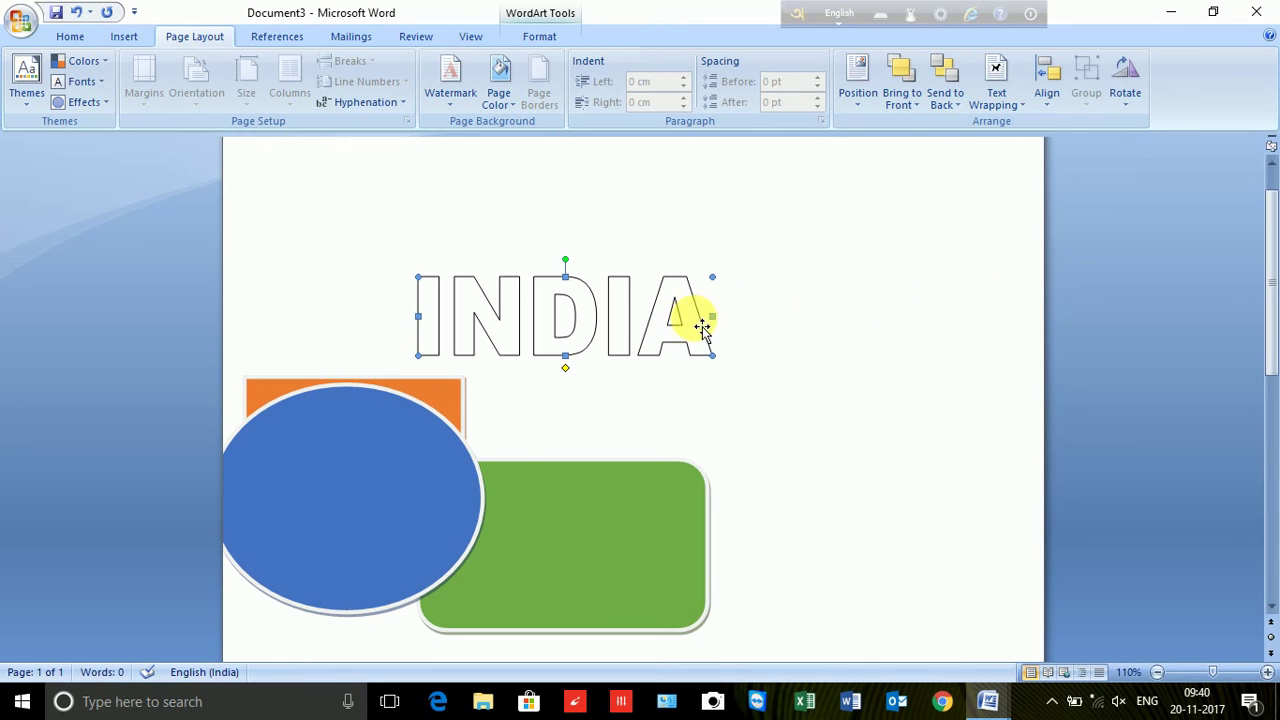
- Move INDIA back onto the green rectangle and set its wrapping to Through
{"action": "left_click_drag", "start_coordinate": [703, 331], "coordinate": [697, 590]}
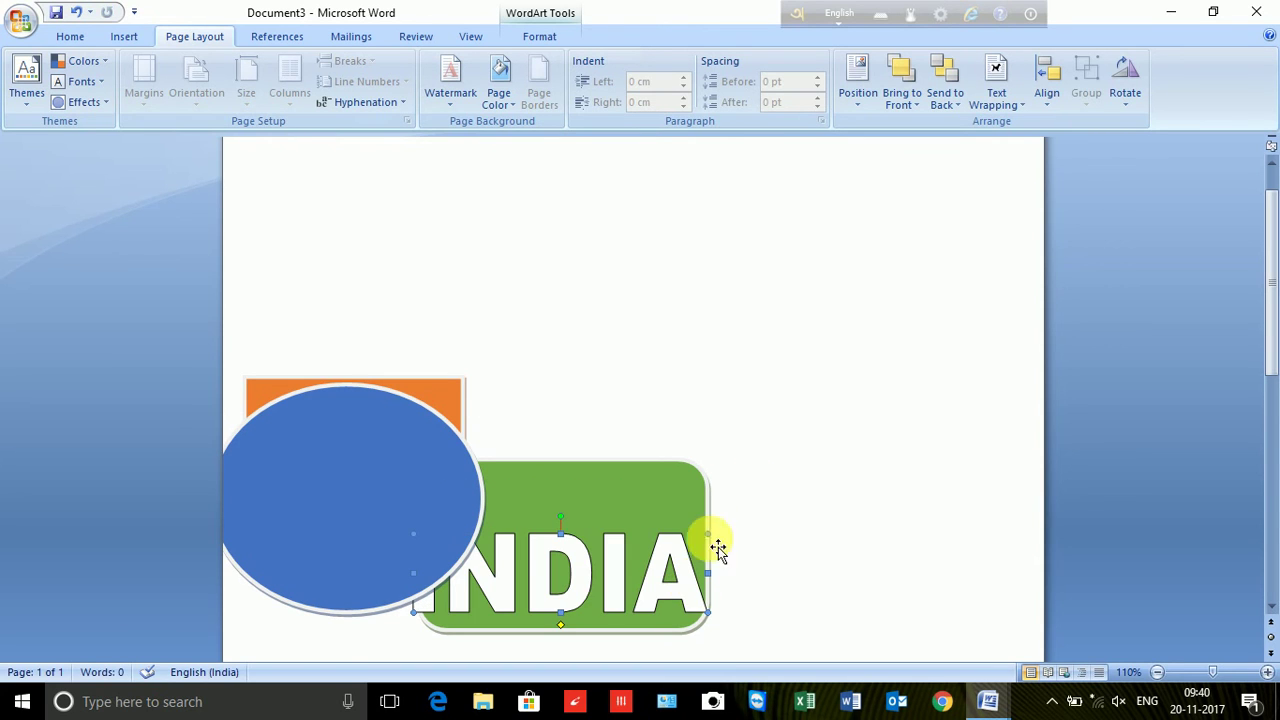
{"action": "left_click", "coordinate": [1000, 100]}
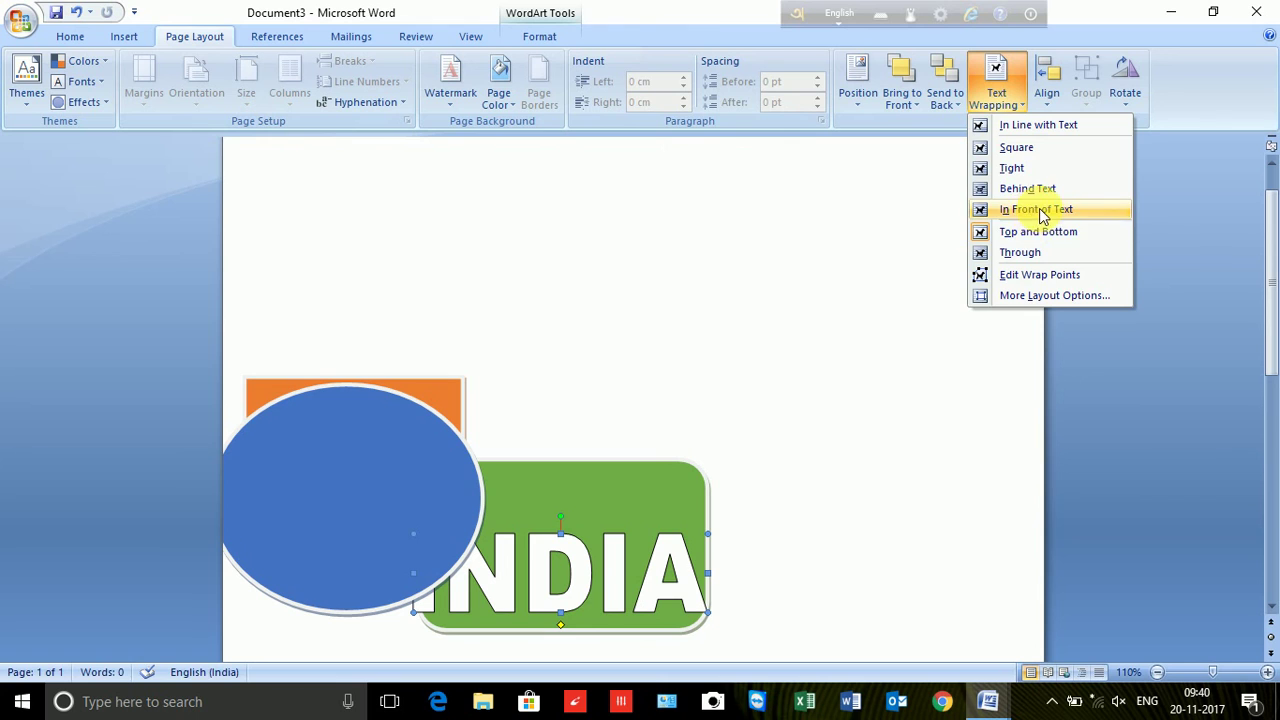
{"action": "left_click", "coordinate": [1030, 233]}
{"action": "left_click", "coordinate": [975, 103]}
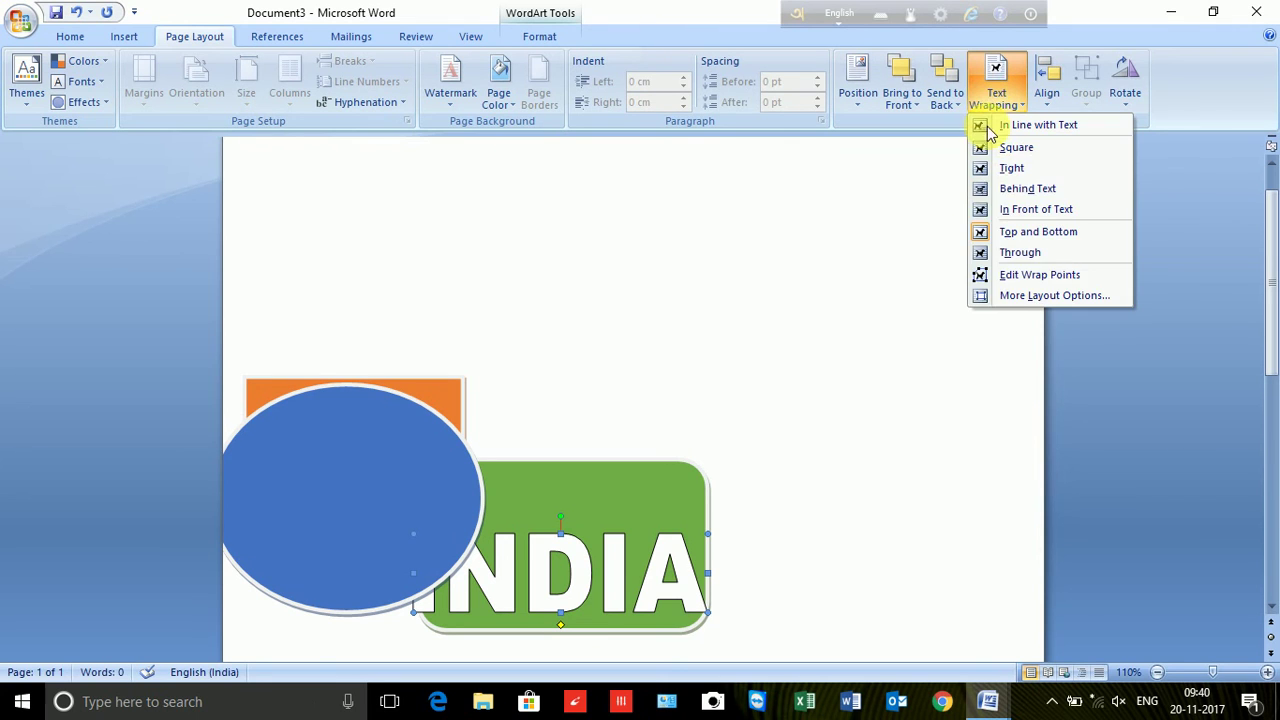
{"action": "left_click", "coordinate": [1033, 253]}
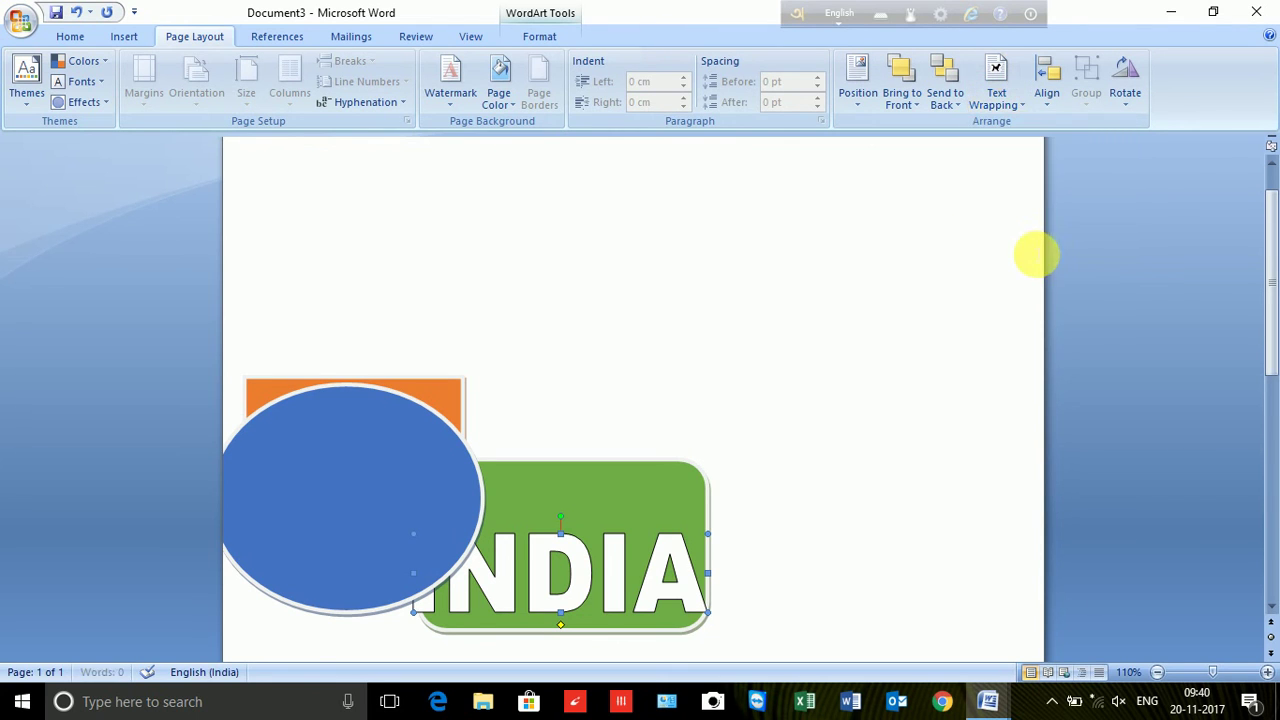
{"action": "left_click", "coordinate": [995, 105]}
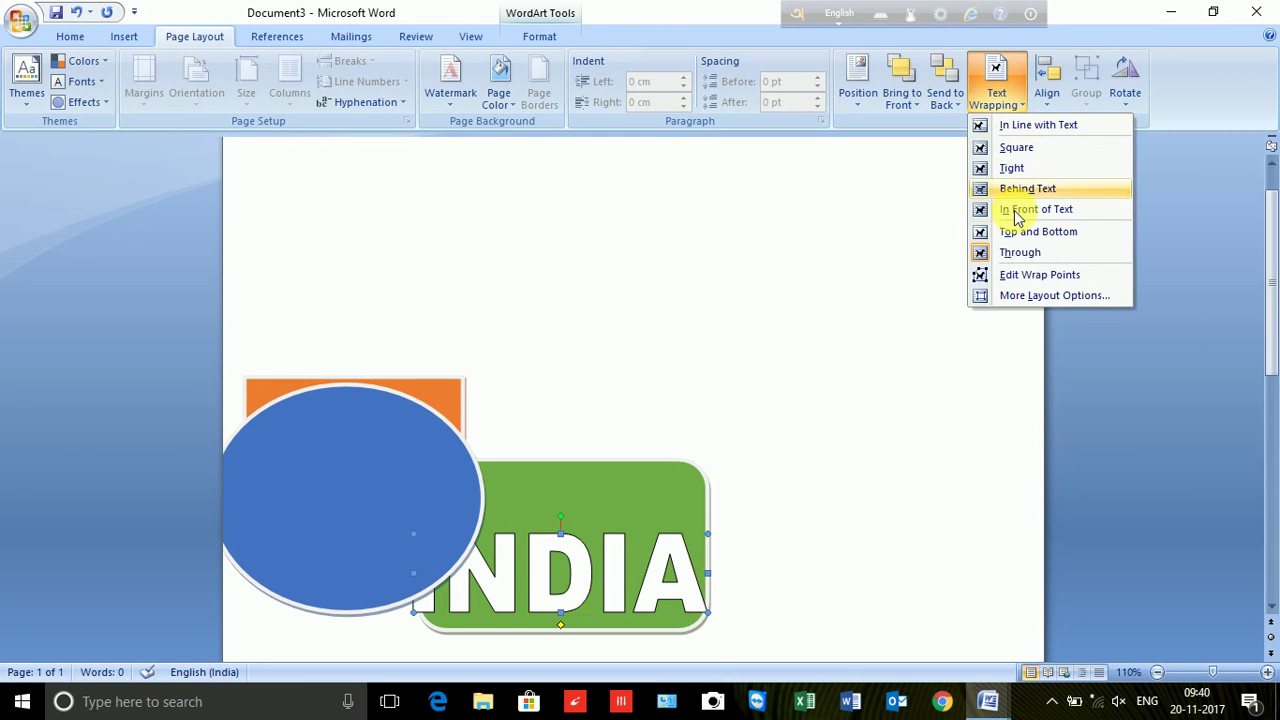
- Edit a wrap point on INDIA and move it up above the shapes
{"action": "left_click", "coordinate": [1047, 280]}
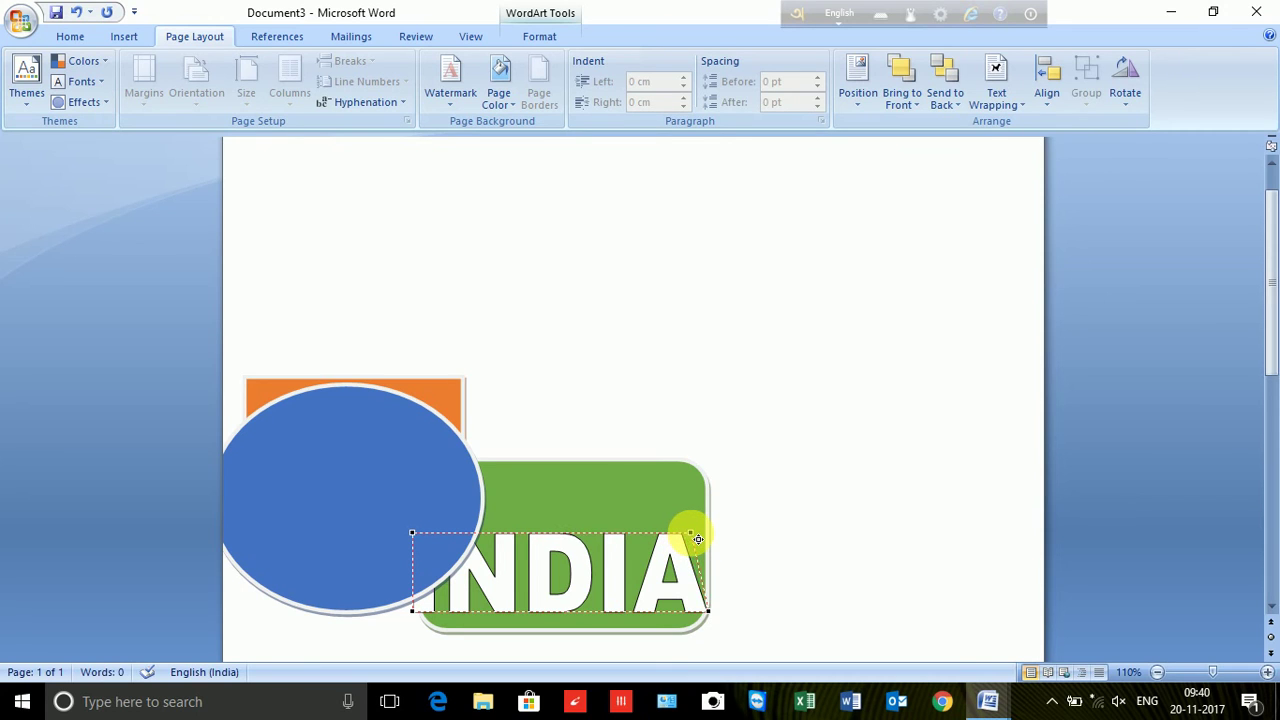
{"action": "left_click", "coordinate": [698, 539]}
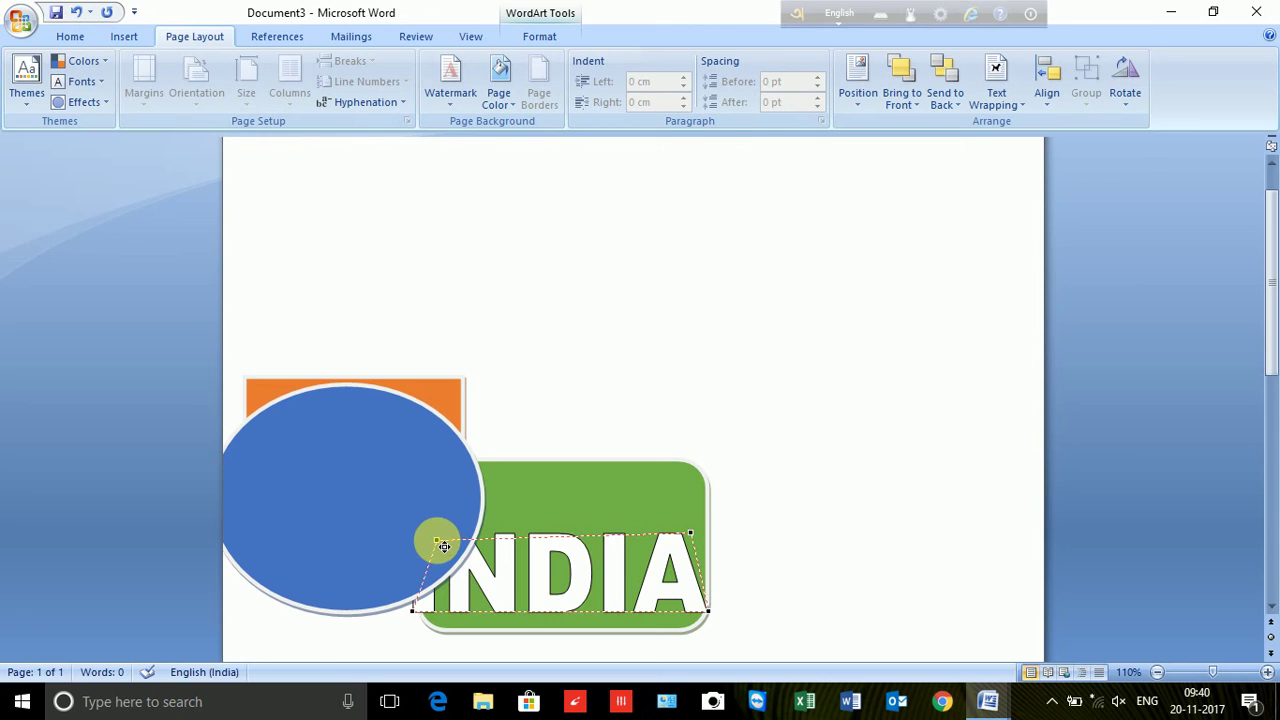
{"action": "left_click_drag", "start_coordinate": [546, 580], "coordinate": [650, 345]}
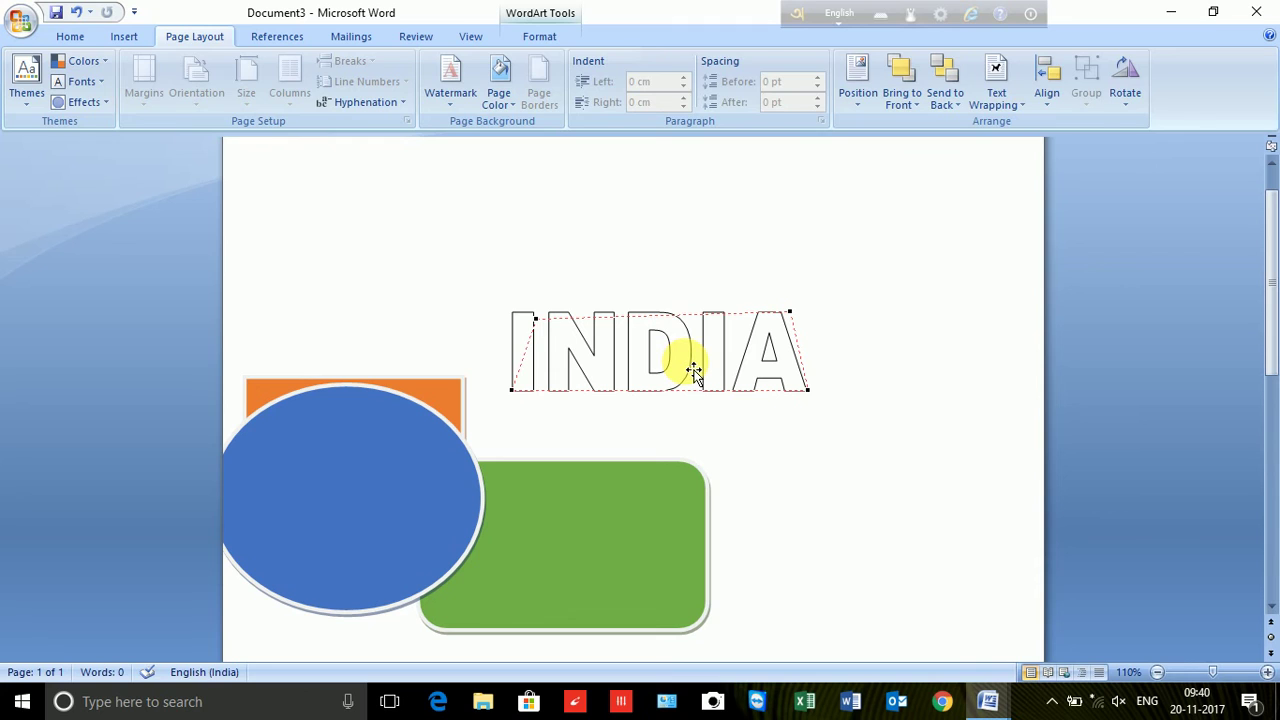
- Switch between the WordArt Format, Home and Page Layout tabs
{"action": "left_click", "coordinate": [693, 370]}
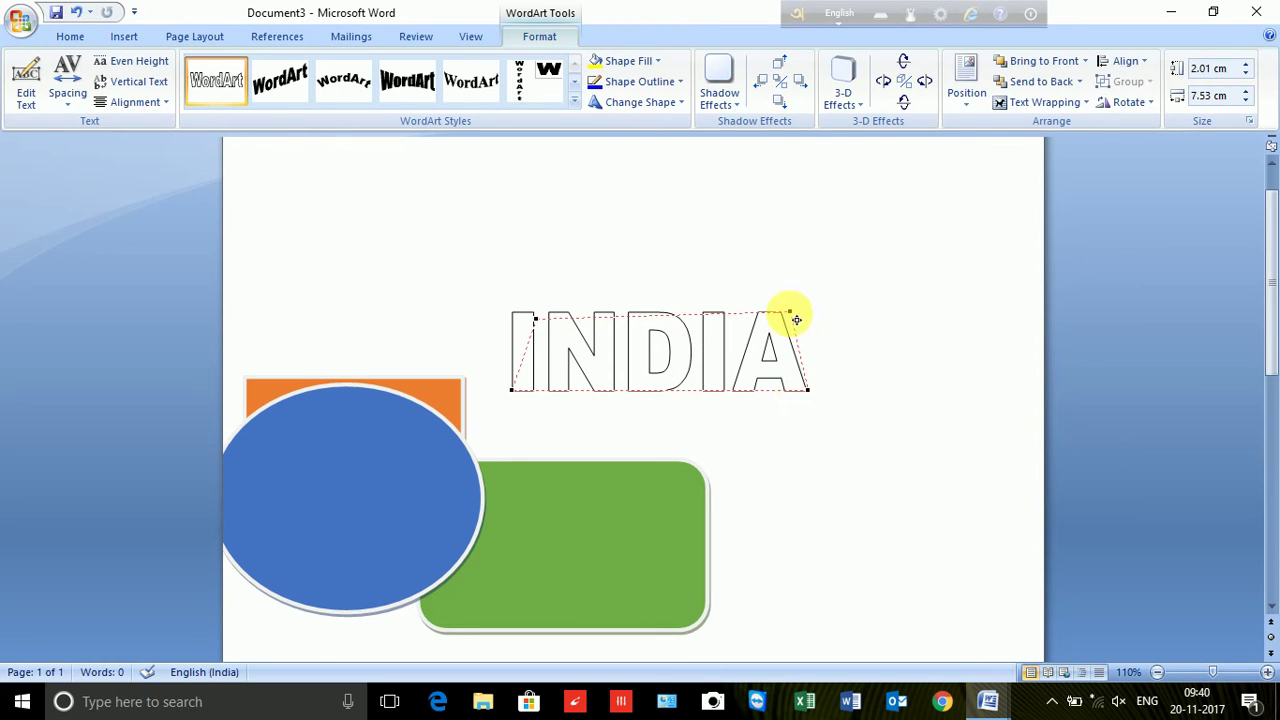
{"action": "left_click", "coordinate": [82, 40]}
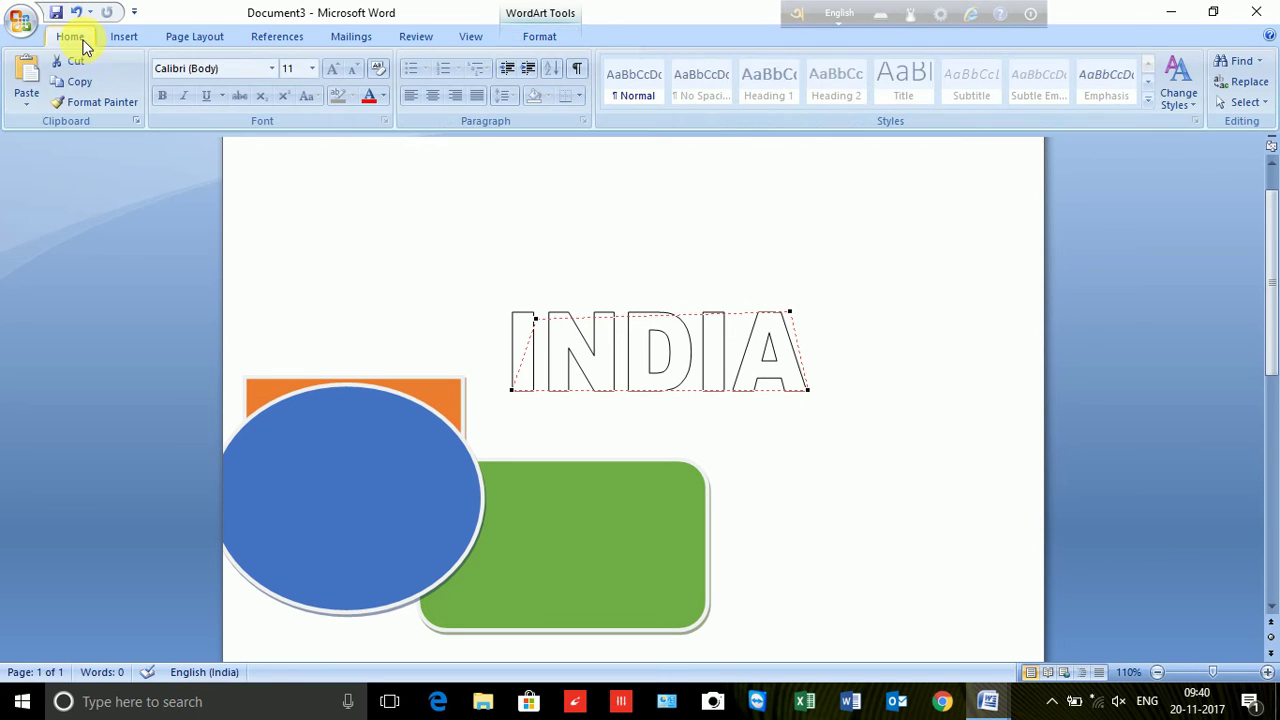
{"action": "left_click", "coordinate": [529, 35]}
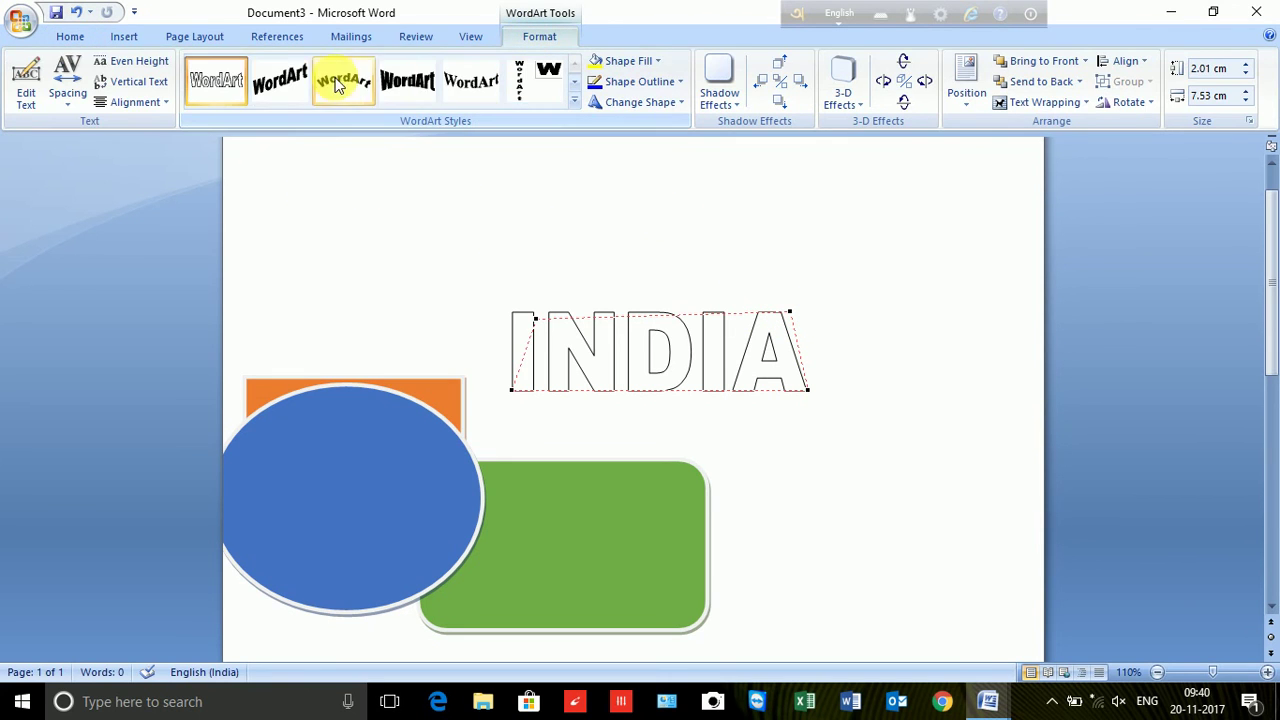
{"action": "left_click", "coordinate": [182, 38]}
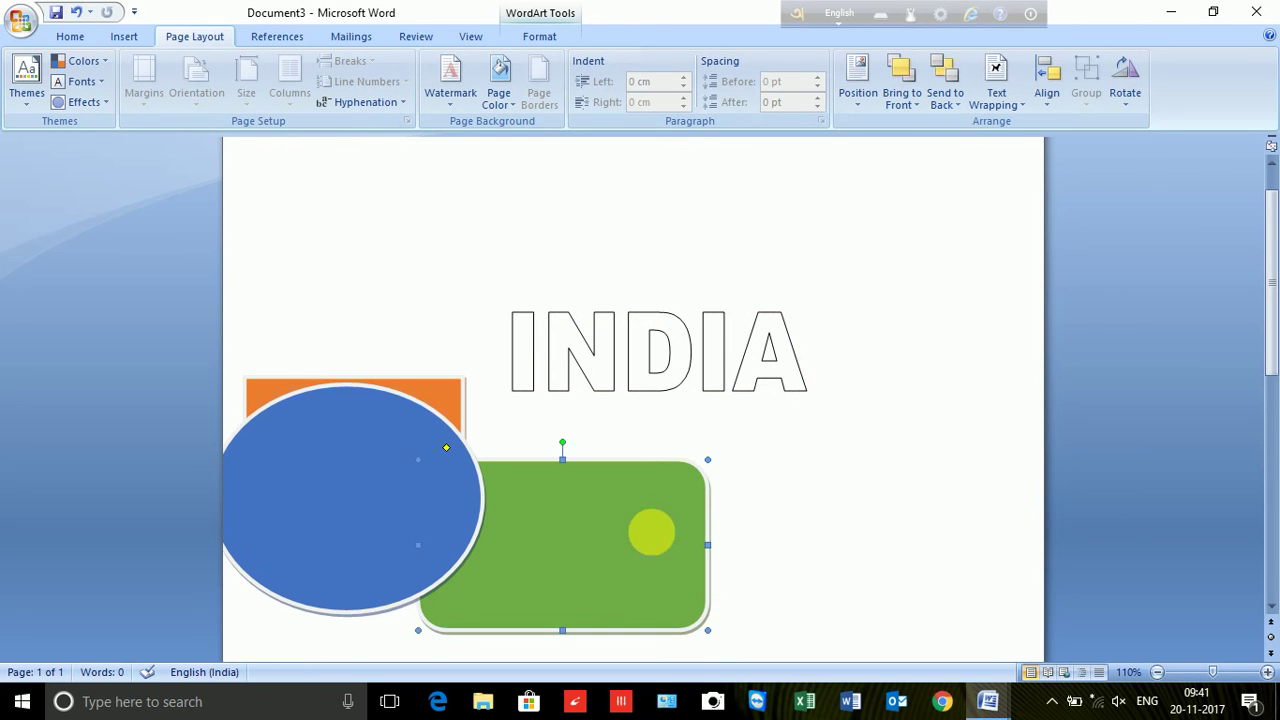
- Delete the INDIA WordArt, blue ellipse, orange rectangle and green rectangle
{"action": "left_click", "coordinate": [657, 348]}
{"action": "left_click", "coordinate": [641, 362]}
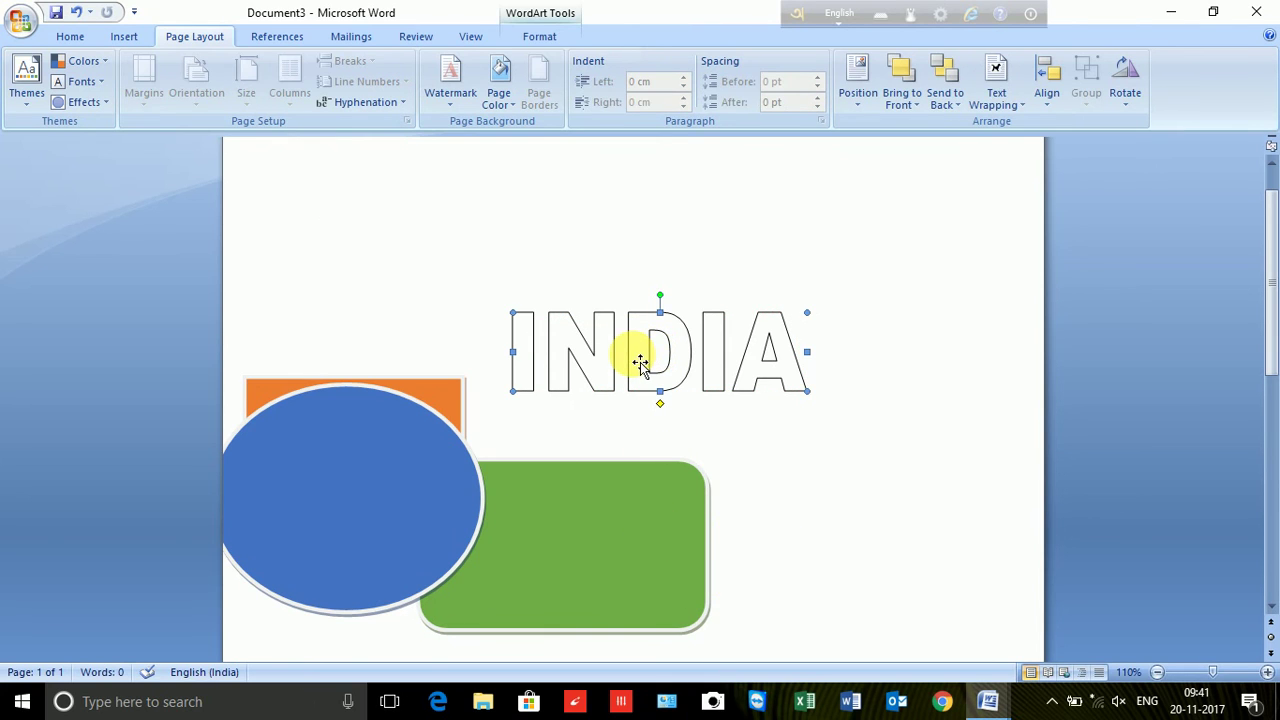
{"action": "key", "text": "Delete"}
{"action": "left_click", "coordinate": [331, 506]}
{"action": "key", "text": "Delete"}
{"action": "left_click", "coordinate": [367, 448]}
{"action": "key", "text": "Delete"}
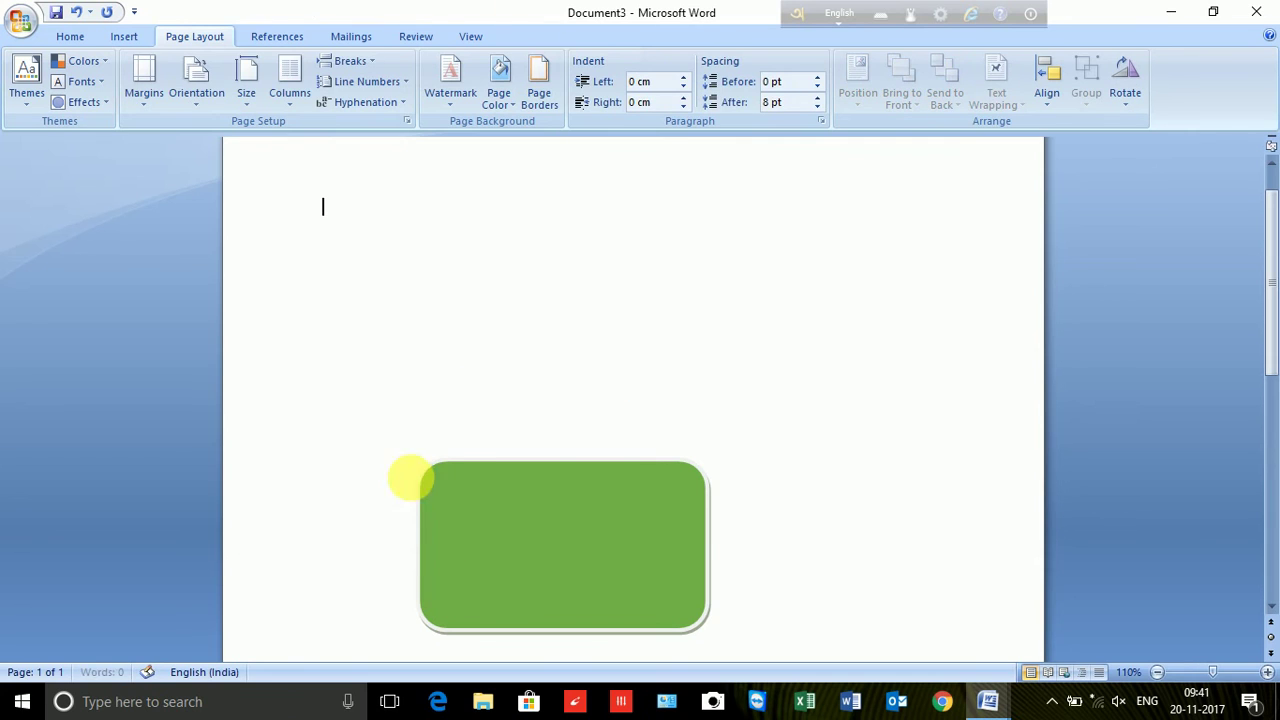
{"action": "left_click", "coordinate": [477, 517]}
{"action": "key", "text": "Delete"}
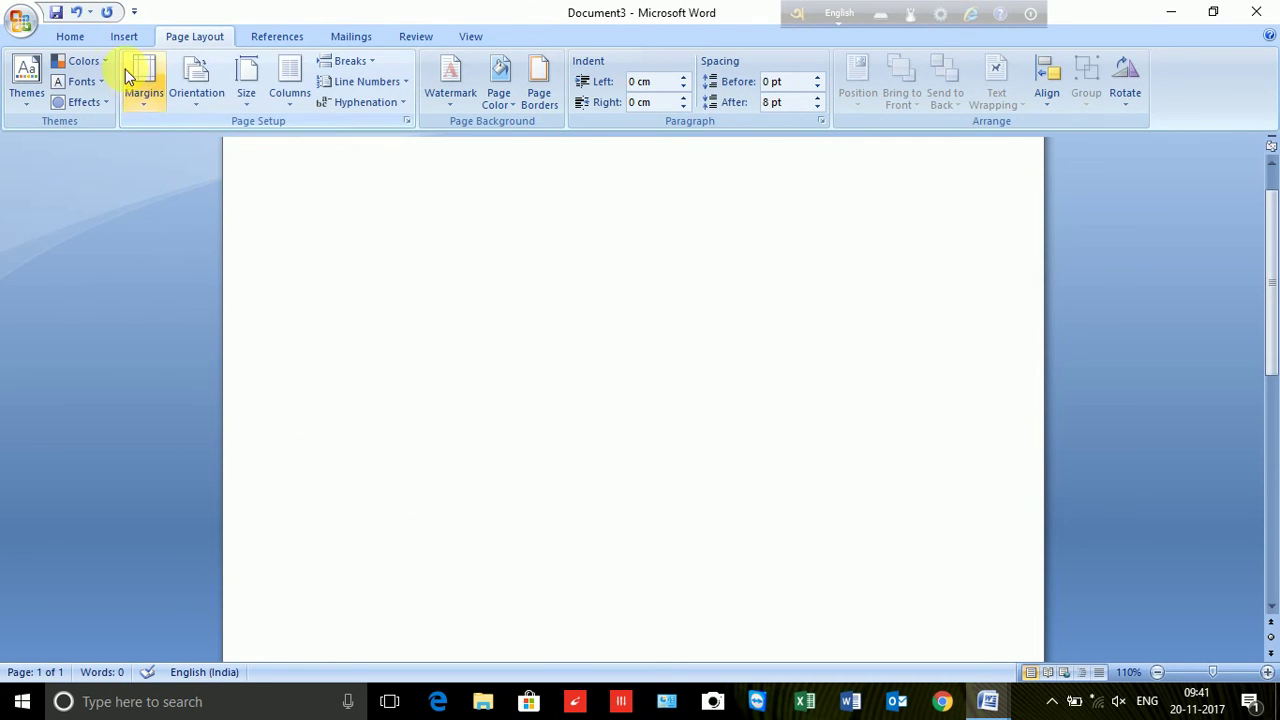
- Draw a tall narrow rectangle on the left and give it a green style
{"action": "left_click", "coordinate": [124, 36]}
{"action": "left_click", "coordinate": [287, 90]}
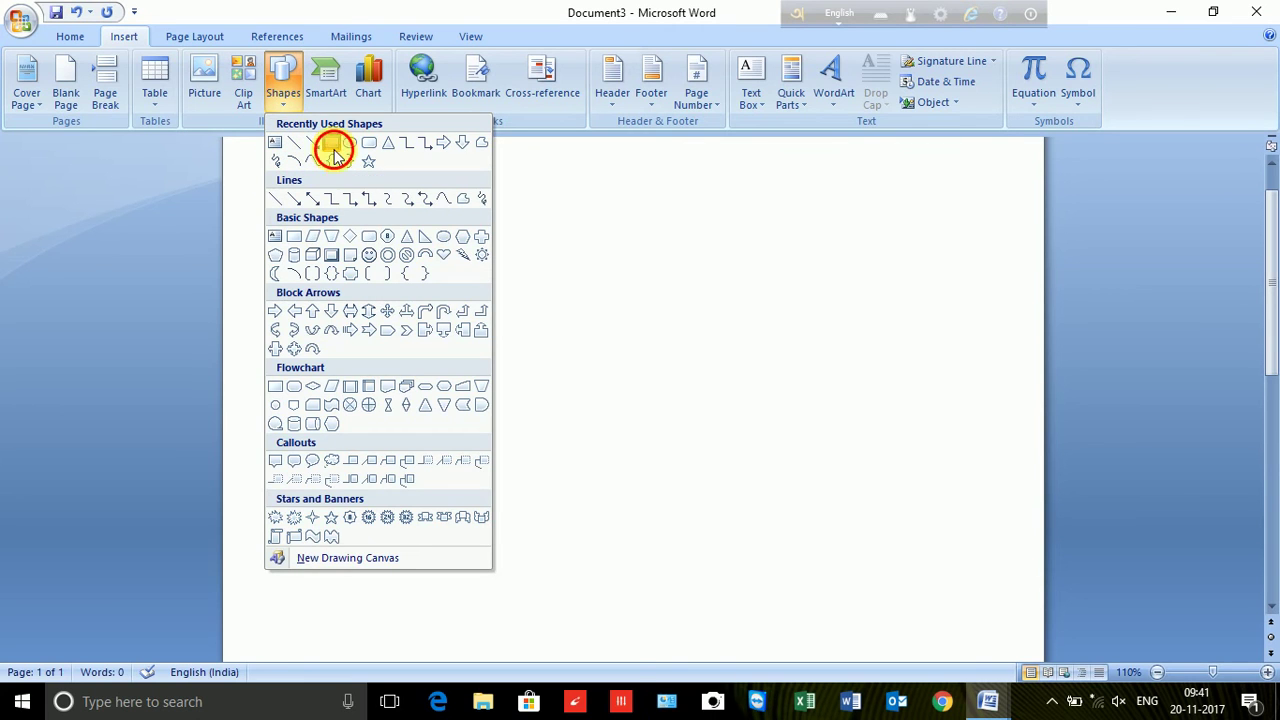
{"action": "left_click", "coordinate": [335, 150]}
{"action": "left_click_drag", "start_coordinate": [349, 268], "coordinate": [397, 495]}
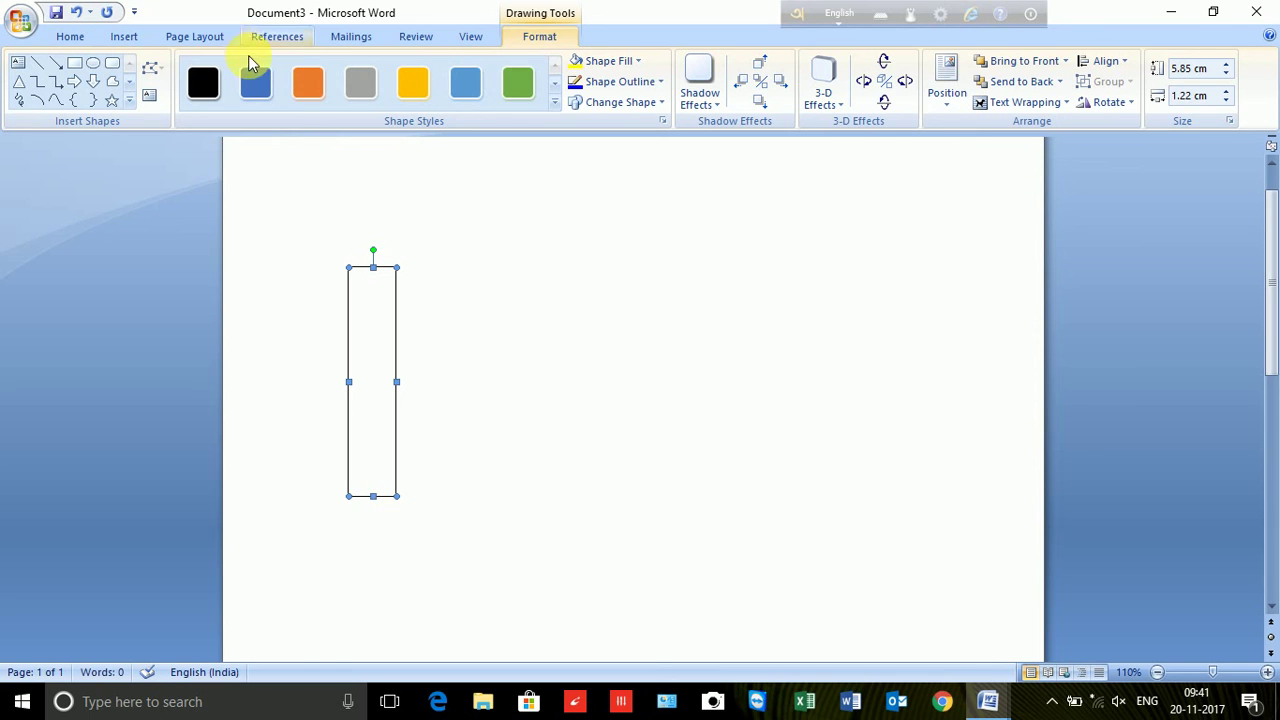
{"action": "left_click", "coordinate": [517, 80]}
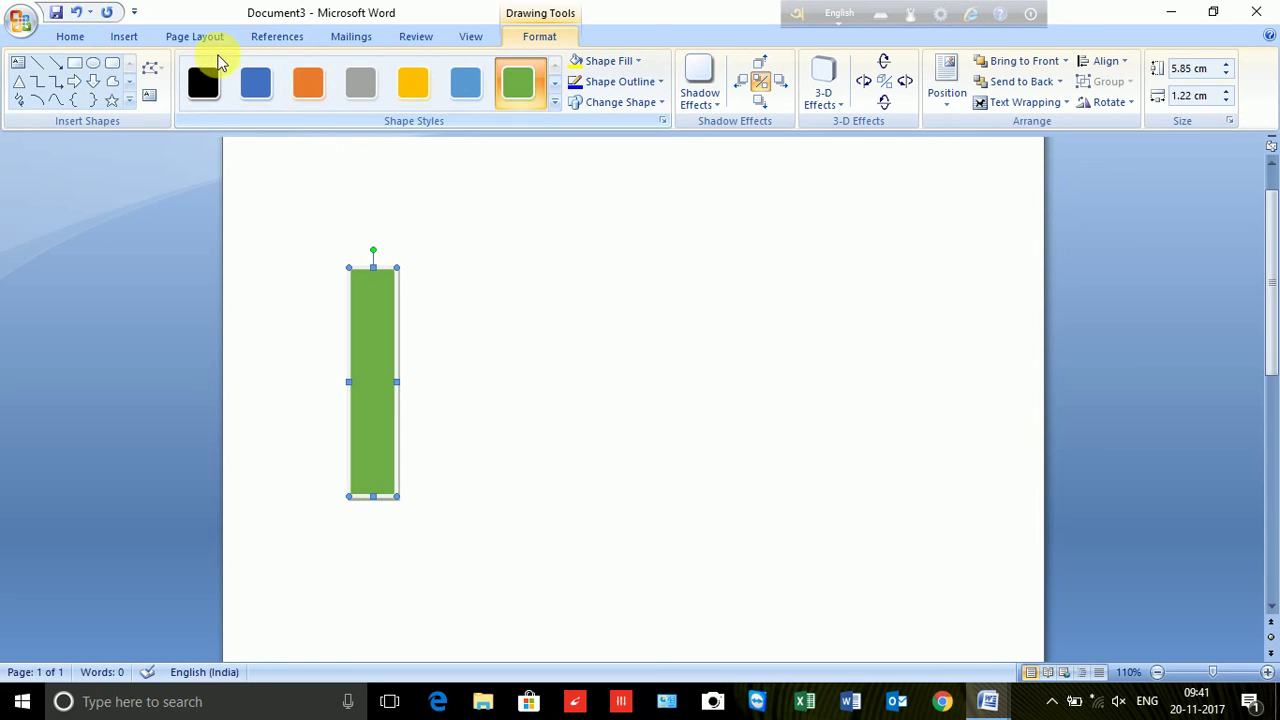
- Draw a wide rectangle right of the green one with an orange bevelled style
{"action": "left_click", "coordinate": [77, 66]}
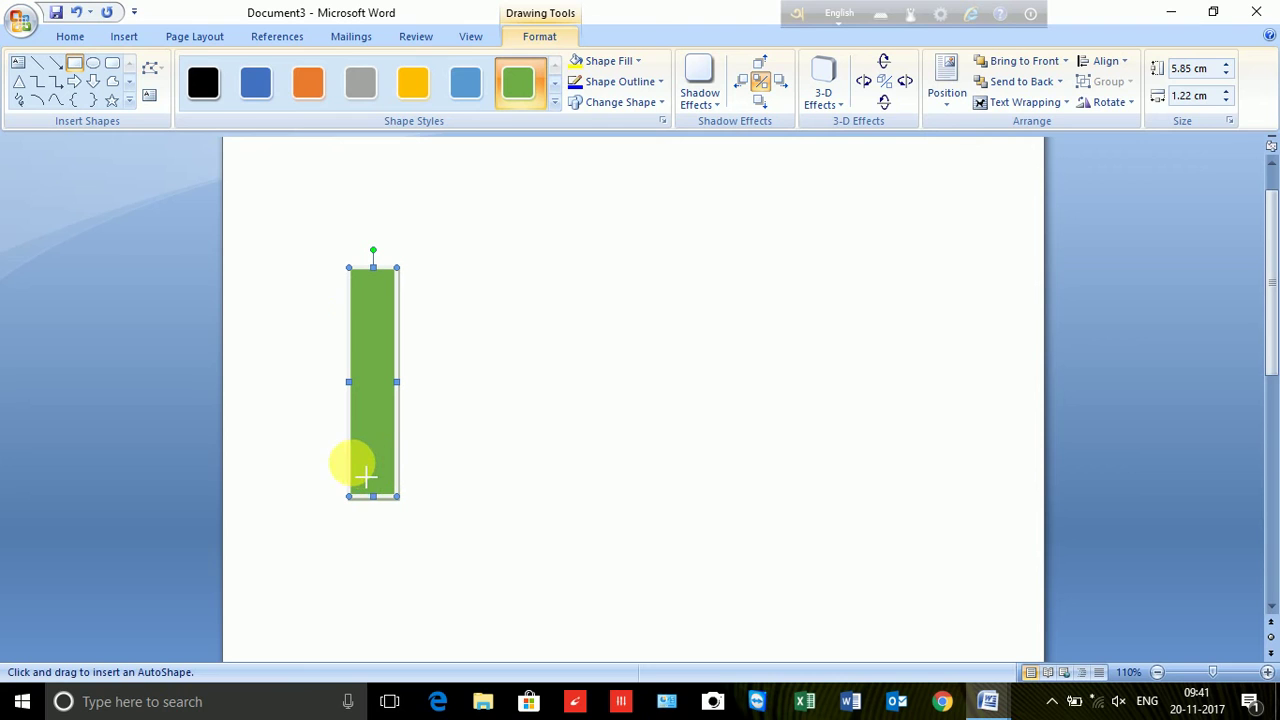
{"action": "left_click_drag", "start_coordinate": [481, 444], "coordinate": [820, 508]}
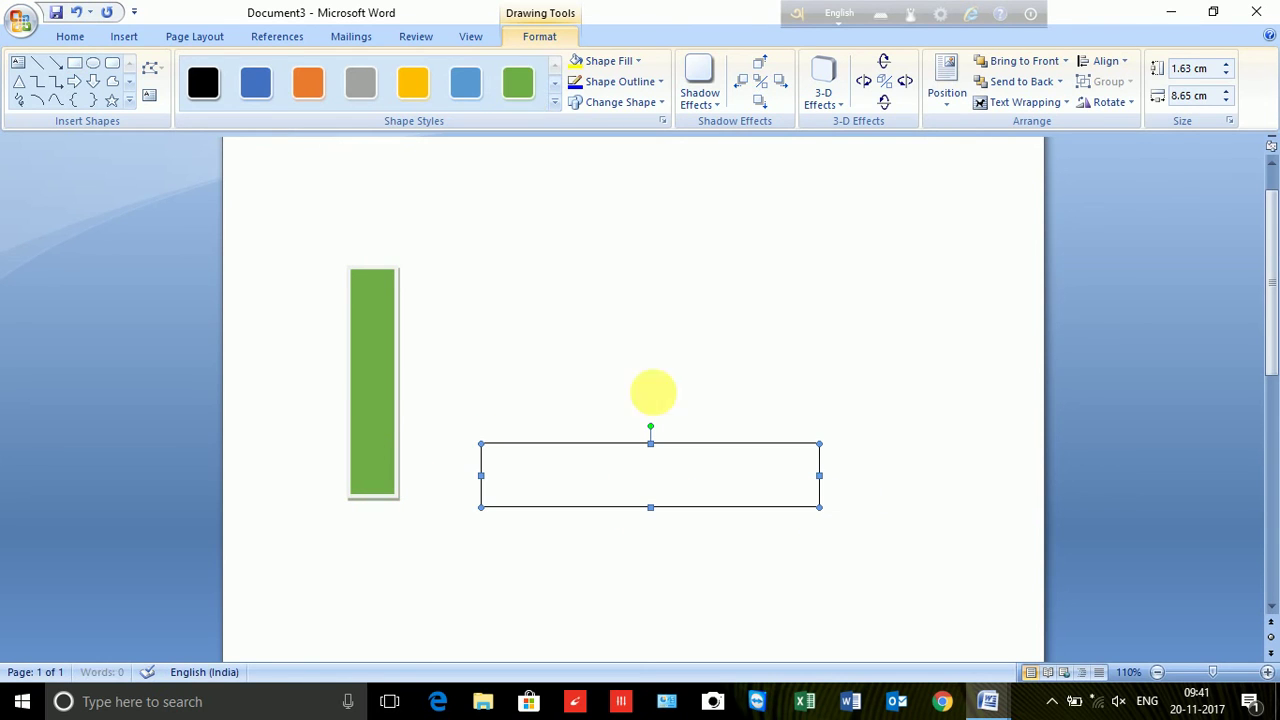
{"action": "left_click", "coordinate": [555, 102]}
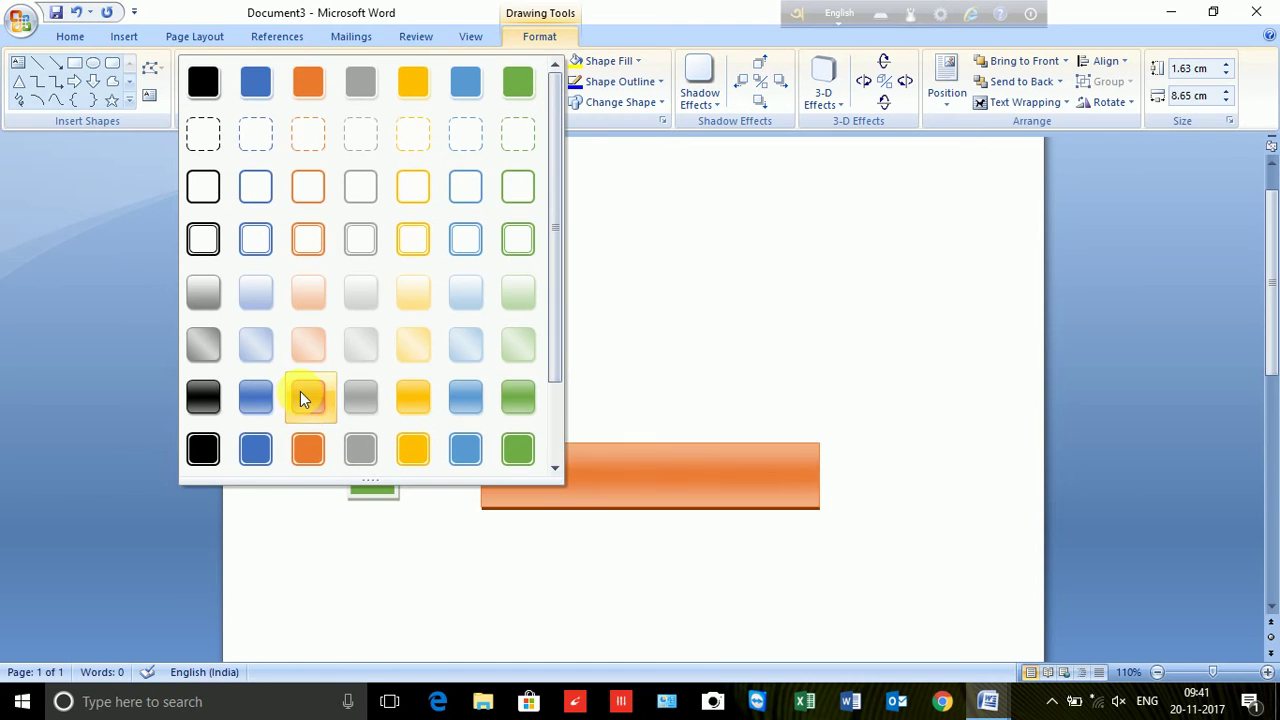
{"action": "scroll", "coordinate": [313, 426], "scroll_direction": "down", "scroll_amount": 2}
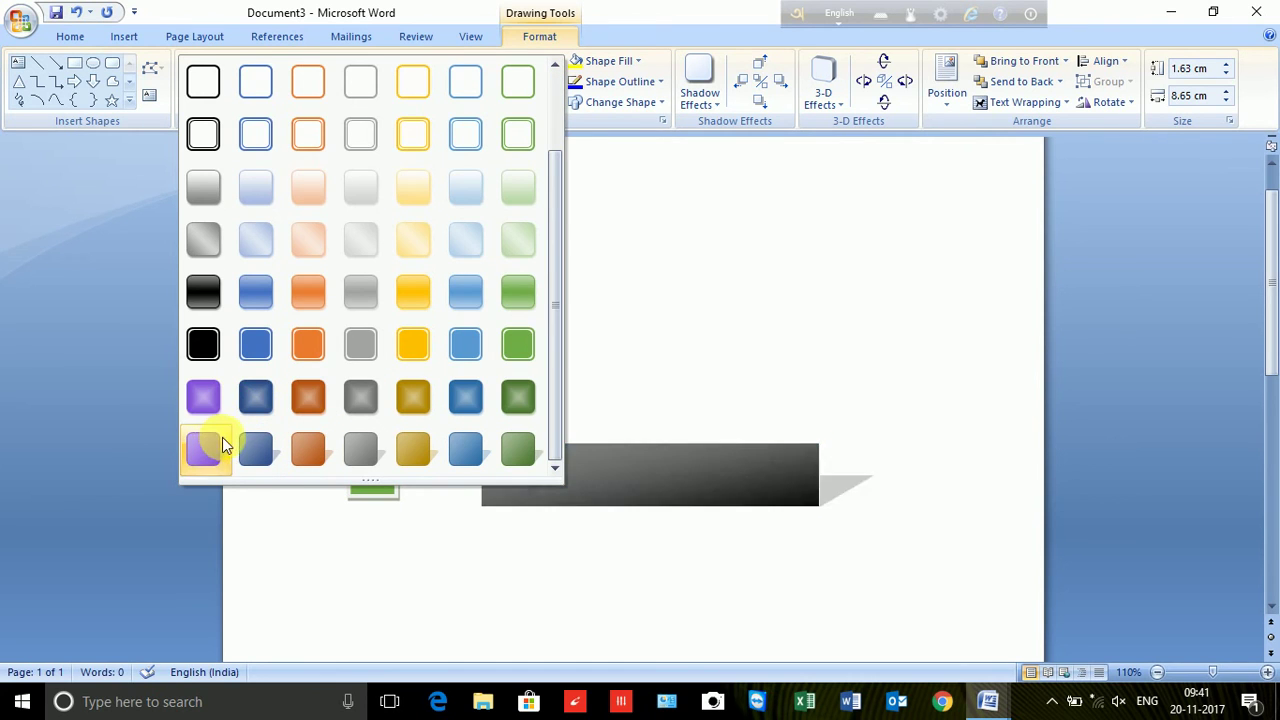
{"action": "left_click", "coordinate": [298, 420]}
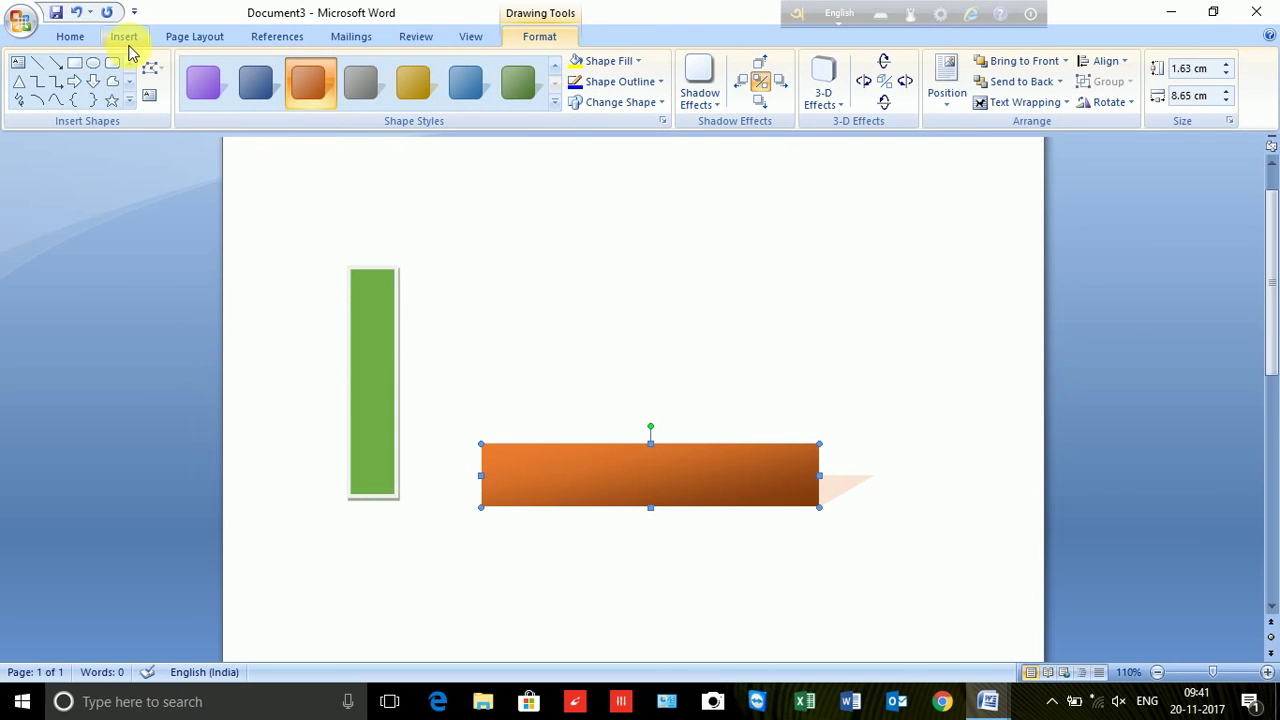
{"action": "left_click", "coordinate": [192, 37]}
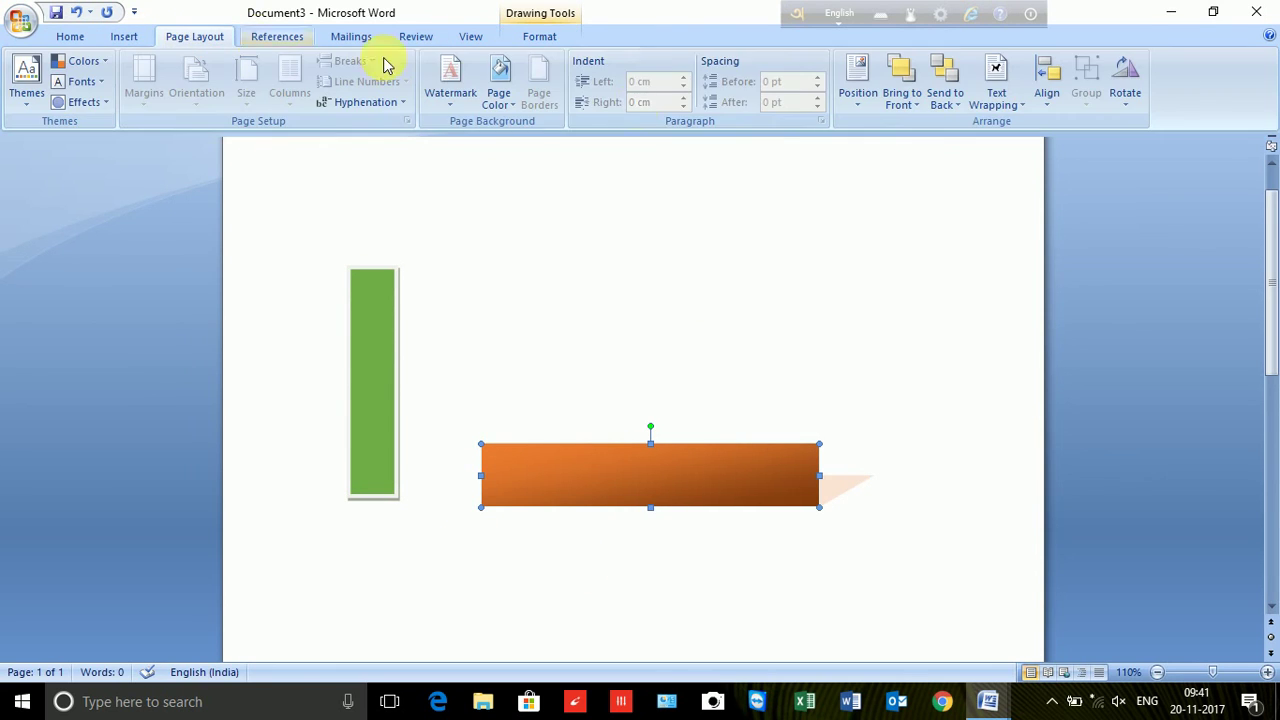
- Align the orange rectangle to the left, then centre it horizontally
{"action": "left_click", "coordinate": [1047, 104]}
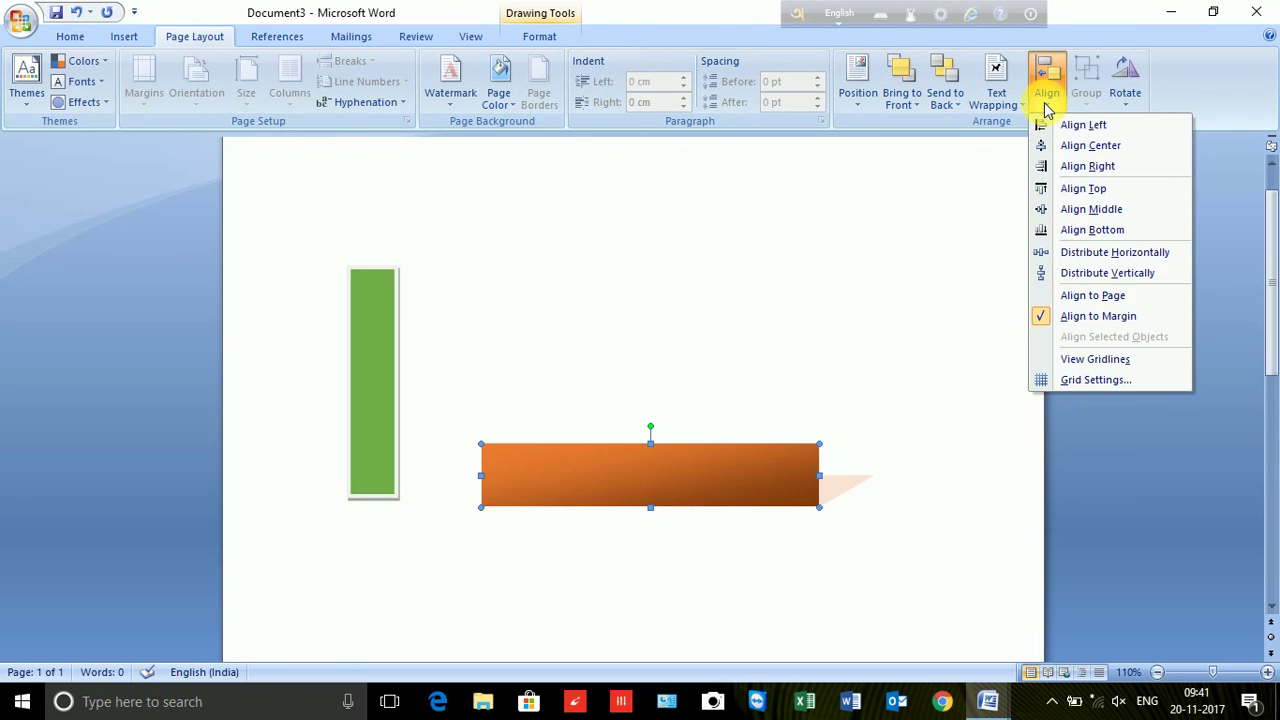
{"action": "left_click", "coordinate": [1075, 125]}
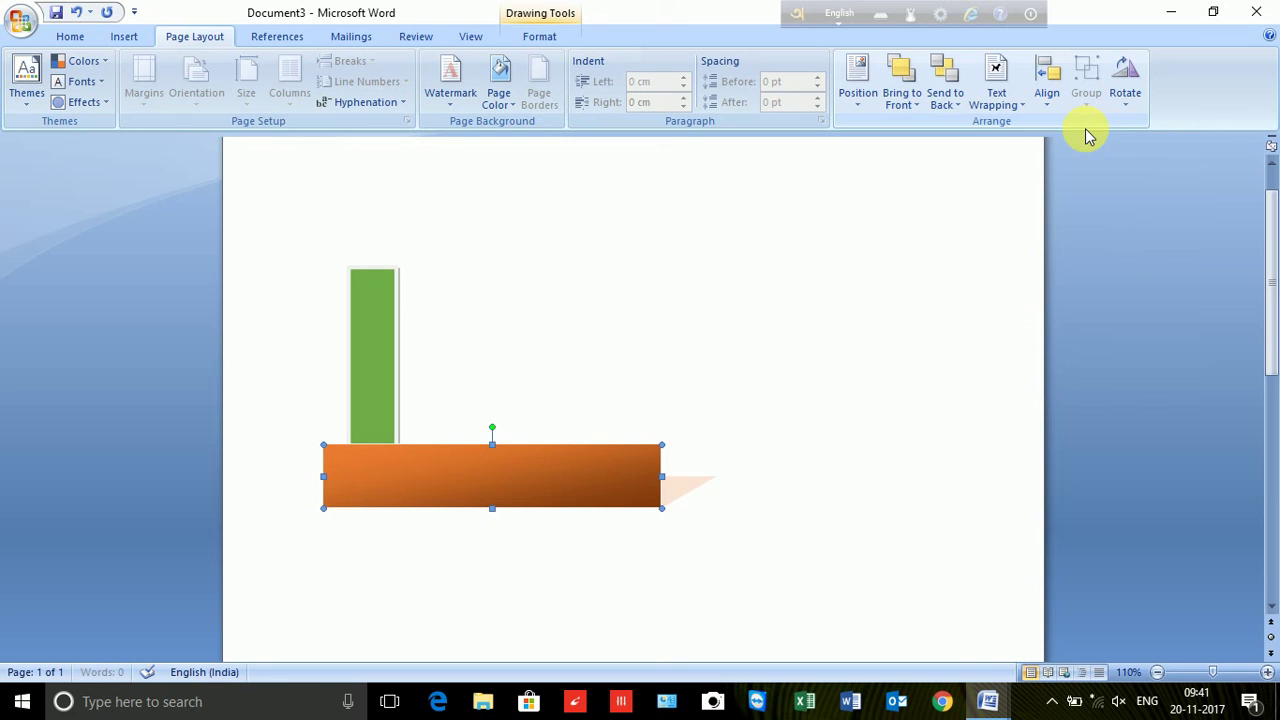
{"action": "left_click", "coordinate": [995, 100]}
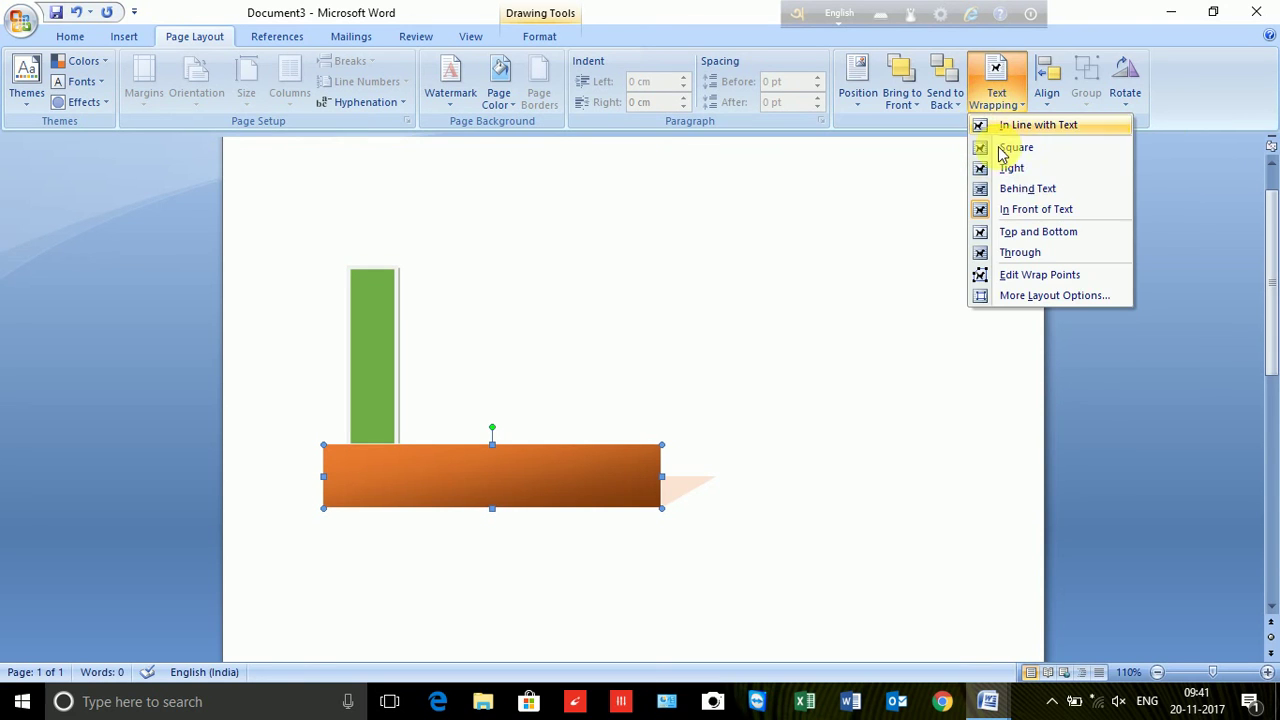
{"action": "left_click", "coordinate": [1050, 104]}
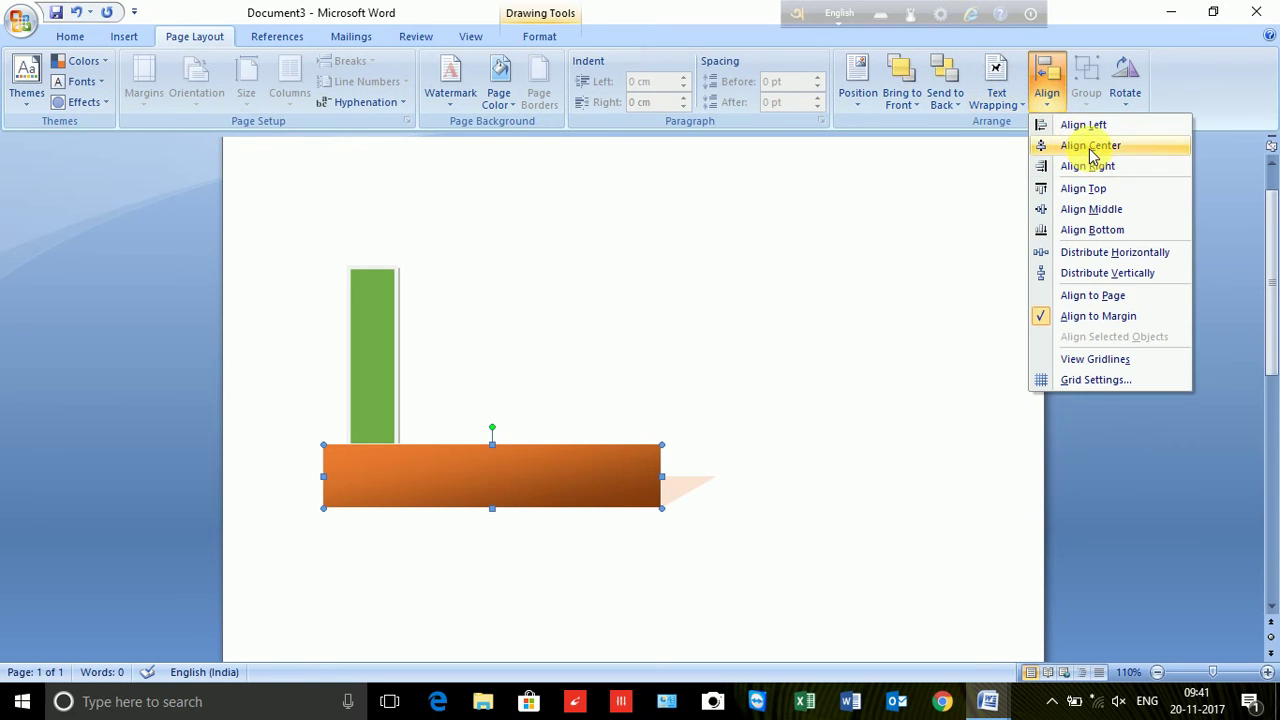
{"action": "left_click", "coordinate": [1093, 148]}
- Align the orange rectangle to the top margin, then to the bottom margin
{"action": "left_click", "coordinate": [1047, 110]}
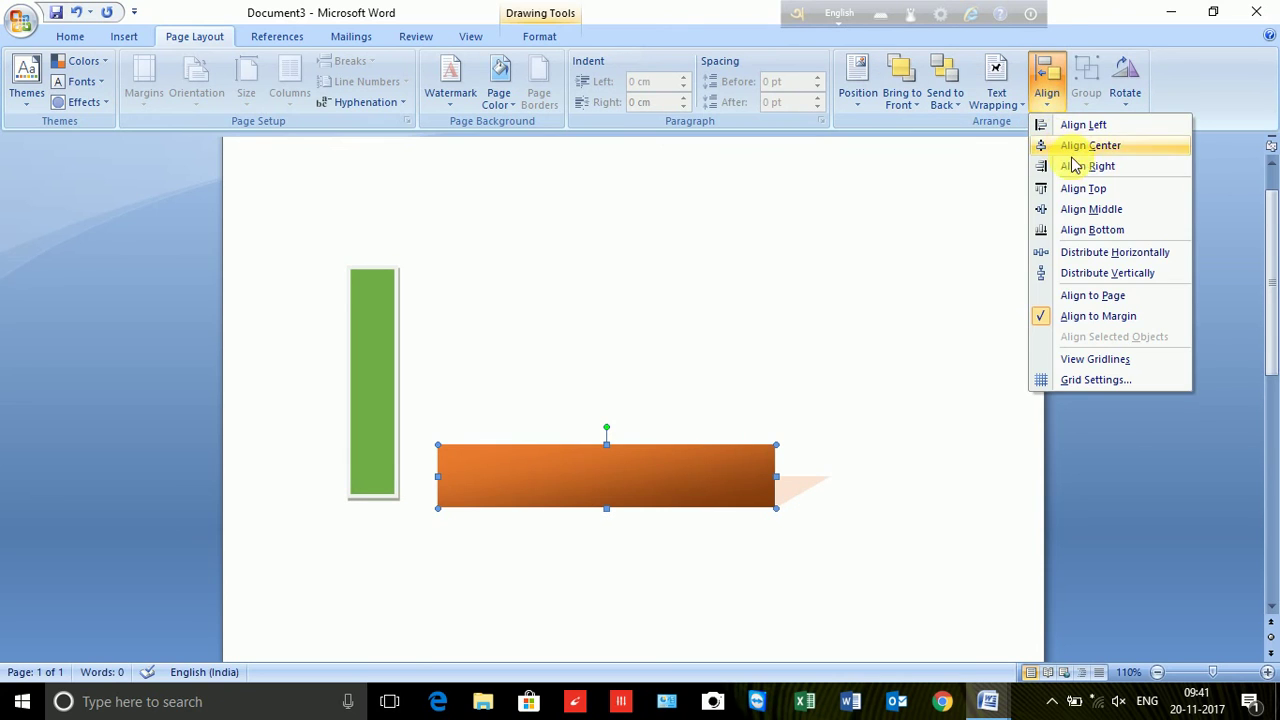
{"action": "left_click", "coordinate": [1088, 146]}
{"action": "left_click", "coordinate": [1048, 118]}
{"action": "left_click", "coordinate": [1080, 188]}
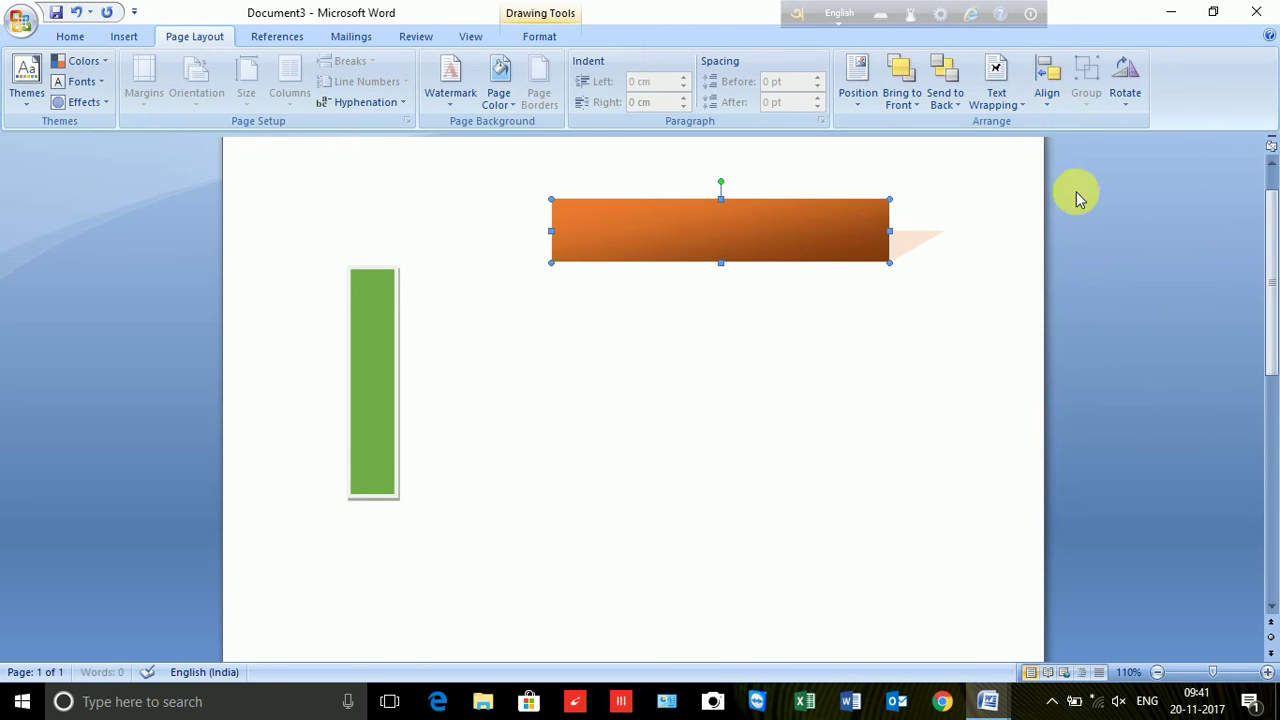
{"action": "left_click", "coordinate": [1047, 90]}
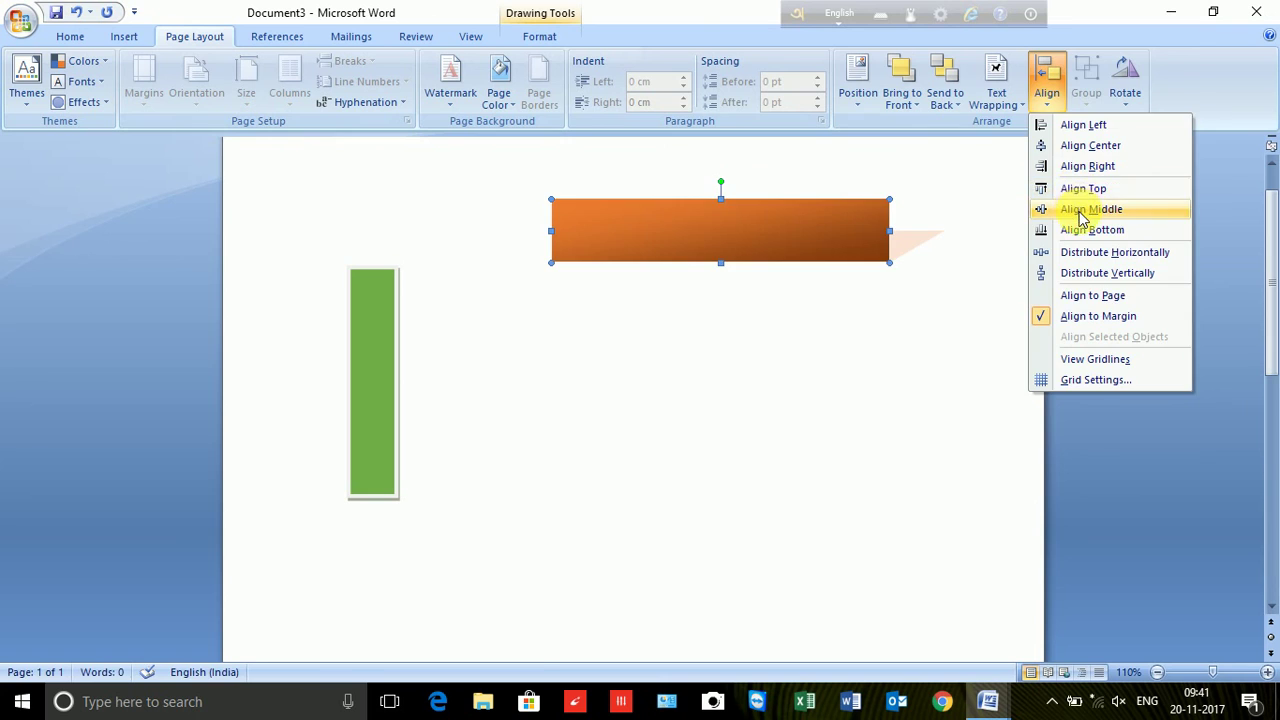
{"action": "left_click", "coordinate": [1090, 230]}
{"action": "left_click", "coordinate": [1055, 100]}
{"action": "left_click", "coordinate": [1088, 232]}
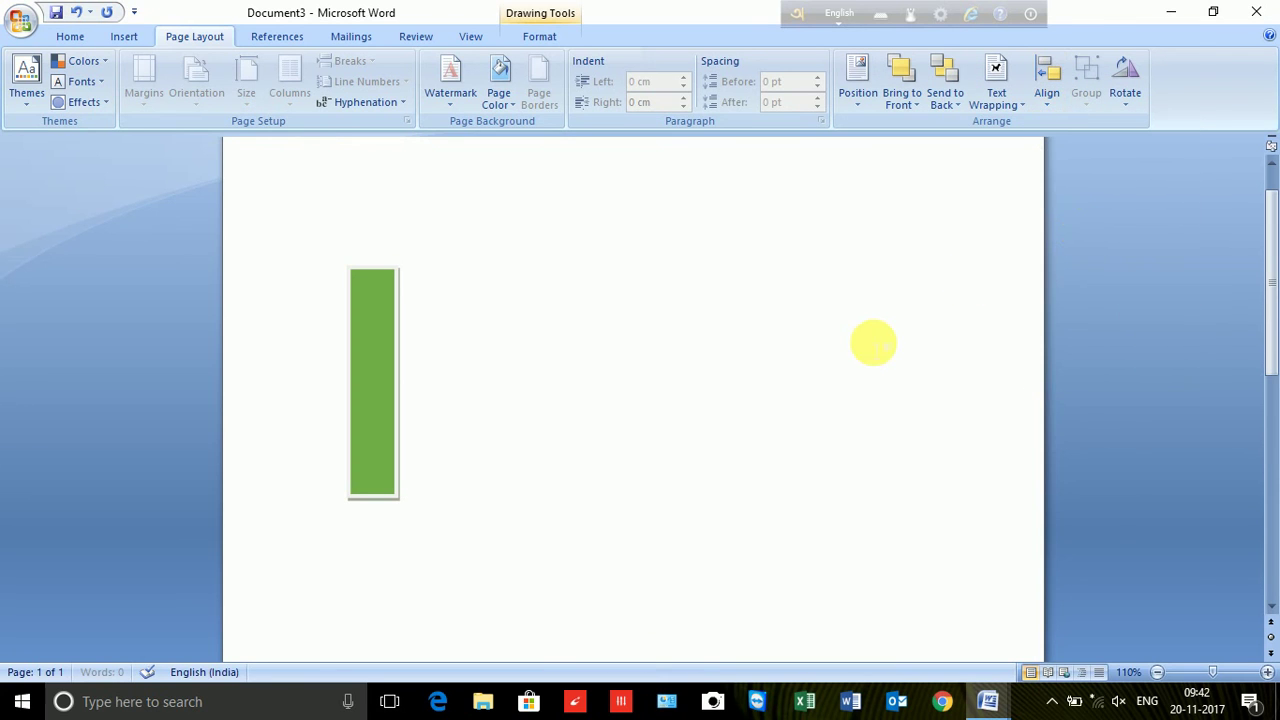
{"action": "scroll", "coordinate": [871, 343], "scroll_direction": "down", "scroll_amount": 4}
{"action": "scroll", "coordinate": [866, 357], "scroll_direction": "up", "scroll_amount": 3}
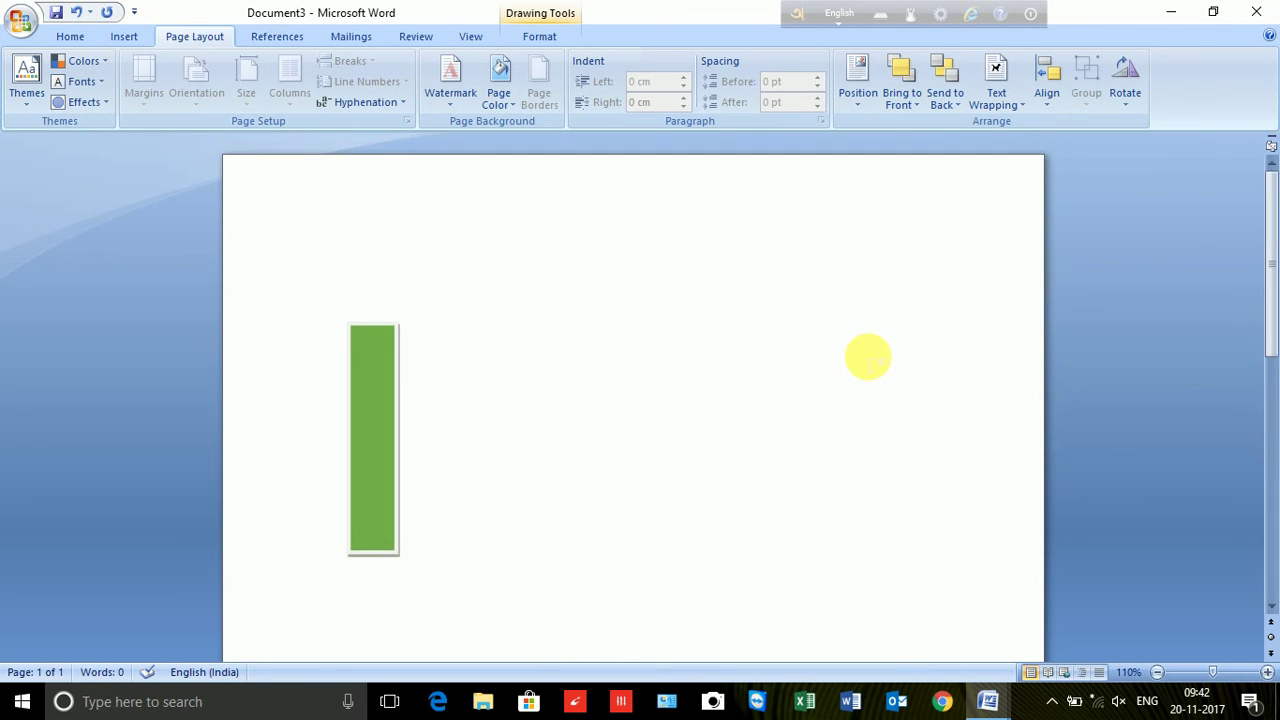
- Try further Align options, then align the orange rectangle to the top again
{"action": "left_click", "coordinate": [1052, 100]}
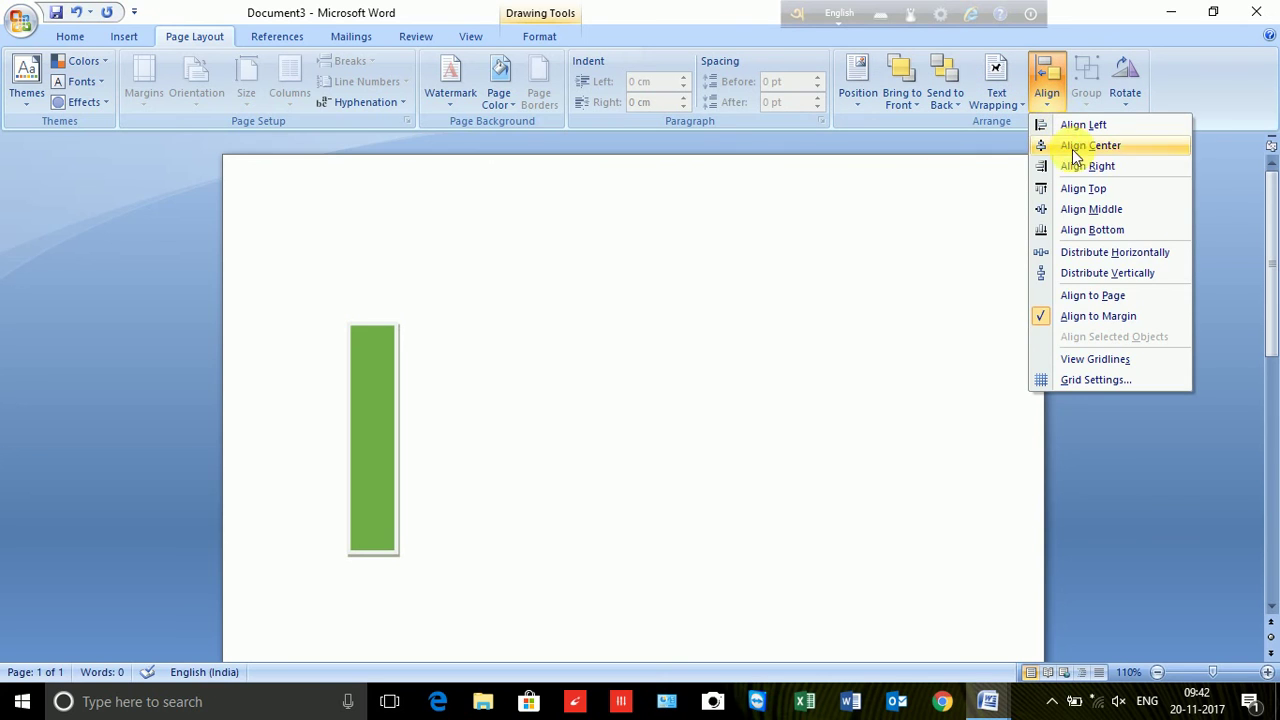
{"action": "left_click", "coordinate": [1103, 259]}
{"action": "left_click", "coordinate": [1080, 145]}
{"action": "left_click", "coordinate": [1049, 94]}
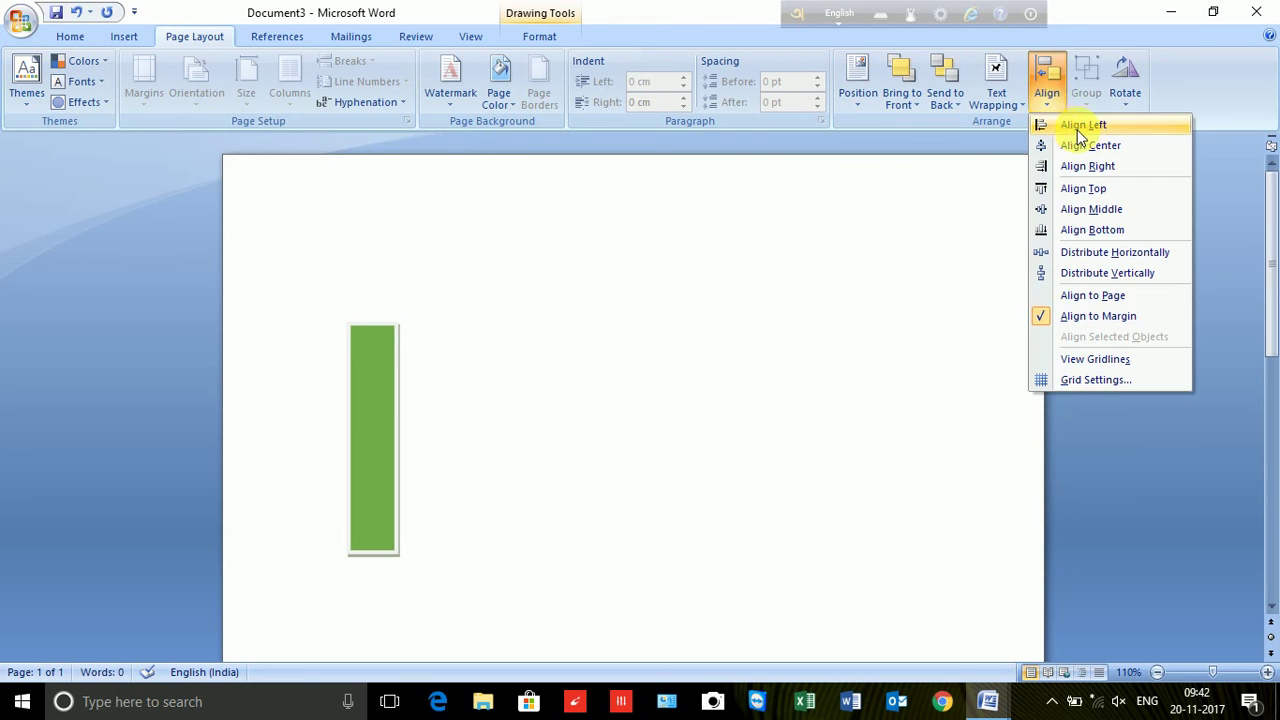
{"action": "left_click", "coordinate": [1071, 124]}
{"action": "left_click", "coordinate": [1058, 106]}
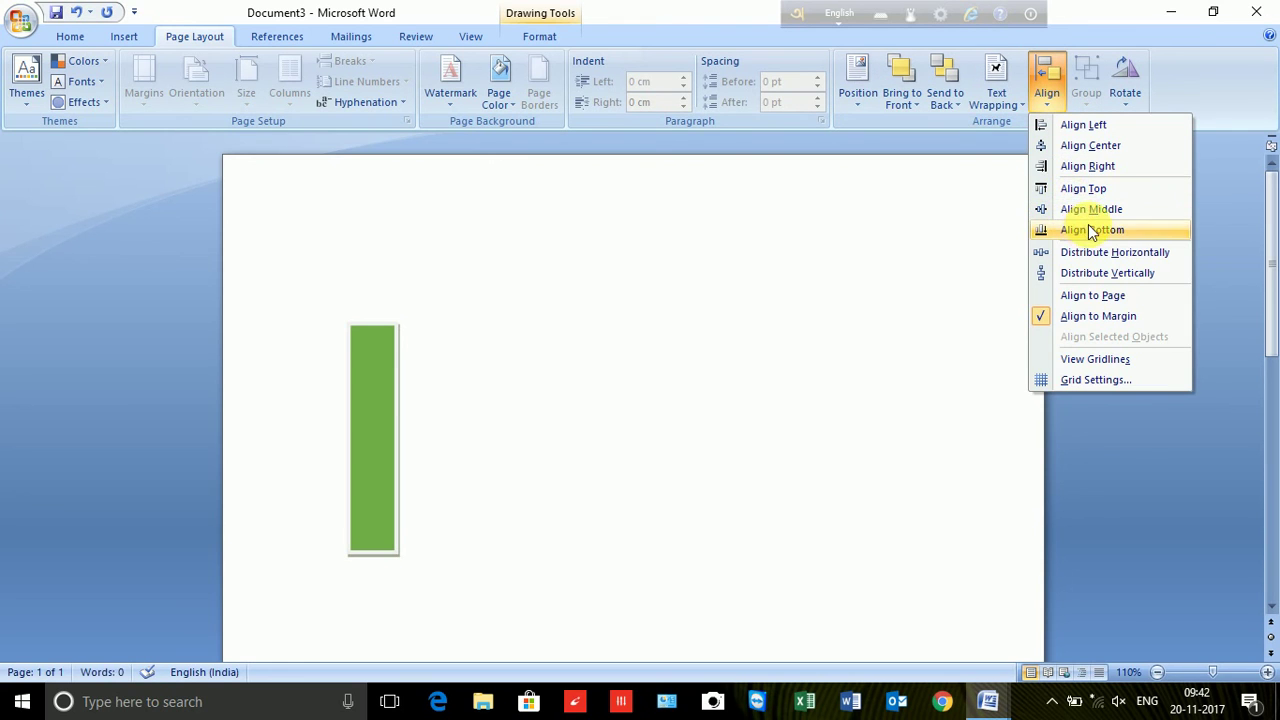
{"action": "left_click", "coordinate": [1094, 188]}
- Distribute the orange rectangle horizontally, then vertically down the page
{"action": "left_click", "coordinate": [1046, 104]}
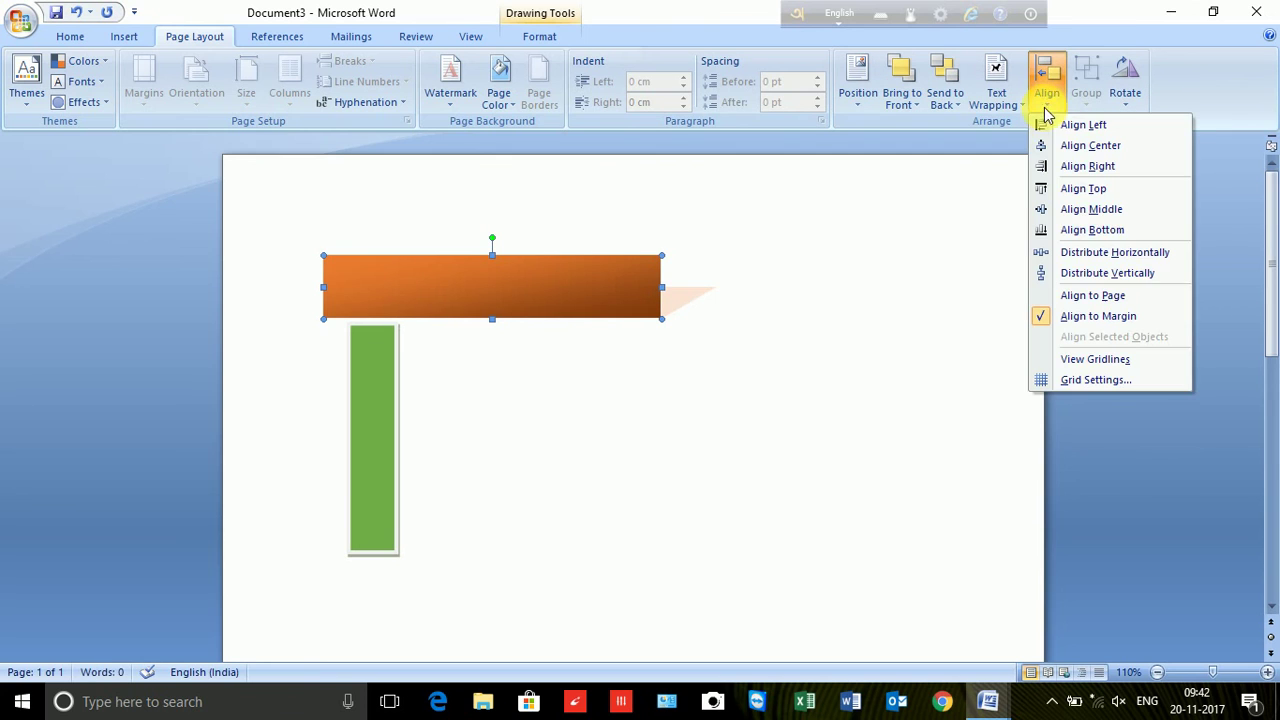
{"action": "left_click", "coordinate": [1100, 255]}
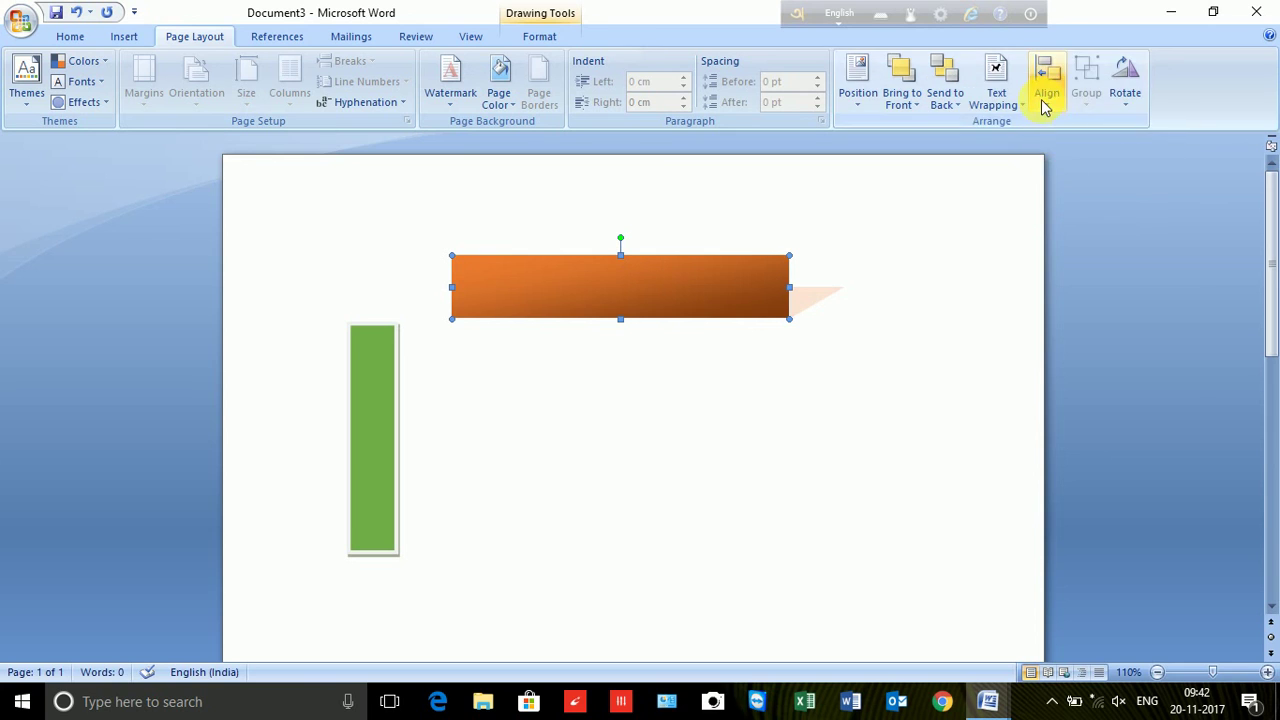
{"action": "left_click", "coordinate": [1046, 100]}
{"action": "left_click", "coordinate": [1096, 272]}
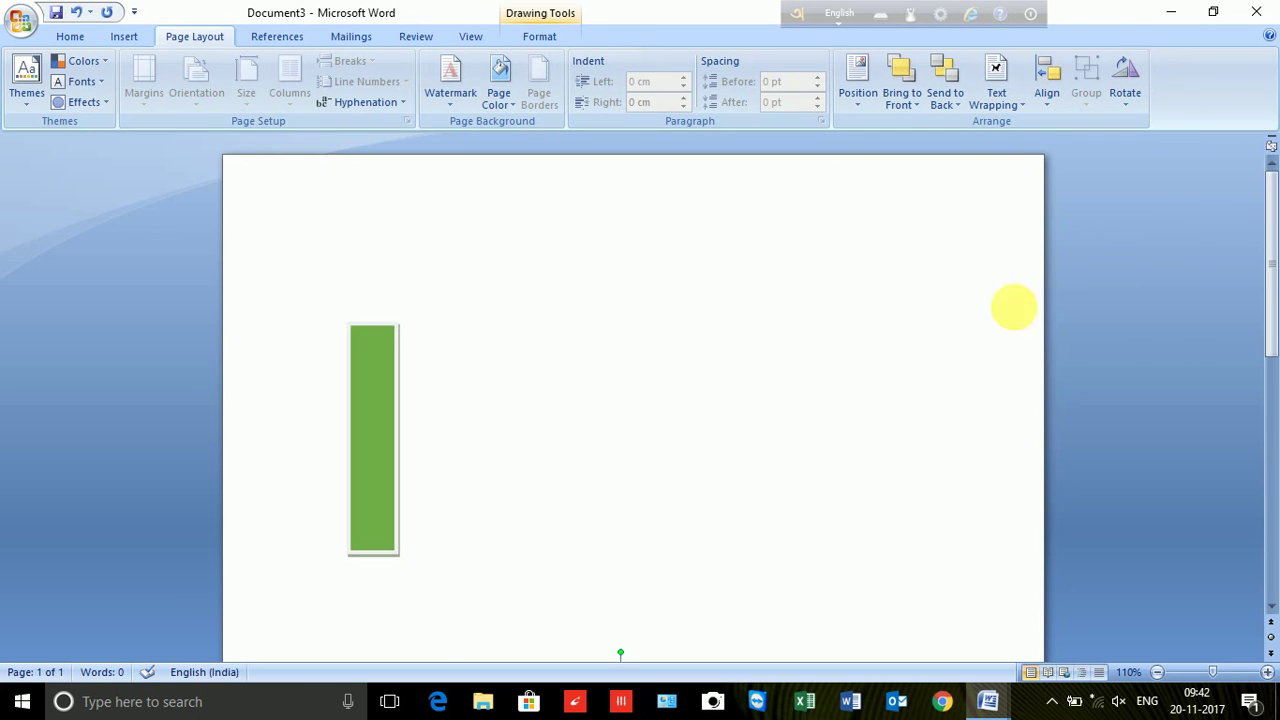
{"action": "scroll", "coordinate": [811, 431], "scroll_direction": "down", "scroll_amount": 7}
- Turn on Align to Page in the Align options
{"action": "scroll", "coordinate": [812, 434], "scroll_direction": "up", "scroll_amount": 7}
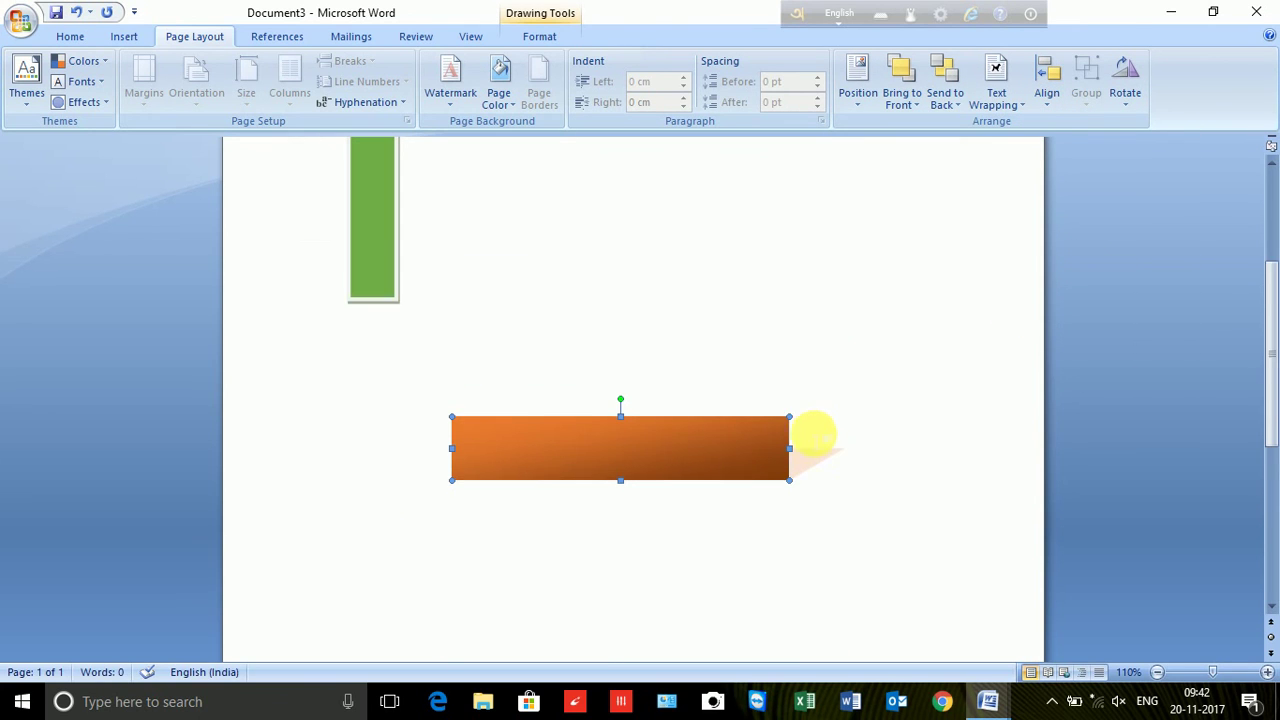
{"action": "left_click", "coordinate": [1057, 113]}
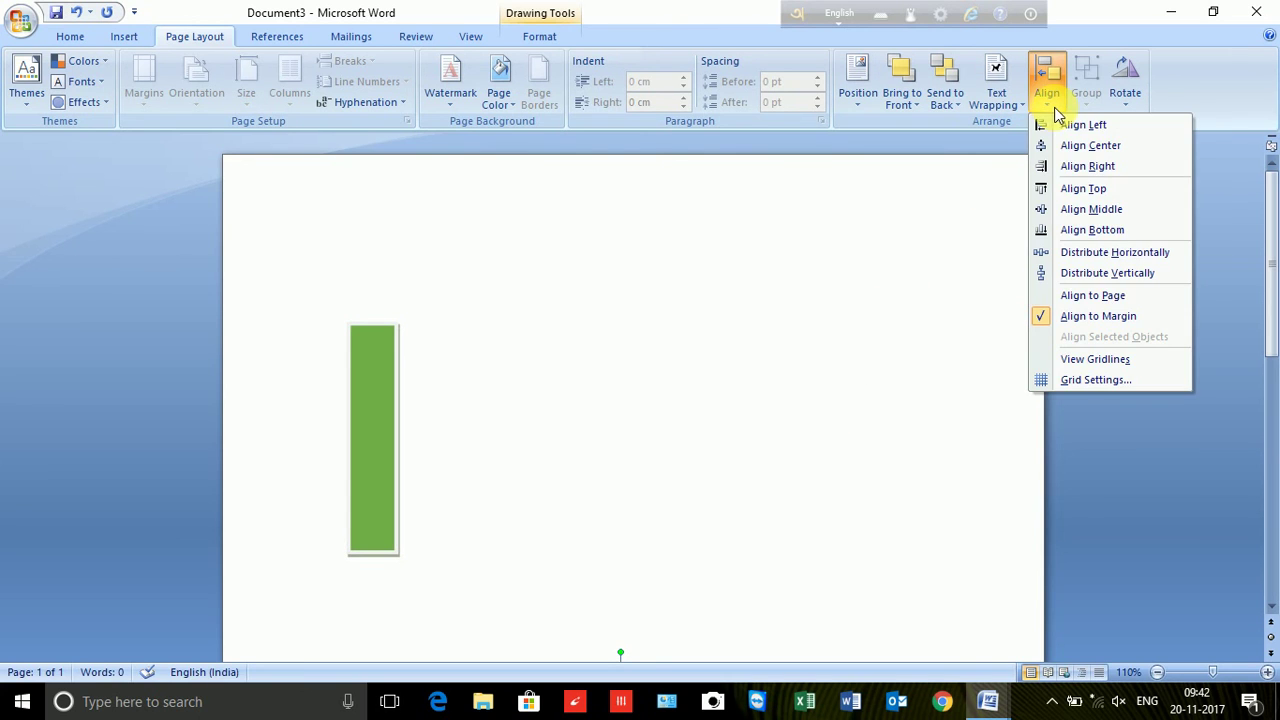
{"action": "left_click", "coordinate": [1070, 296]}
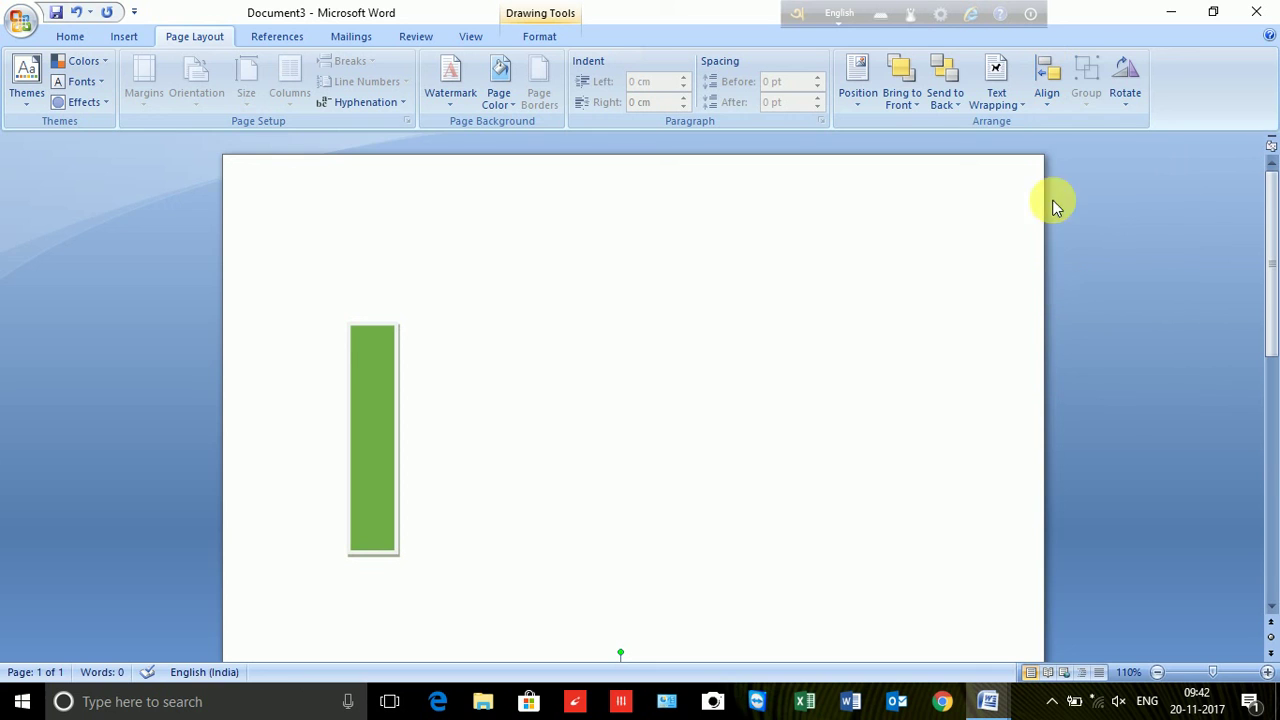
- Show the drawing gridlines, deselect the shape, then hide the gridlines
{"action": "left_click", "coordinate": [1046, 112]}
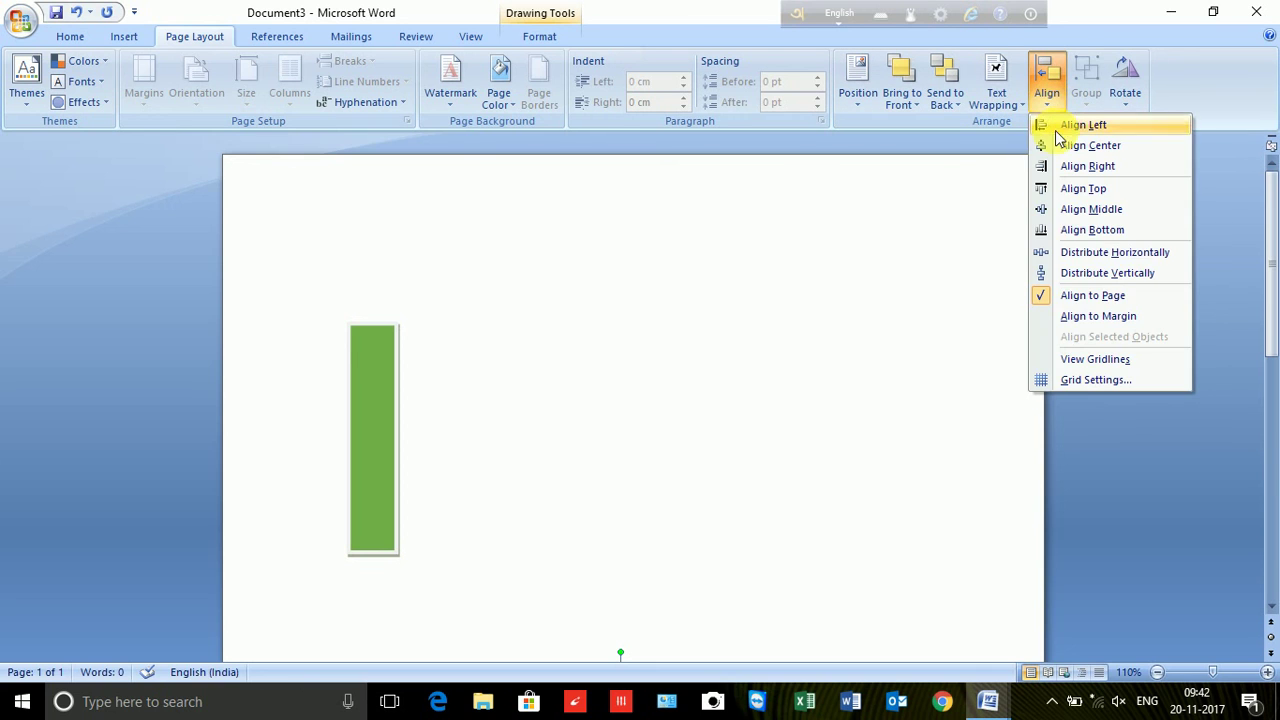
{"action": "left_click", "coordinate": [1143, 362]}
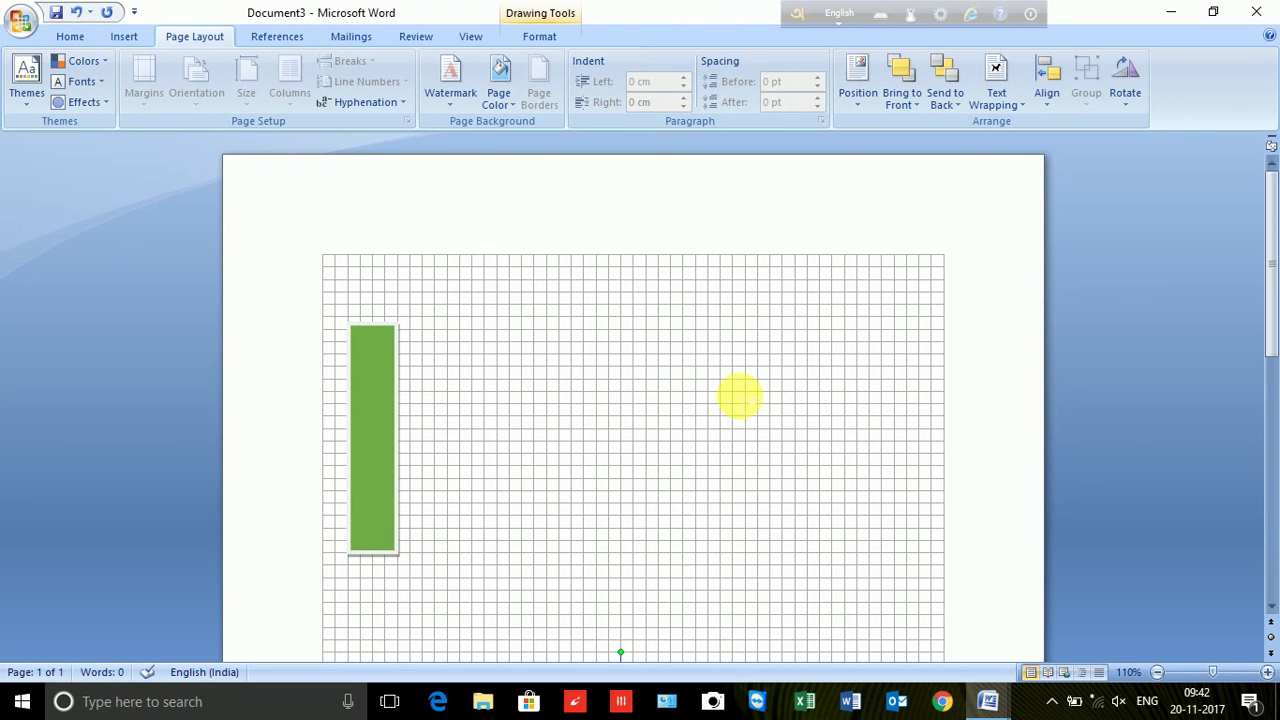
{"action": "left_click", "coordinate": [738, 397]}
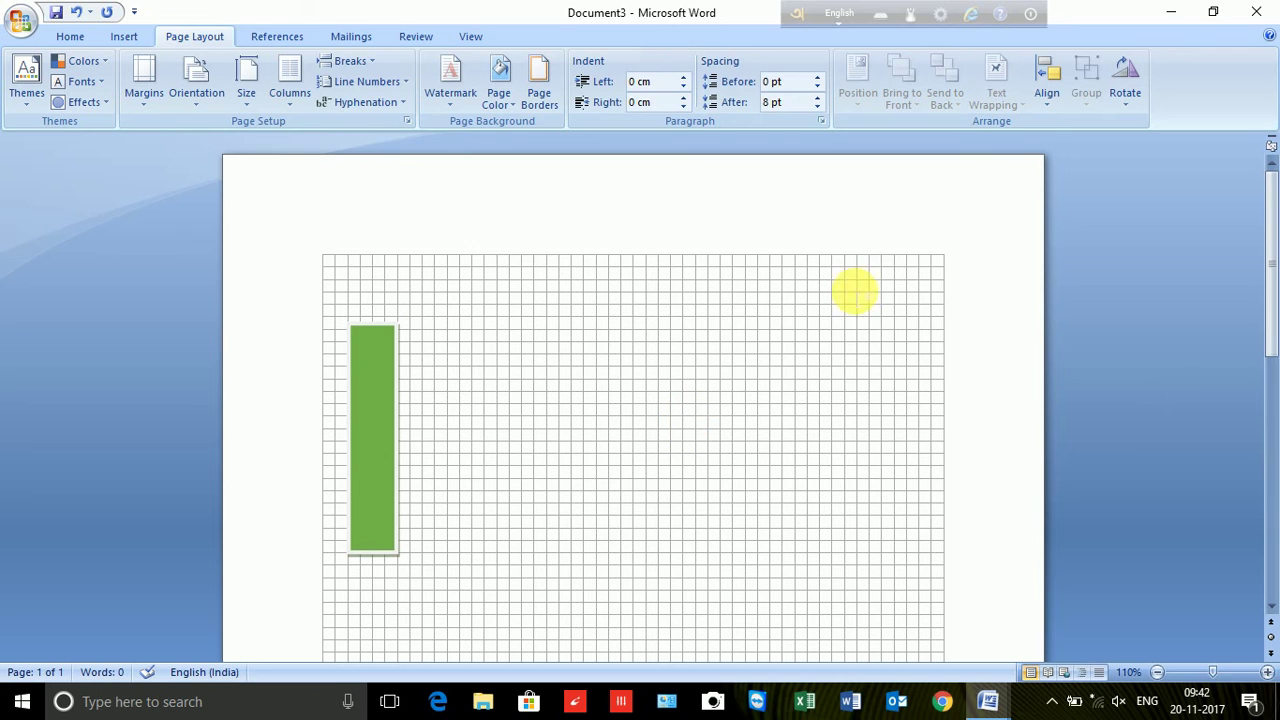
{"action": "left_click", "coordinate": [1047, 80]}
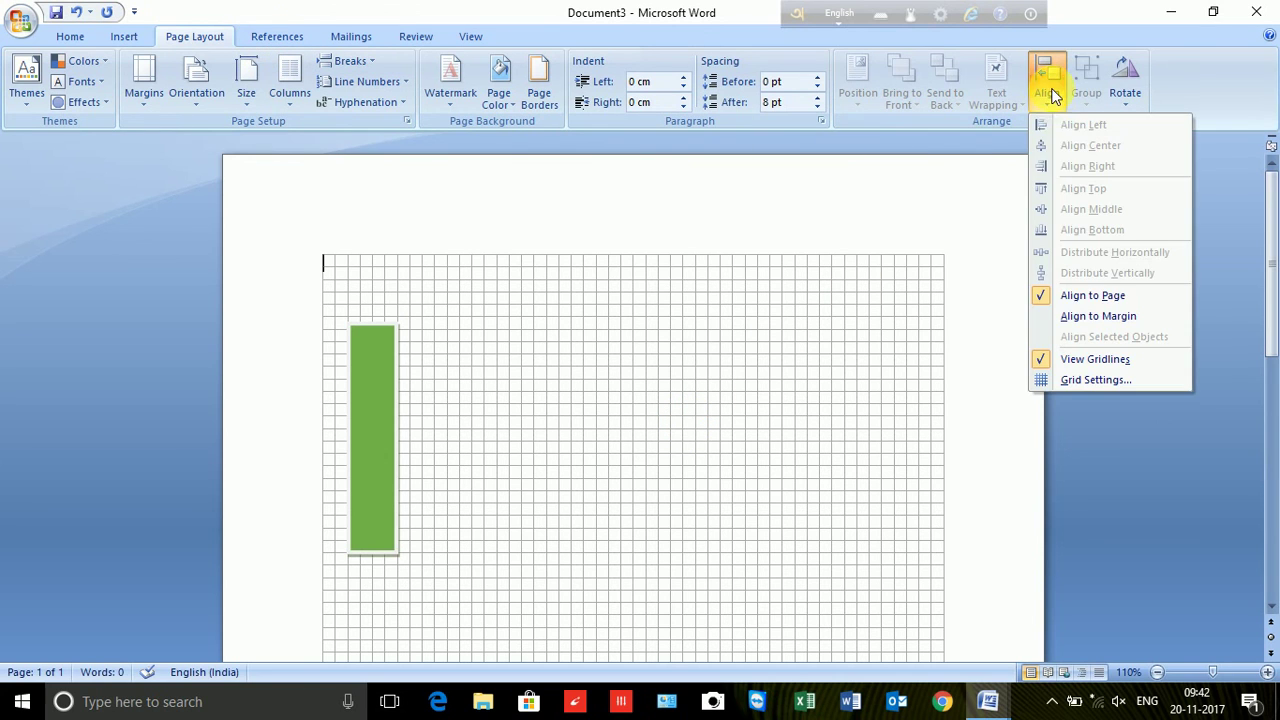
{"action": "left_click", "coordinate": [1107, 358]}
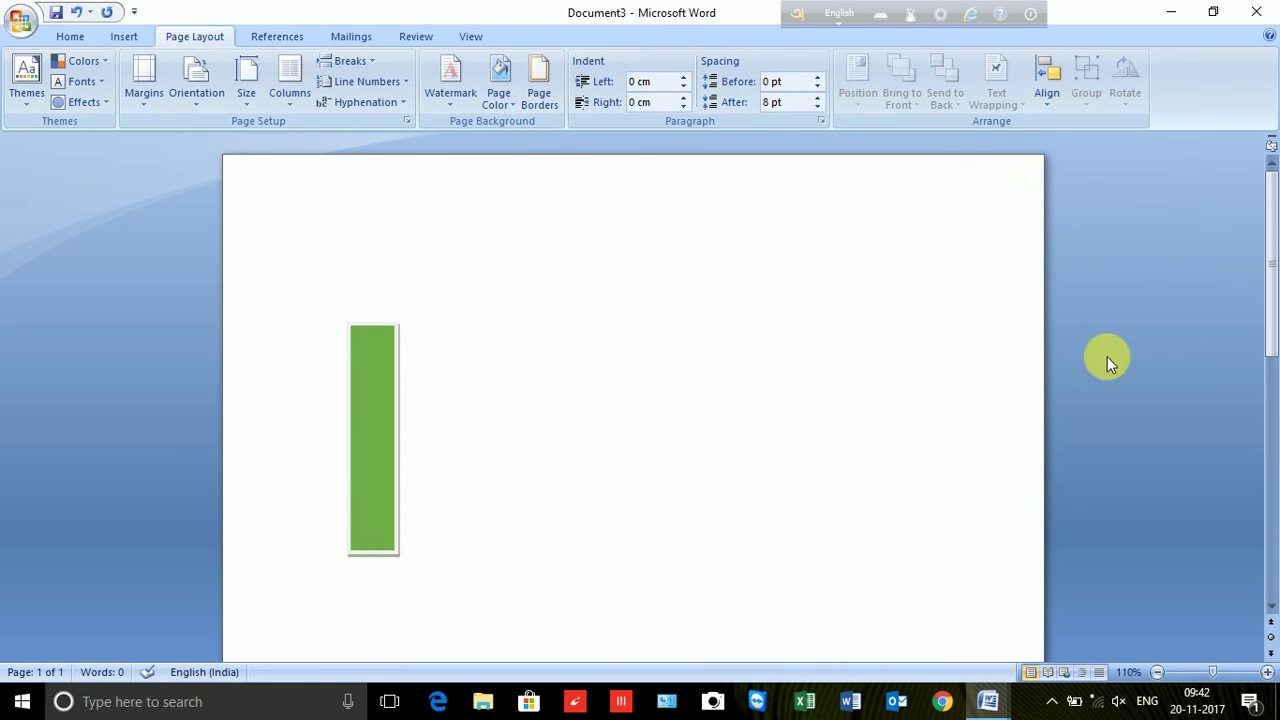
{"action": "left_click", "coordinate": [1045, 85]}
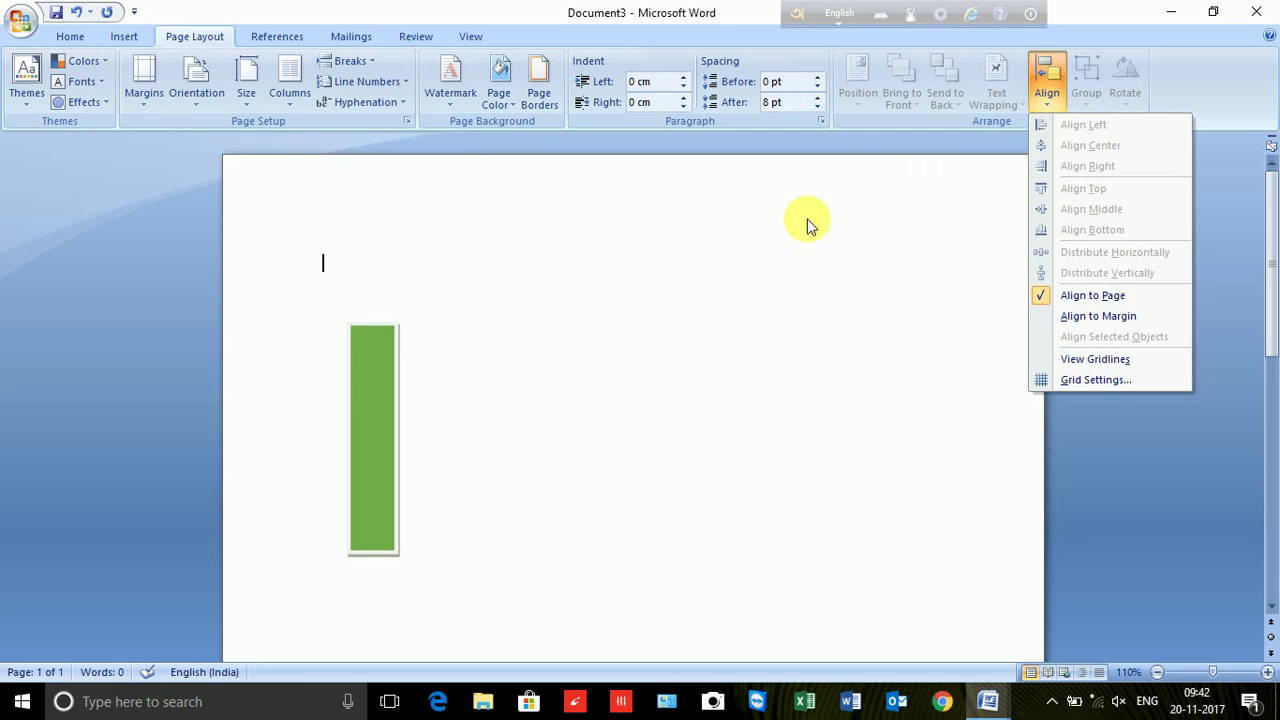
- Align the orange rectangle to the page top, then drag it just above the green bar
{"action": "left_click", "coordinate": [746, 443]}
{"action": "scroll", "coordinate": [746, 443], "scroll_direction": "down", "scroll_amount": 4}
{"action": "left_click", "coordinate": [675, 376]}
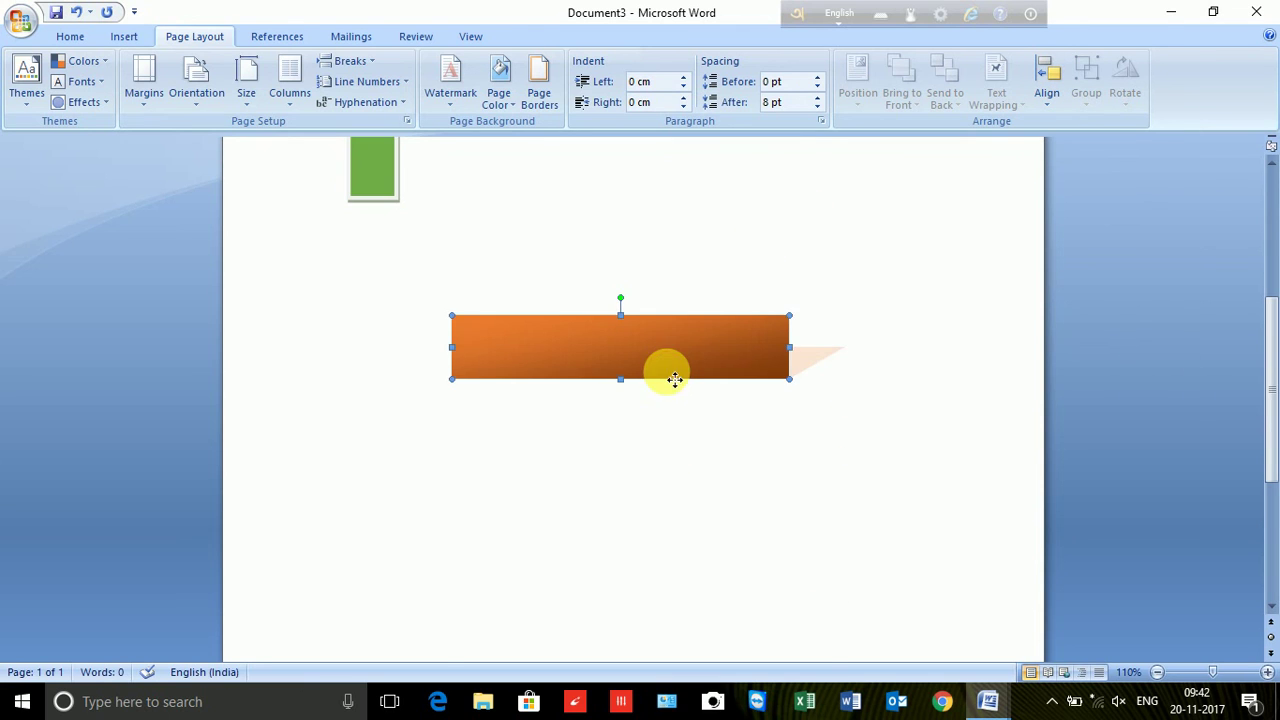
{"action": "scroll", "coordinate": [720, 365], "scroll_direction": "up", "scroll_amount": 3}
{"action": "left_click", "coordinate": [1047, 95]}
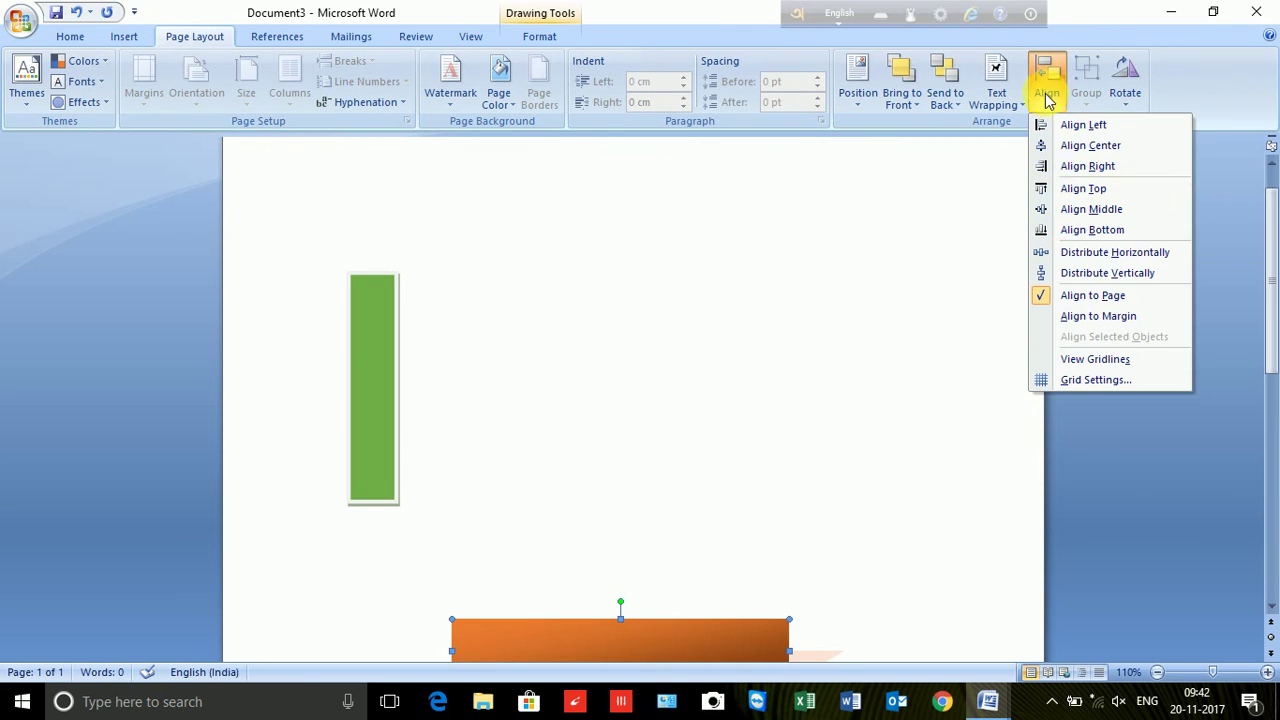
{"action": "left_click", "coordinate": [1076, 196]}
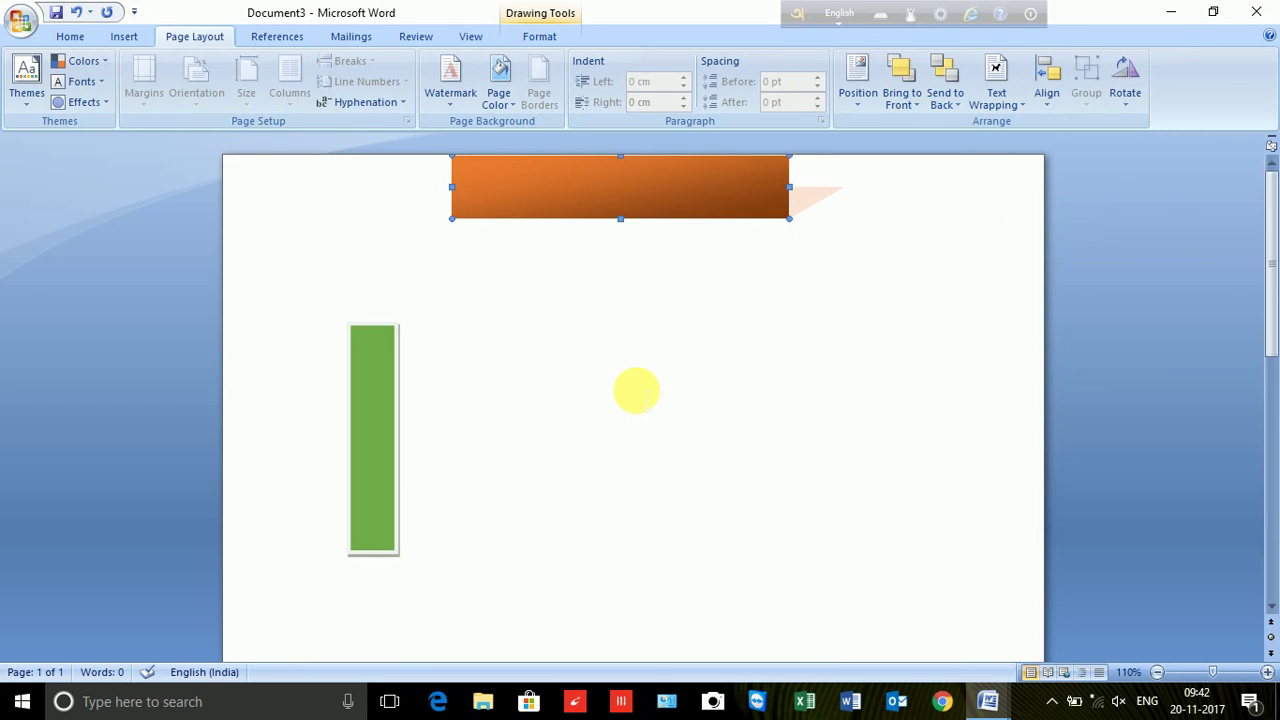
{"action": "left_click_drag", "start_coordinate": [723, 210], "coordinate": [596, 302]}
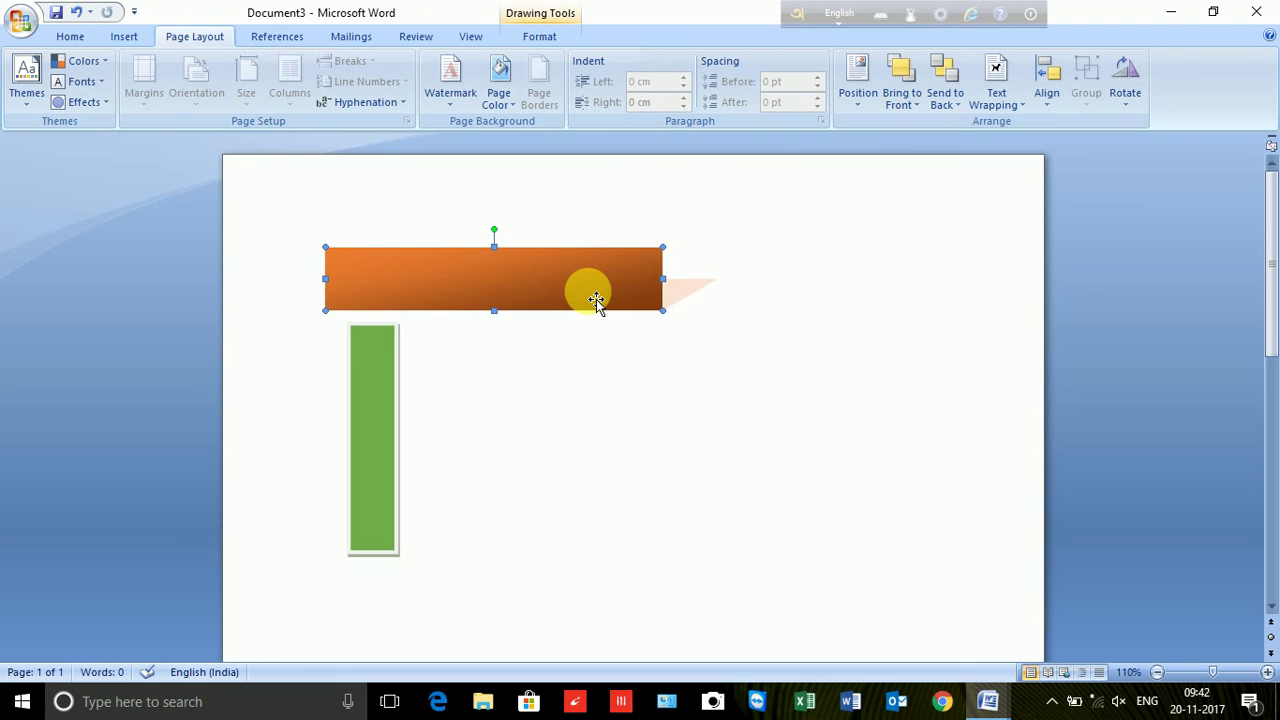
- Try Align to Page and Align to Margin, then drop the orange bar onto the green bar's top
{"action": "left_click", "coordinate": [1044, 88]}
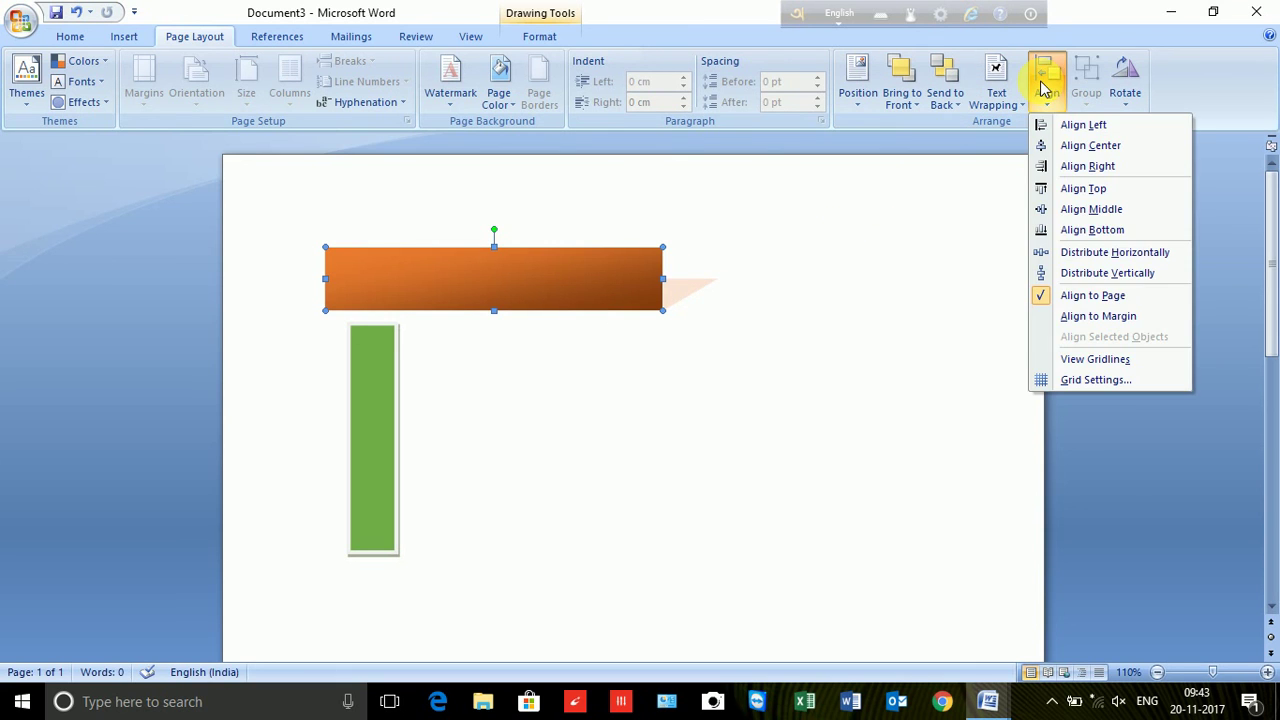
{"action": "left_click", "coordinate": [1066, 298]}
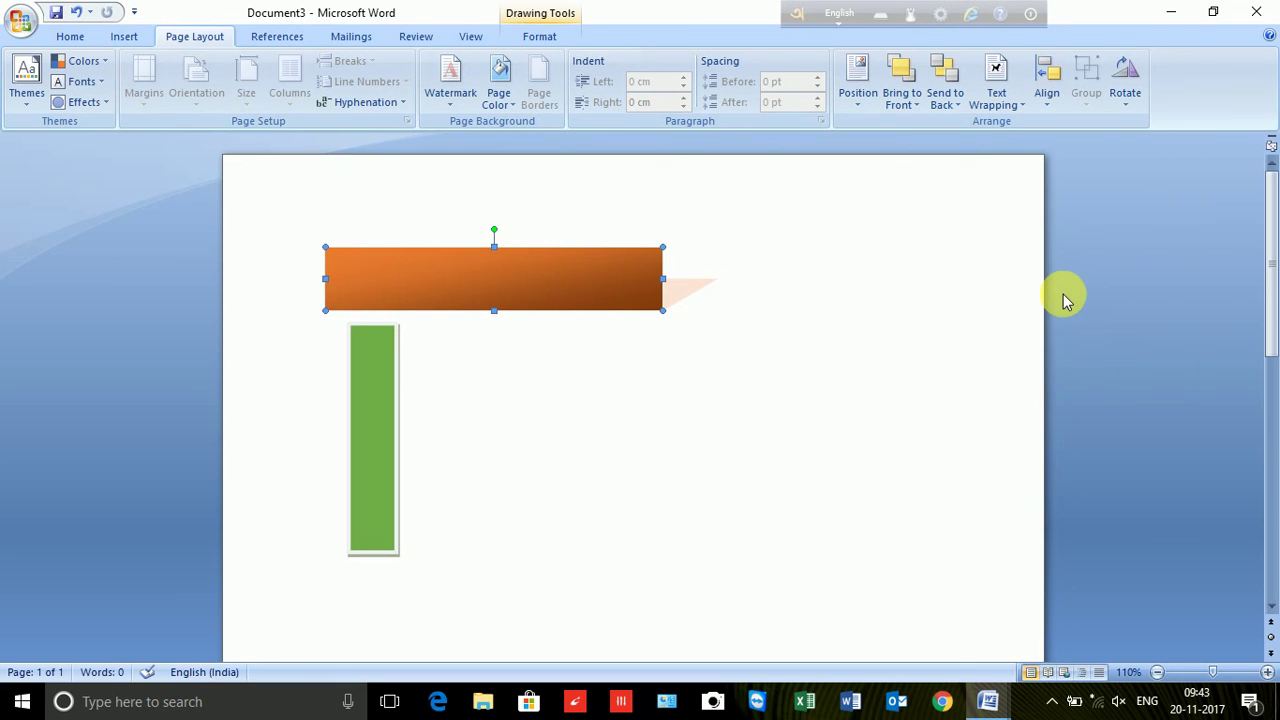
{"action": "left_click", "coordinate": [1046, 85]}
{"action": "left_click", "coordinate": [1096, 318]}
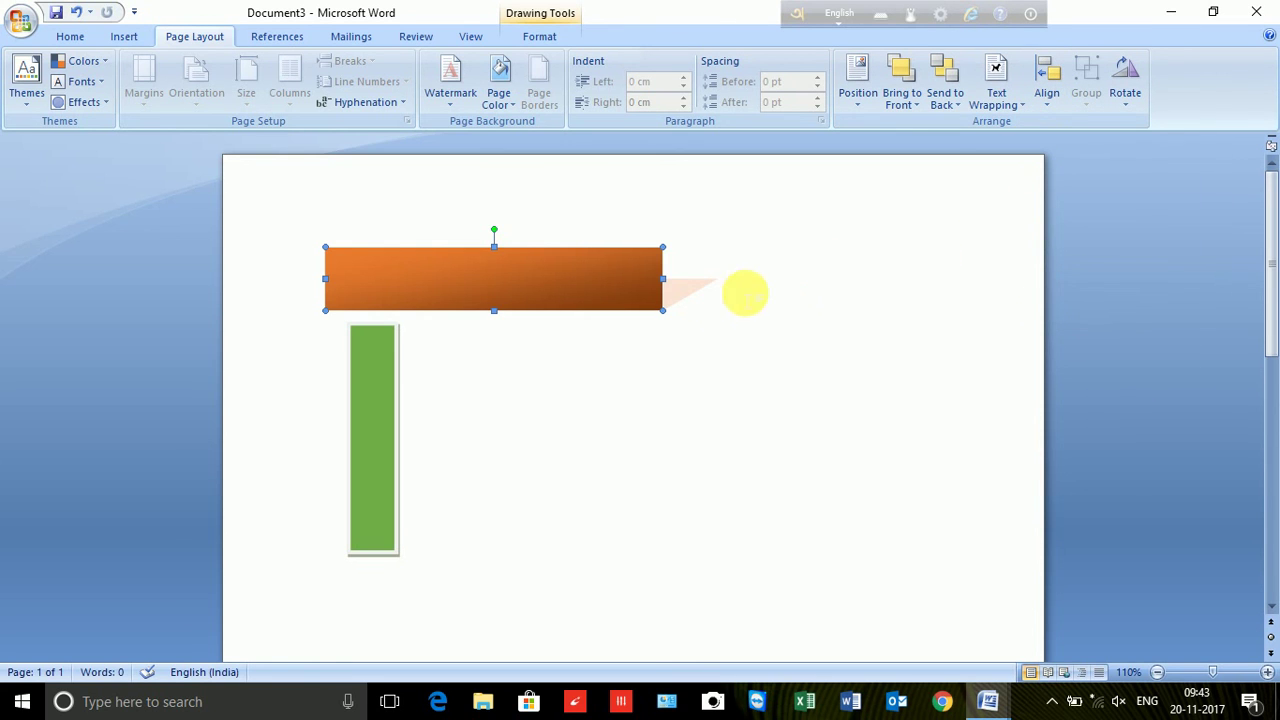
{"action": "left_click_drag", "start_coordinate": [615, 301], "coordinate": [632, 375]}
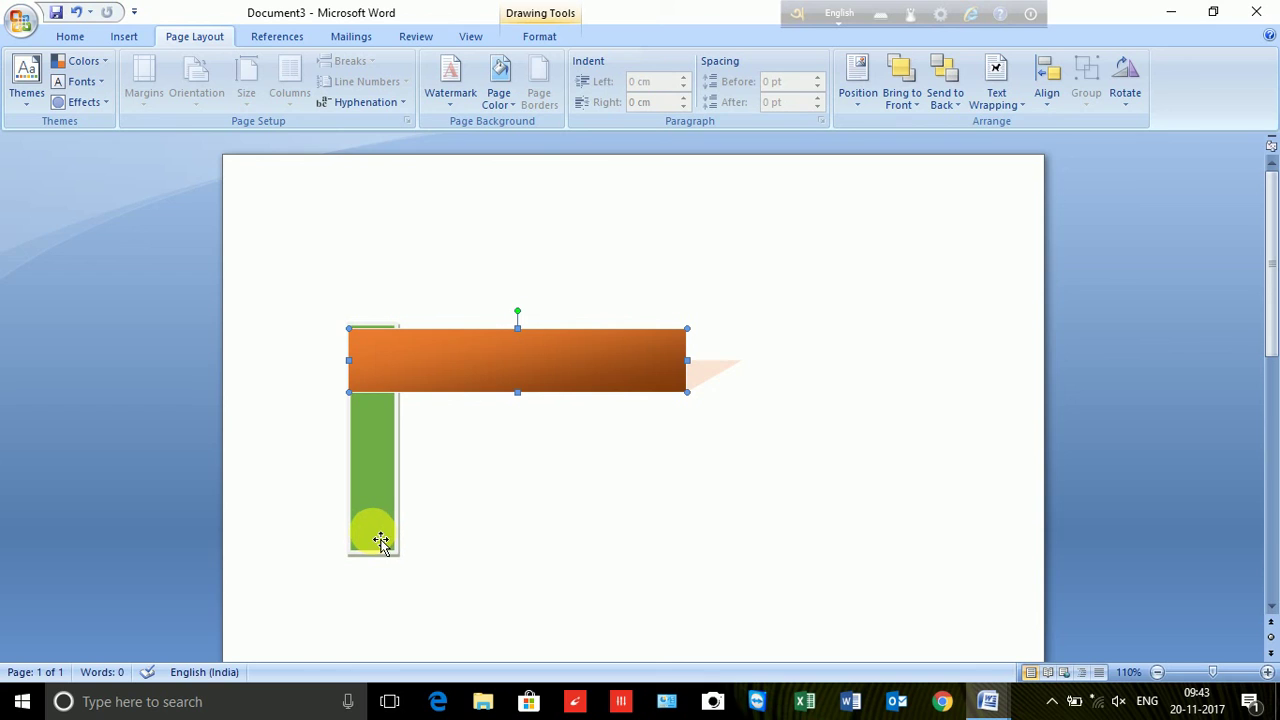
- Select both the orange and green bars and group them into one object
{"action": "left_click", "coordinate": [384, 453], "text": "shift"}
{"action": "left_click", "coordinate": [459, 373], "text": "shift"}
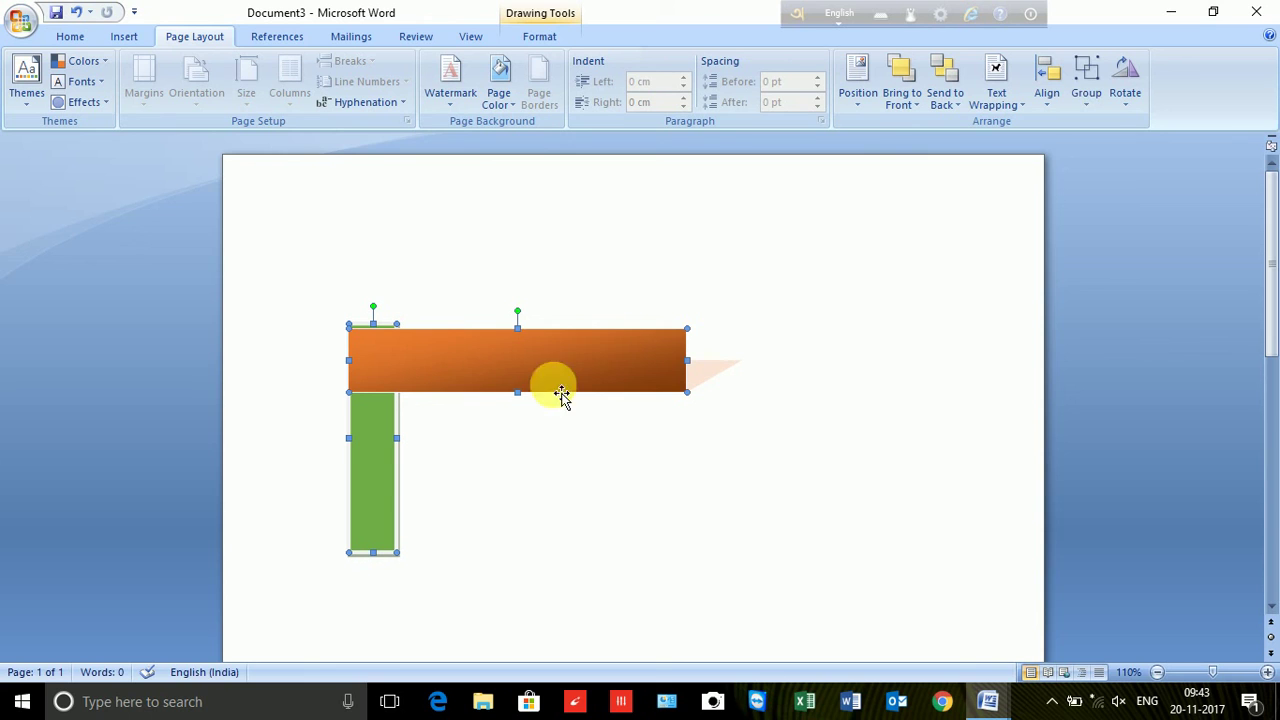
{"action": "left_click", "coordinate": [1087, 88]}
{"action": "left_click", "coordinate": [1128, 130]}
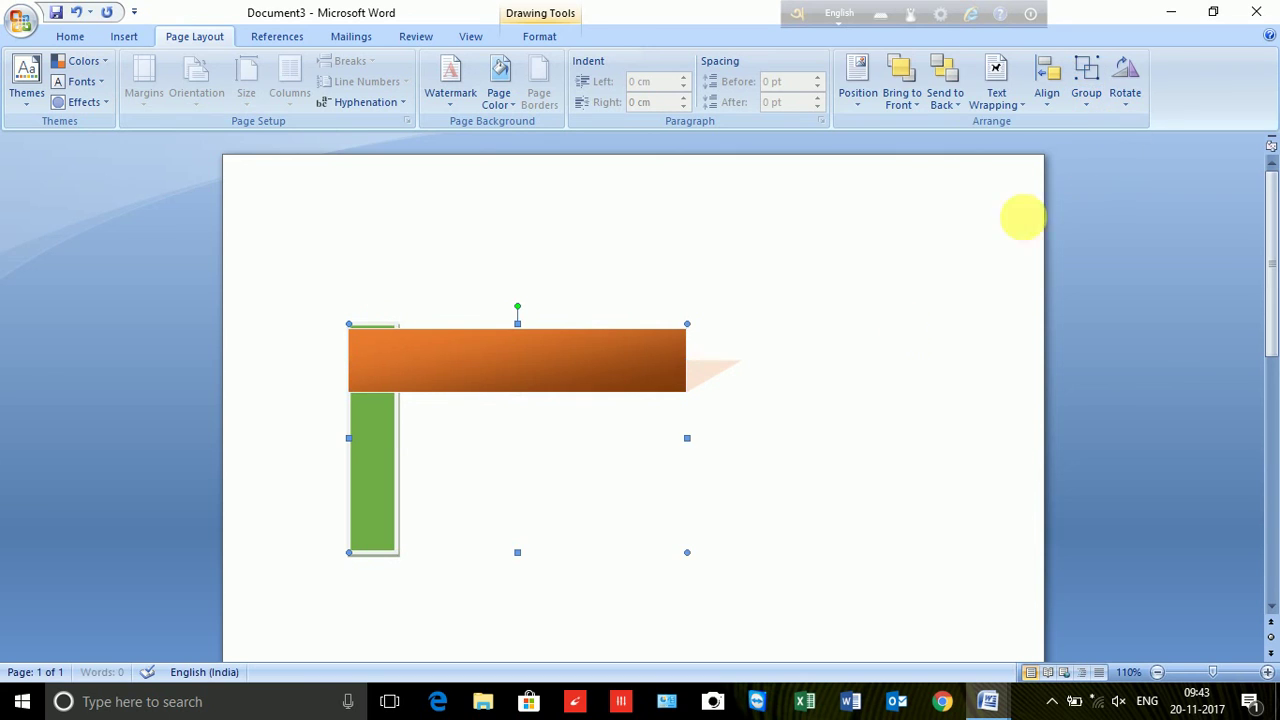
{"action": "left_click", "coordinate": [786, 423]}
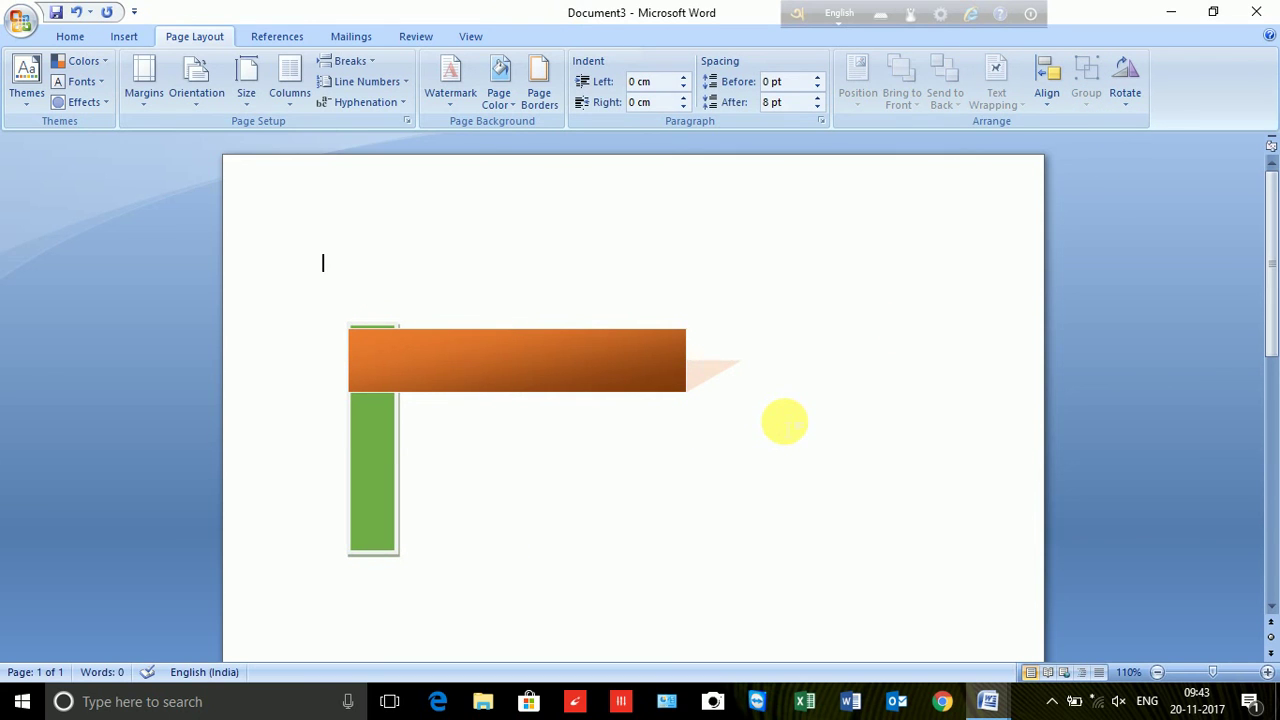
- Drag the grouped bars around the page to check they move as one unit
{"action": "left_click", "coordinate": [667, 386]}
{"action": "mouse_move", "coordinate": [656, 376]}
{"action": "left_mouse_down"}
{"action": "mouse_move", "coordinate": [878, 340]}
{"action": "mouse_move", "coordinate": [651, 334]}
{"action": "mouse_move", "coordinate": [673, 346]}
{"action": "left_mouse_up"}
{"action": "left_click", "coordinate": [466, 434]}
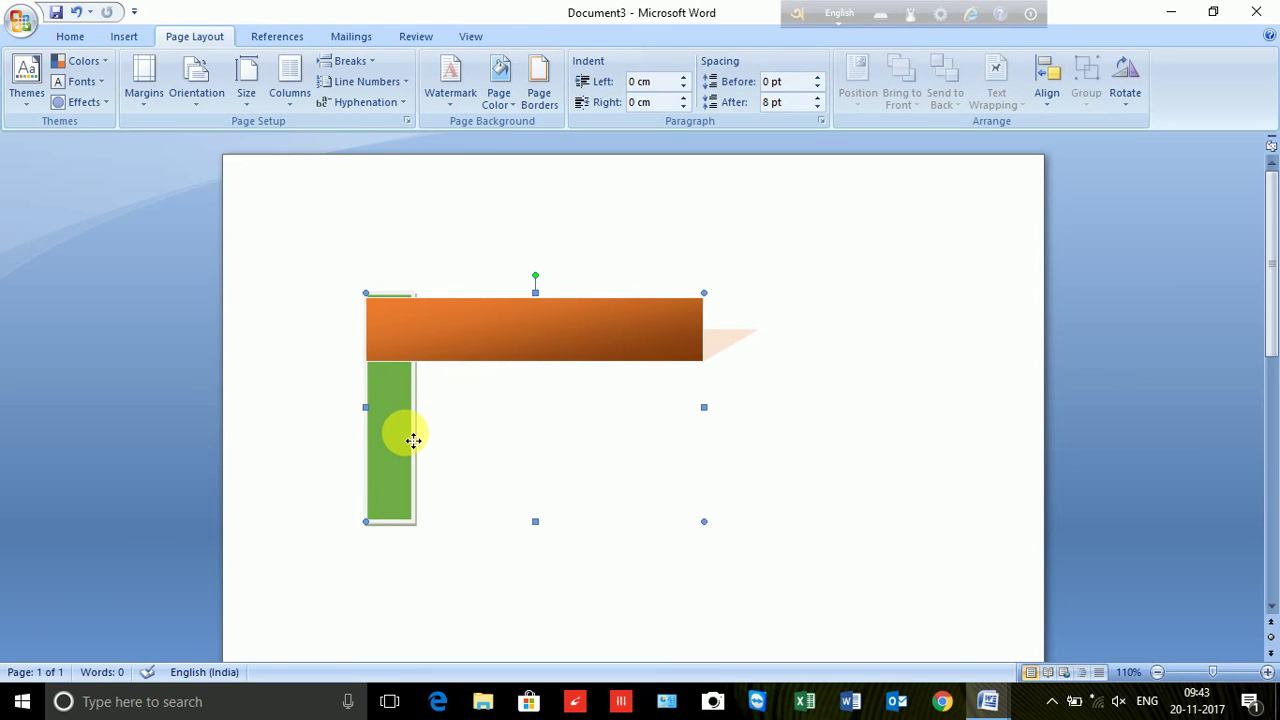
{"action": "left_click", "coordinate": [413, 440]}
{"action": "mouse_move", "coordinate": [417, 480]}
{"action": "left_mouse_down"}
{"action": "mouse_move", "coordinate": [886, 300]}
{"action": "mouse_move", "coordinate": [596, 401]}
{"action": "mouse_move", "coordinate": [437, 334]}
{"action": "left_mouse_up"}
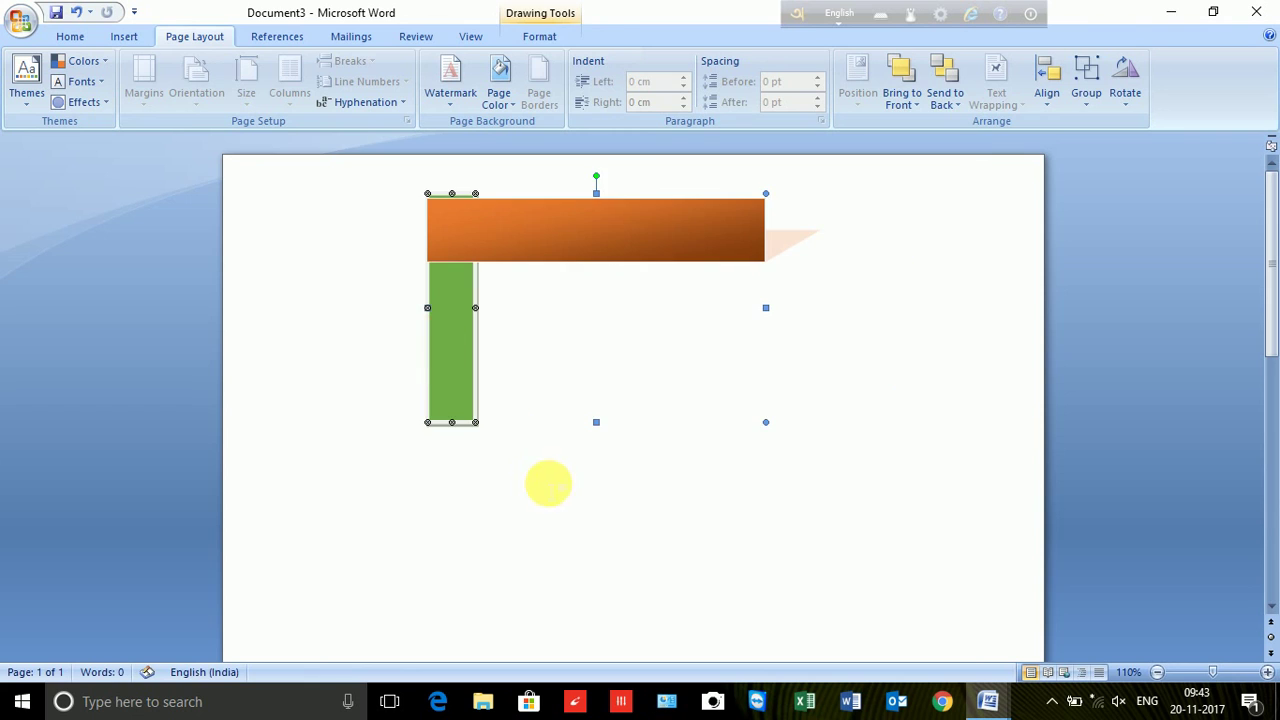
{"action": "left_click", "coordinate": [548, 484]}
{"action": "left_click", "coordinate": [463, 363]}
{"action": "left_click_drag", "start_coordinate": [477, 374], "coordinate": [412, 412]}
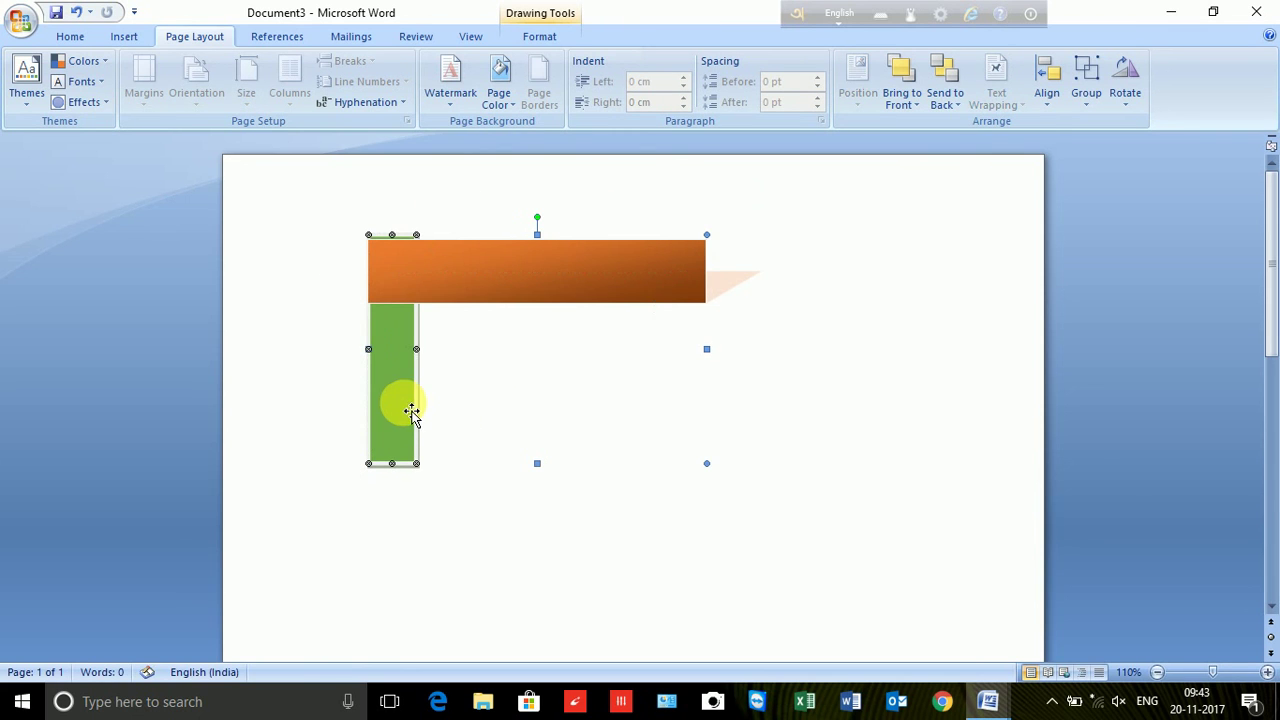
{"action": "left_click_drag", "start_coordinate": [593, 300], "coordinate": [547, 325]}
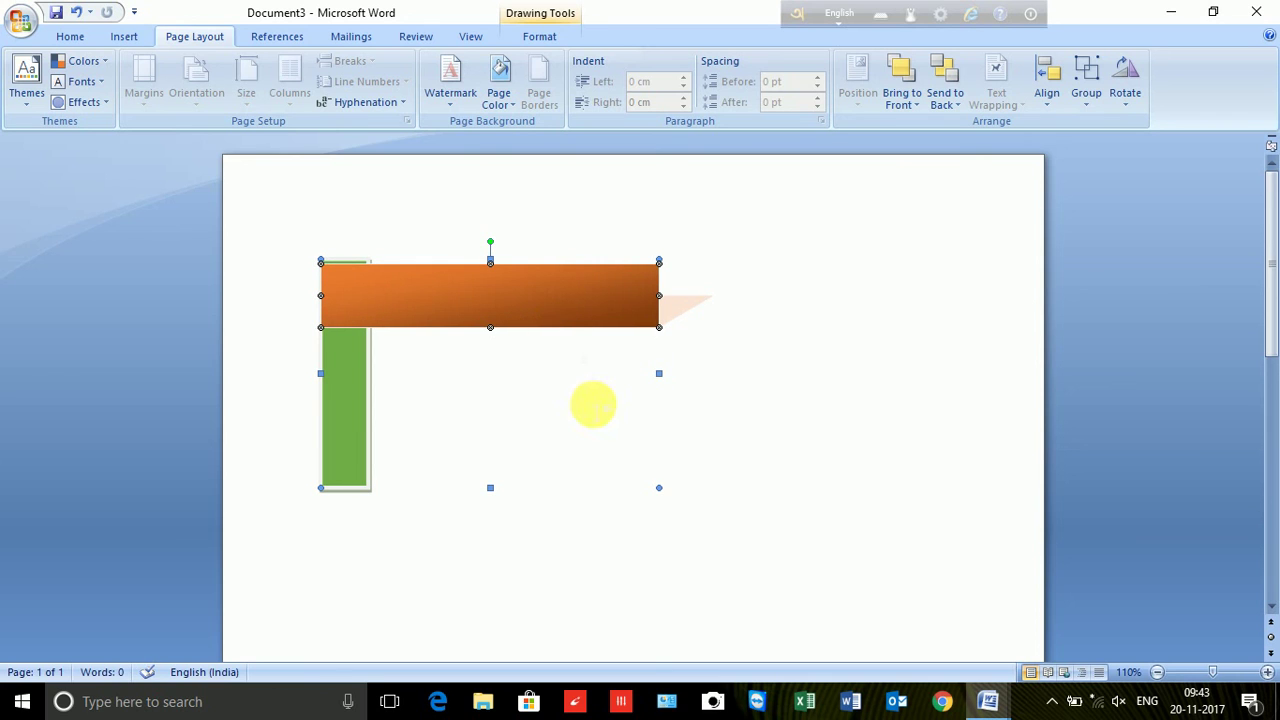
{"action": "left_click", "coordinate": [760, 506]}
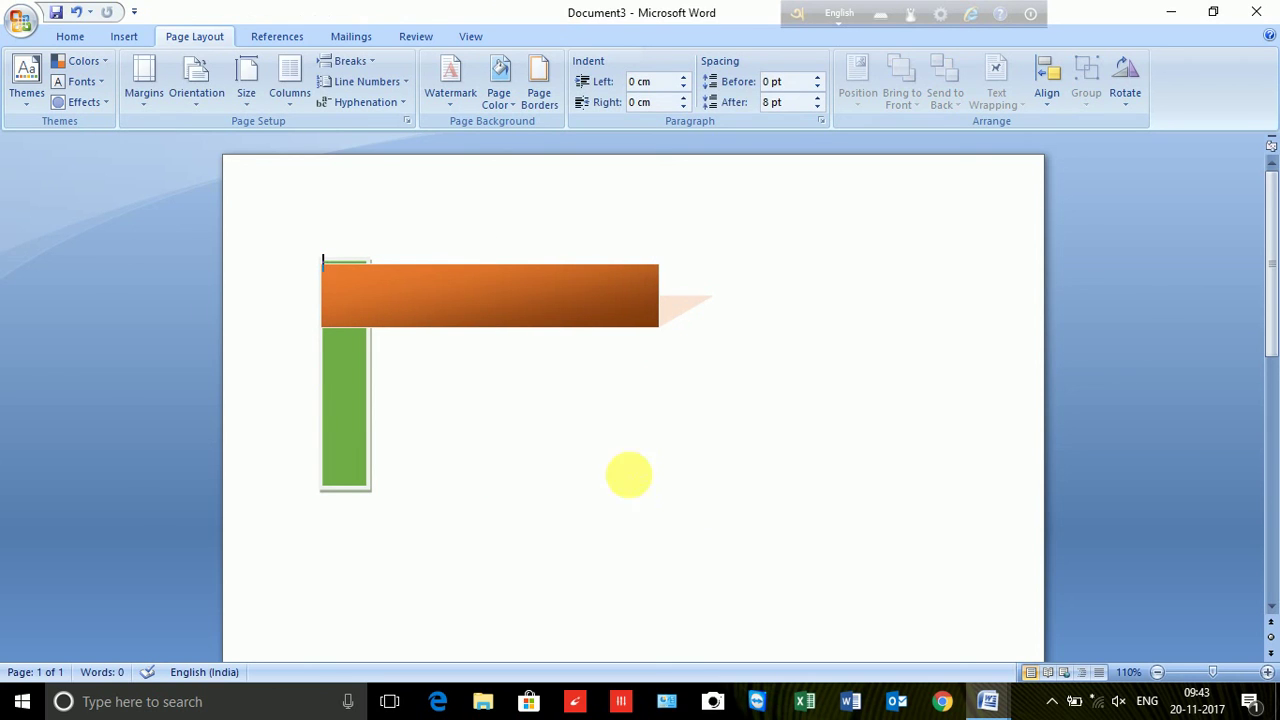
- Ungroup the bars and nudge the orange bar separately from the green one
{"action": "left_click", "coordinate": [357, 420]}
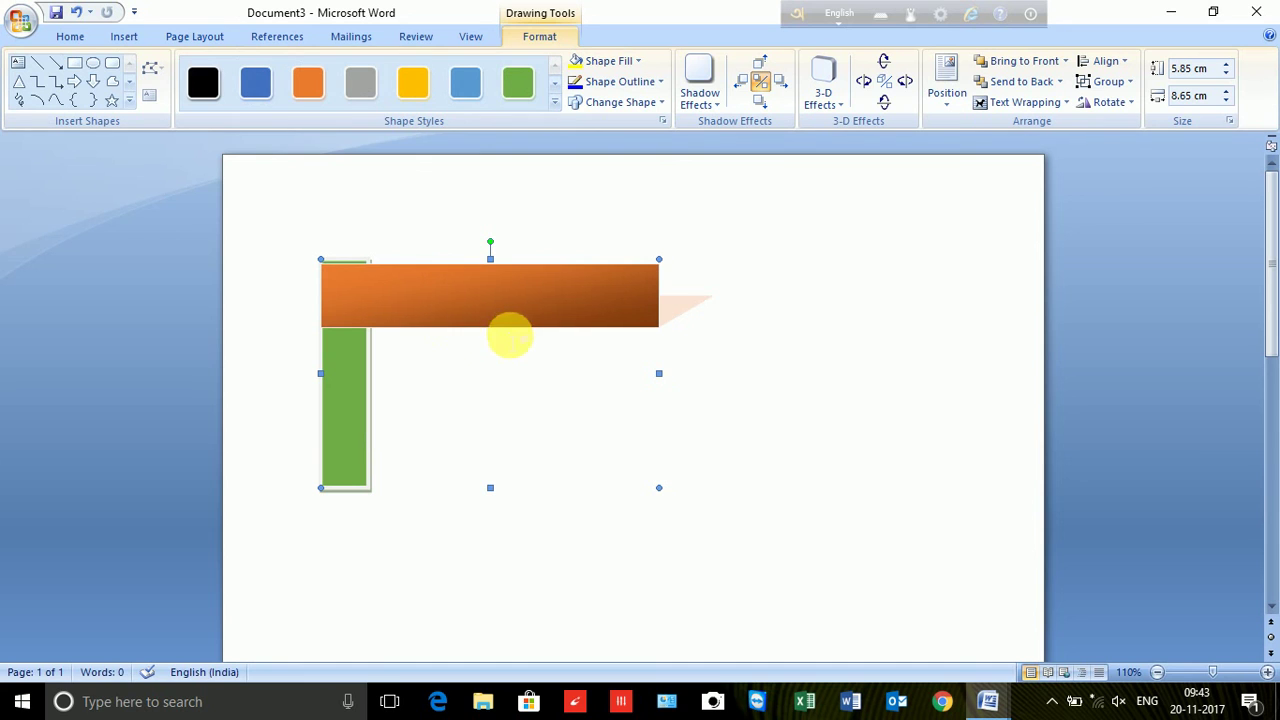
{"action": "left_click", "coordinate": [196, 38]}
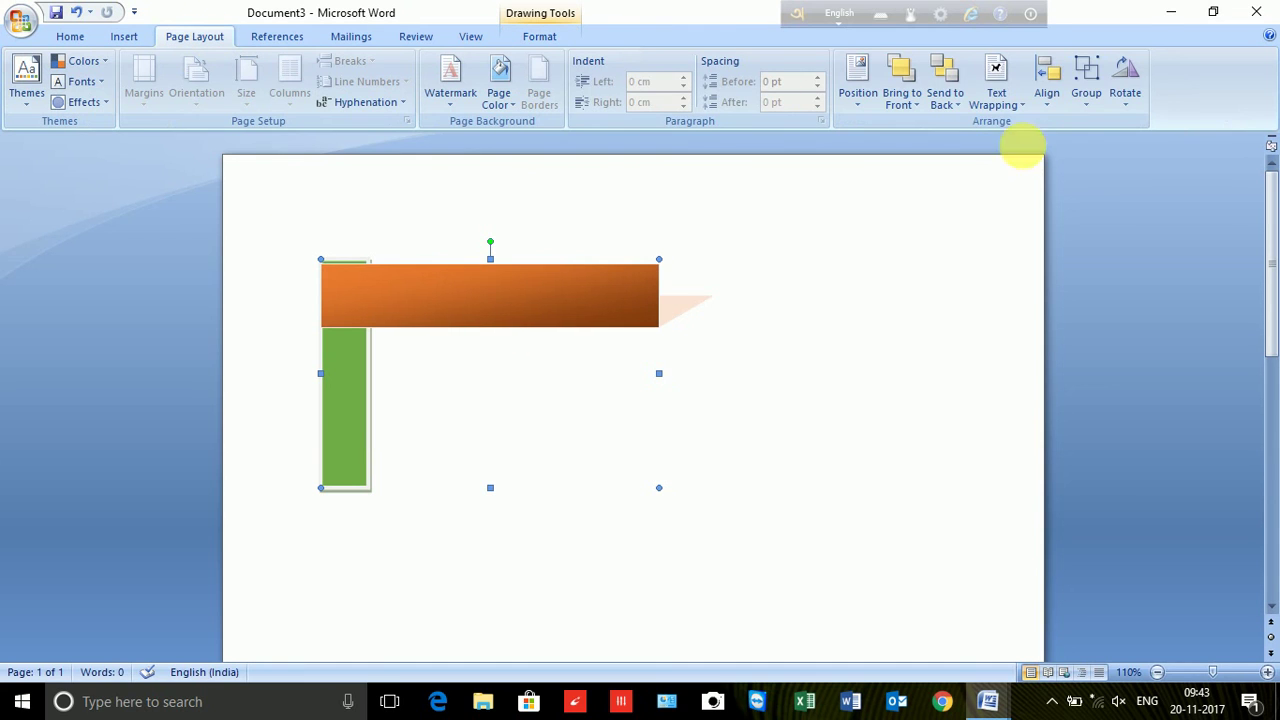
{"action": "left_click", "coordinate": [1088, 80]}
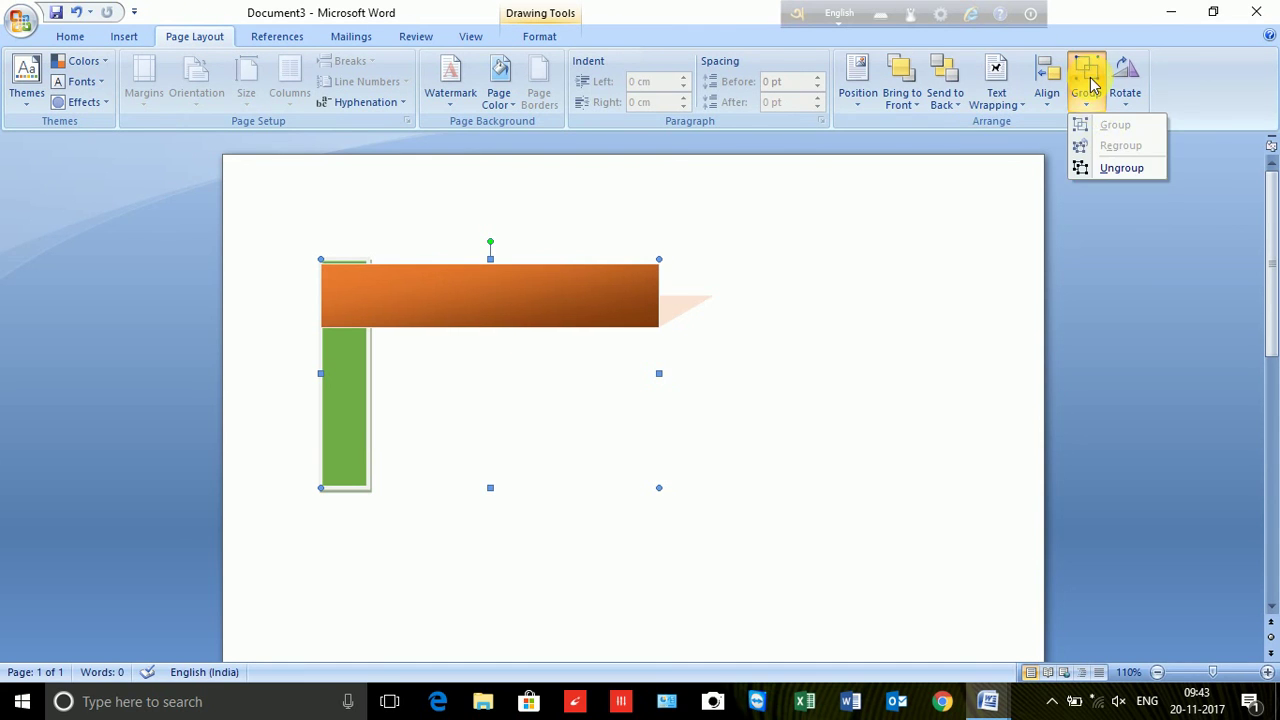
{"action": "left_click", "coordinate": [1118, 168]}
{"action": "mouse_move", "coordinate": [585, 300]}
{"action": "left_mouse_down"}
{"action": "mouse_move", "coordinate": [732, 382]}
{"action": "mouse_move", "coordinate": [727, 399]}
{"action": "mouse_move", "coordinate": [623, 294]}
{"action": "mouse_move", "coordinate": [561, 305]}
{"action": "mouse_move", "coordinate": [574, 302]}
{"action": "left_mouse_up"}
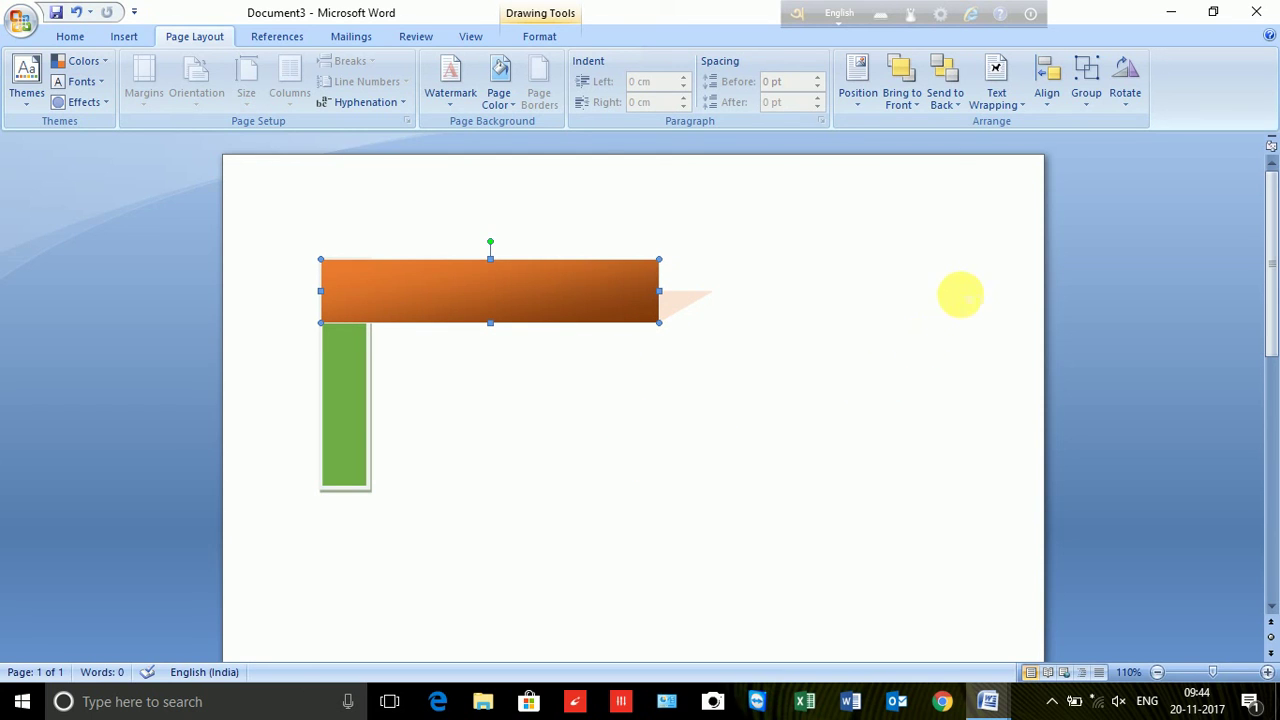
- Regroup the orange and green bars and shift the group slightly left
{"action": "left_click", "coordinate": [1090, 95]}
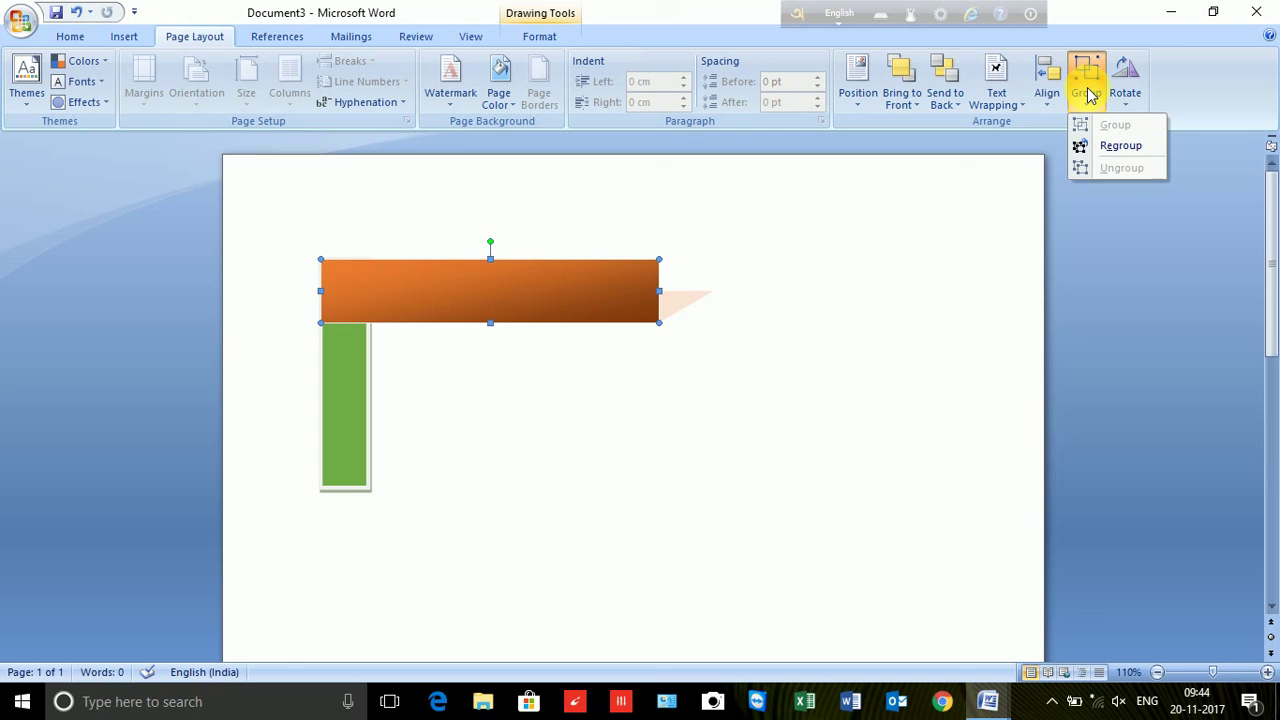
{"action": "left_click", "coordinate": [1110, 150]}
{"action": "left_click_drag", "start_coordinate": [631, 306], "coordinate": [540, 300]}
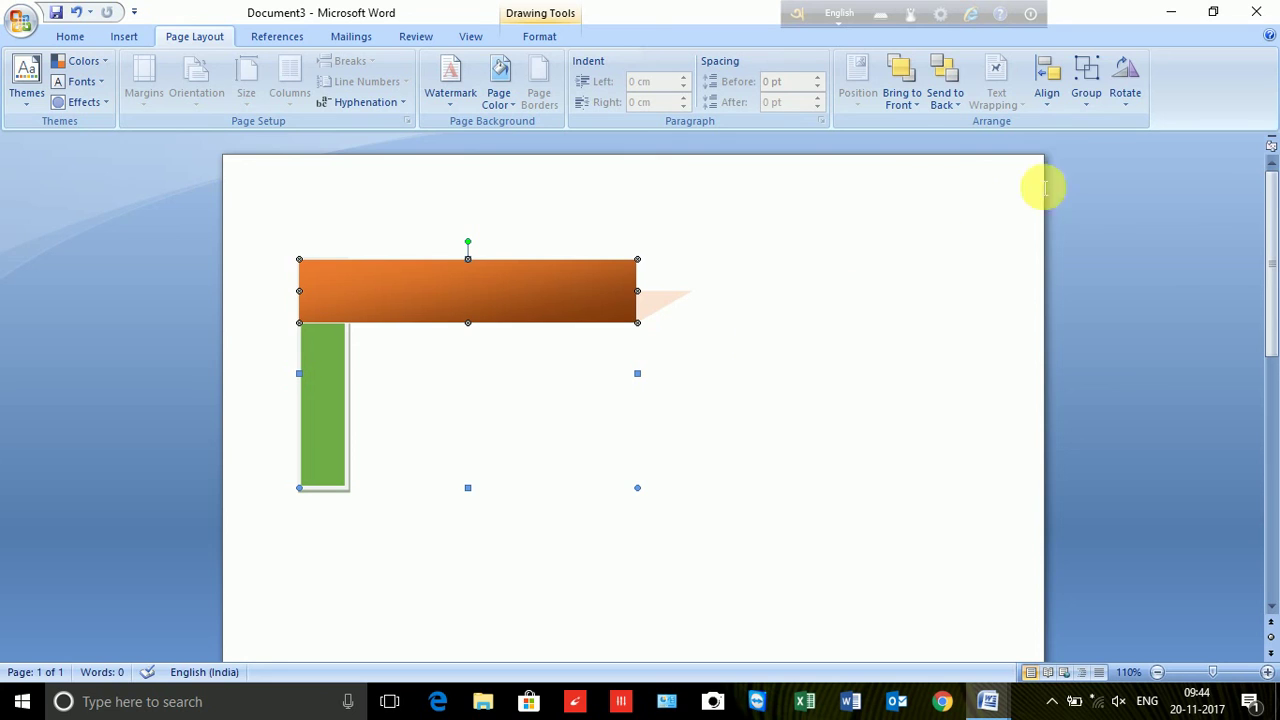
- Try flipping the grouped bars vertically and then horizontally
{"action": "left_click", "coordinate": [1126, 95]}
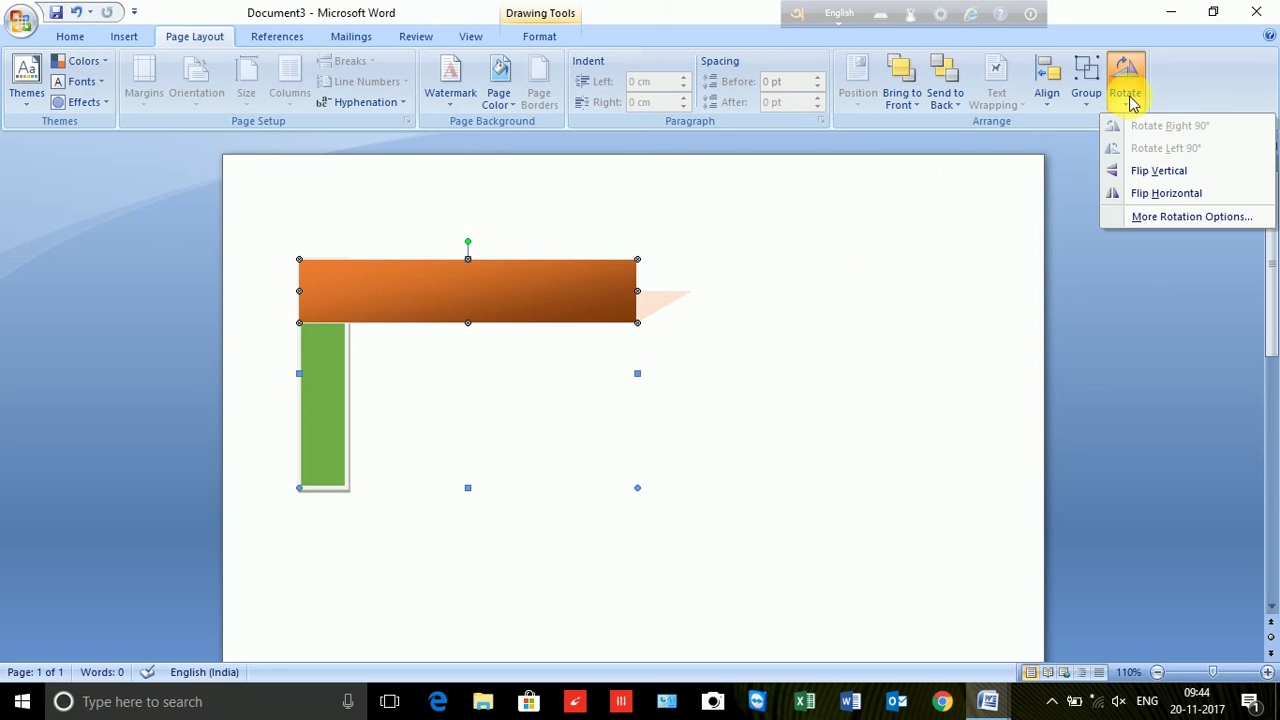
{"action": "left_click", "coordinate": [1138, 171]}
{"action": "left_click", "coordinate": [1126, 95]}
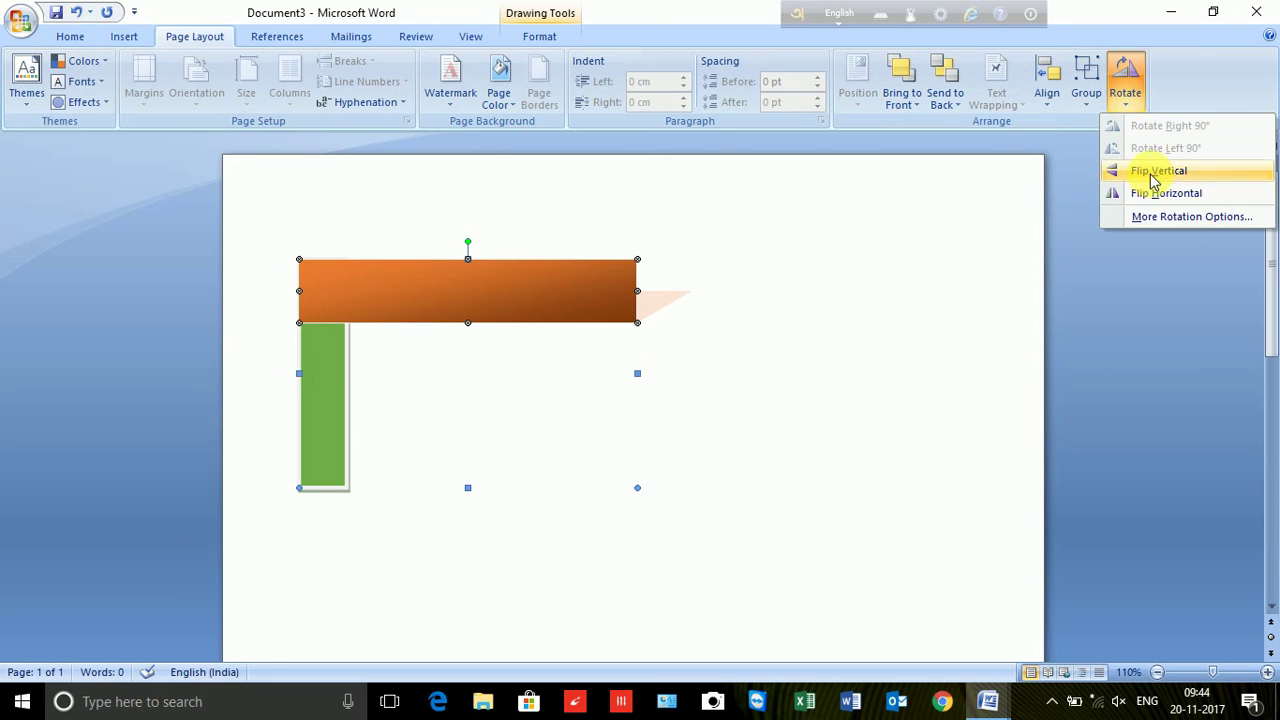
{"action": "left_click", "coordinate": [1155, 192]}
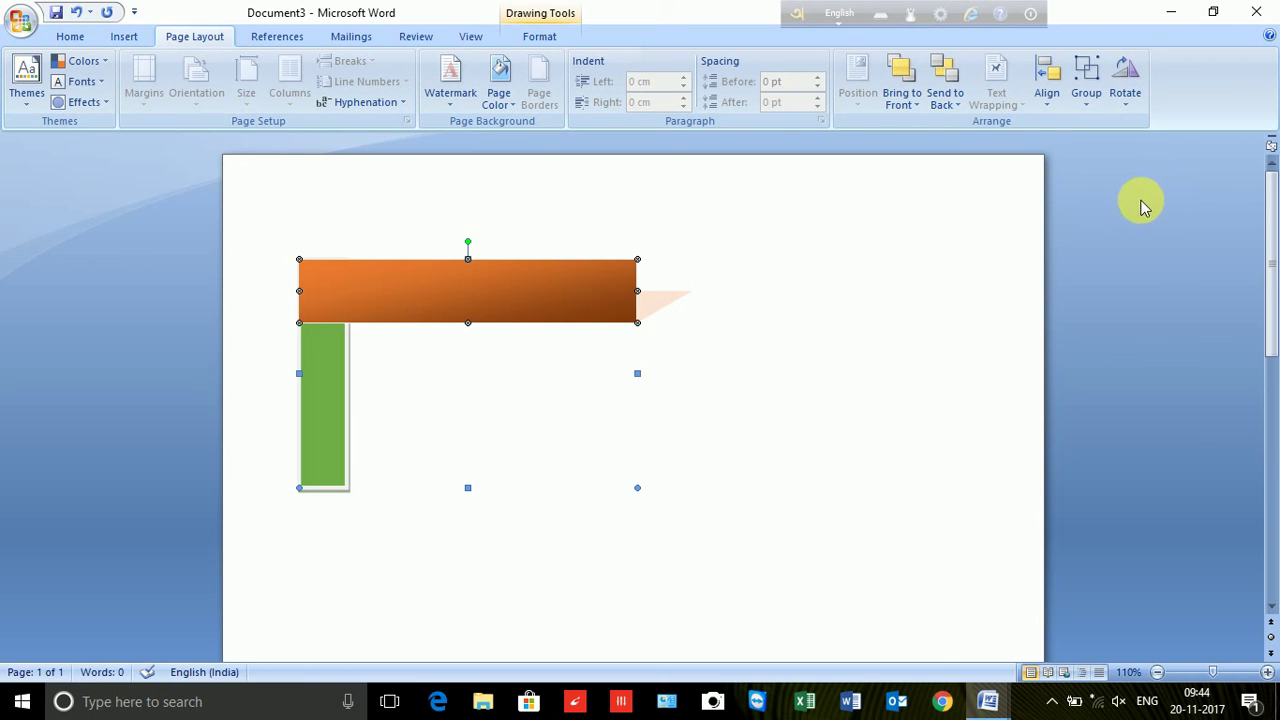
{"action": "left_click", "coordinate": [1132, 93]}
{"action": "left_click", "coordinate": [1155, 192]}
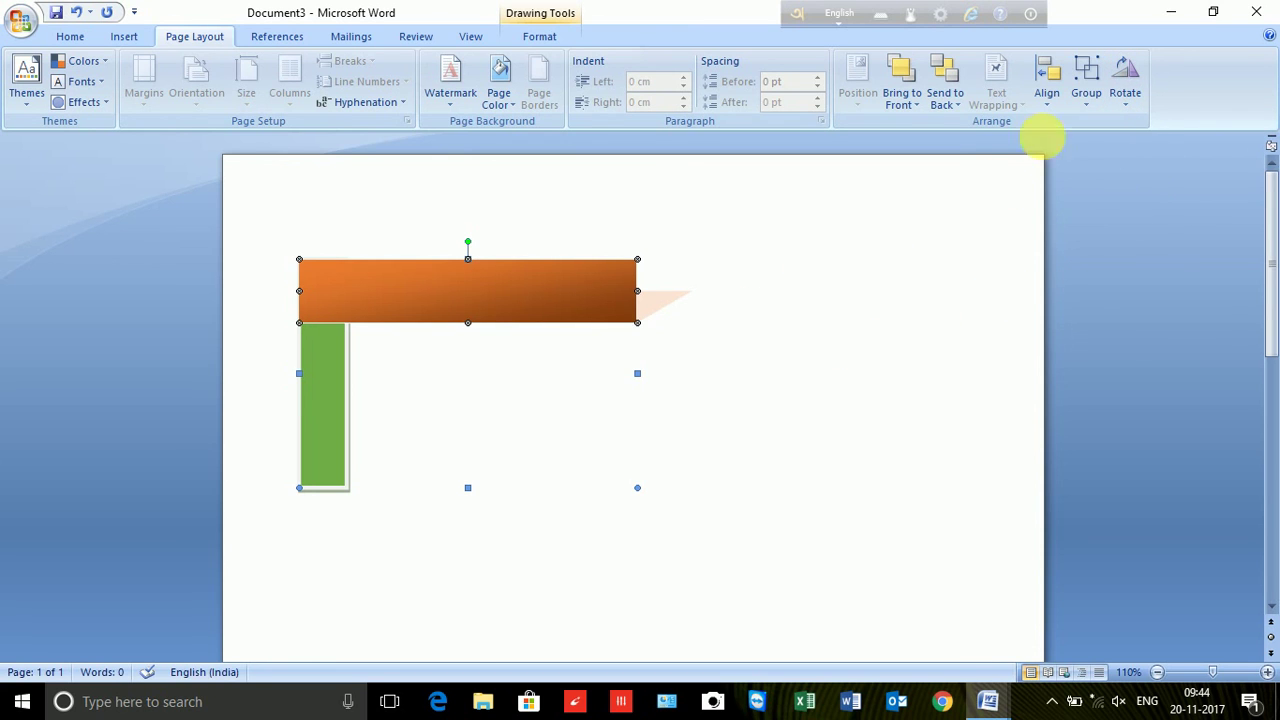
- Ungroup the bars, rotate them 90° right, then 90° left
{"action": "left_click", "coordinate": [1098, 100]}
{"action": "left_click", "coordinate": [1120, 168]}
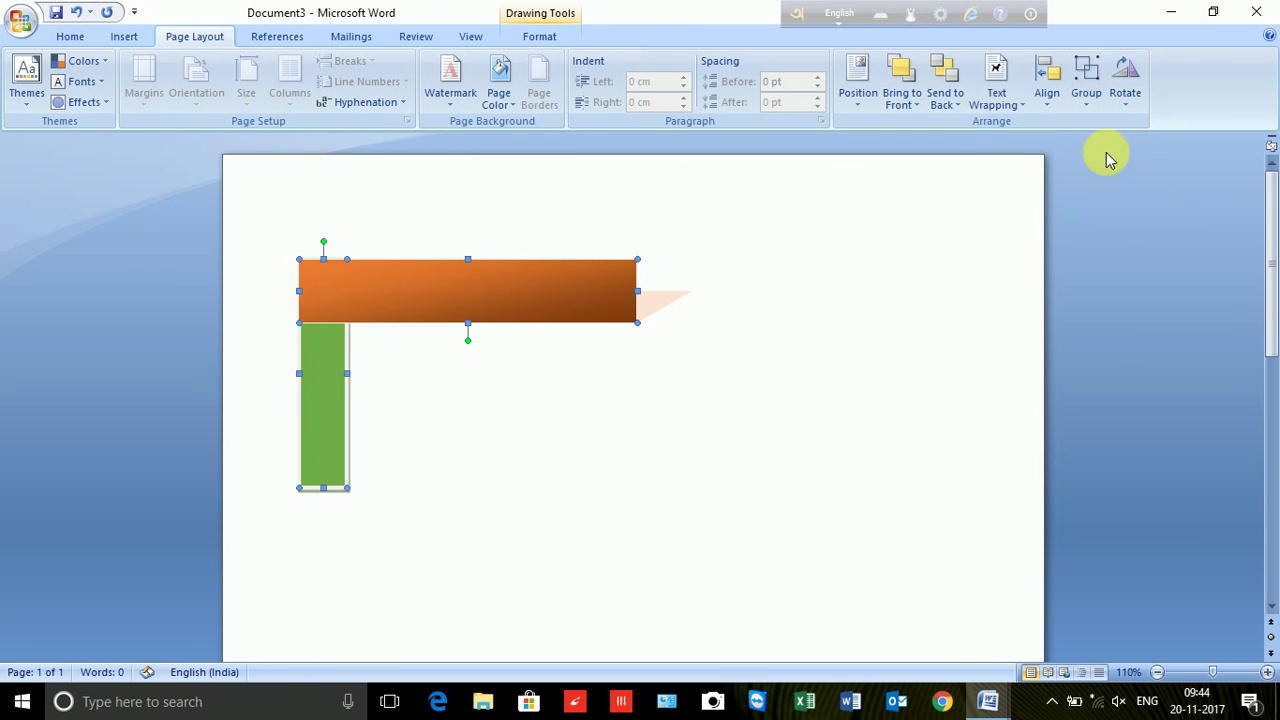
{"action": "left_click", "coordinate": [1143, 87]}
{"action": "left_click", "coordinate": [1152, 122]}
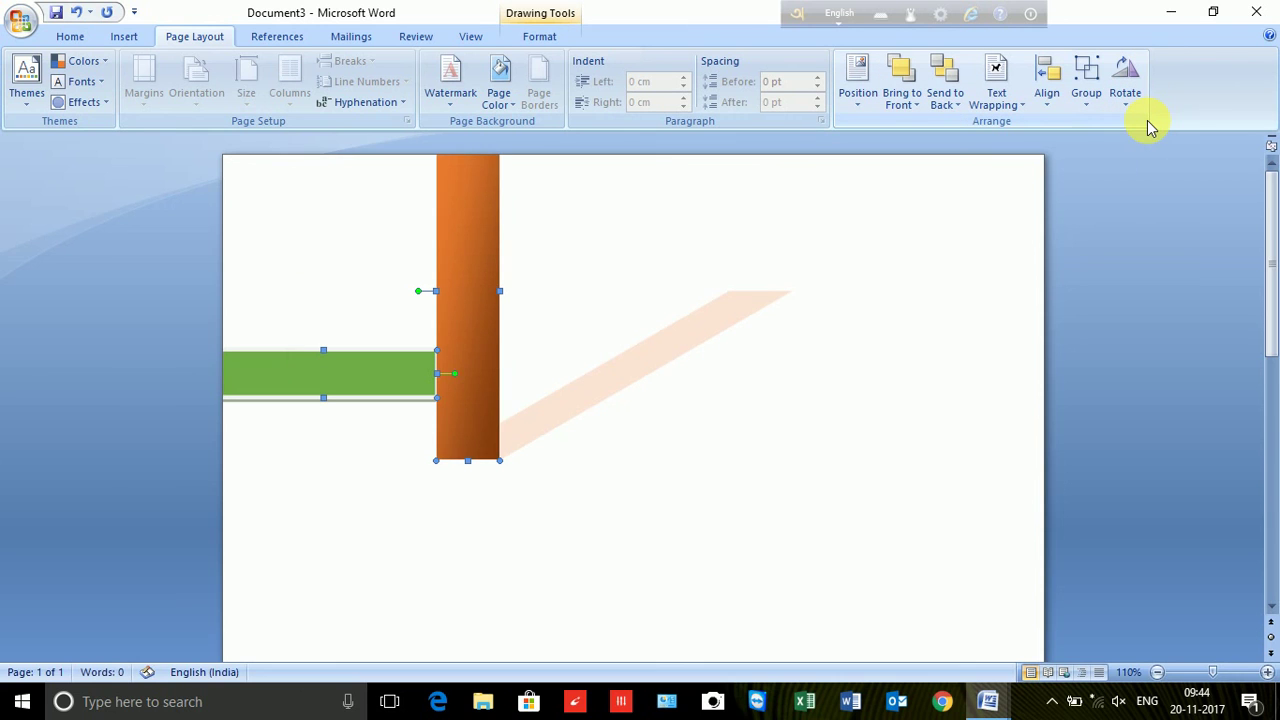
{"action": "left_click", "coordinate": [1124, 90]}
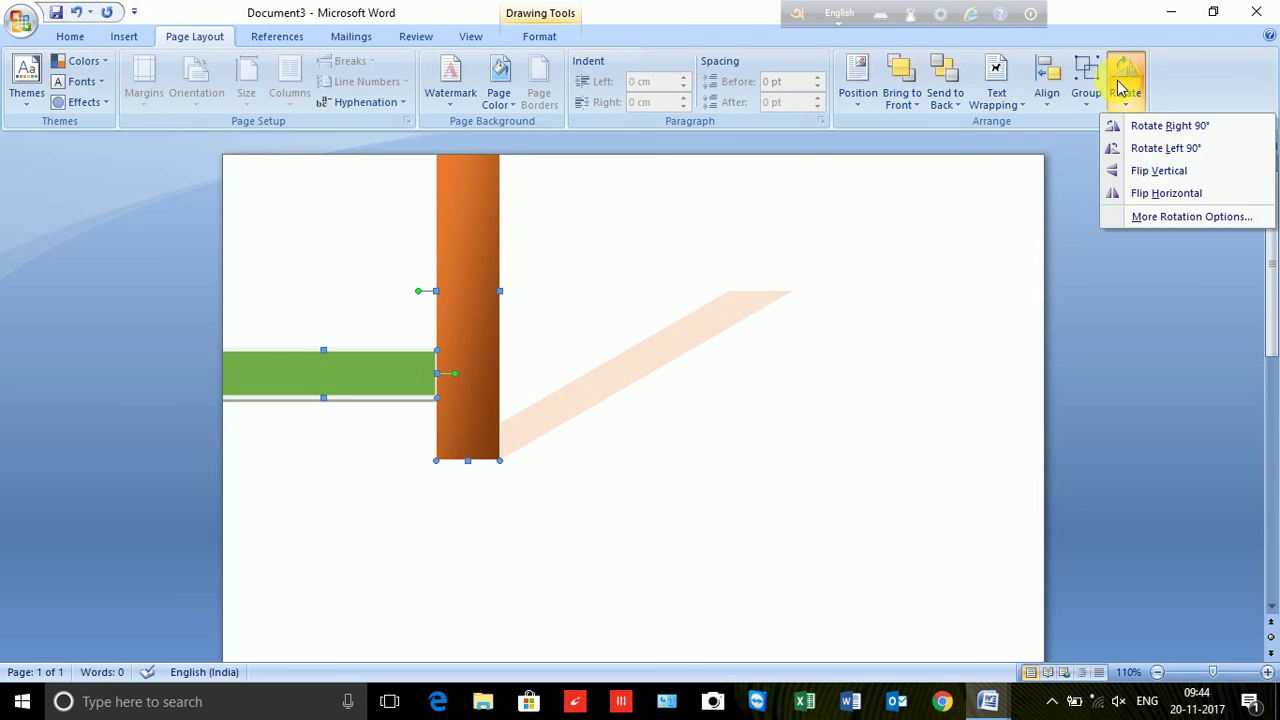
{"action": "left_click", "coordinate": [1160, 150]}
- Rotate the bars 90° right again, flip them horizontally, then close the rotation options
{"action": "left_click", "coordinate": [1125, 85]}
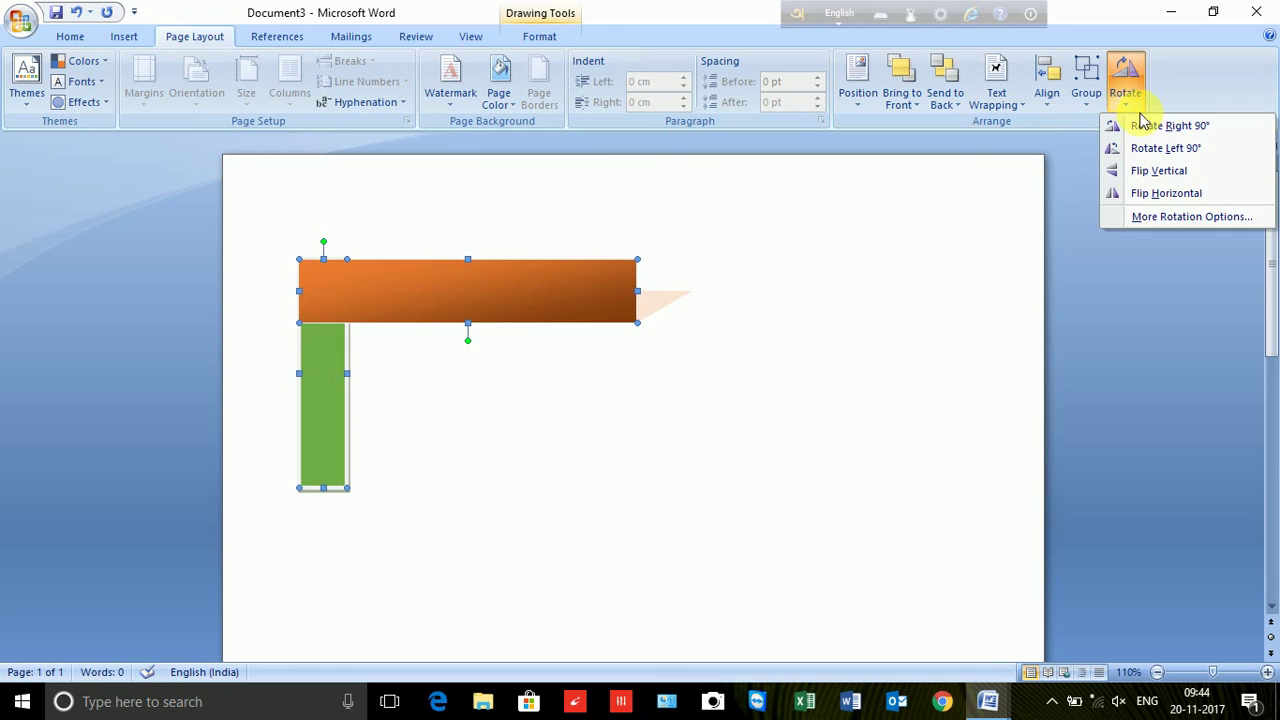
{"action": "left_click", "coordinate": [1155, 128]}
{"action": "left_click", "coordinate": [1143, 105]}
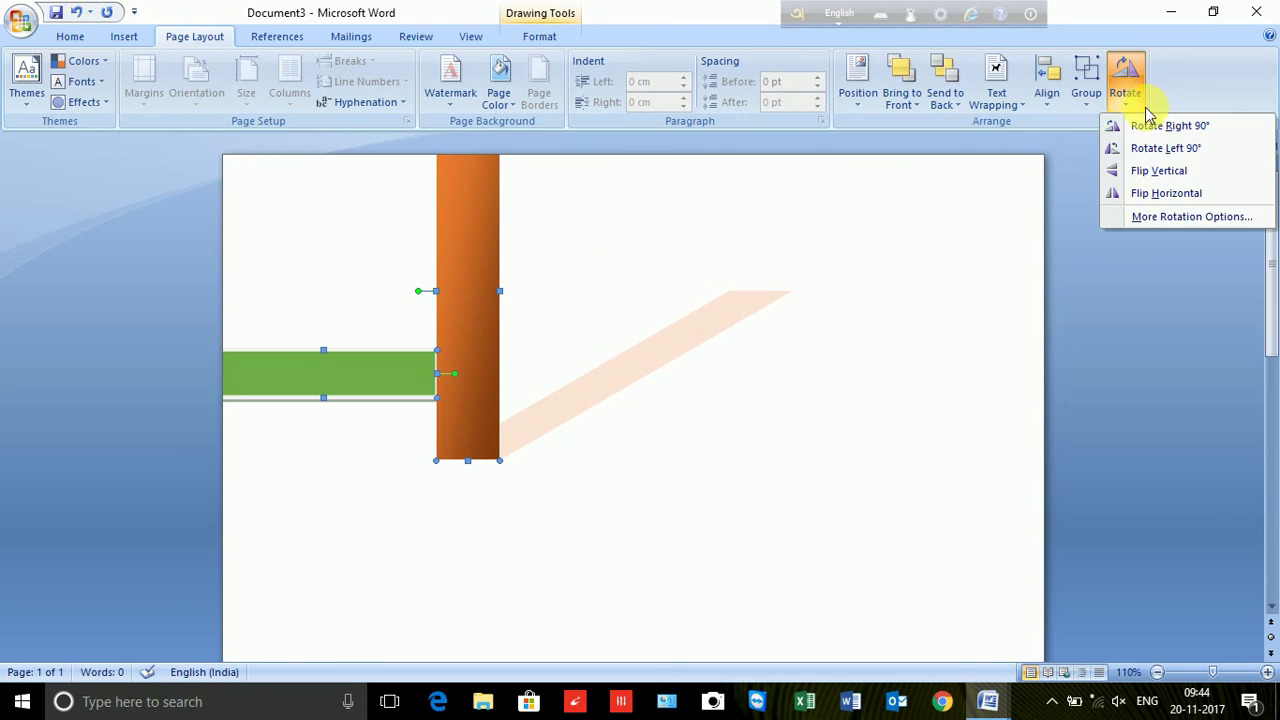
{"action": "left_click", "coordinate": [1173, 194]}
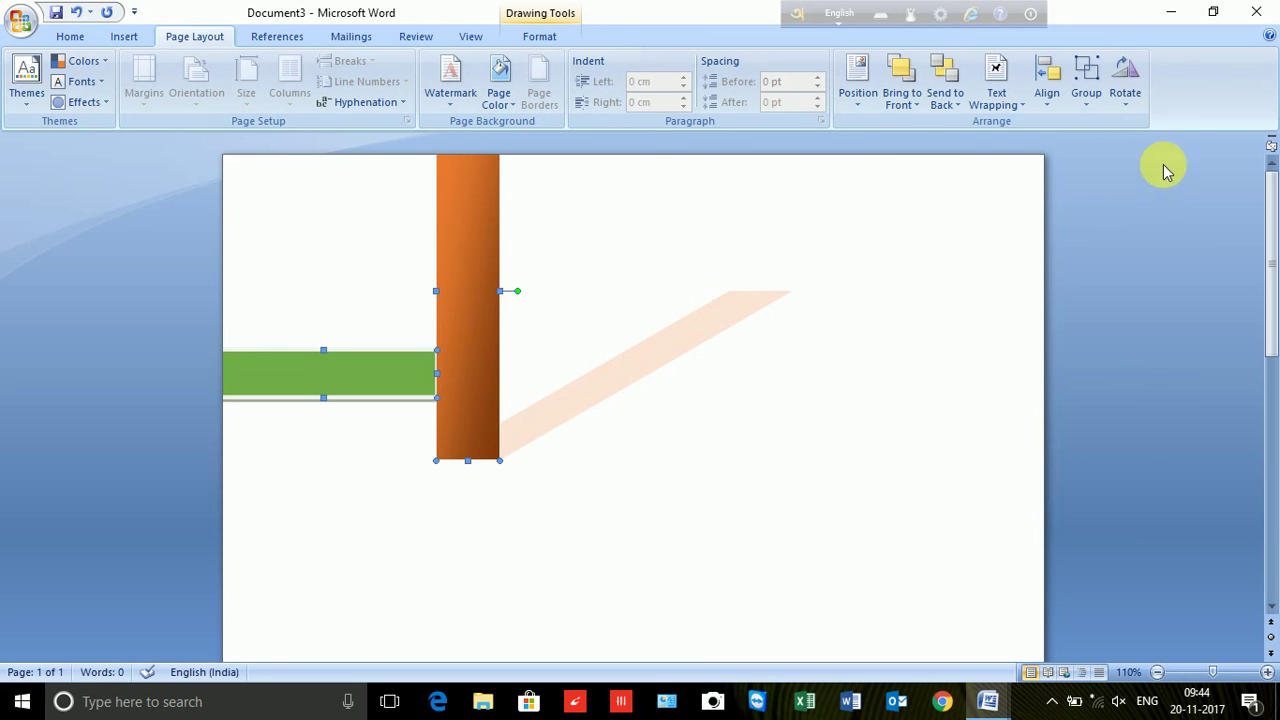
{"action": "left_click", "coordinate": [1122, 92]}
{"action": "left_click", "coordinate": [1173, 173]}
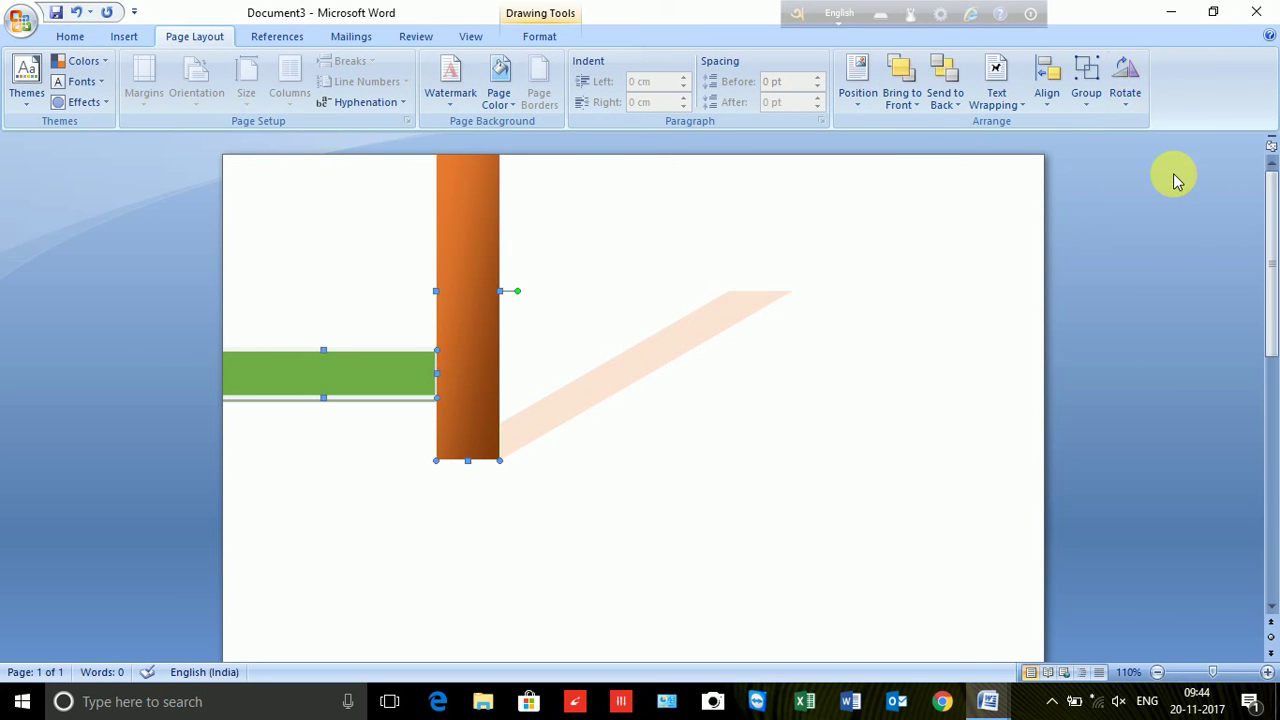